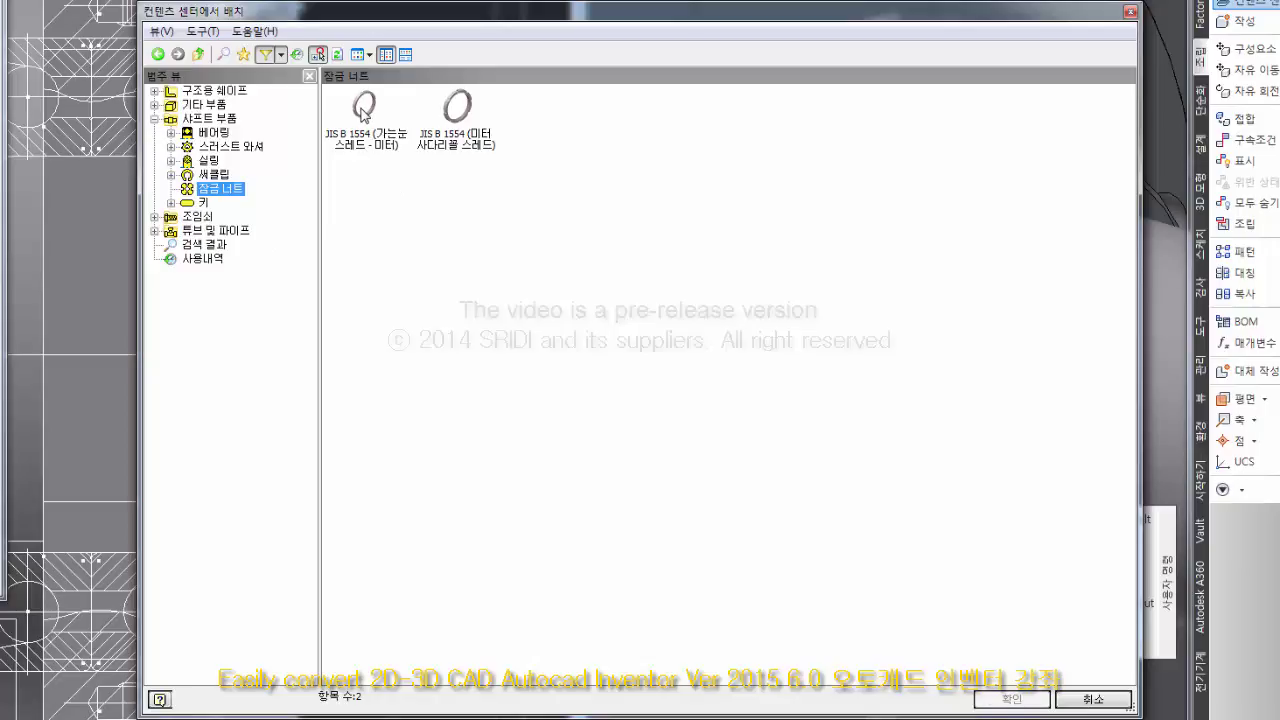
Add the fine-thread JIS B 1554 nut and the JIS B 1554 A thrust washer to Favorites, then close Content Center.
{"action": "right_click", "coordinate": [363, 110]}
{"action": "left_click", "coordinate": [381, 119]}
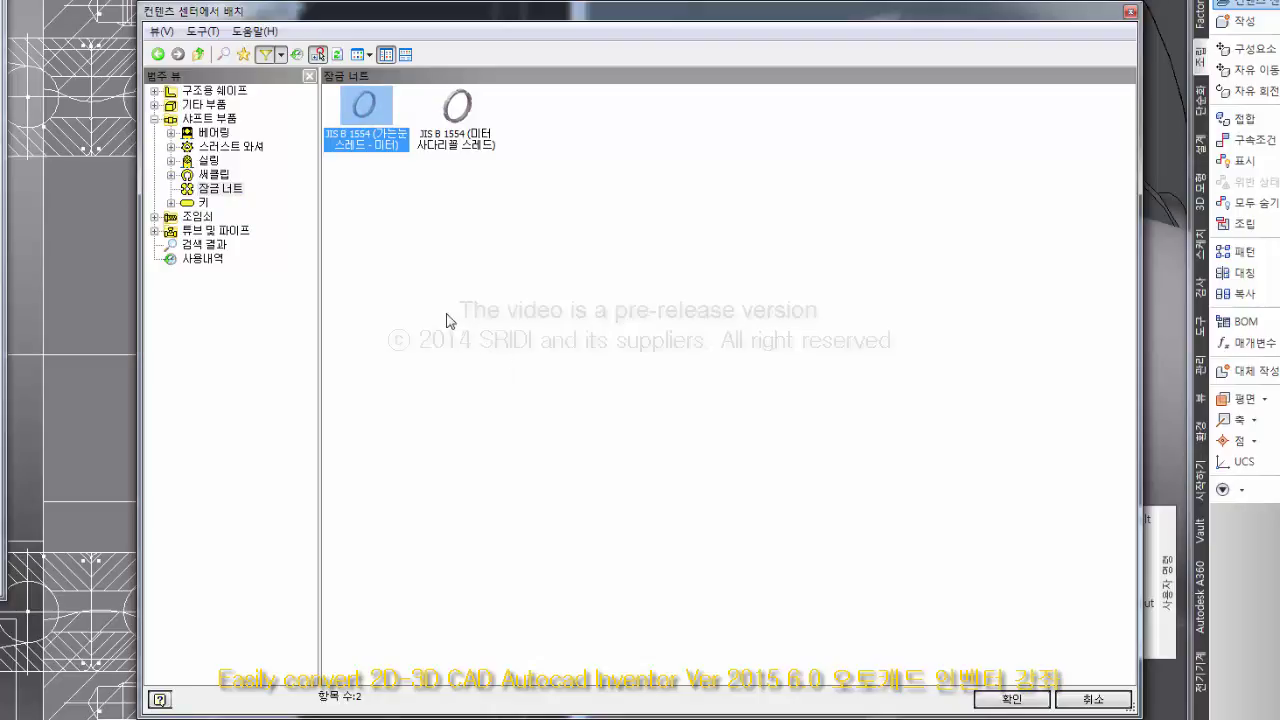
{"action": "left_click", "coordinate": [230, 148]}
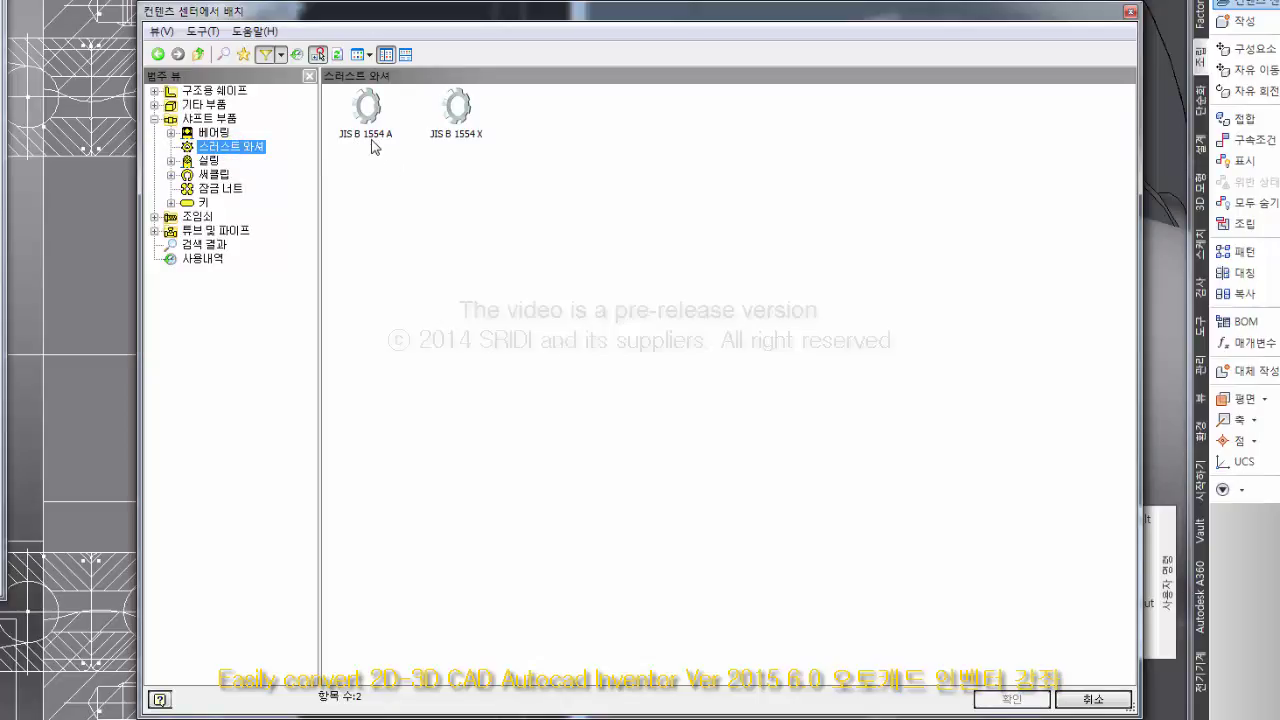
{"action": "left_click_drag", "start_coordinate": [369, 117], "coordinate": [591, 231]}
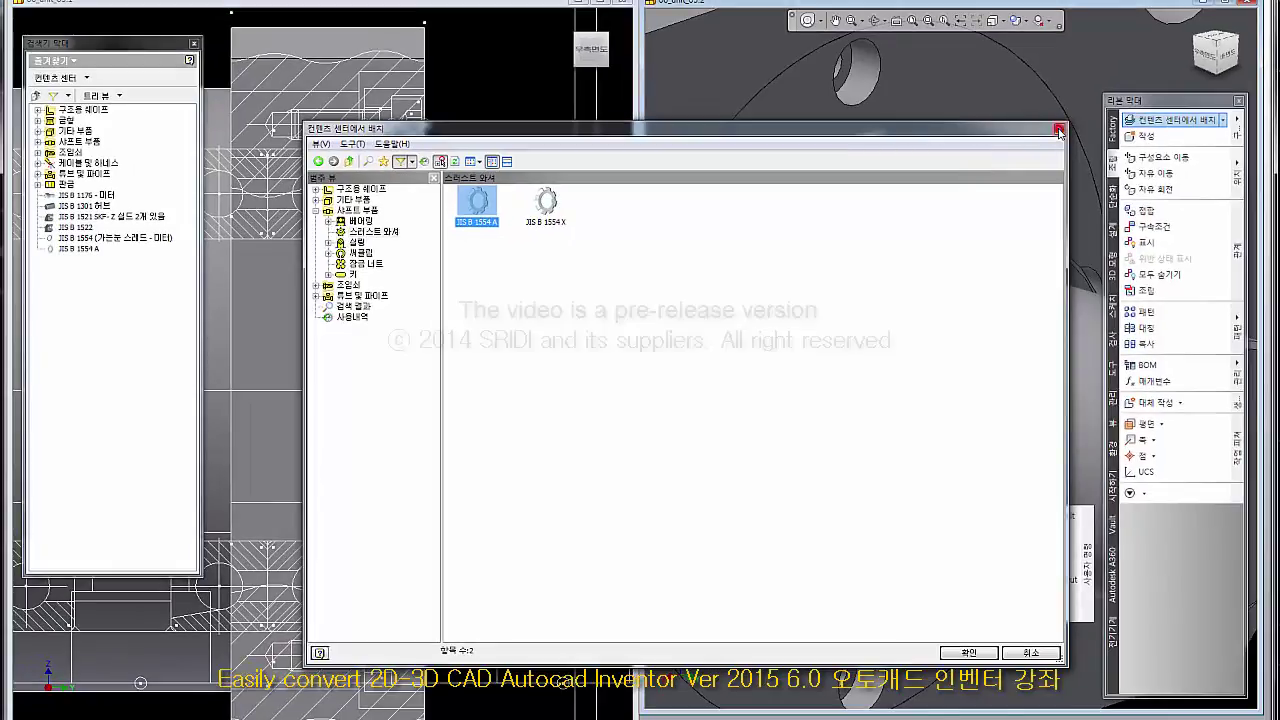
{"action": "left_click", "coordinate": [1059, 131]}
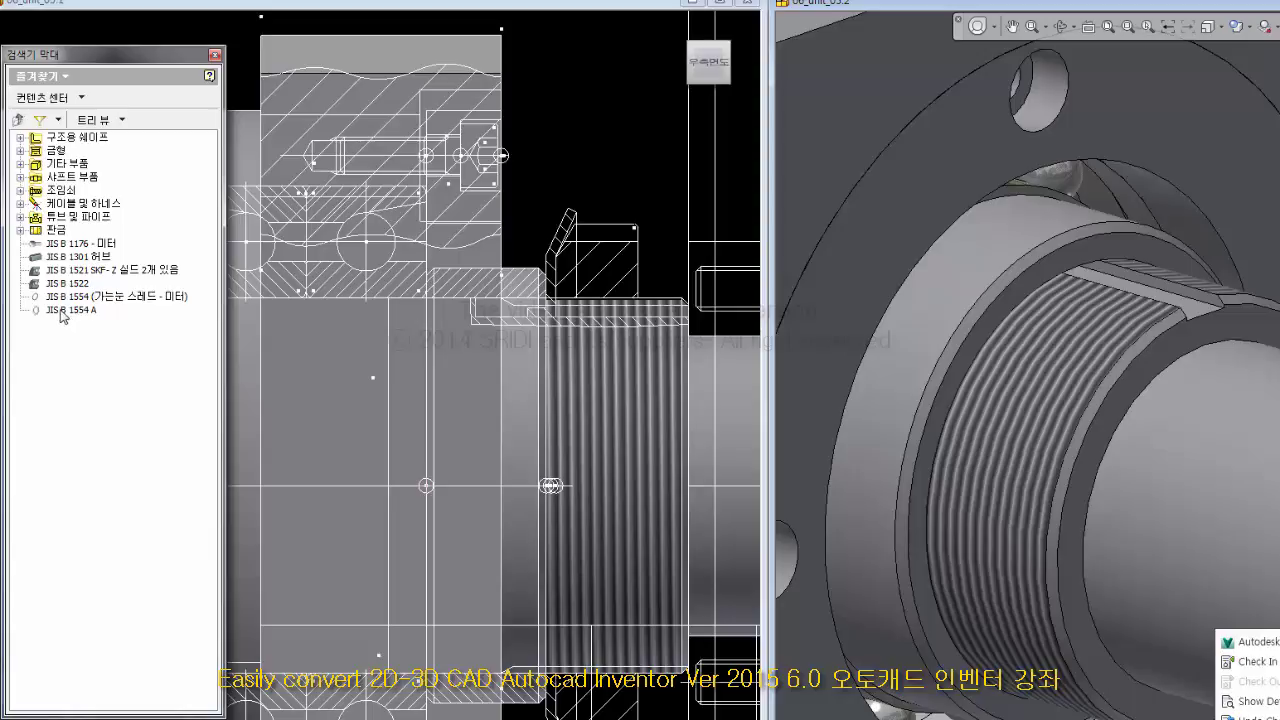
Insert the JIS B 1554 A washer from Favorites into the assembly at size AW 10A.
{"action": "left_click", "coordinate": [60, 312]}
{"action": "left_click_drag", "start_coordinate": [1040, 322], "coordinate": [1039, 317]}
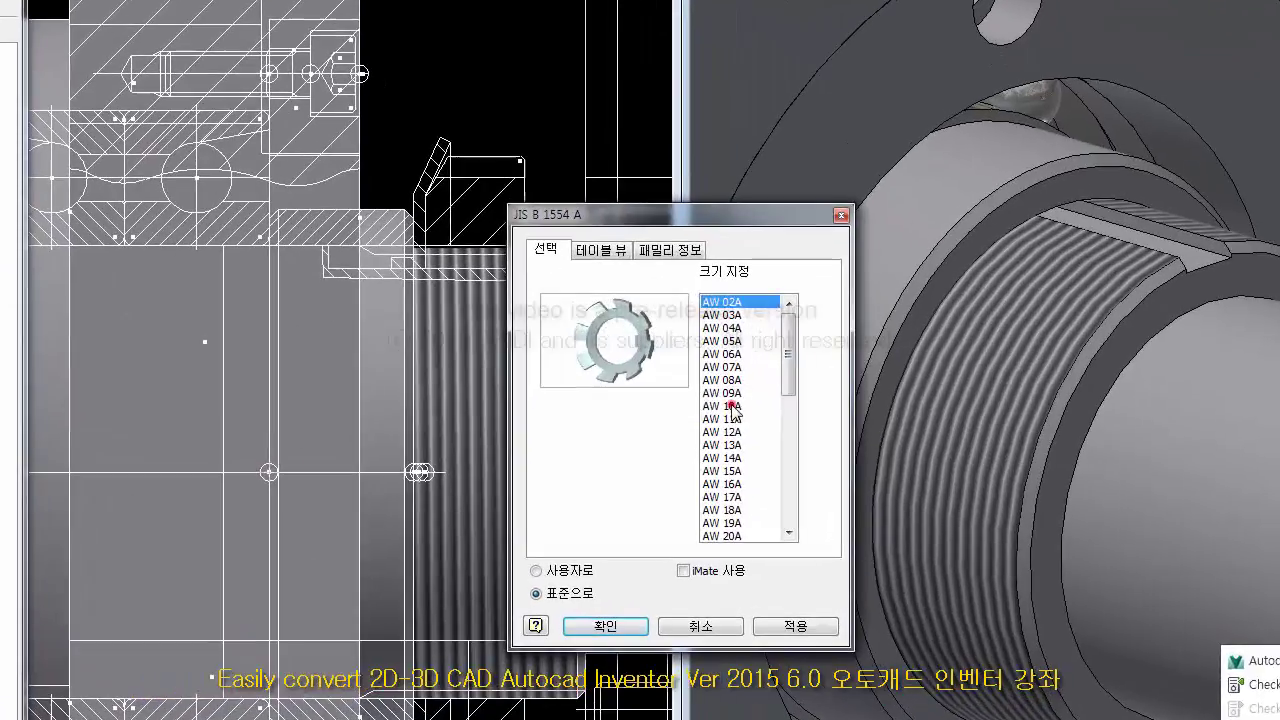
{"action": "left_click", "coordinate": [813, 431]}
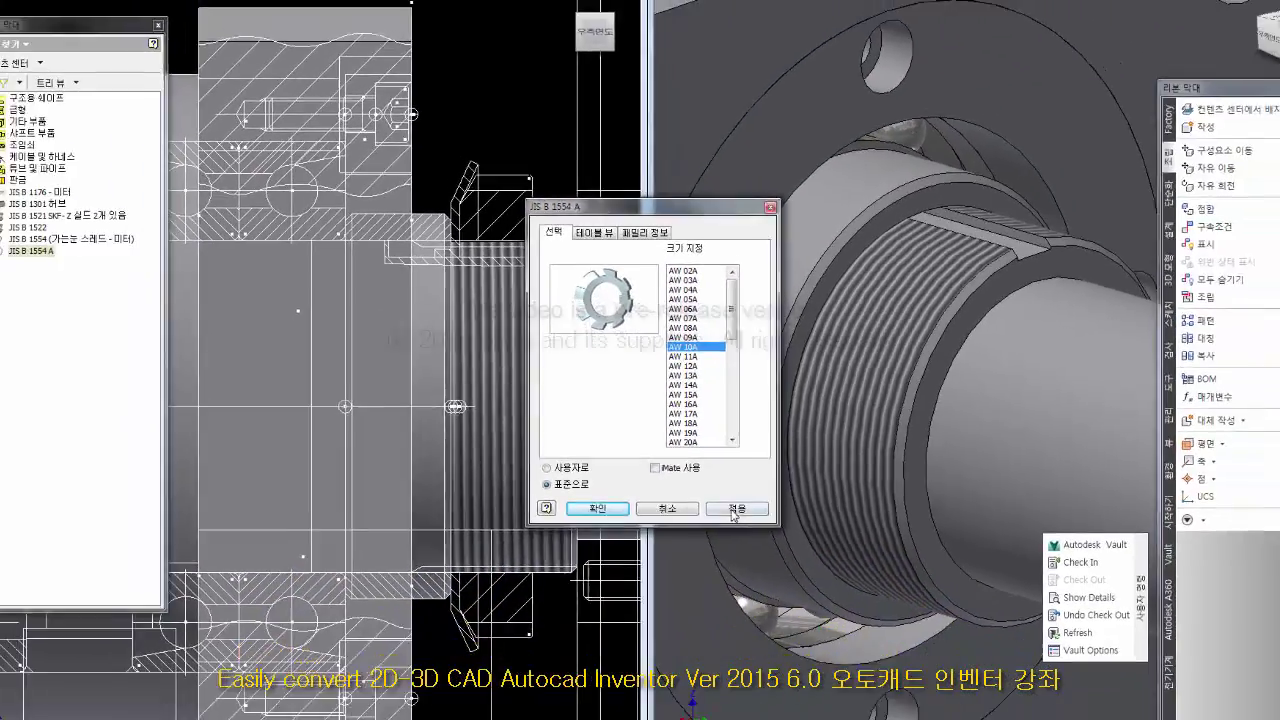
{"action": "left_click", "coordinate": [607, 572]}
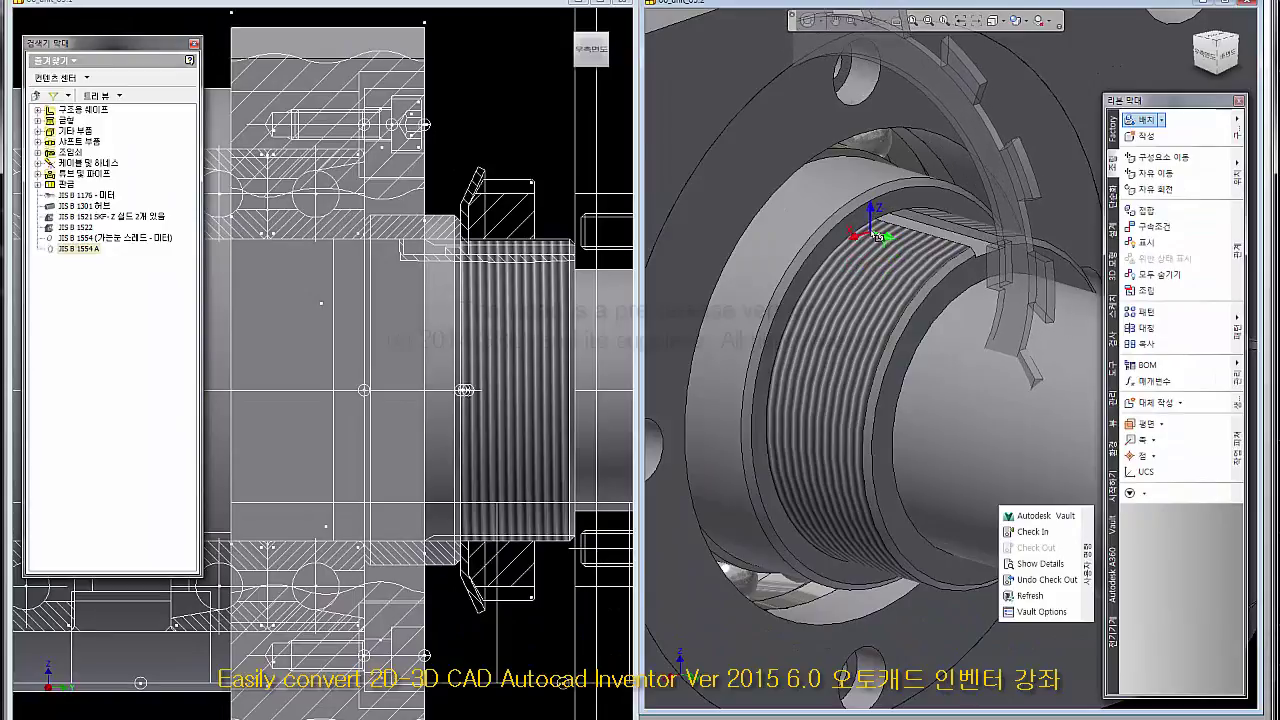
Rotate the washer 90° about Z, finish placing it, and cancel any further placement.
{"action": "scroll", "coordinate": [878, 234], "scroll_direction": "down", "scroll_amount": 2}
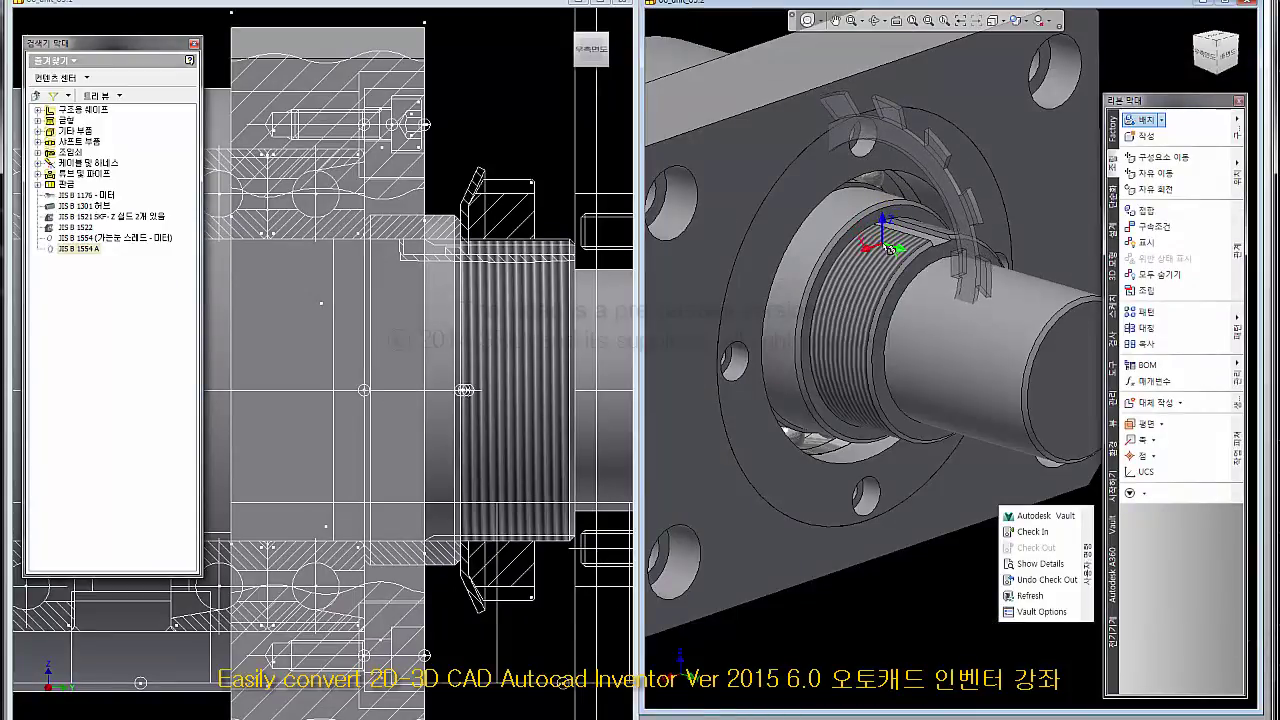
{"action": "right_click", "coordinate": [889, 250]}
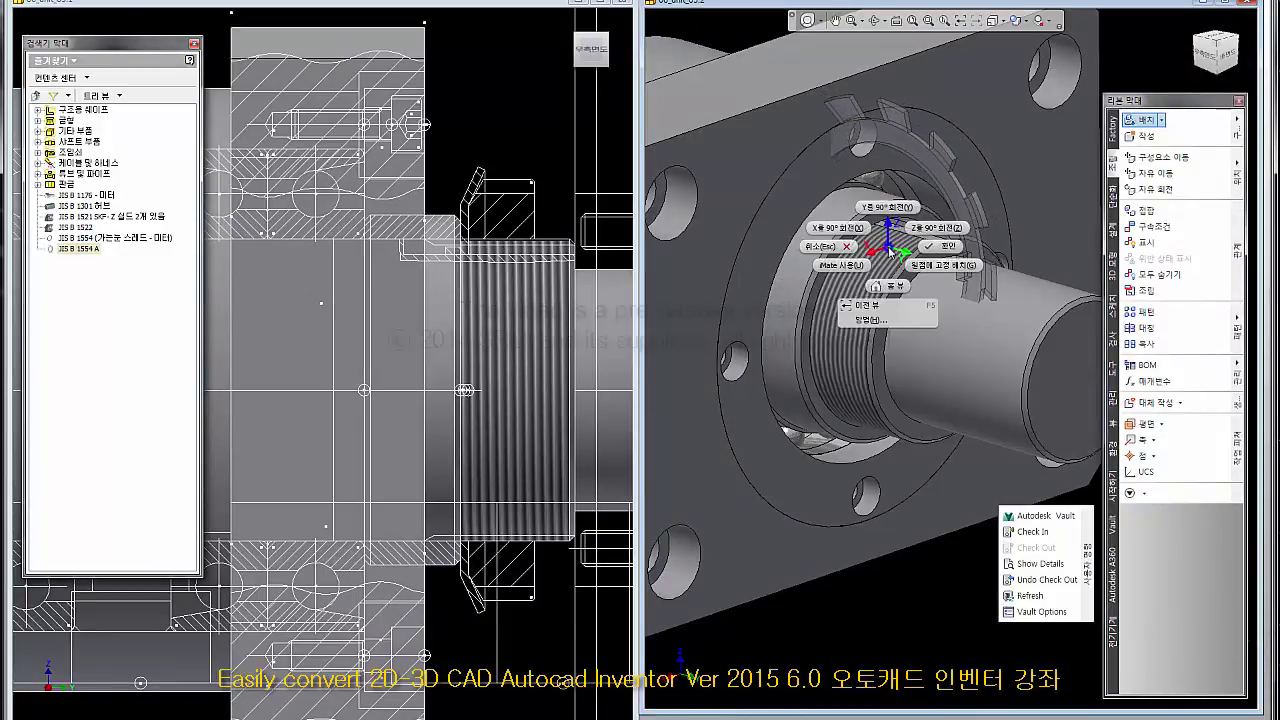
{"action": "left_click", "coordinate": [938, 231]}
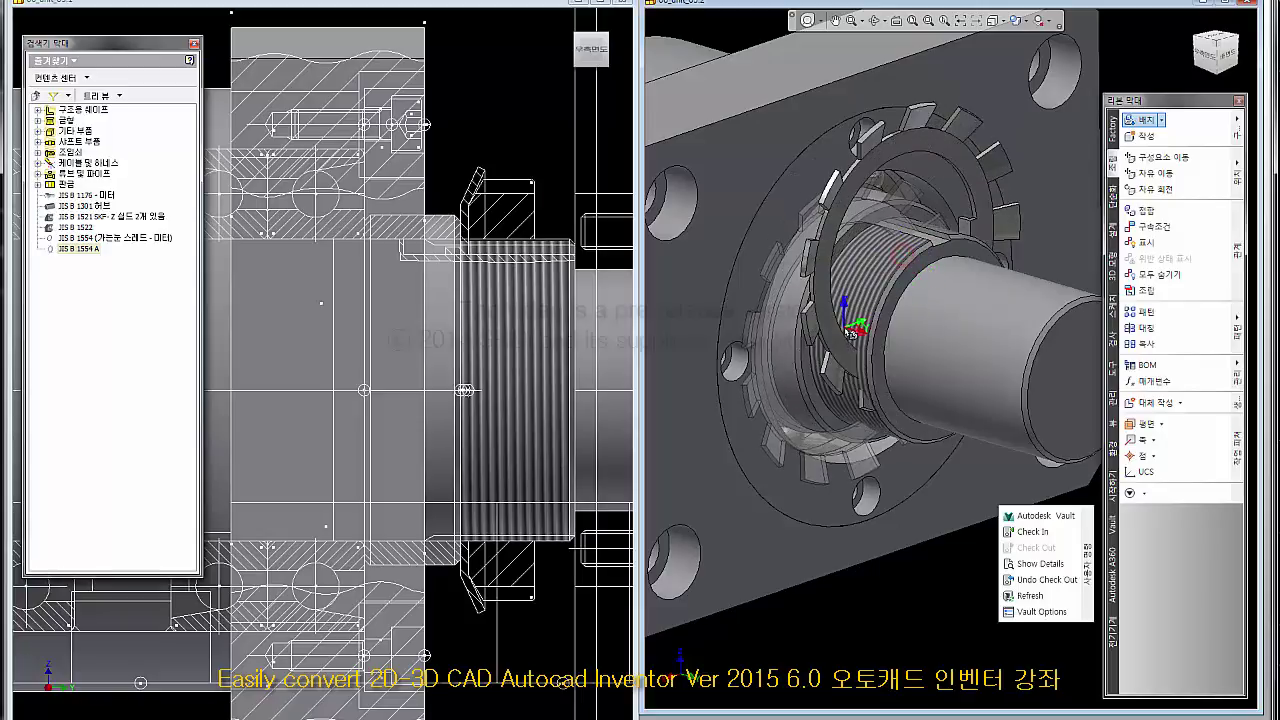
{"action": "right_click", "coordinate": [910, 242]}
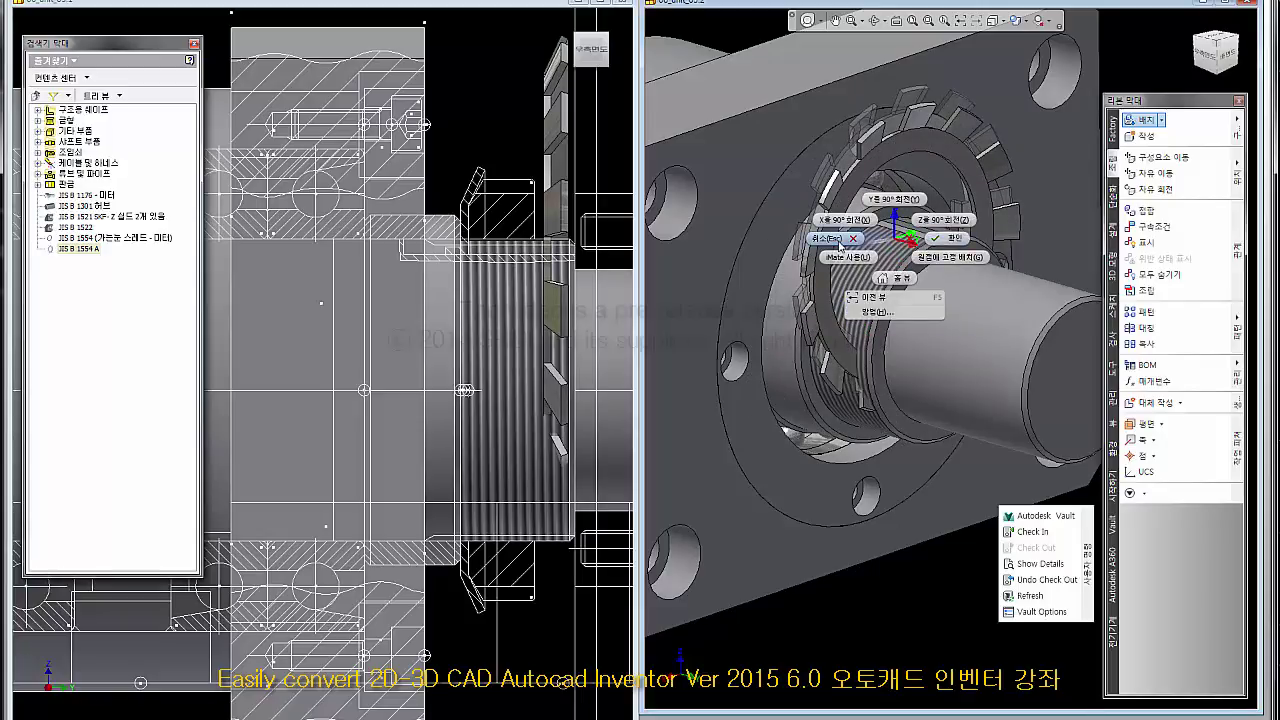
{"action": "left_click", "coordinate": [948, 238]}
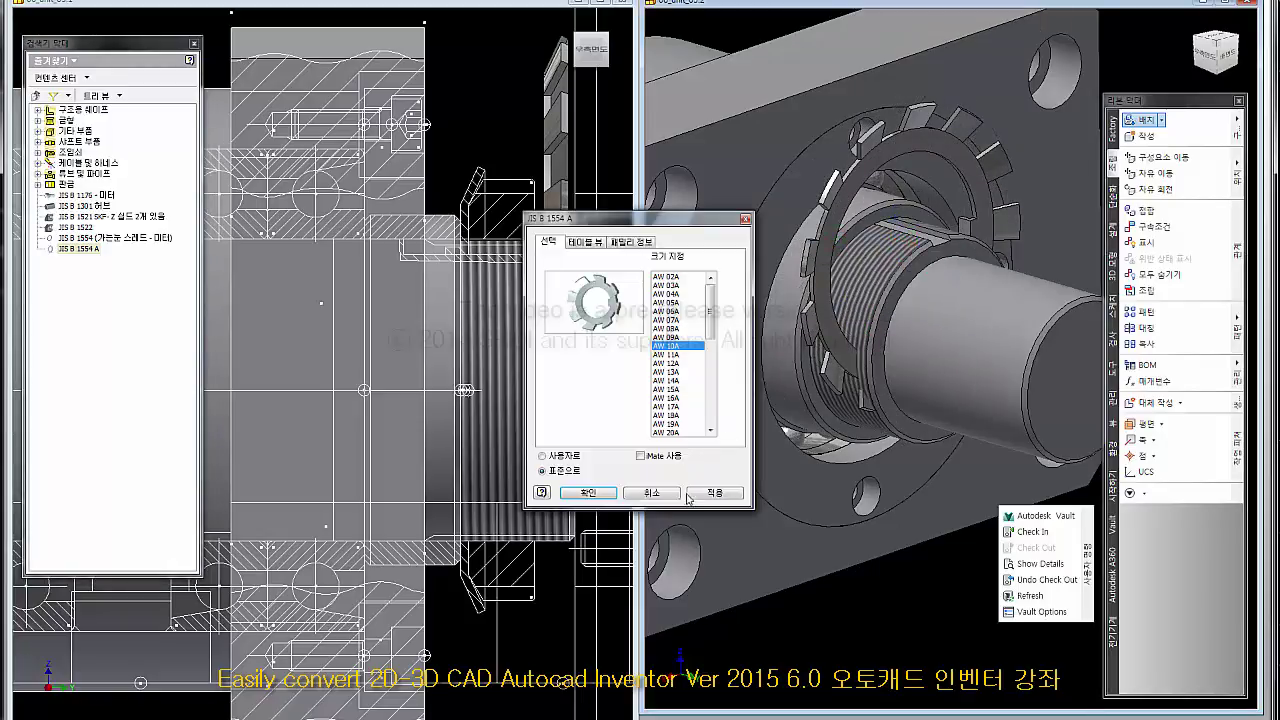
{"action": "left_click_drag", "start_coordinate": [632, 217], "coordinate": [584, 216]}
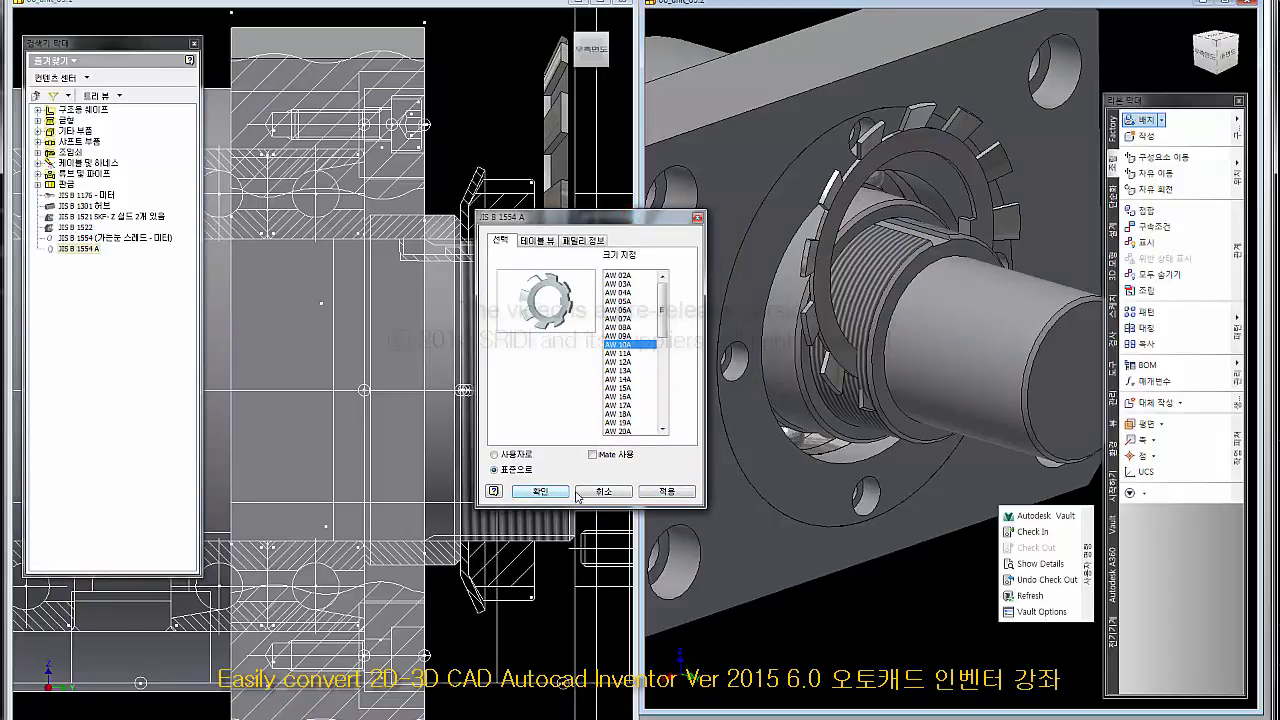
{"action": "left_click", "coordinate": [597, 492]}
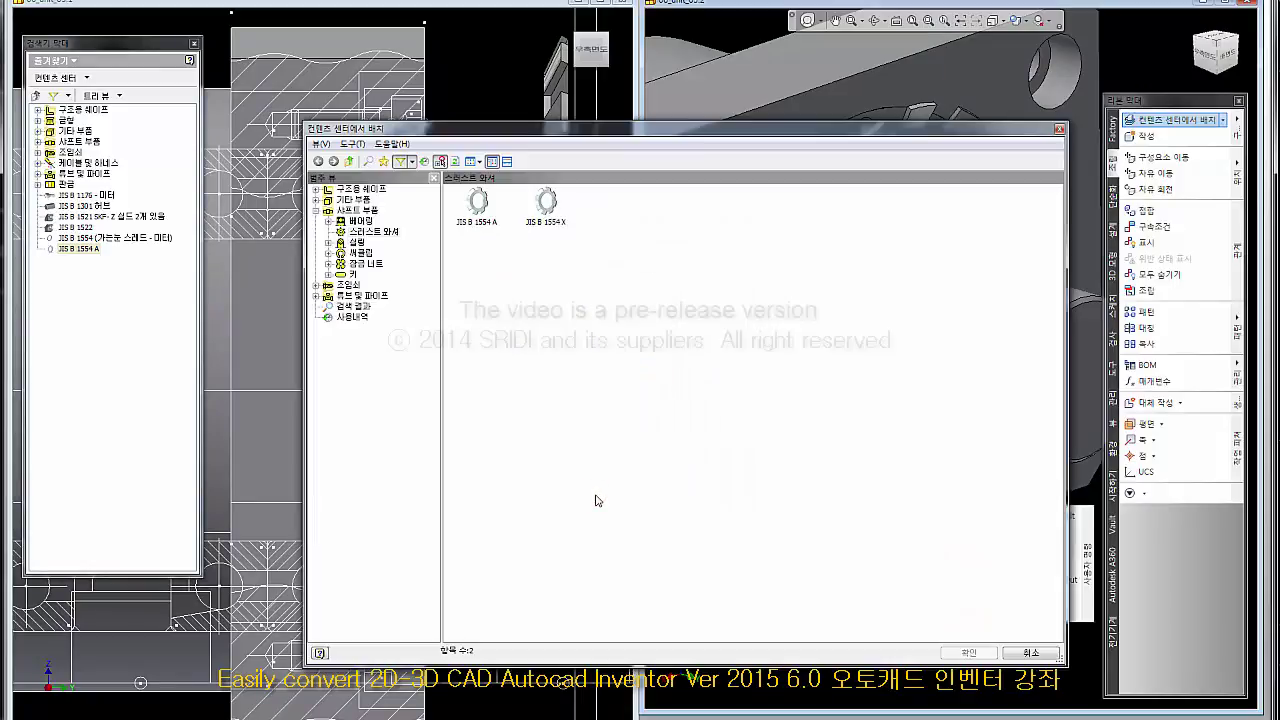
Close Content Center, start an Assemble constraint, and pick the lock washer's circular edge.
{"action": "left_click", "coordinate": [1059, 129]}
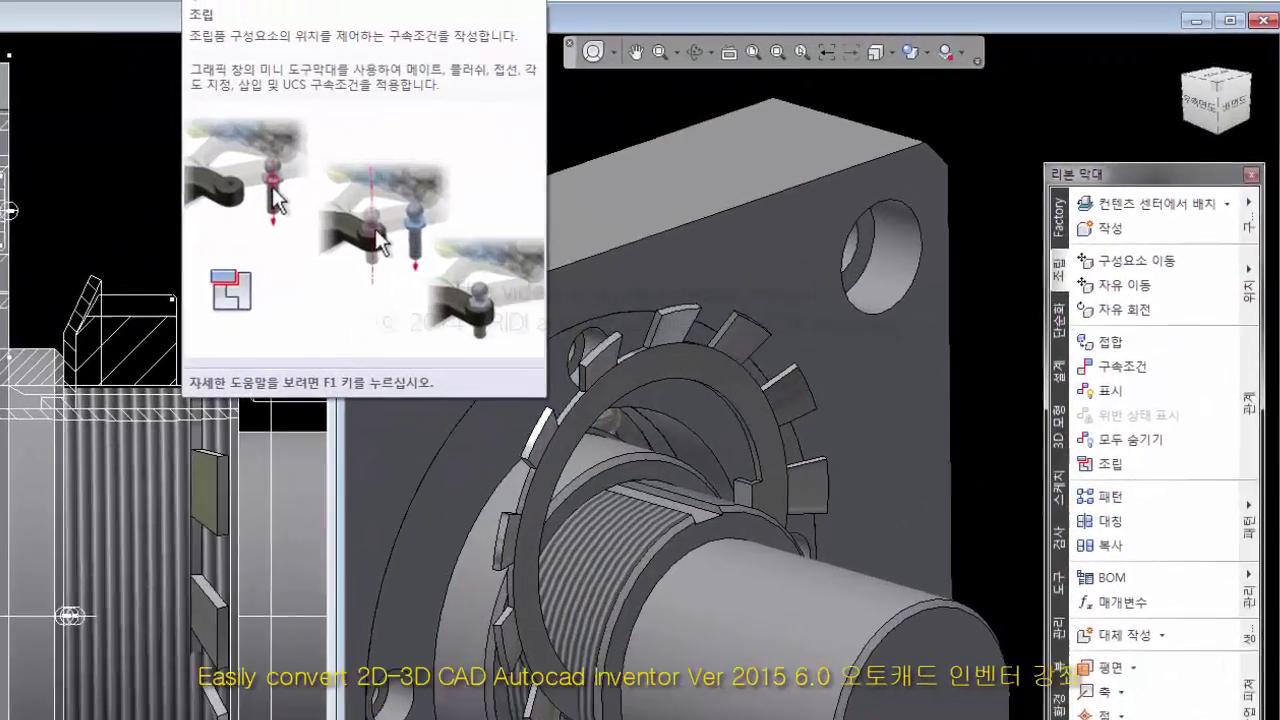
{"action": "left_click", "coordinate": [558, 2]}
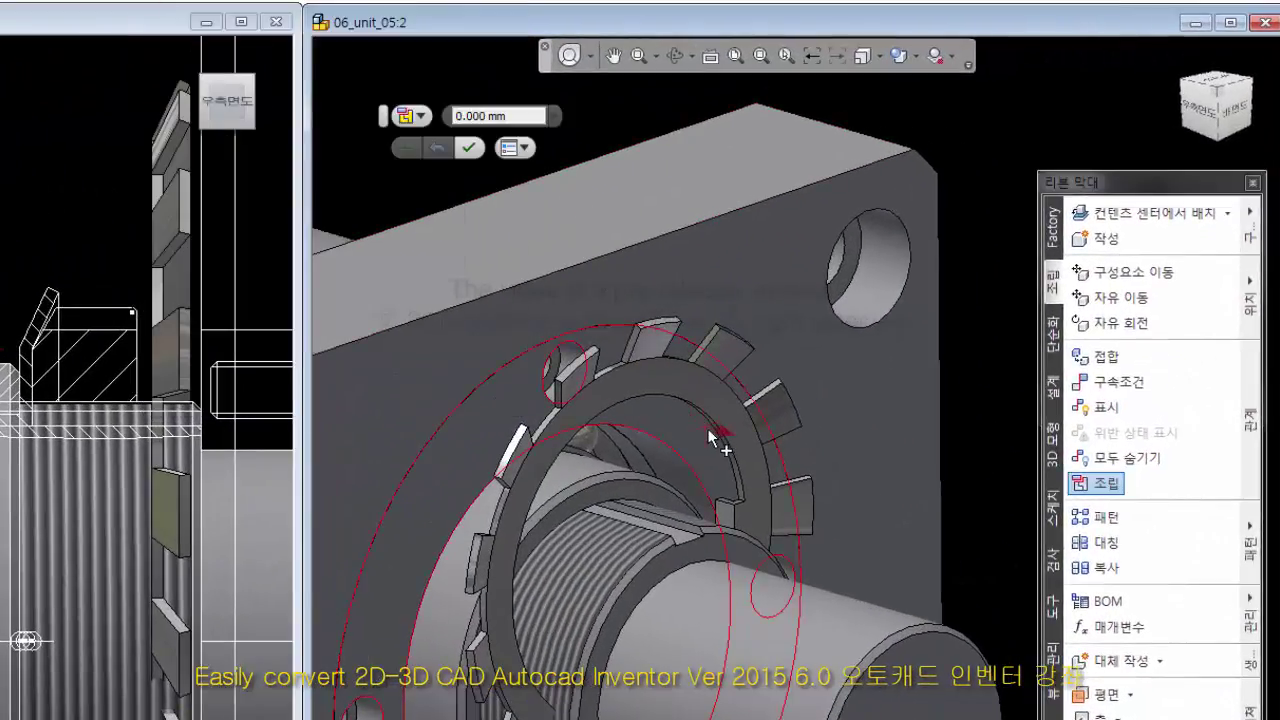
{"action": "scroll", "coordinate": [707, 428], "scroll_direction": "up", "scroll_amount": 5}
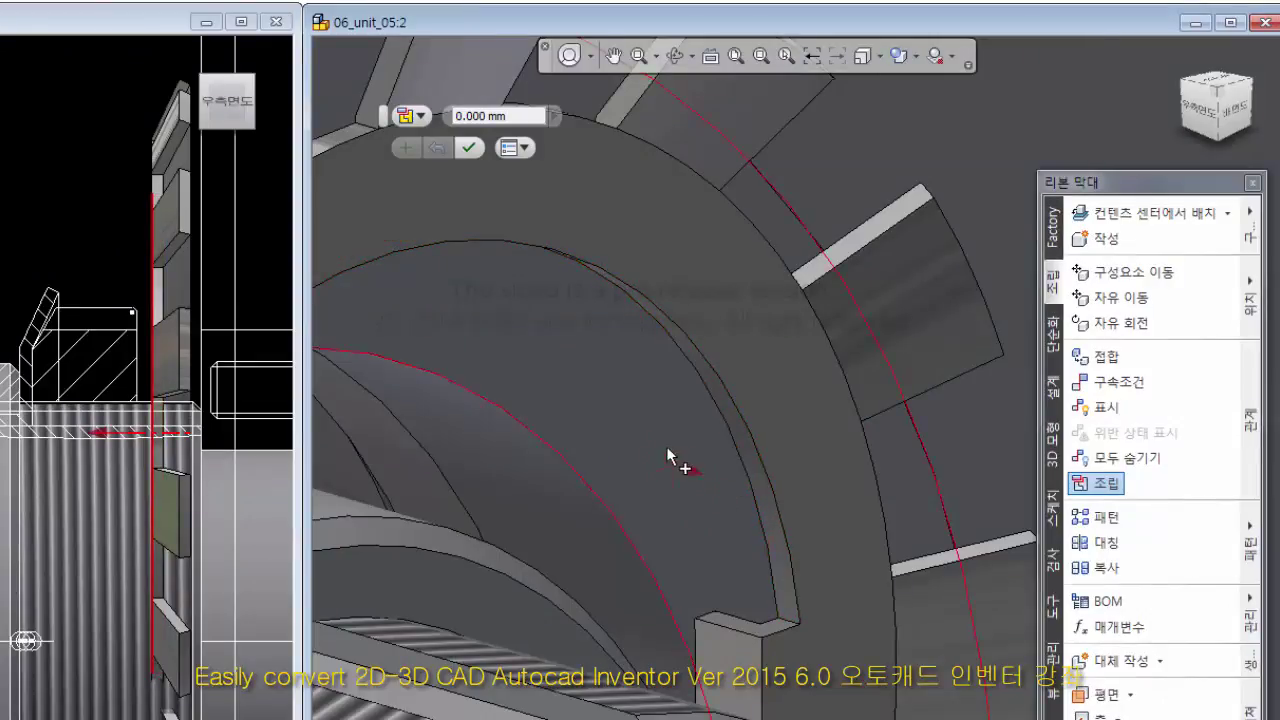
{"action": "scroll", "coordinate": [666, 446], "scroll_direction": "down", "scroll_amount": 5}
{"action": "scroll", "coordinate": [697, 463], "scroll_direction": "down", "scroll_amount": 3}
{"action": "scroll", "coordinate": [704, 461], "scroll_direction": "up", "scroll_amount": 5}
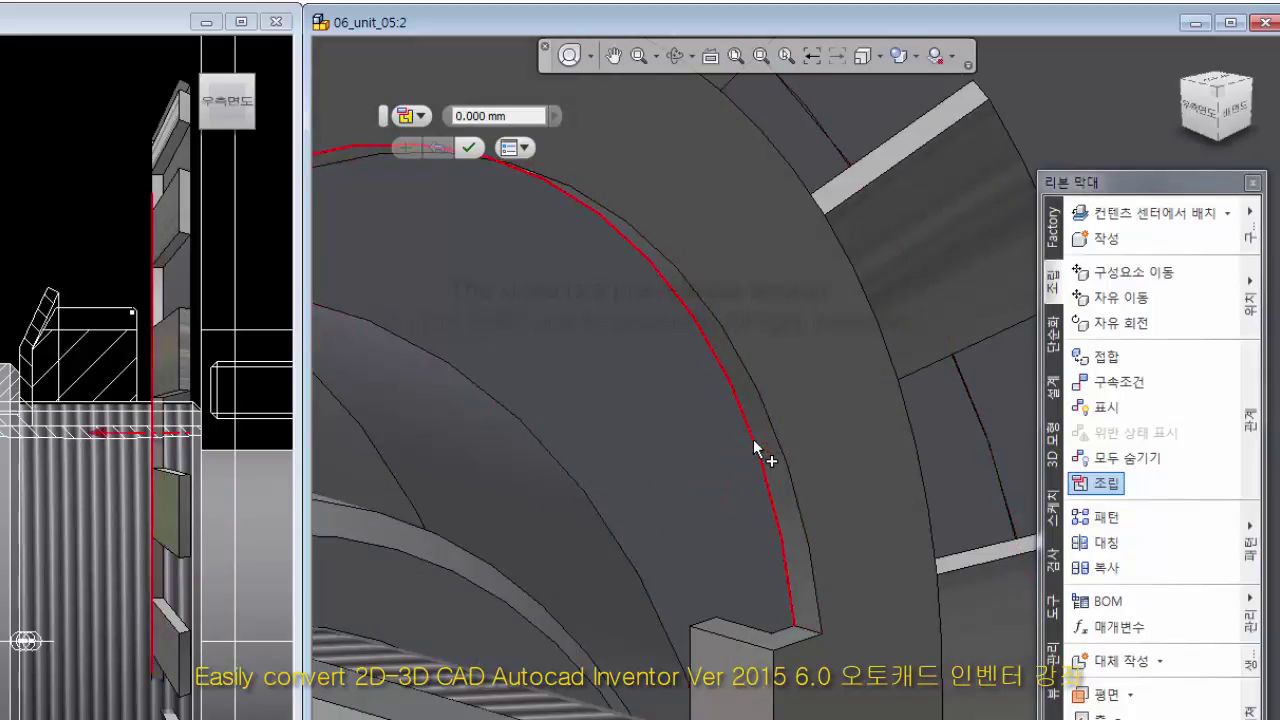
{"action": "scroll", "coordinate": [753, 439], "scroll_direction": "up", "scroll_amount": 2}
{"action": "scroll", "coordinate": [734, 495], "scroll_direction": "up", "scroll_amount": 3}
{"action": "scroll", "coordinate": [684, 502], "scroll_direction": "down", "scroll_amount": 3}
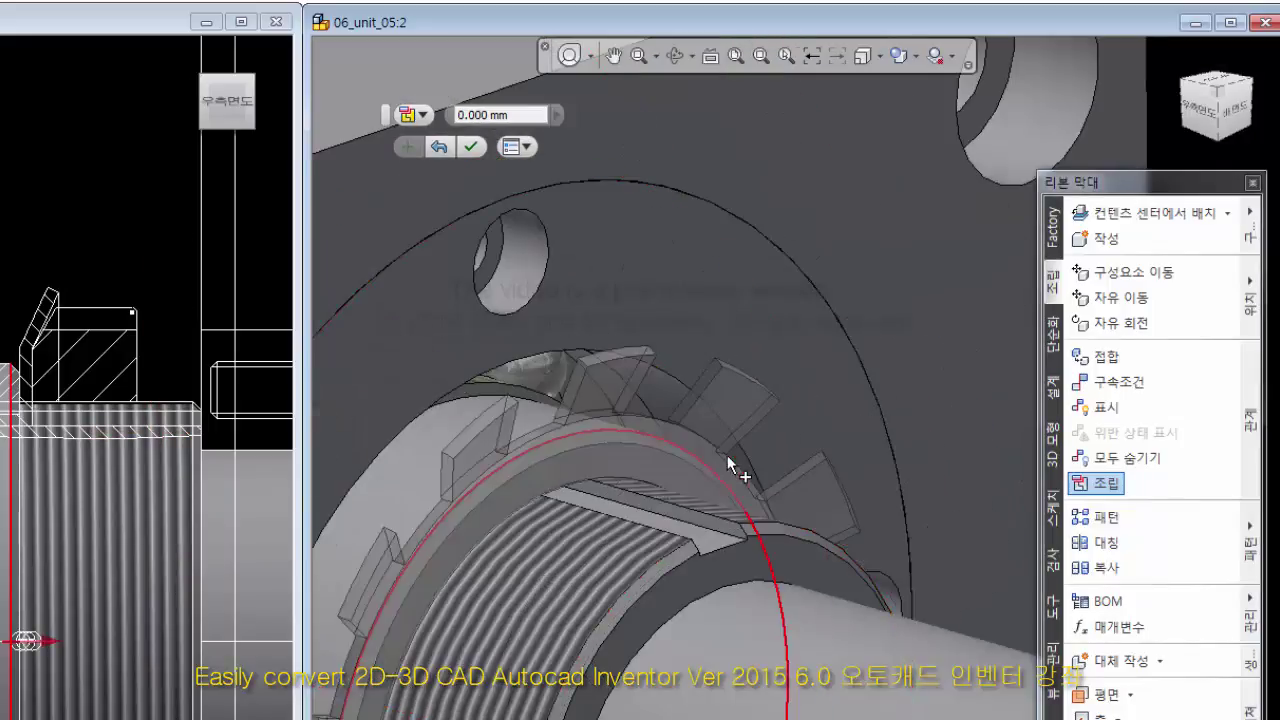
{"action": "scroll", "coordinate": [727, 455], "scroll_direction": "down", "scroll_amount": 4}
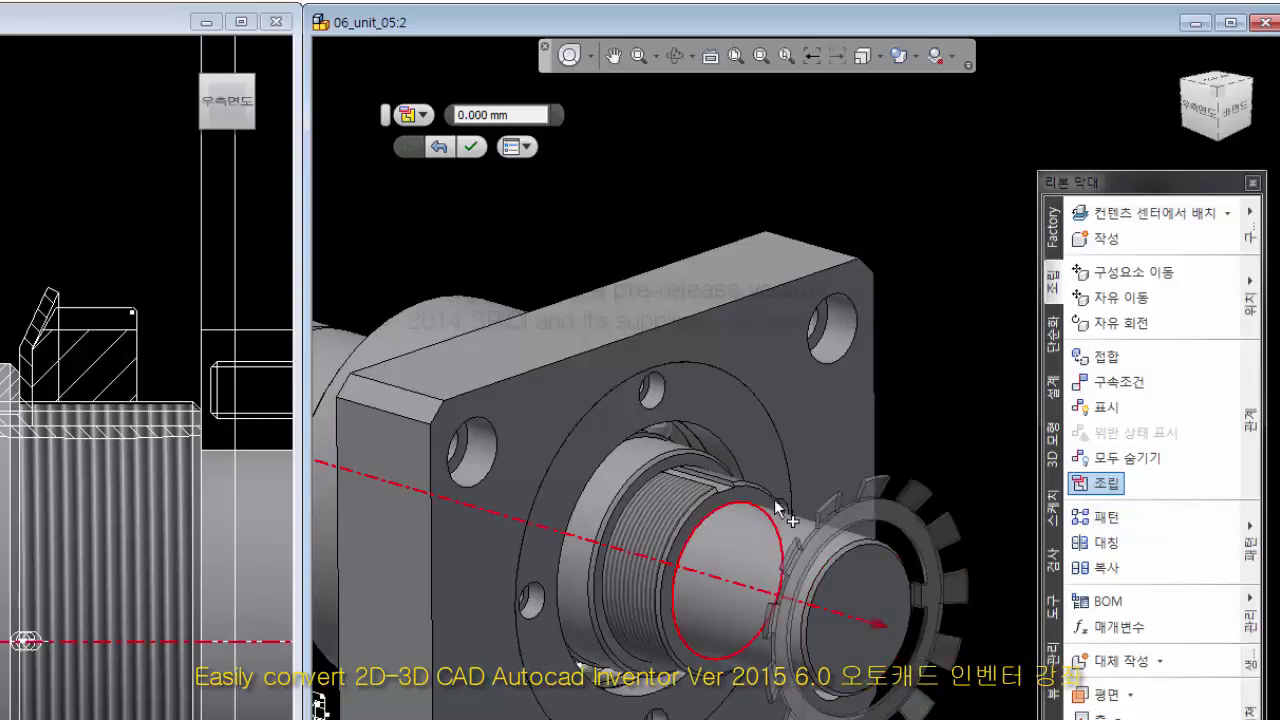
{"action": "scroll", "coordinate": [750, 460], "scroll_direction": "up", "scroll_amount": 2}
{"action": "scroll", "coordinate": [747, 442], "scroll_direction": "up", "scroll_amount": 2}
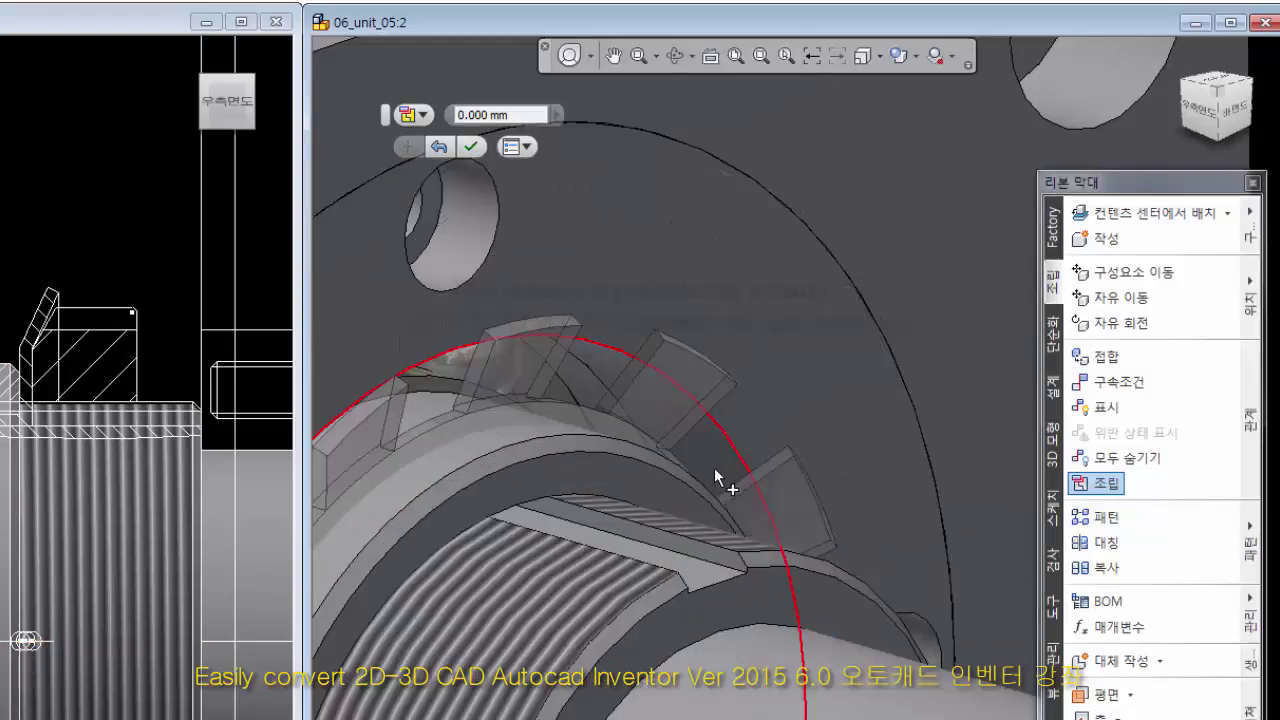
{"action": "scroll", "coordinate": [714, 468], "scroll_direction": "up", "scroll_amount": 1}
{"action": "scroll", "coordinate": [692, 478], "scroll_direction": "up", "scroll_amount": 1}
{"action": "scroll", "coordinate": [688, 475], "scroll_direction": "up", "scroll_amount": 1}
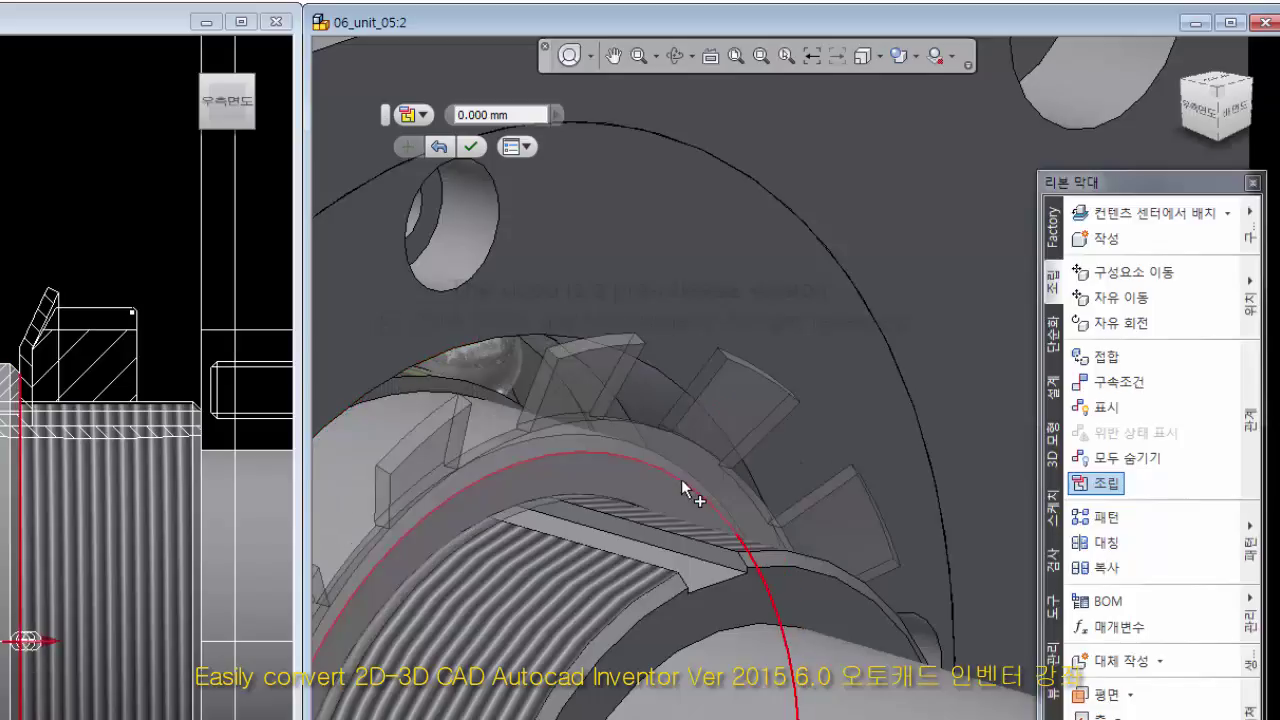
{"action": "scroll", "coordinate": [690, 470], "scroll_direction": "up", "scroll_amount": 1}
{"action": "scroll", "coordinate": [695, 465], "scroll_direction": "down", "scroll_amount": 3}
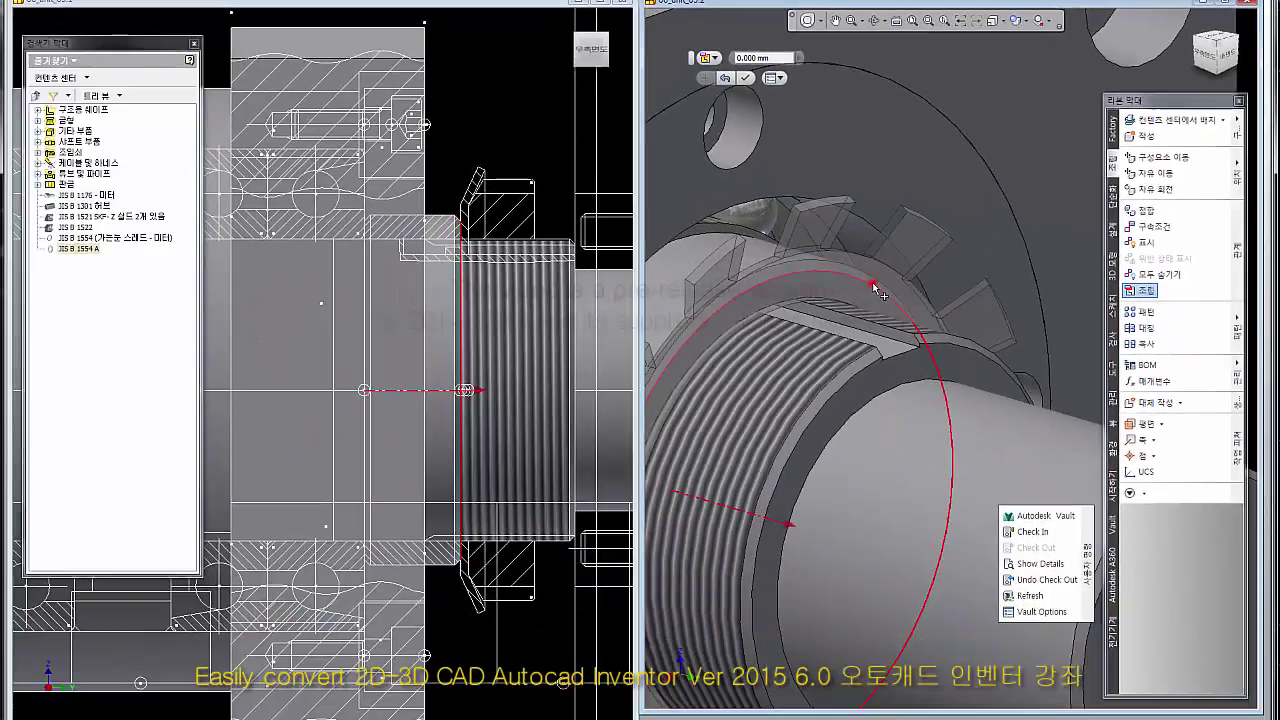
{"action": "left_click", "coordinate": [875, 290]}
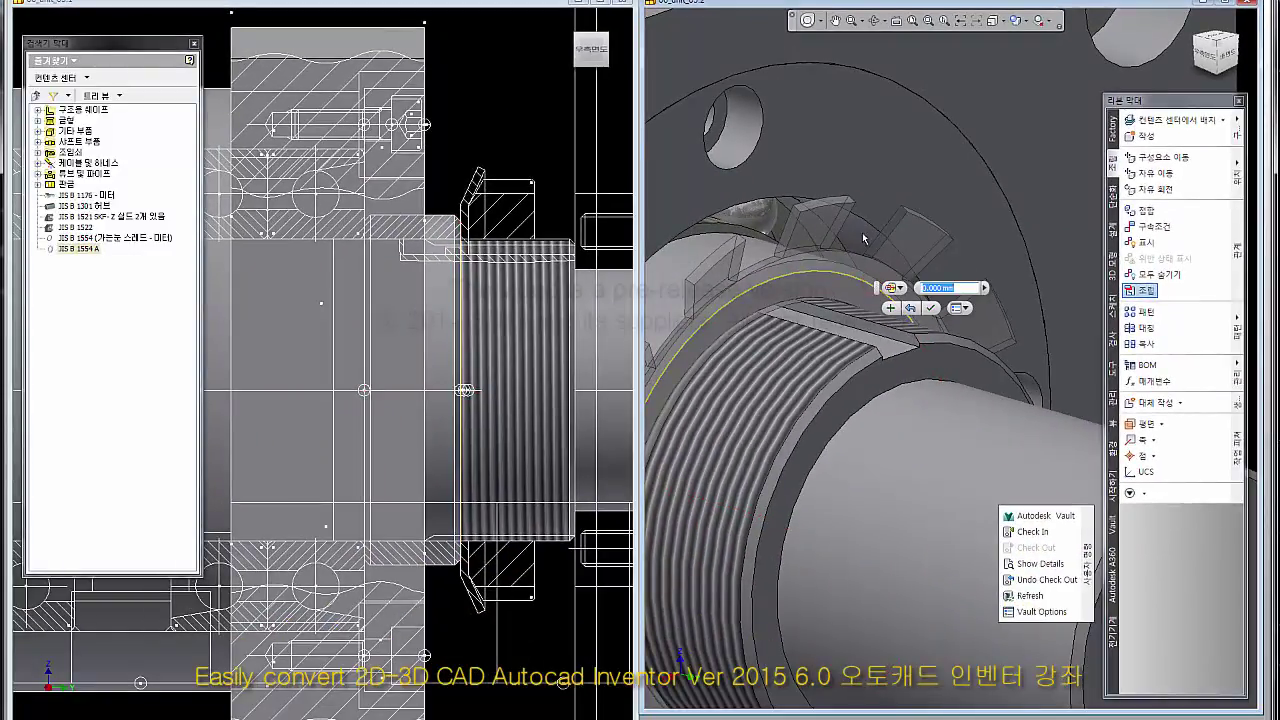
Apply the 0.000 mm assemble constraint, then select the seated AW 10A lock washer.
{"action": "scroll", "coordinate": [930, 256], "scroll_direction": "down", "scroll_amount": 4}
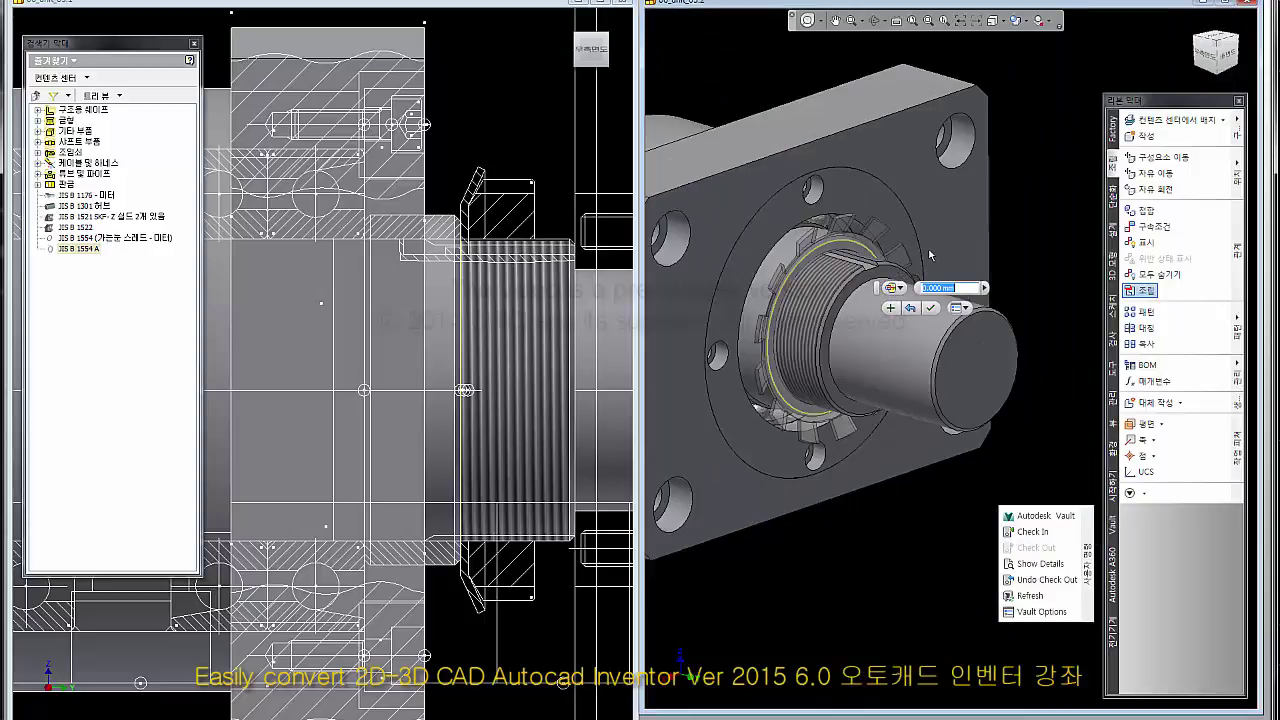
{"action": "left_click", "coordinate": [931, 309]}
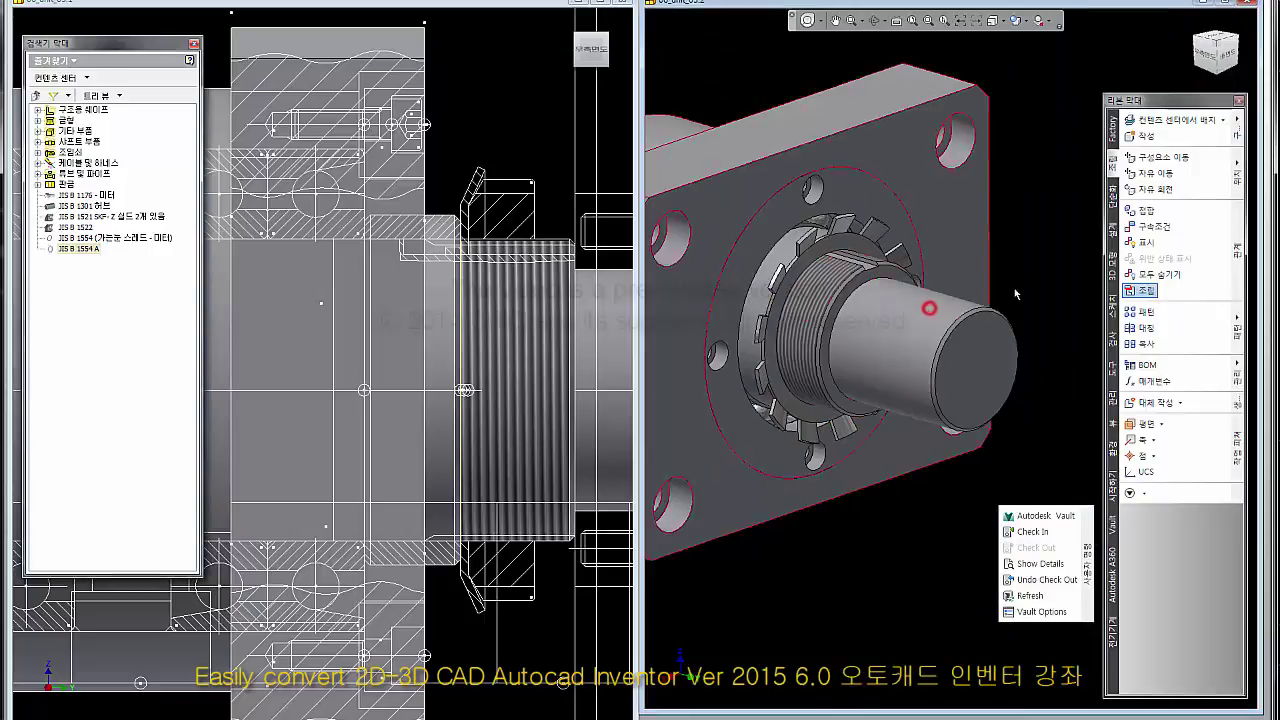
{"action": "left_click", "coordinate": [864, 240]}
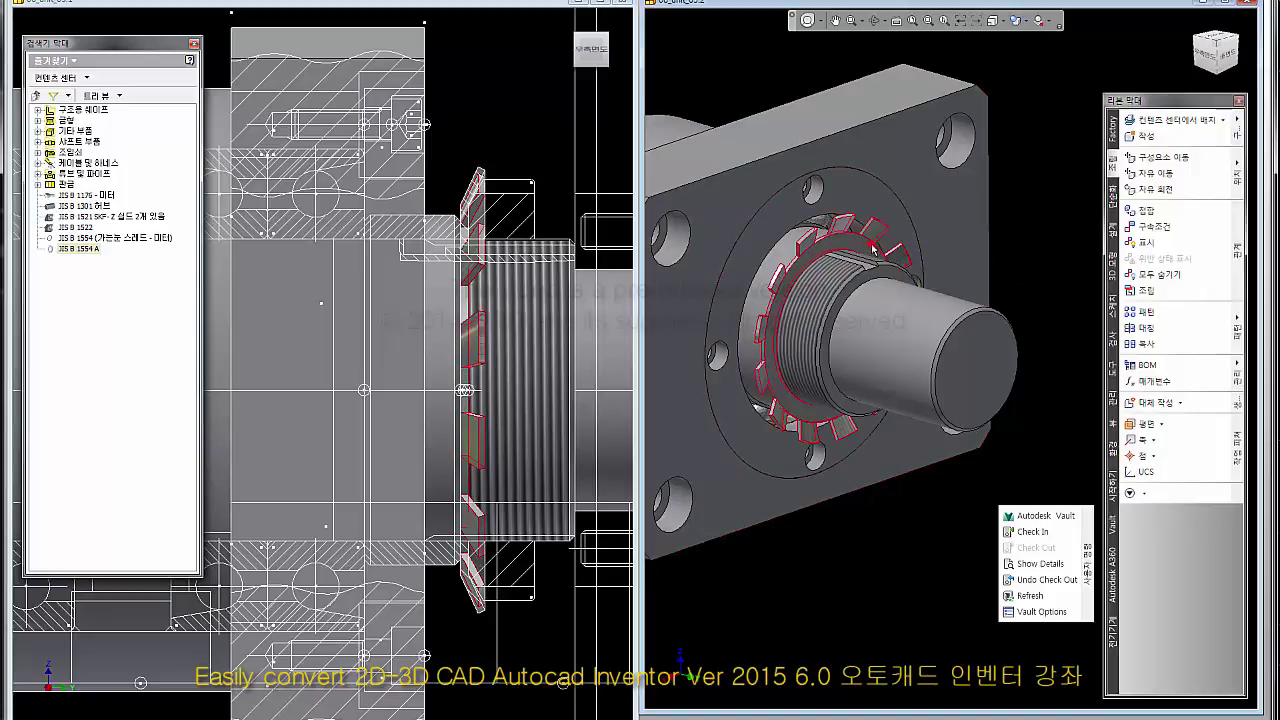
{"action": "left_click", "coordinate": [1026, 262]}
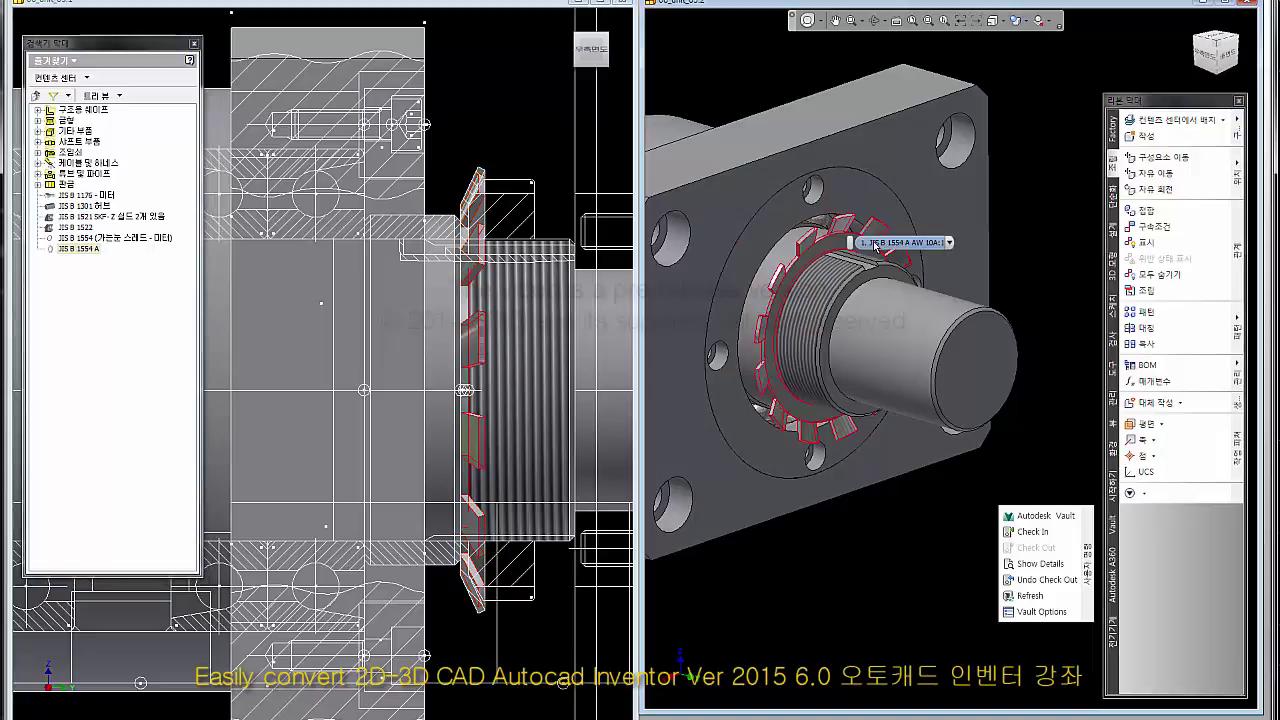
{"action": "left_click", "coordinate": [834, 238]}
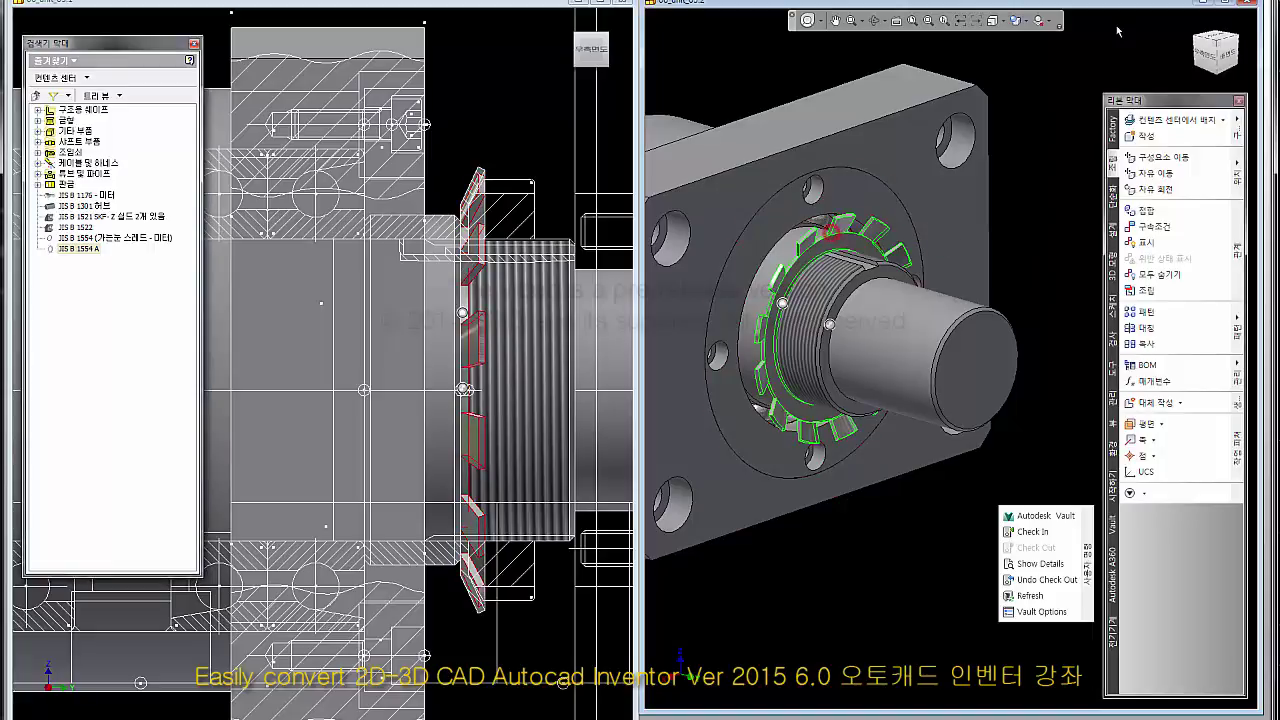
View the assembly from the opposite side and select the lock washer.
{"action": "left_click", "coordinate": [1234, 46]}
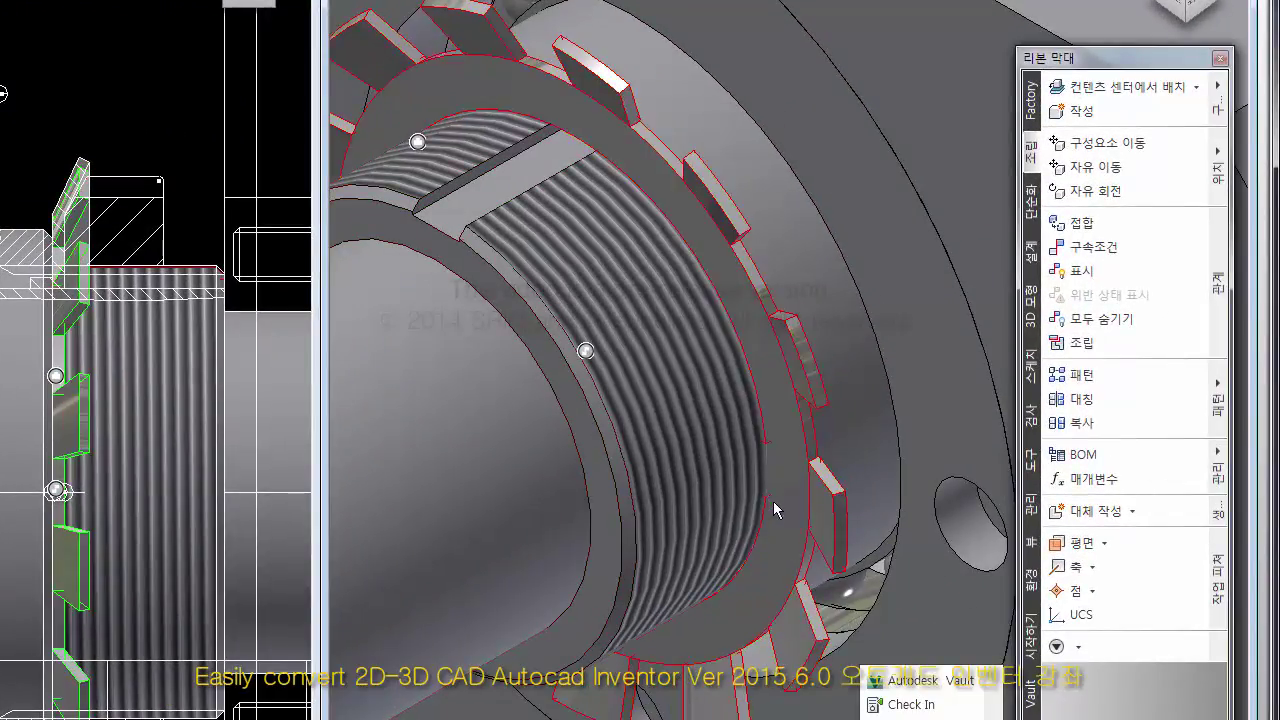
{"action": "left_click", "coordinate": [790, 525]}
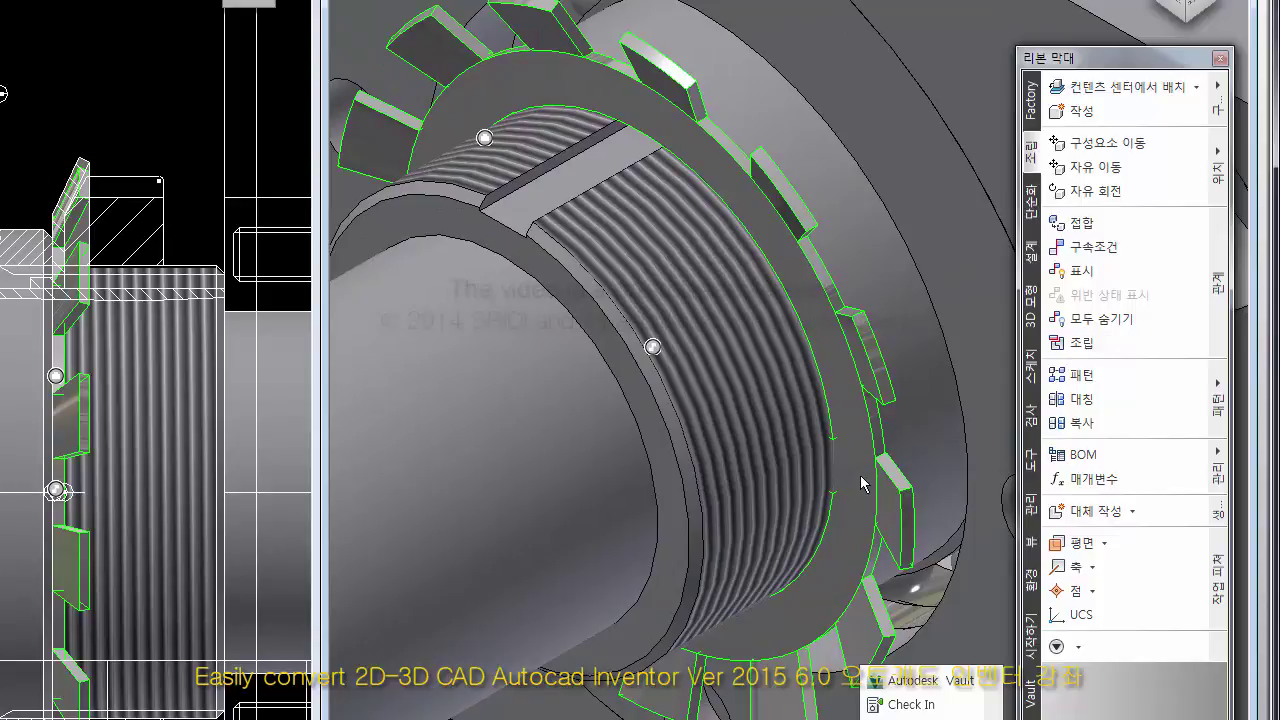
{"action": "scroll", "coordinate": [860, 484], "scroll_direction": "down", "scroll_amount": 3}
{"action": "scroll", "coordinate": [860, 484], "scroll_direction": "up", "scroll_amount": 3}
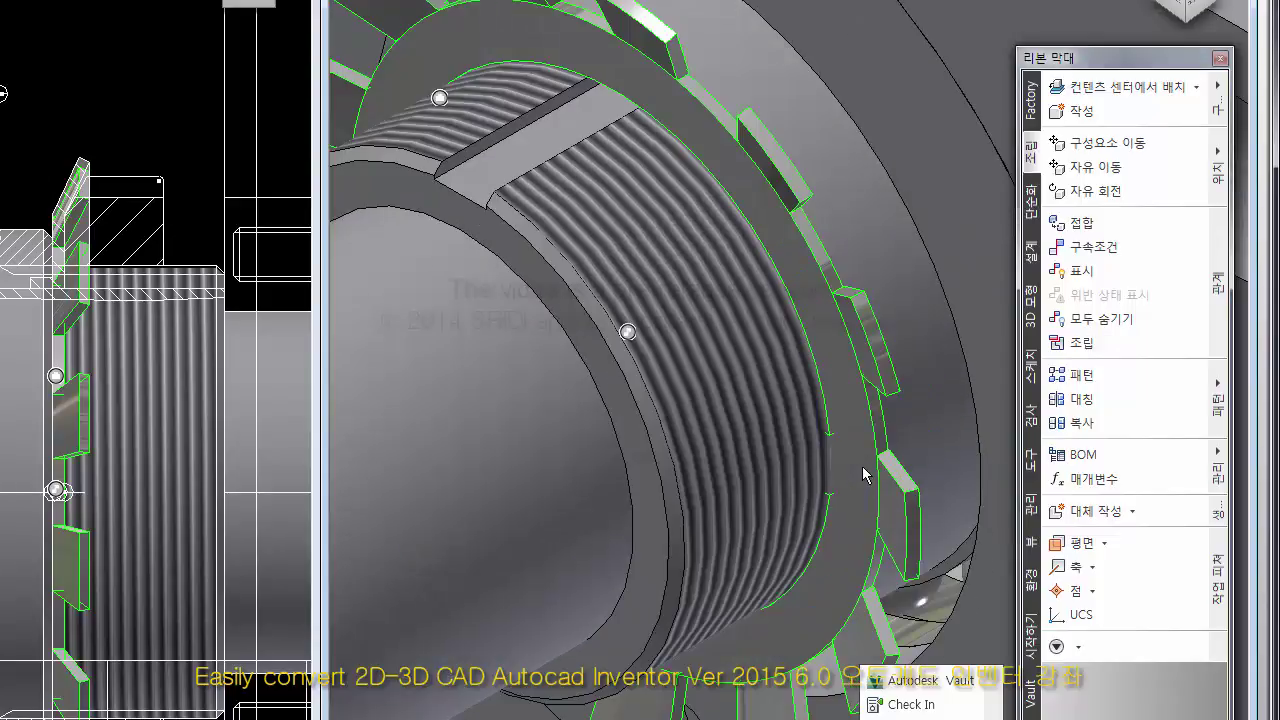
{"action": "scroll", "coordinate": [865, 476], "scroll_direction": "down", "scroll_amount": 3}
{"action": "scroll", "coordinate": [800, 295], "scroll_direction": "up", "scroll_amount": 3}
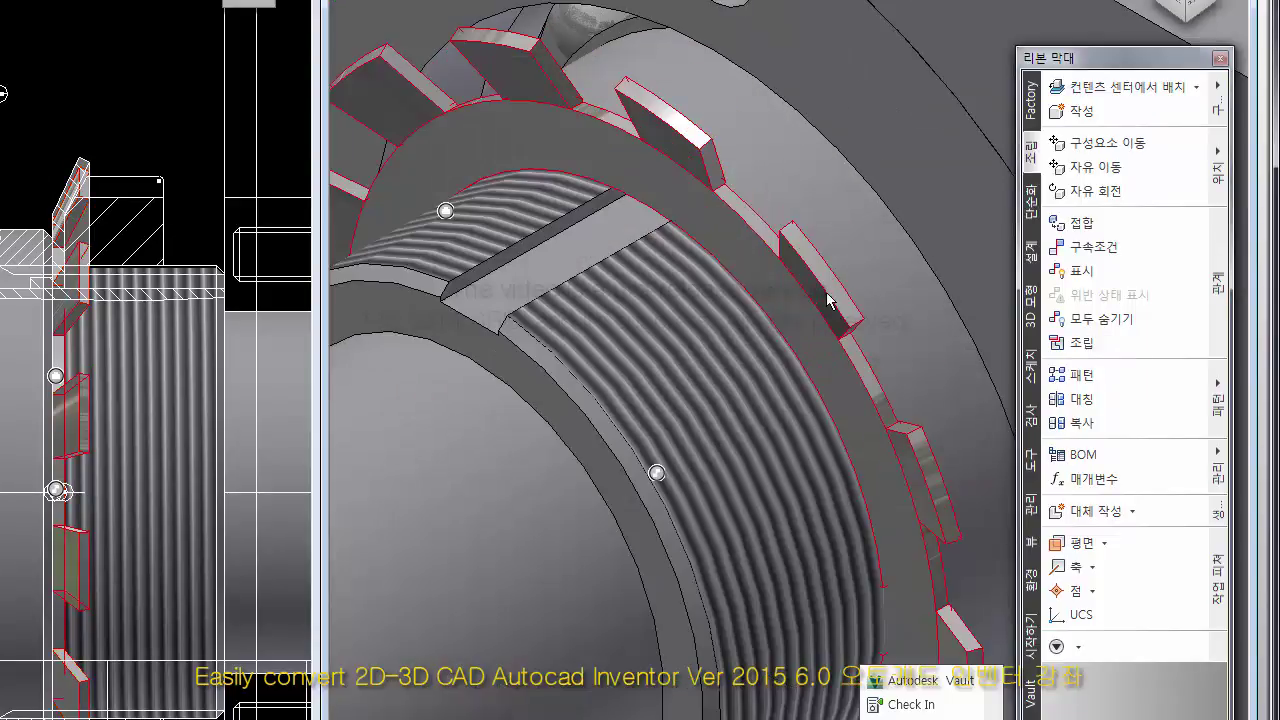
Spin the lock washer about the shaft axis, recentre the view, and clear the selection.
{"action": "mouse_move", "coordinate": [828, 300]}
{"action": "left_mouse_down"}
{"action": "mouse_move", "coordinate": [526, 152]}
{"action": "mouse_move", "coordinate": [457, 129]}
{"action": "mouse_move", "coordinate": [415, 133]}
{"action": "mouse_move", "coordinate": [438, 137]}
{"action": "mouse_move", "coordinate": [364, 96]}
{"action": "left_mouse_up"}
{"action": "scroll", "coordinate": [651, 214], "scroll_direction": "down", "scroll_amount": 2}
{"action": "scroll", "coordinate": [655, 230], "scroll_direction": "down", "scroll_amount": 3}
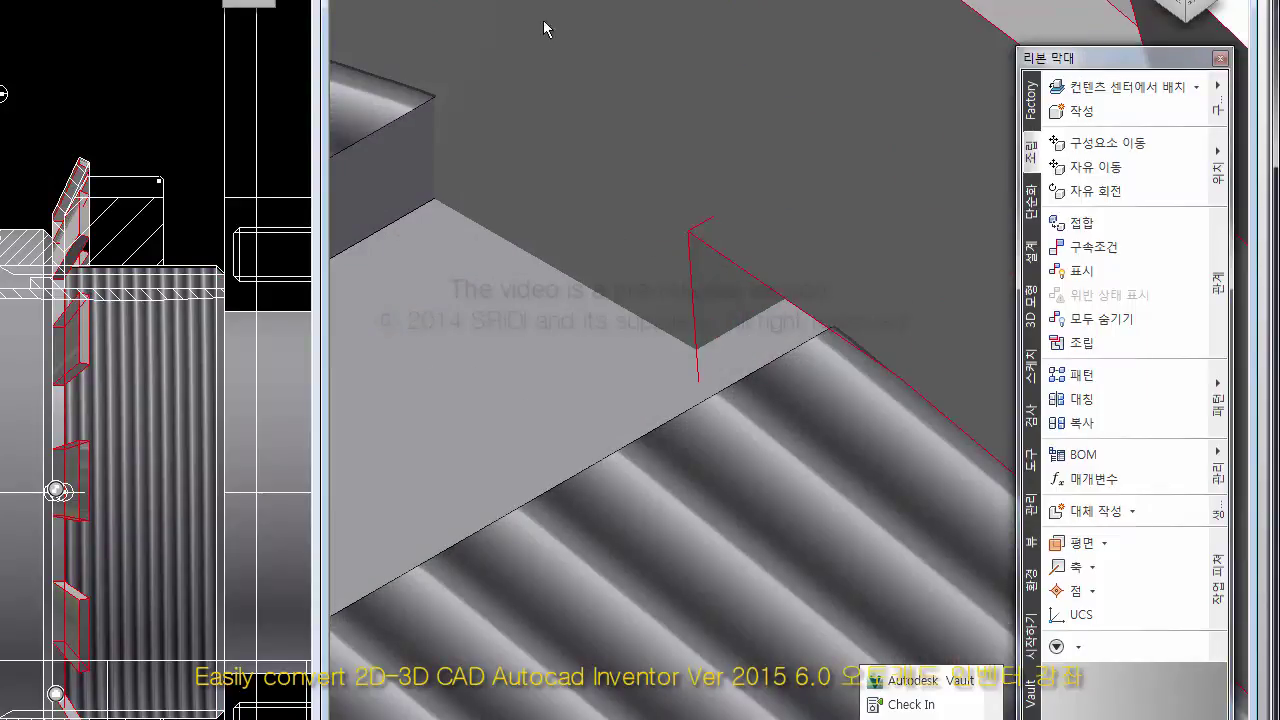
{"action": "scroll", "coordinate": [671, 346], "scroll_direction": "up", "scroll_amount": 2}
{"action": "scroll", "coordinate": [680, 346], "scroll_direction": "up", "scroll_amount": 2}
{"action": "scroll", "coordinate": [651, 271], "scroll_direction": "up", "scroll_amount": 2}
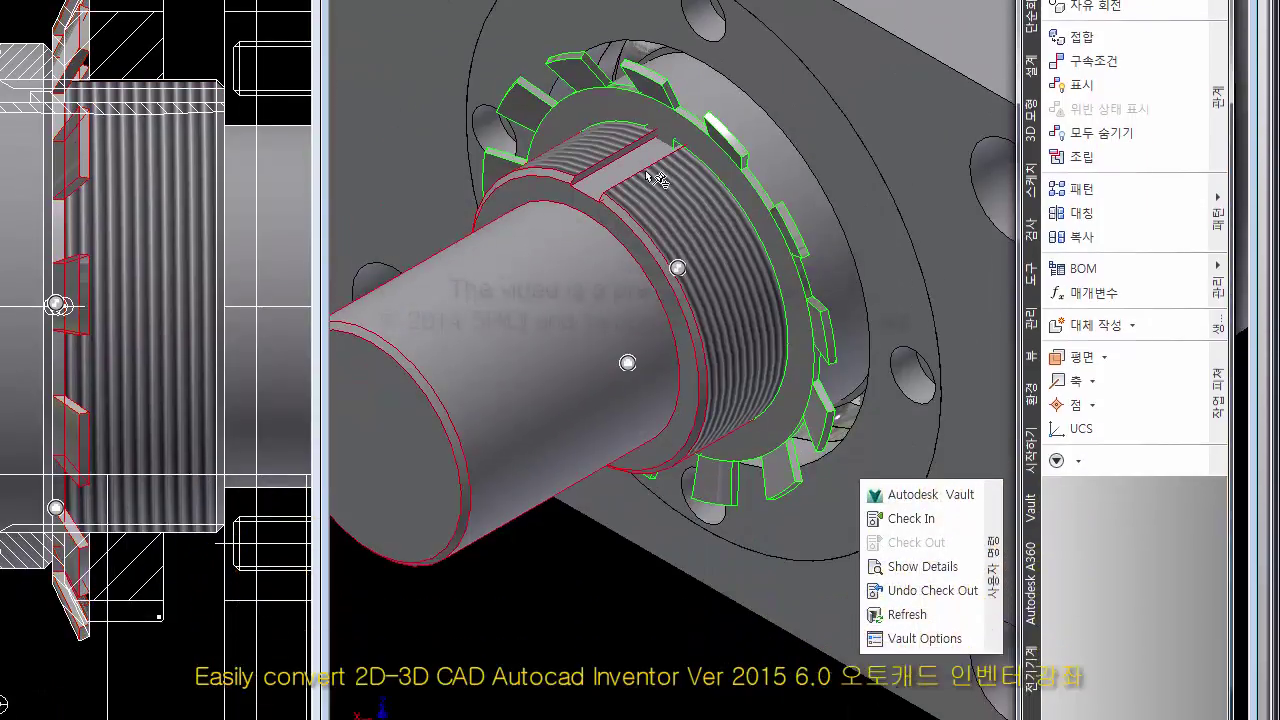
{"action": "middle_click_drag", "start_coordinate": [655, 178], "coordinate": [652, 62]}
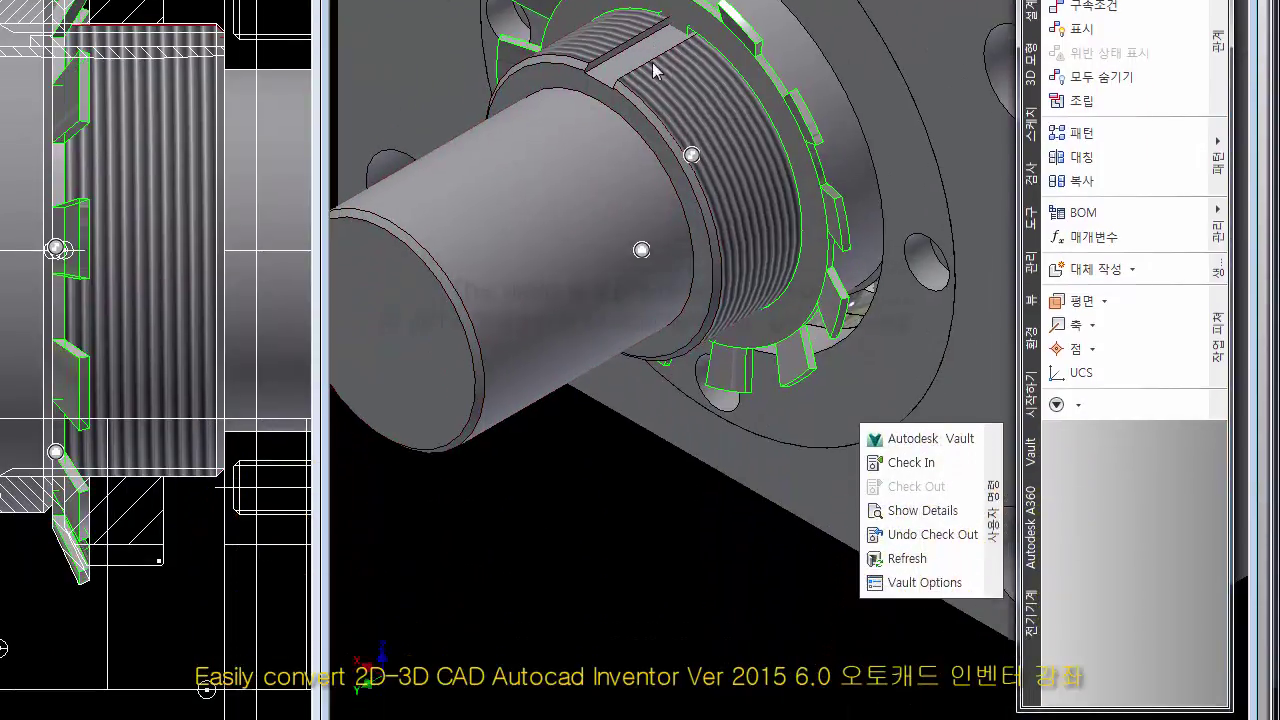
{"action": "left_click", "coordinate": [574, 505]}
{"action": "scroll", "coordinate": [689, 407], "scroll_direction": "down", "scroll_amount": 2}
{"action": "scroll", "coordinate": [689, 407], "scroll_direction": "down", "scroll_amount": 2}
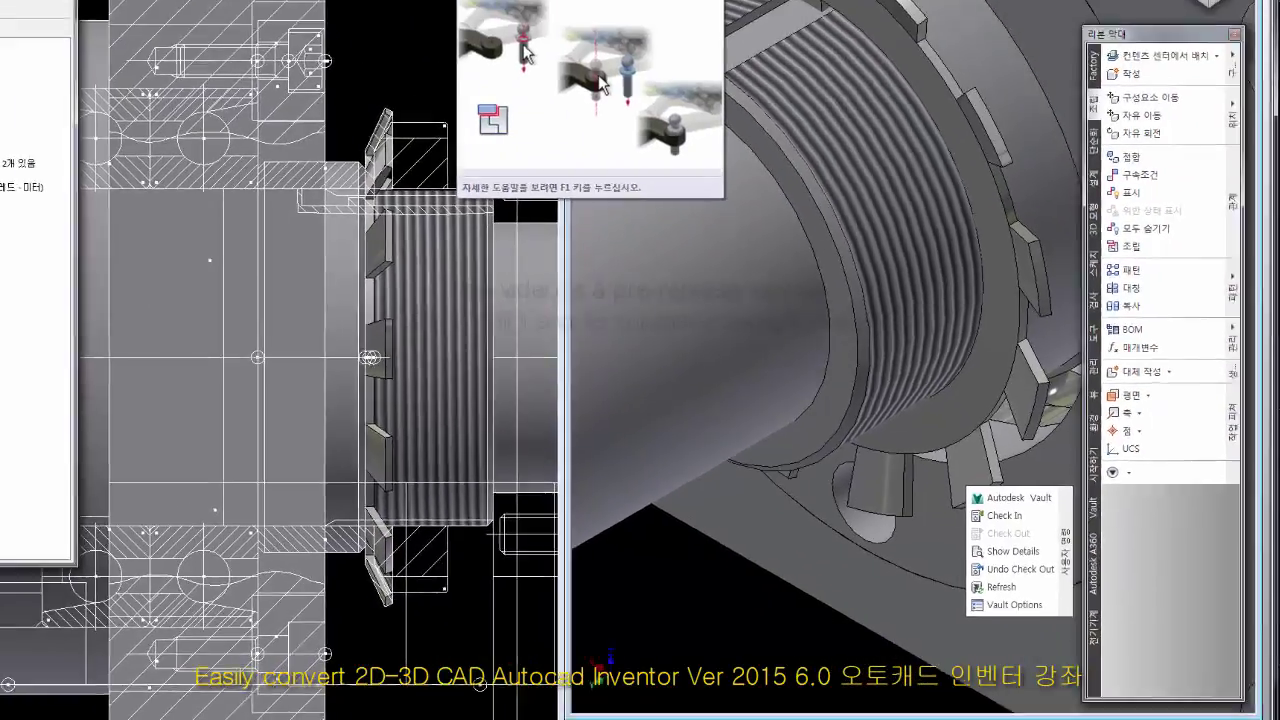
Start an Assemble constraint and pick the washer's slot face.
{"action": "left_click", "coordinate": [1081, 100]}
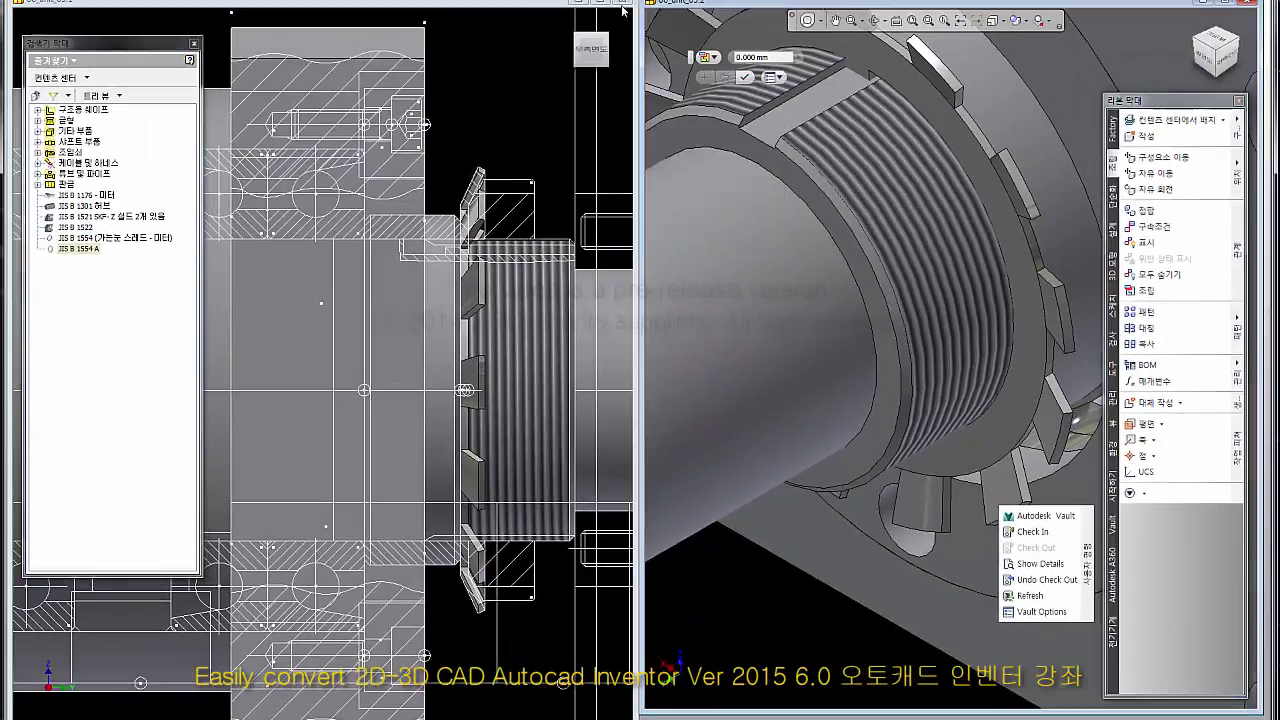
{"action": "scroll", "coordinate": [877, 97], "scroll_direction": "down", "scroll_amount": 2}
{"action": "scroll", "coordinate": [877, 97], "scroll_direction": "down", "scroll_amount": 1}
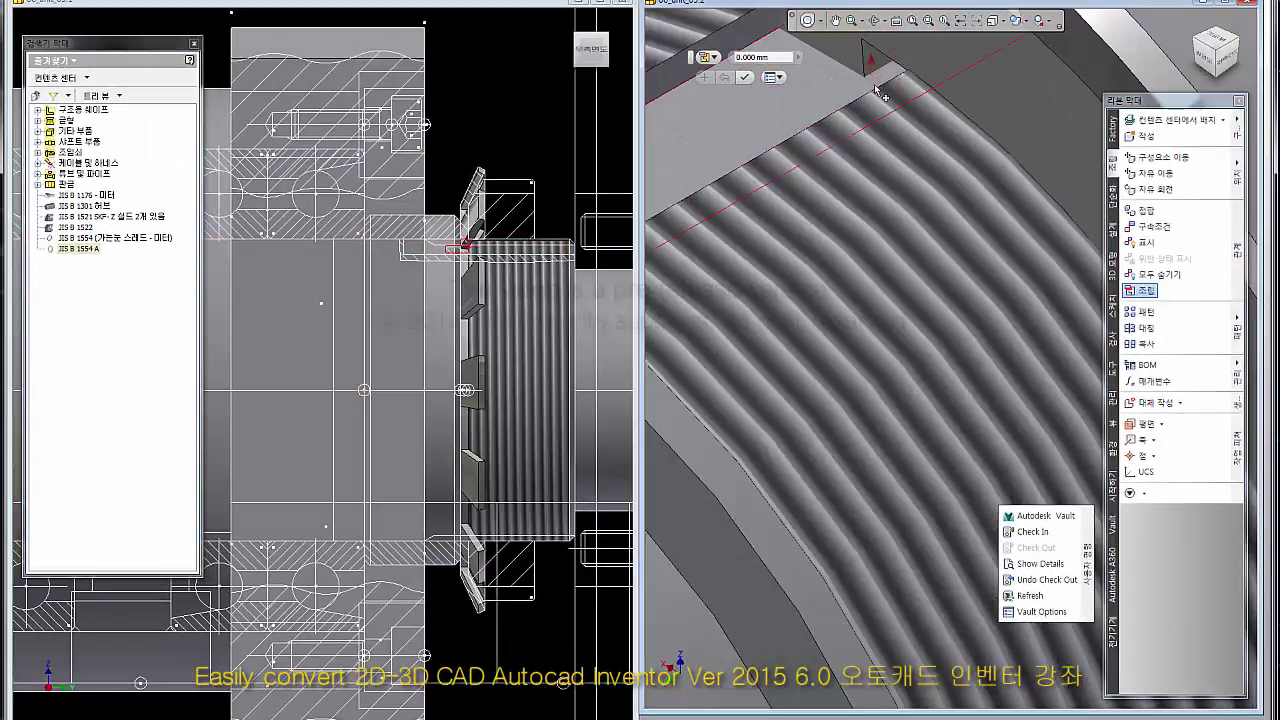
{"action": "scroll", "coordinate": [890, 150], "scroll_direction": "down", "scroll_amount": 2}
{"action": "scroll", "coordinate": [898, 183], "scroll_direction": "down", "scroll_amount": 2}
{"action": "scroll", "coordinate": [898, 183], "scroll_direction": "down", "scroll_amount": 1}
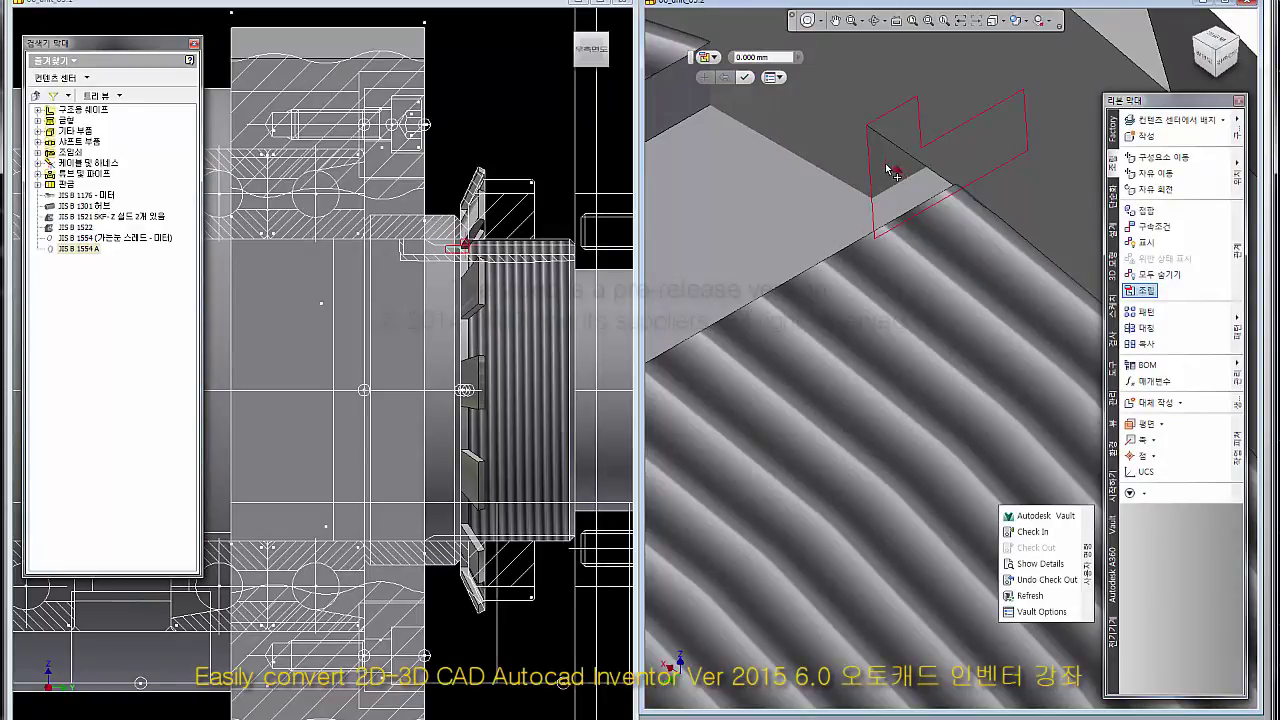
{"action": "left_click", "coordinate": [892, 172]}
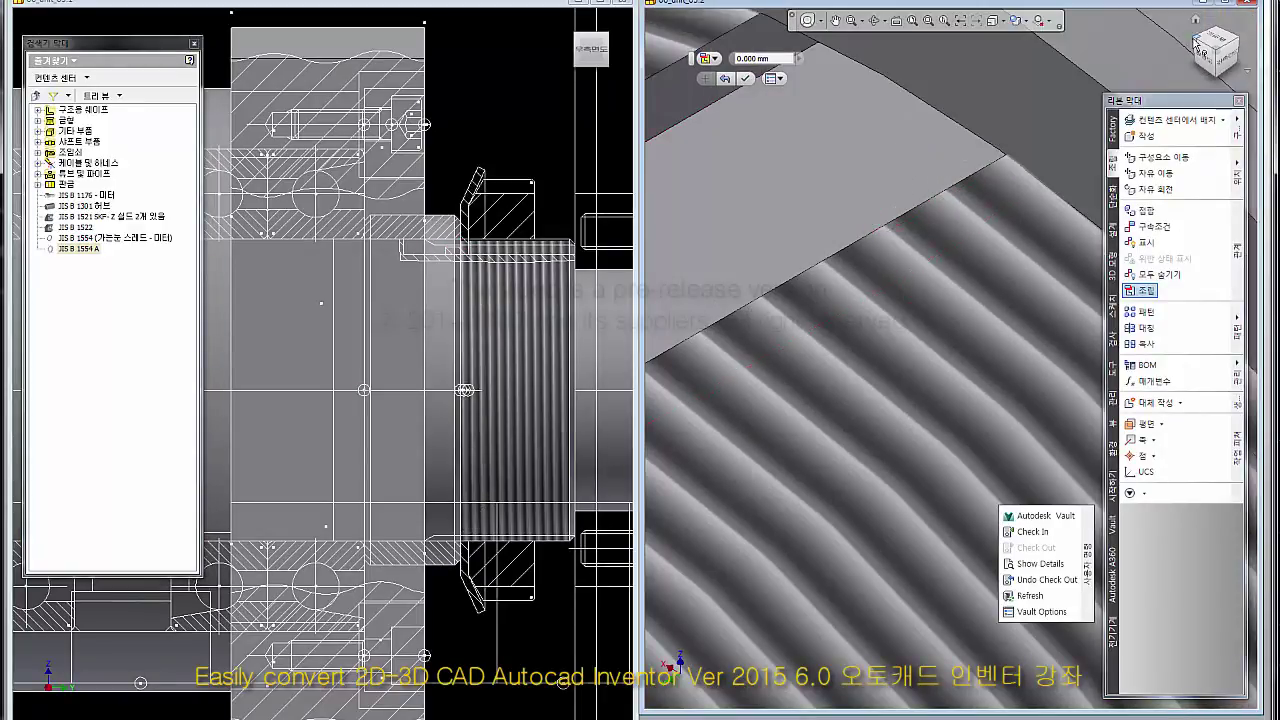
Show the whole model and pick the keyway face on the threaded shaft.
{"action": "left_click", "coordinate": [1197, 42]}
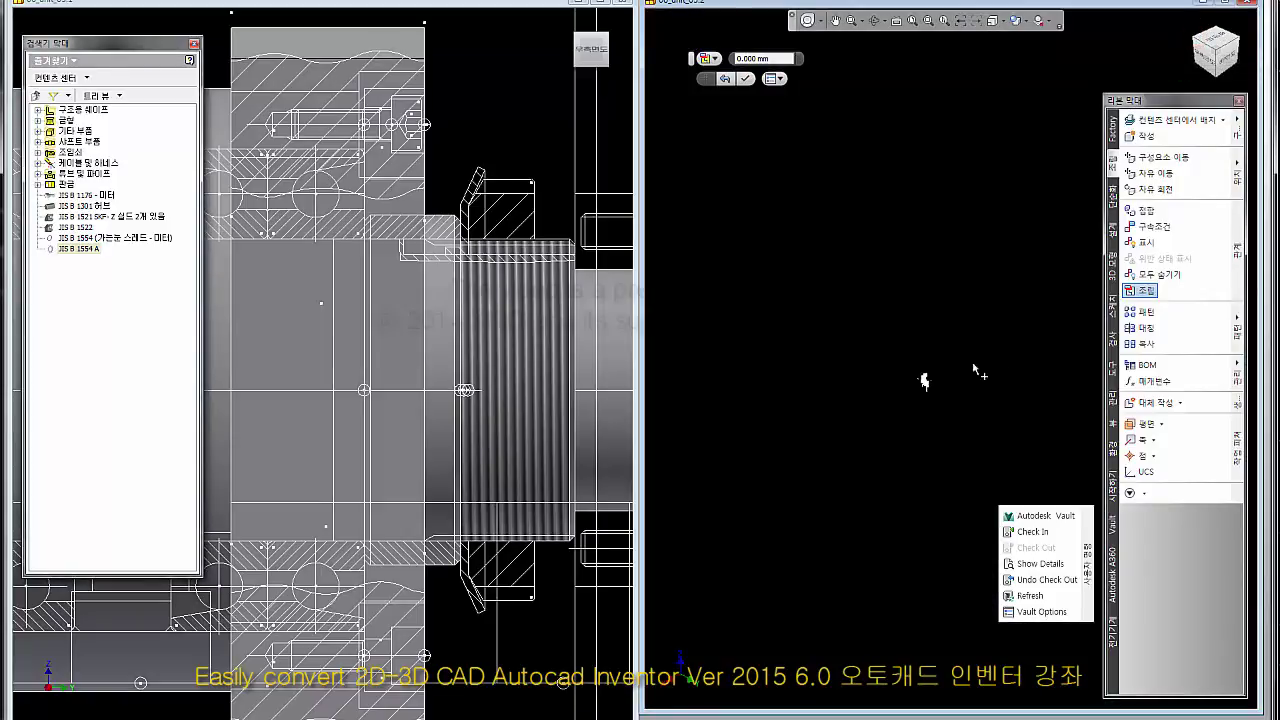
{"action": "scroll", "coordinate": [921, 380], "scroll_direction": "down", "scroll_amount": 3}
{"action": "scroll", "coordinate": [921, 380], "scroll_direction": "down", "scroll_amount": 3}
{"action": "scroll", "coordinate": [921, 380], "scroll_direction": "down", "scroll_amount": 2}
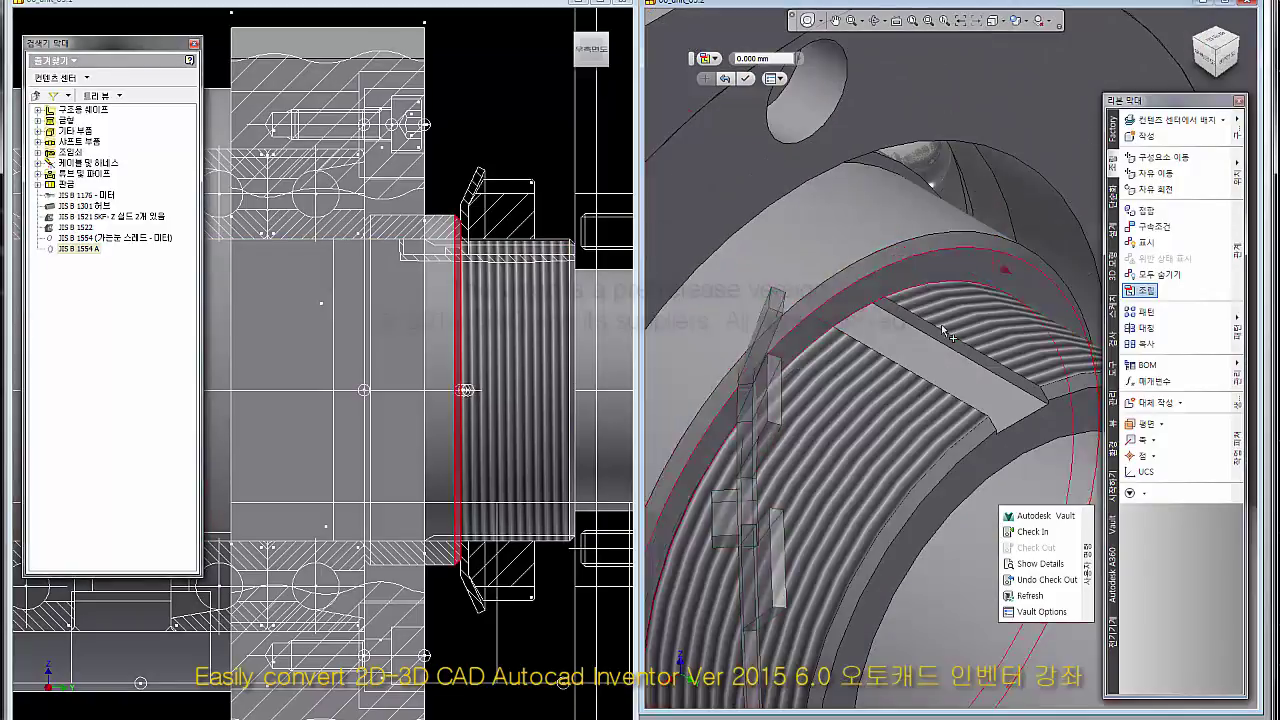
{"action": "scroll", "coordinate": [985, 368], "scroll_direction": "down", "scroll_amount": 2}
{"action": "scroll", "coordinate": [985, 368], "scroll_direction": "down", "scroll_amount": 2}
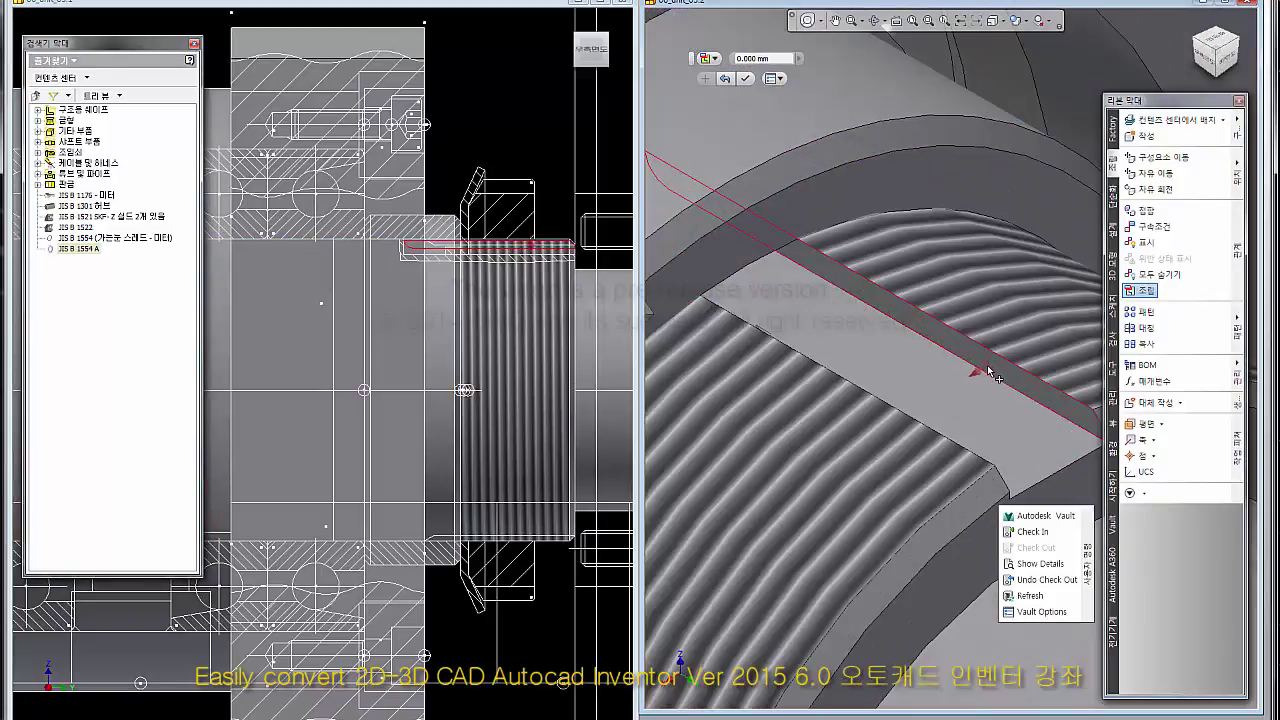
{"action": "left_click", "coordinate": [992, 370]}
{"action": "scroll", "coordinate": [980, 340], "scroll_direction": "up", "scroll_amount": 3}
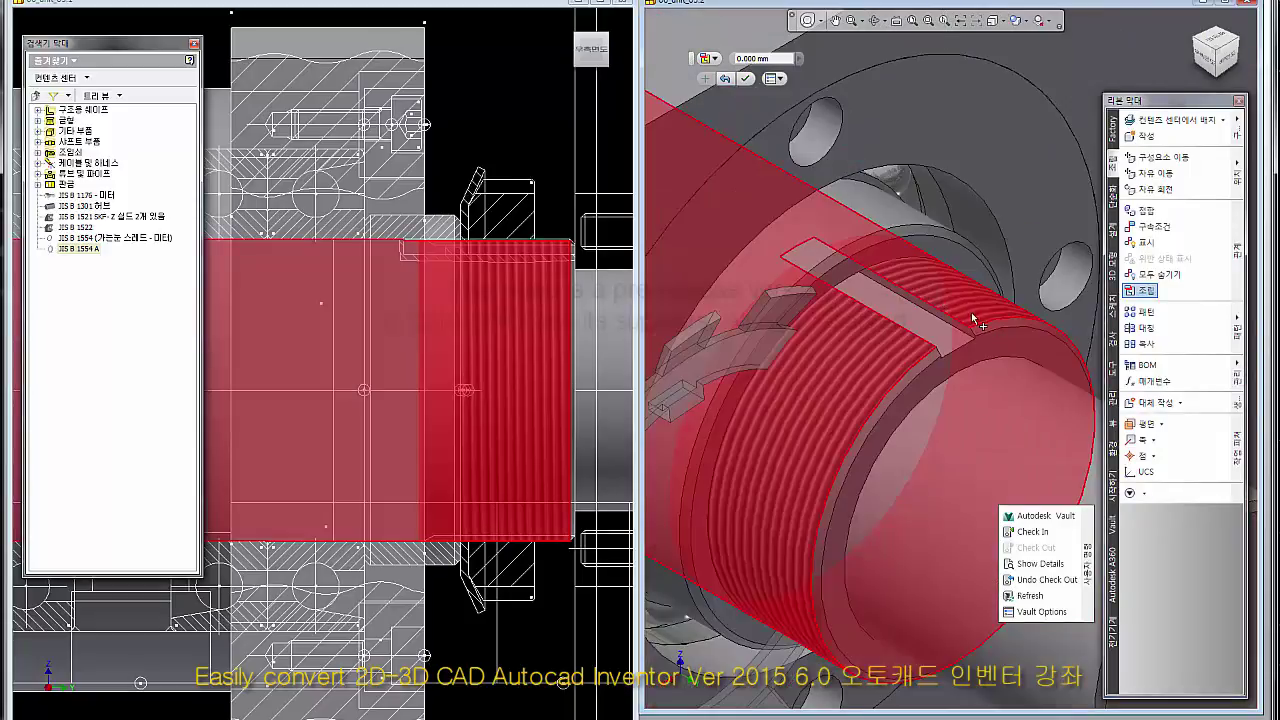
{"action": "scroll", "coordinate": [975, 318], "scroll_direction": "down", "scroll_amount": 3}
{"action": "left_click", "coordinate": [942, 362]}
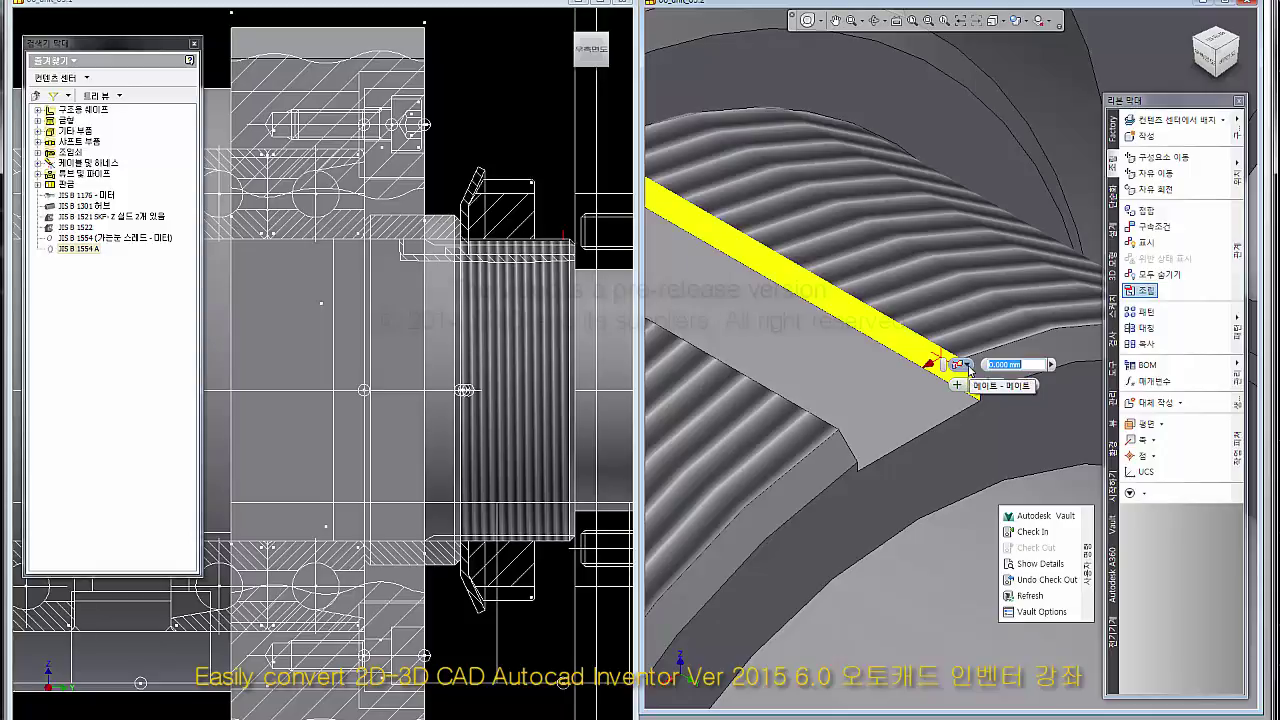
Change the constraint type to Angle - Directed at 0.00 deg and apply it.
{"action": "left_click", "coordinate": [967, 367]}
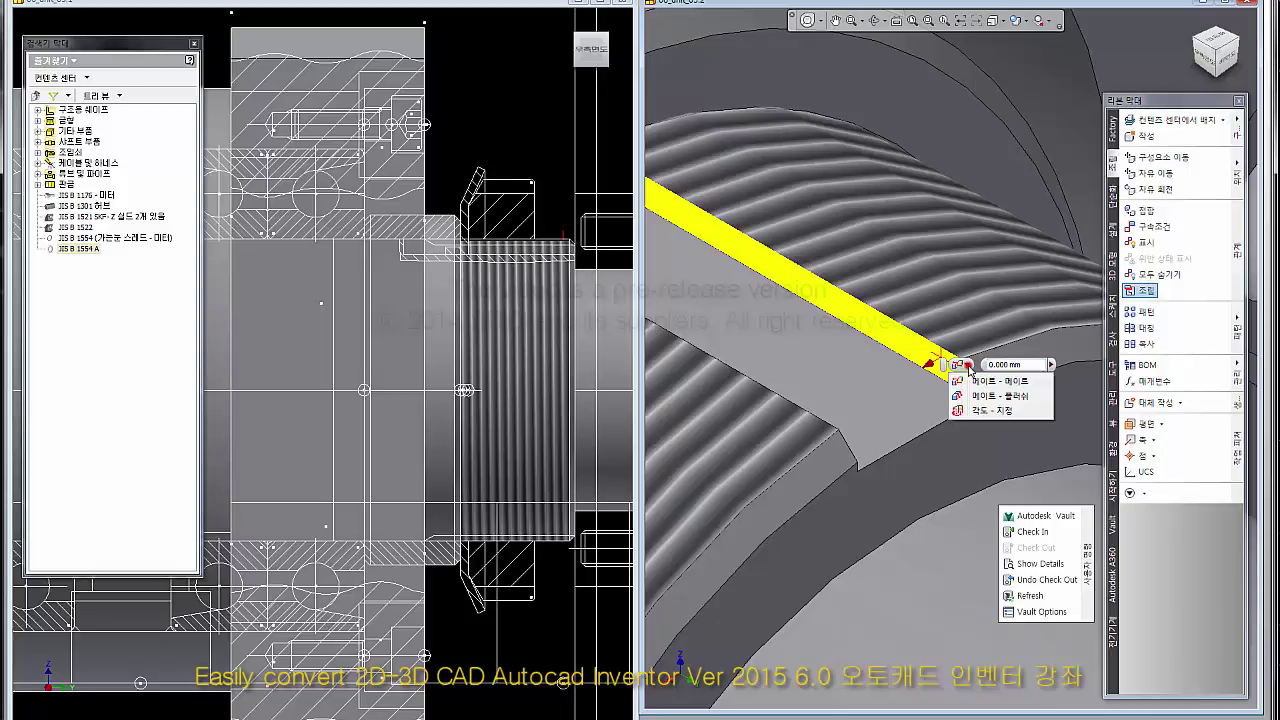
{"action": "left_click", "coordinate": [979, 412]}
{"action": "scroll", "coordinate": [910, 288], "scroll_direction": "up", "scroll_amount": 3}
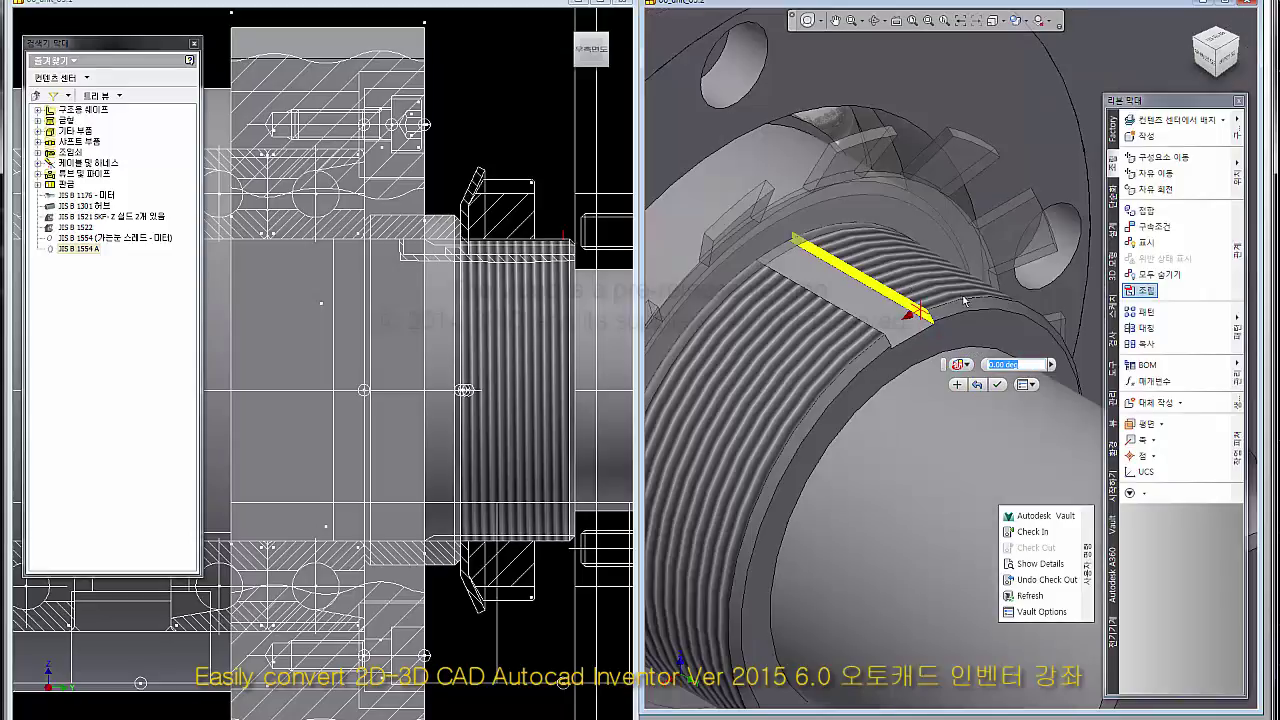
{"action": "left_click", "coordinate": [999, 386]}
{"action": "scroll", "coordinate": [906, 256], "scroll_direction": "up", "scroll_amount": 2}
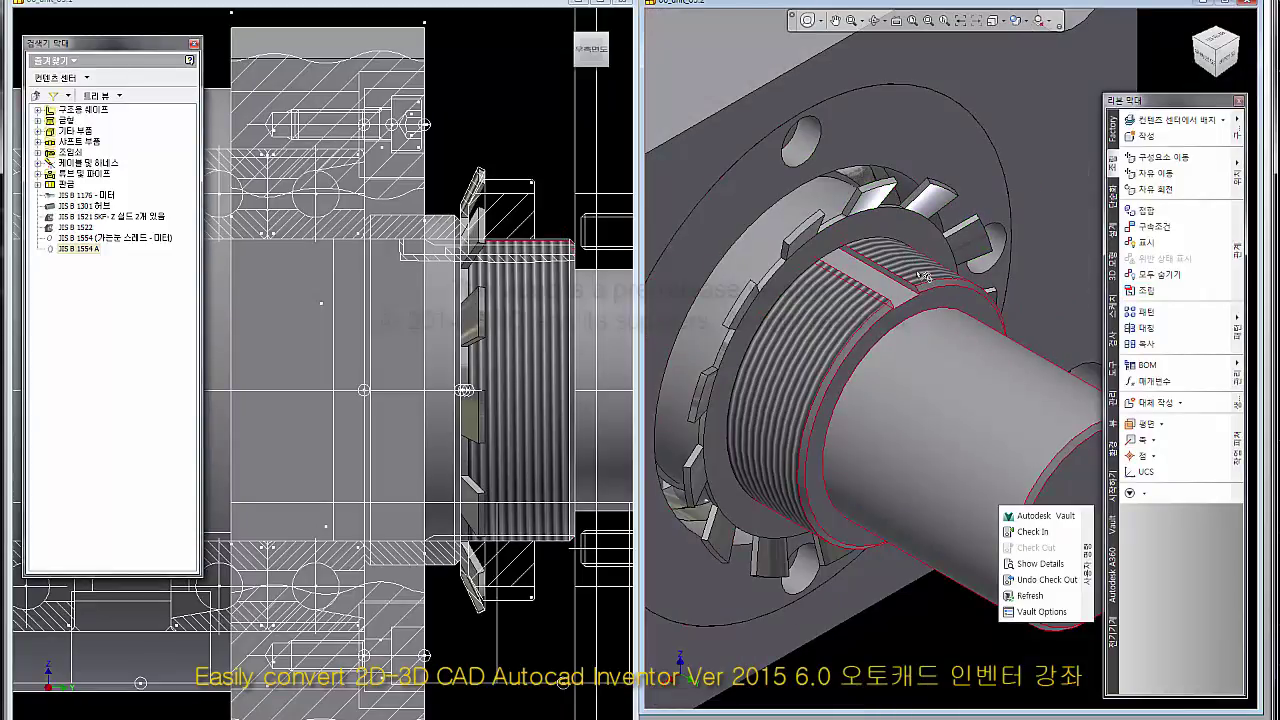
{"action": "scroll", "coordinate": [906, 260], "scroll_direction": "down", "scroll_amount": 2}
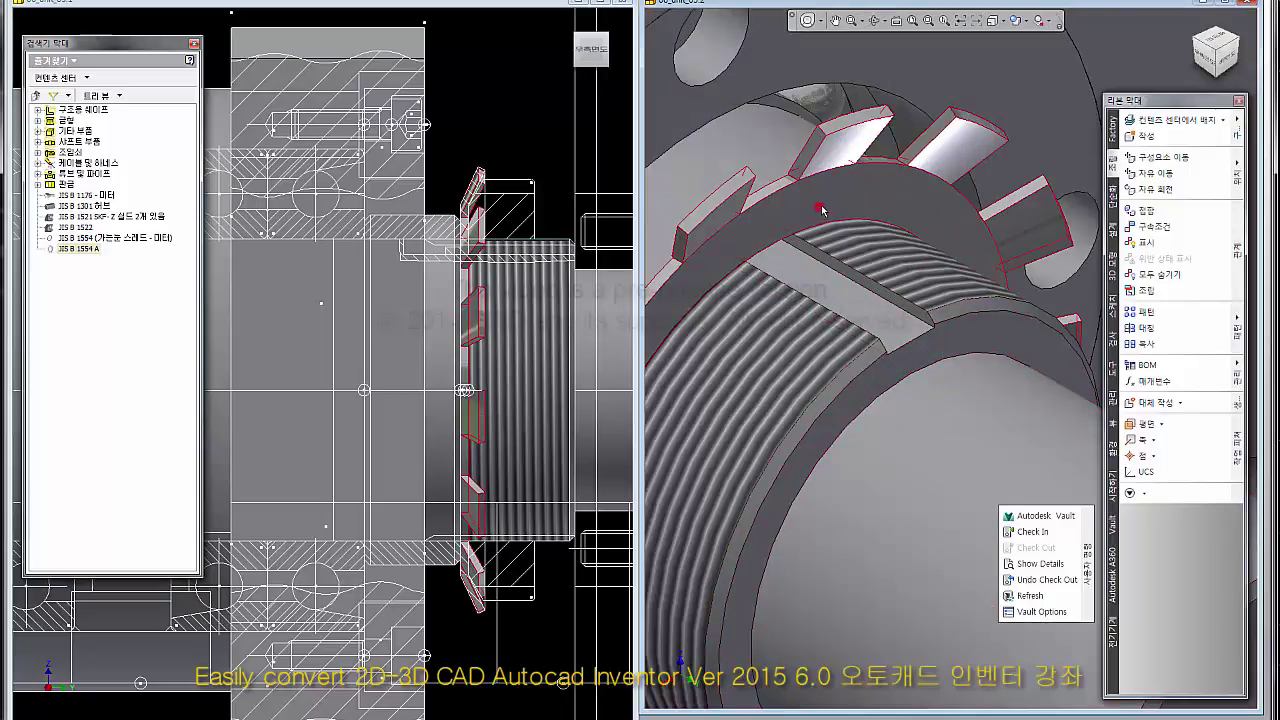
Select the lock washer, view the assembly from the back, and dismiss the save notification.
{"action": "left_click", "coordinate": [822, 209]}
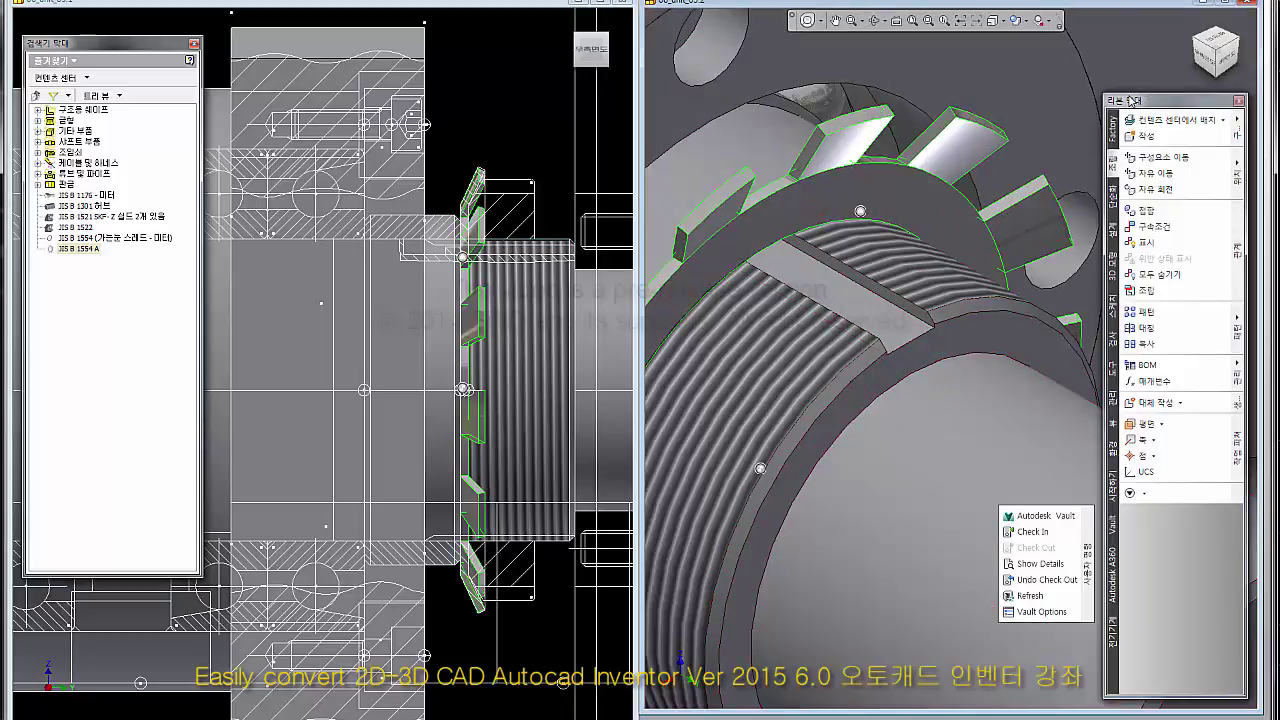
{"action": "left_click", "coordinate": [1222, 57]}
{"action": "scroll", "coordinate": [966, 362], "scroll_direction": "down", "scroll_amount": 5}
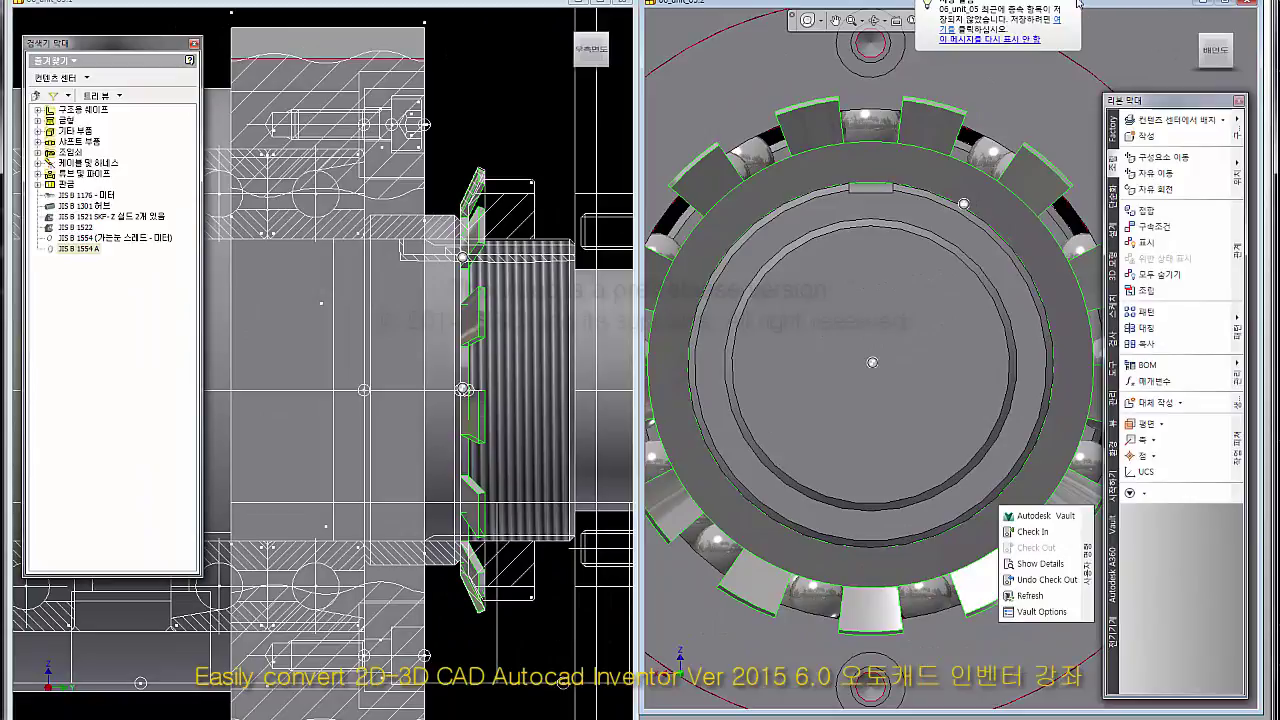
{"action": "left_click", "coordinate": [1078, 4]}
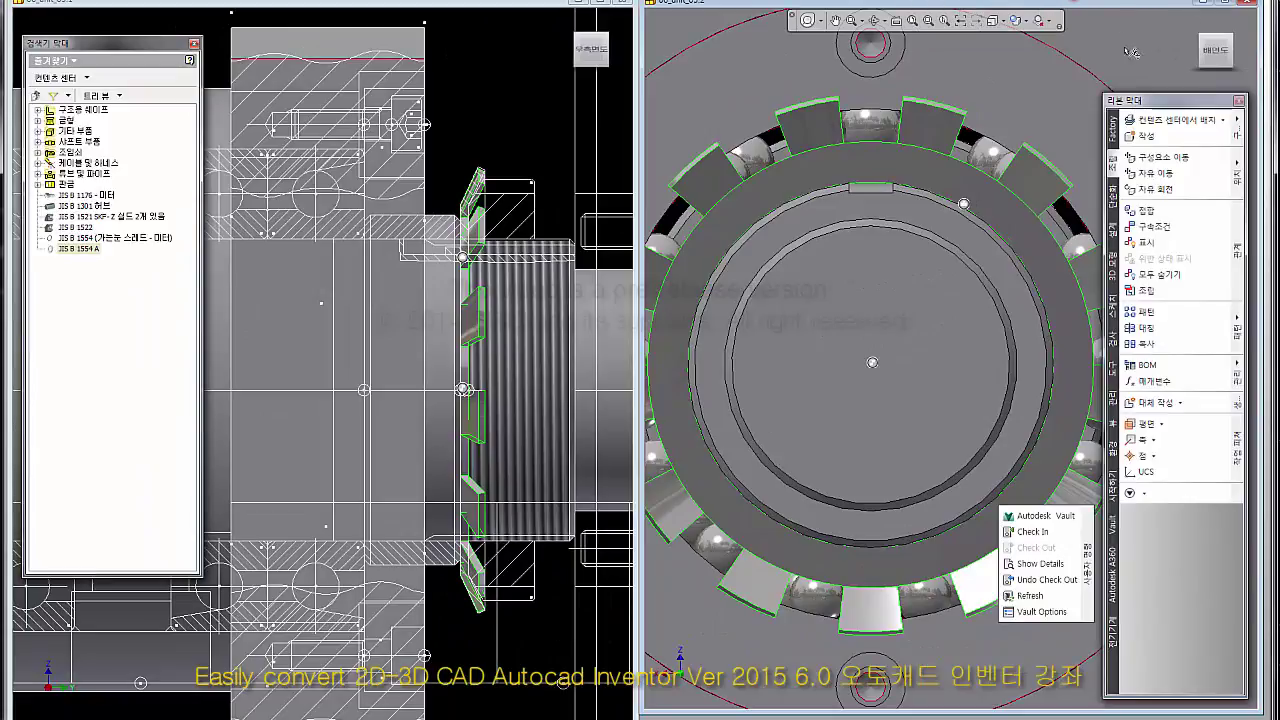
Apply the Shaded with Hidden Edges style and orbit around the bearing before returning home.
{"action": "left_click", "coordinate": [1026, 22]}
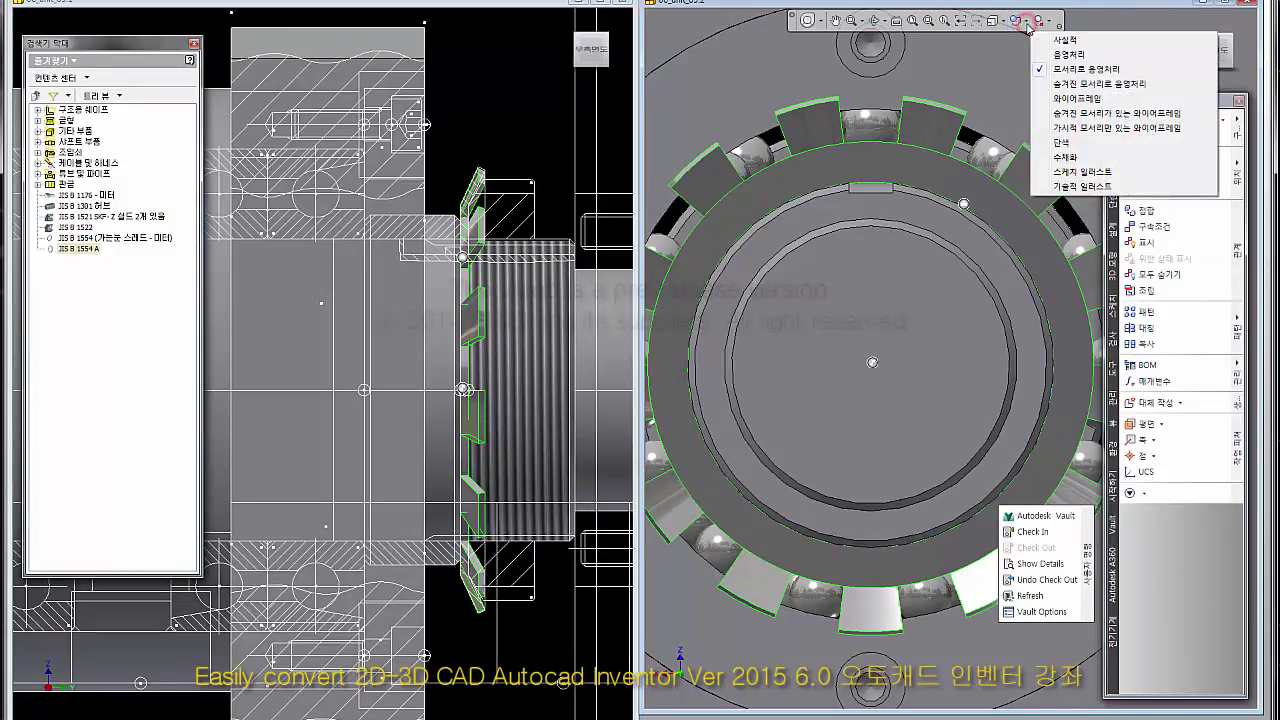
{"action": "left_click", "coordinate": [1080, 84]}
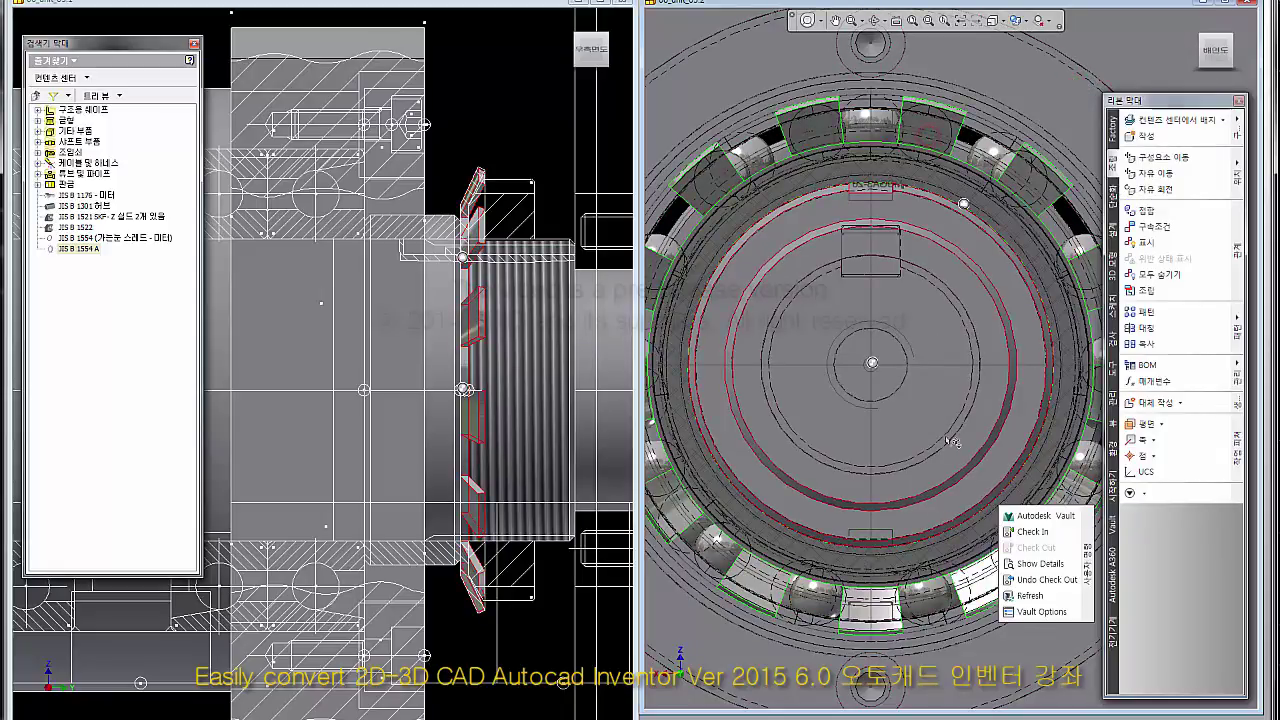
{"action": "middle_click_drag", "start_coordinate": [952, 442], "coordinate": [939, 399], "text": "shift"}
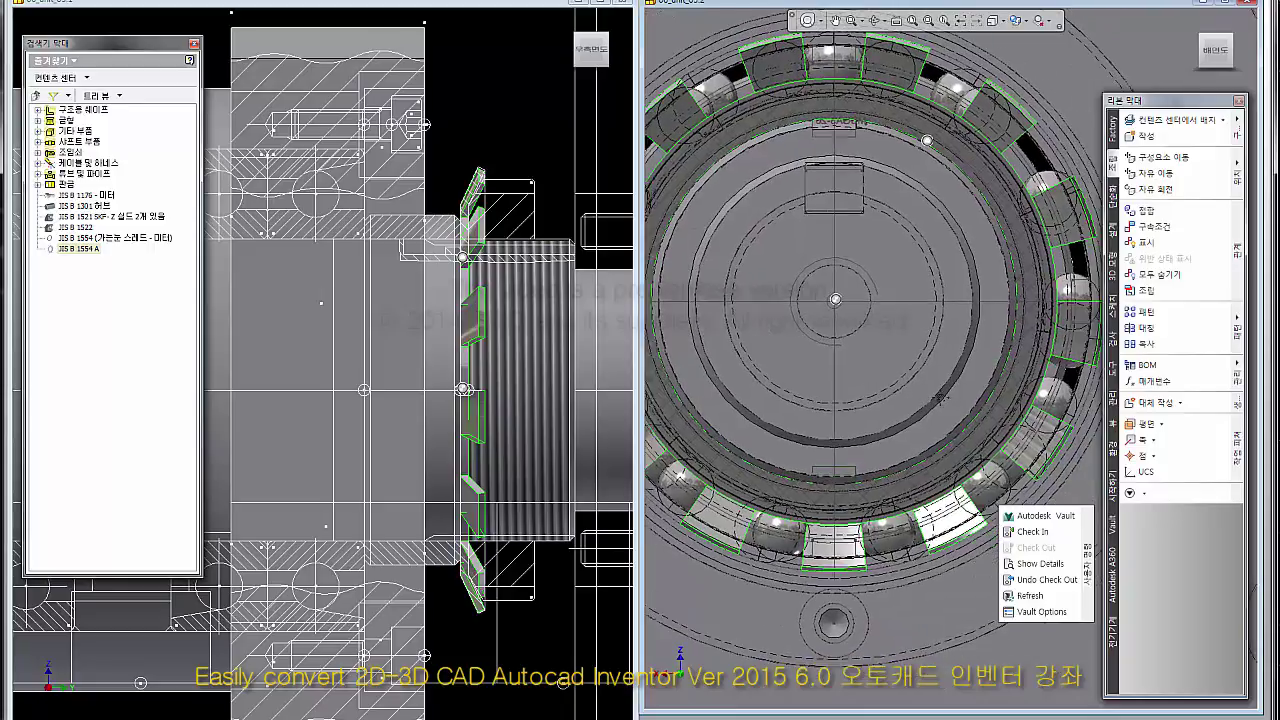
{"action": "middle_click_drag", "start_coordinate": [903, 366], "coordinate": [915, 390], "text": "shift"}
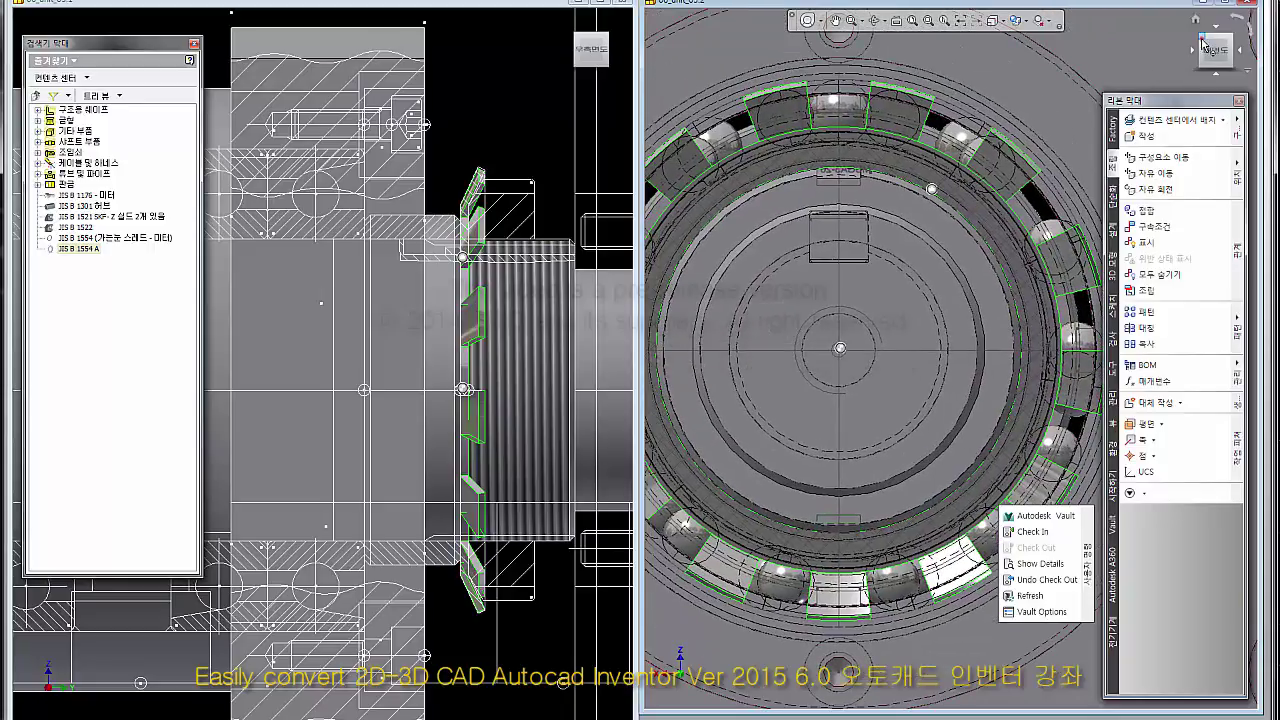
{"action": "left_click", "coordinate": [1203, 46]}
{"action": "scroll", "coordinate": [970, 345], "scroll_direction": "up", "scroll_amount": 5}
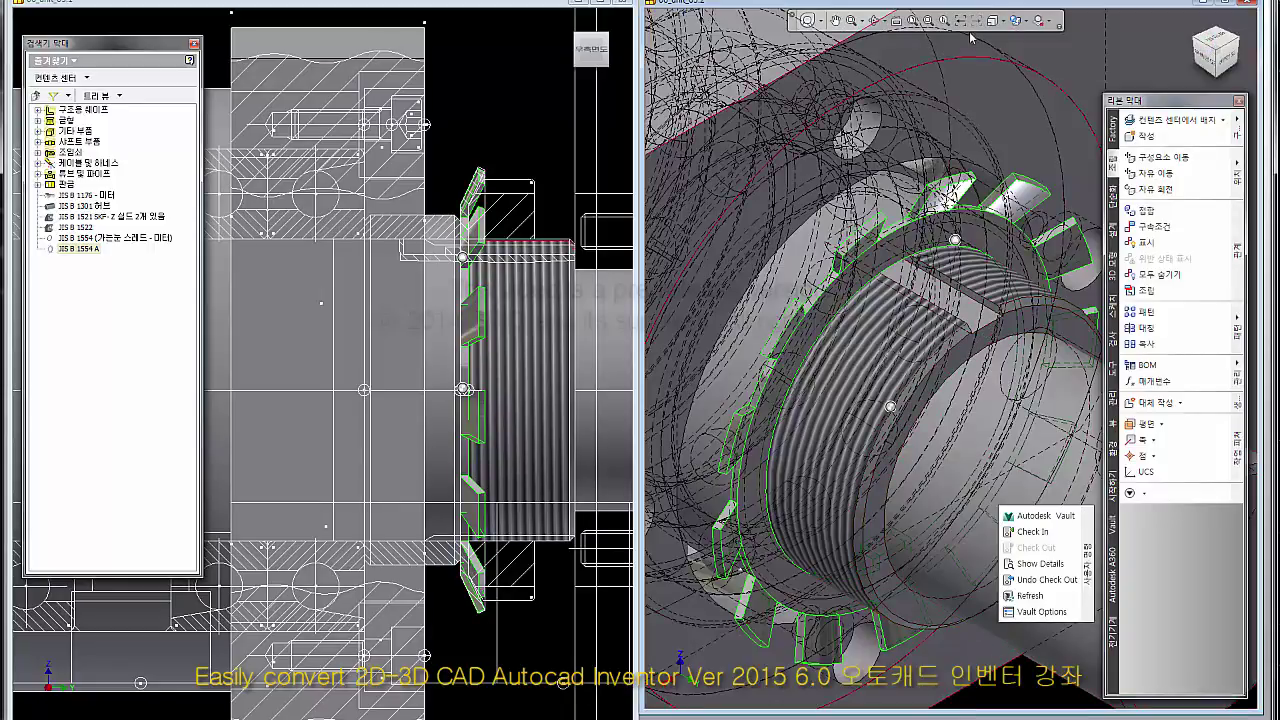
Switch to the plain Shaded visual style and zoom all to fit the assembly.
{"action": "left_click", "coordinate": [1016, 20]}
{"action": "left_click", "coordinate": [1060, 54]}
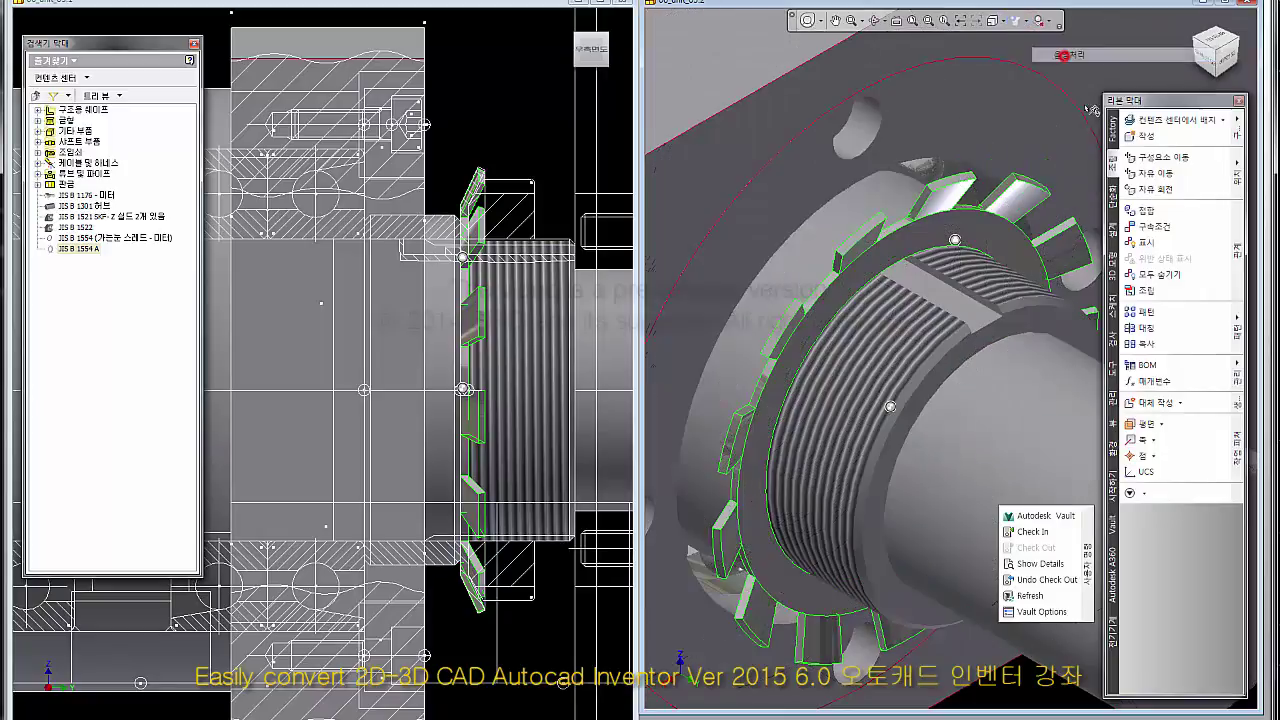
{"action": "key", "text": "F6"}
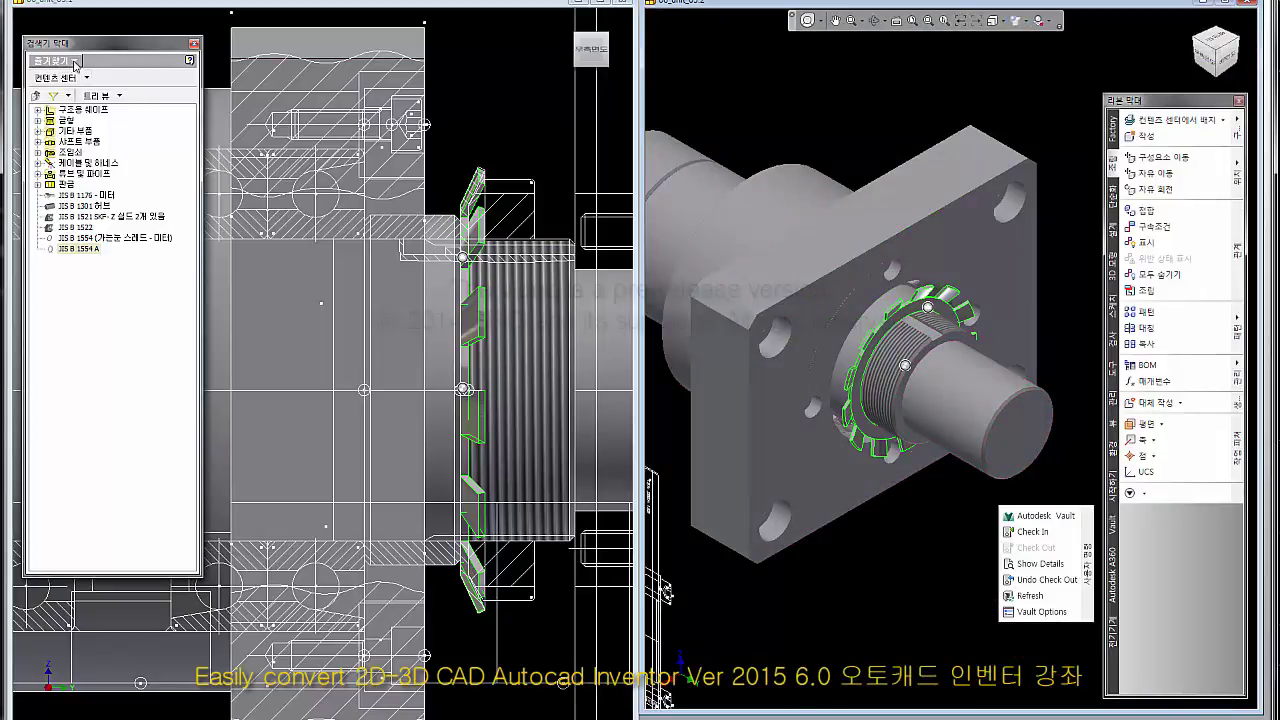
Show the Model browser, activate the Section View representation, select the JIS B 1554 washer, and go Home.
{"action": "left_click", "coordinate": [75, 62]}
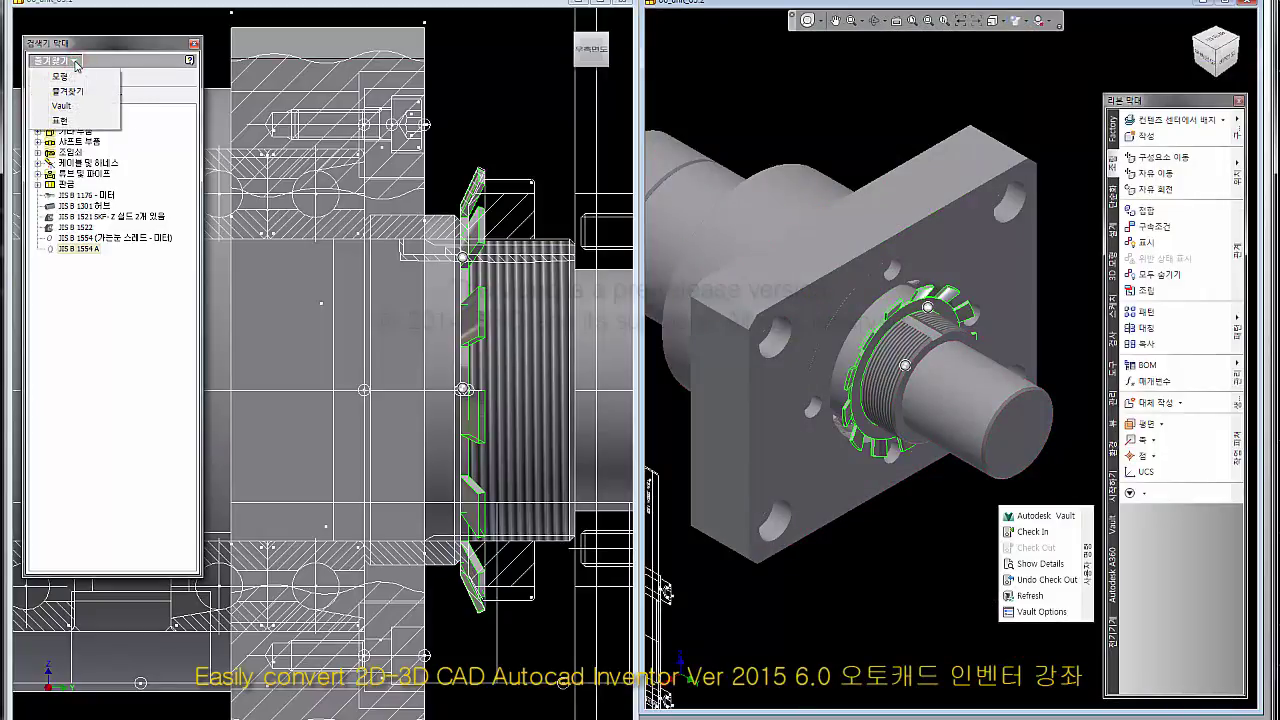
{"action": "left_click", "coordinate": [62, 76]}
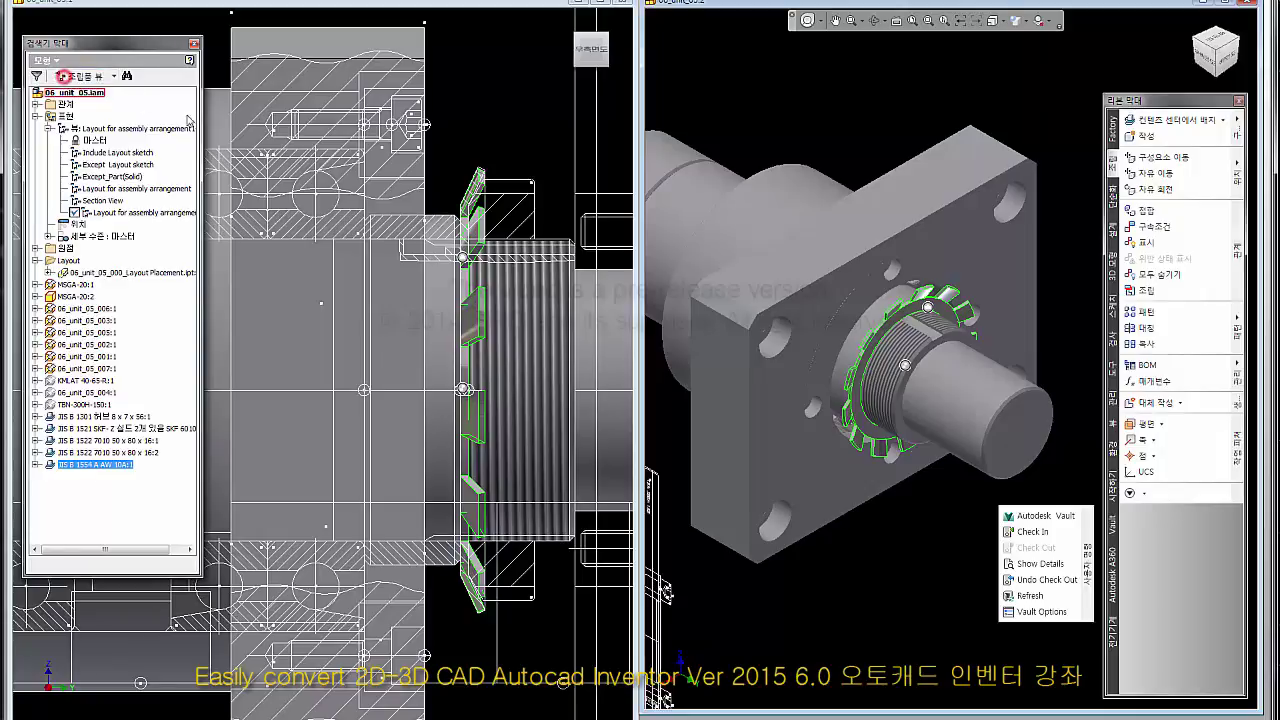
{"action": "left_click", "coordinate": [779, 108]}
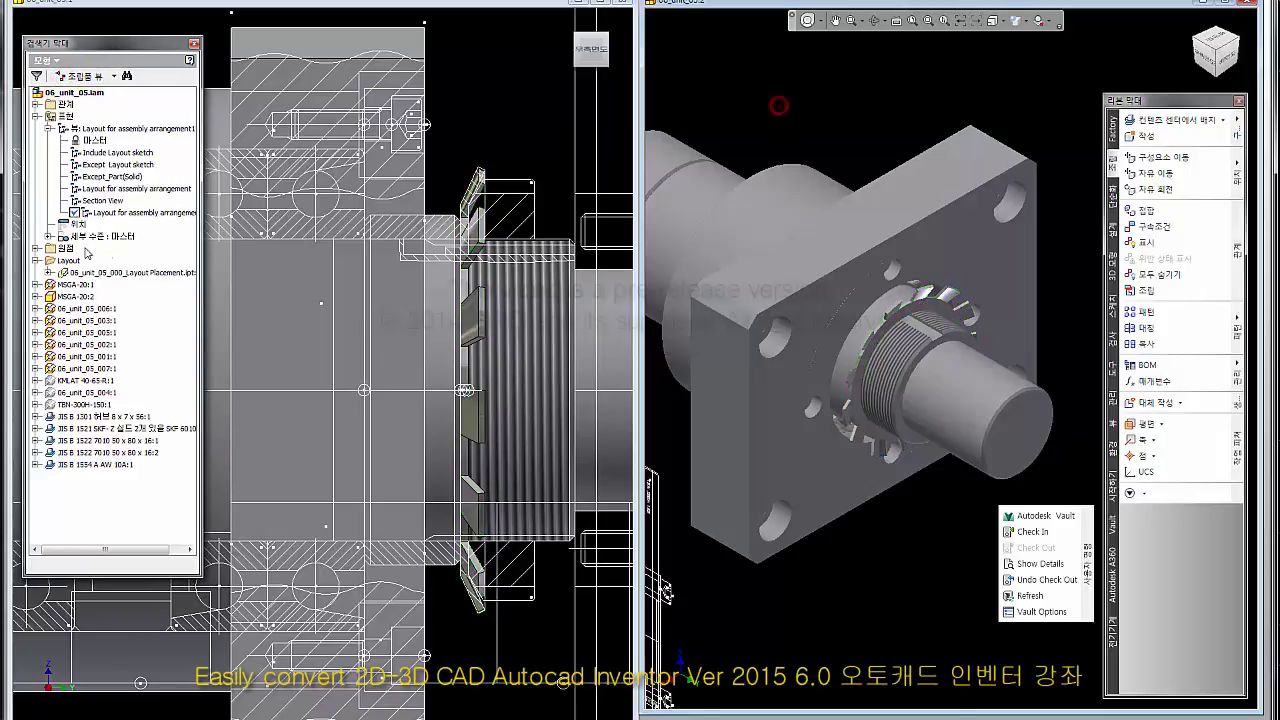
{"action": "double_click", "coordinate": [100, 202]}
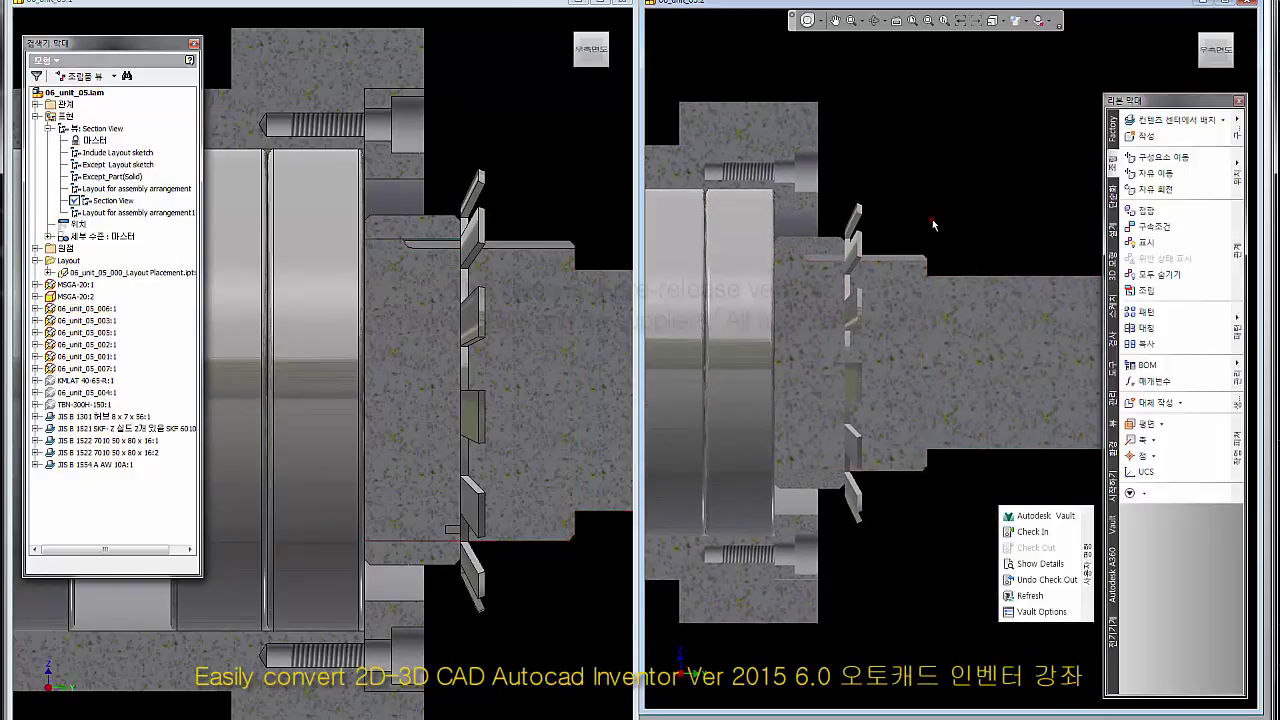
{"action": "left_click", "coordinate": [931, 217]}
{"action": "left_click", "coordinate": [951, 222]}
{"action": "left_click", "coordinate": [858, 215]}
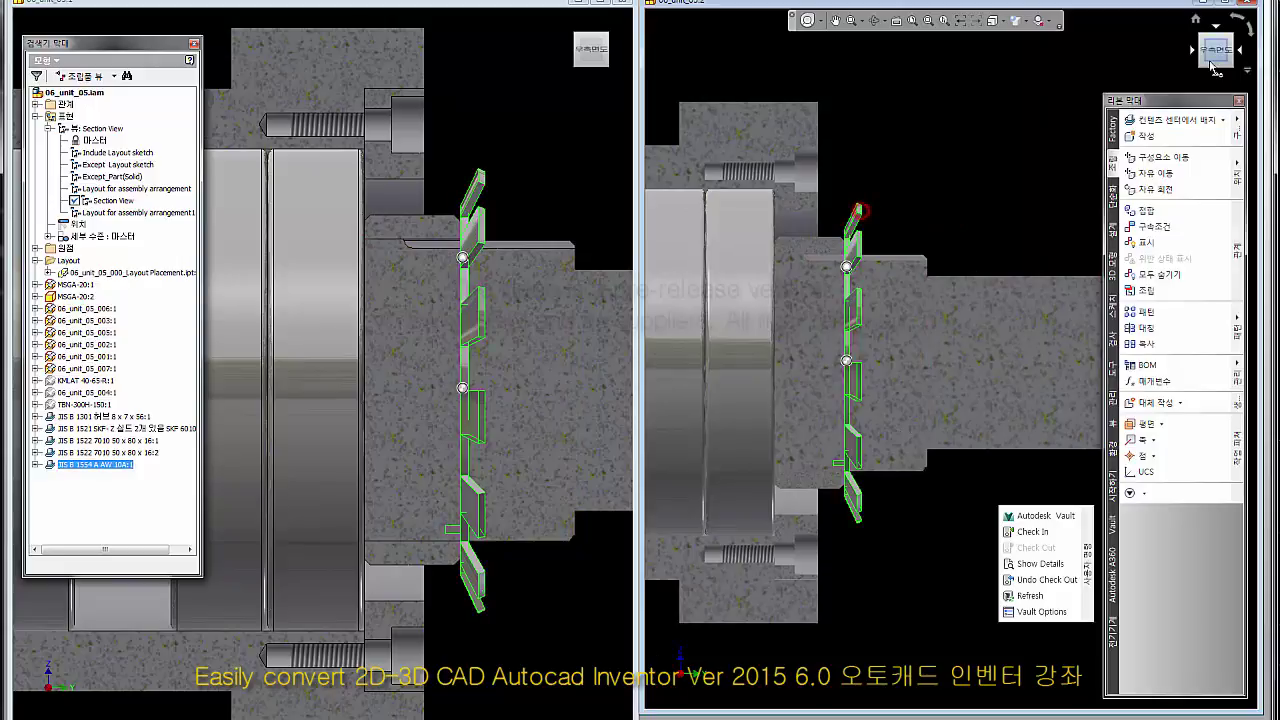
{"action": "left_click", "coordinate": [1194, 22]}
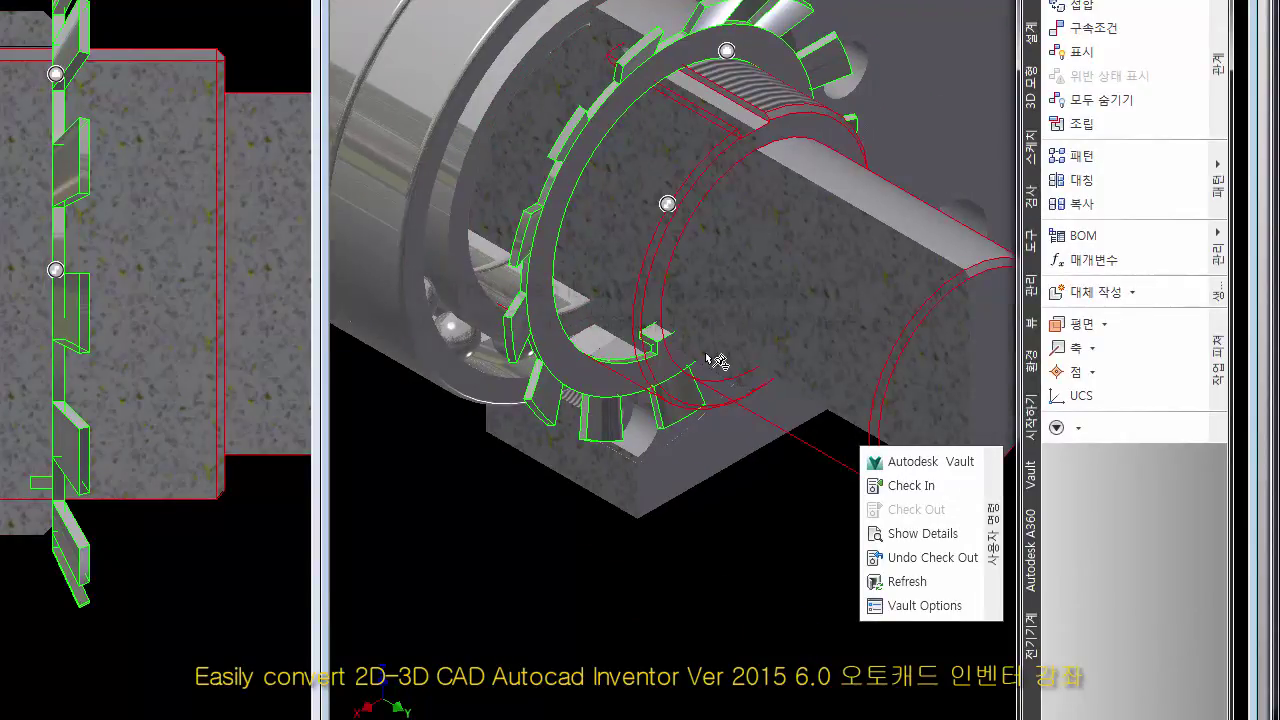
Orbit to look under the washer, then undo the view change and clear the selection.
{"action": "scroll", "coordinate": [712, 360], "scroll_direction": "up", "scroll_amount": 3}
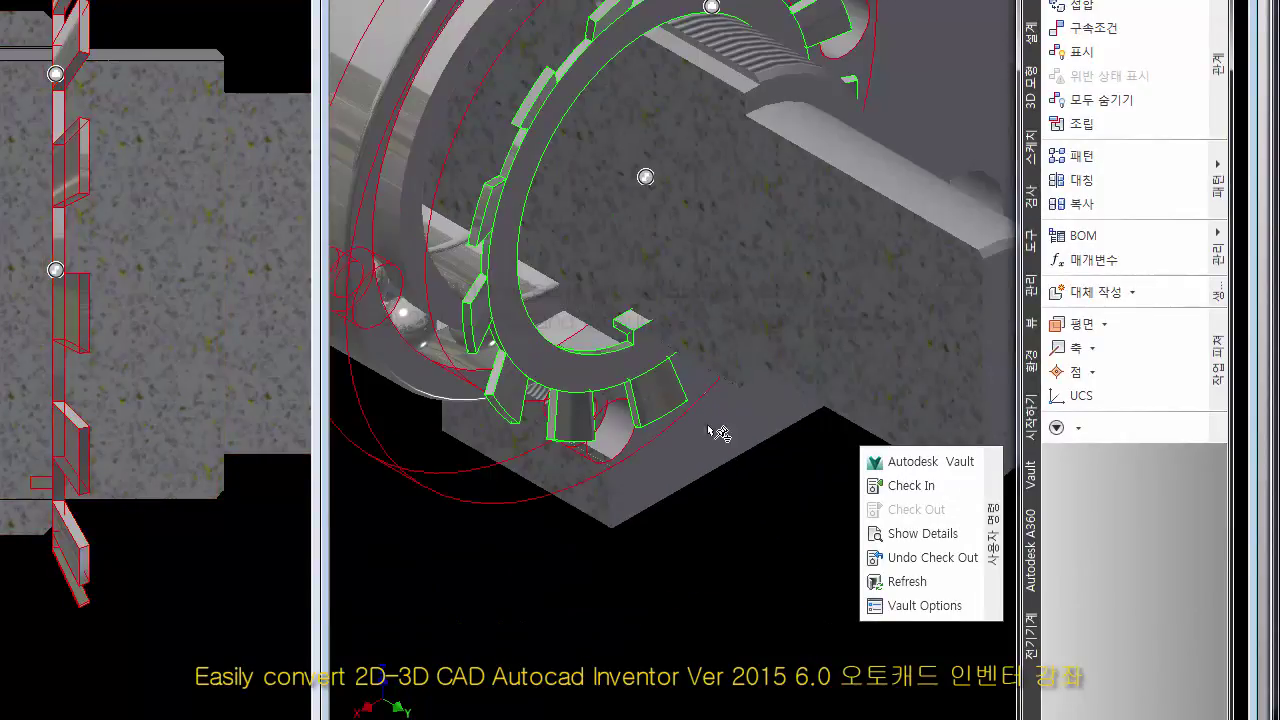
{"action": "left_click", "coordinate": [647, 354]}
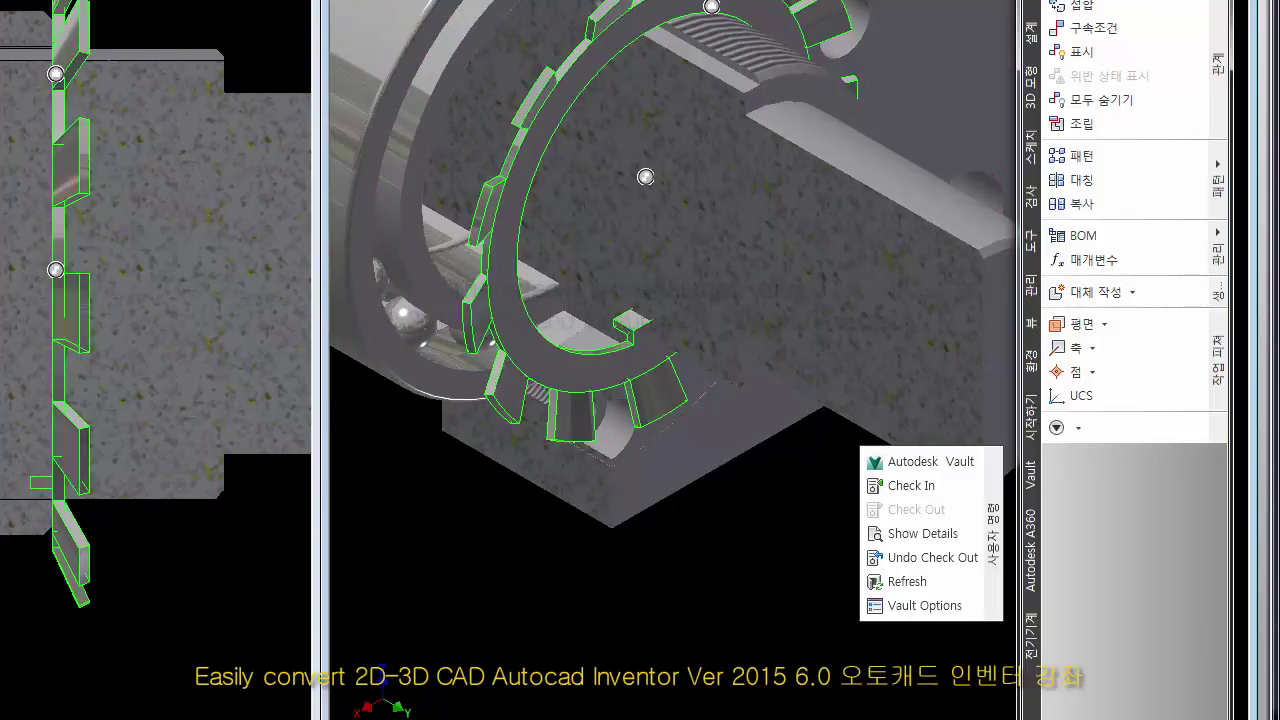
{"action": "key", "text": "F4"}
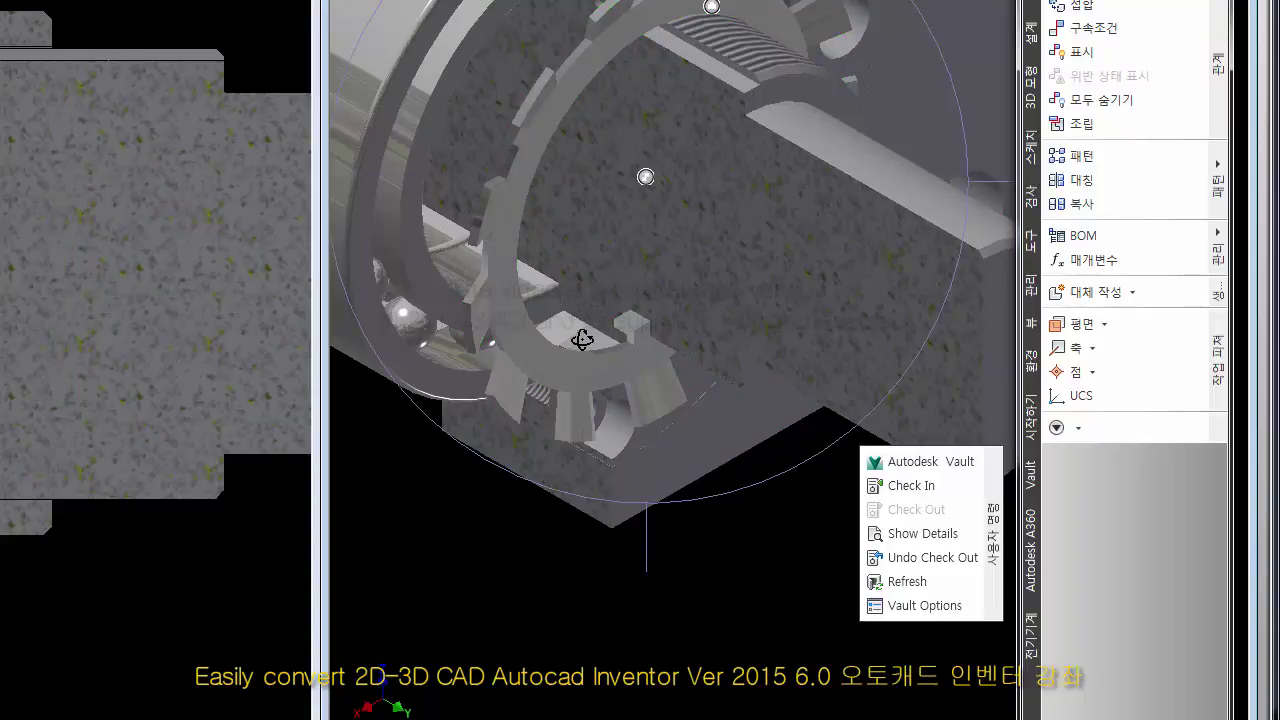
{"action": "mouse_move", "coordinate": [539, 366]}
{"action": "left_mouse_down"}
{"action": "mouse_move", "coordinate": [585, 158]}
{"action": "mouse_move", "coordinate": [450, 93]}
{"action": "mouse_move", "coordinate": [403, 123]}
{"action": "mouse_move", "coordinate": [428, 145]}
{"action": "left_mouse_up"}
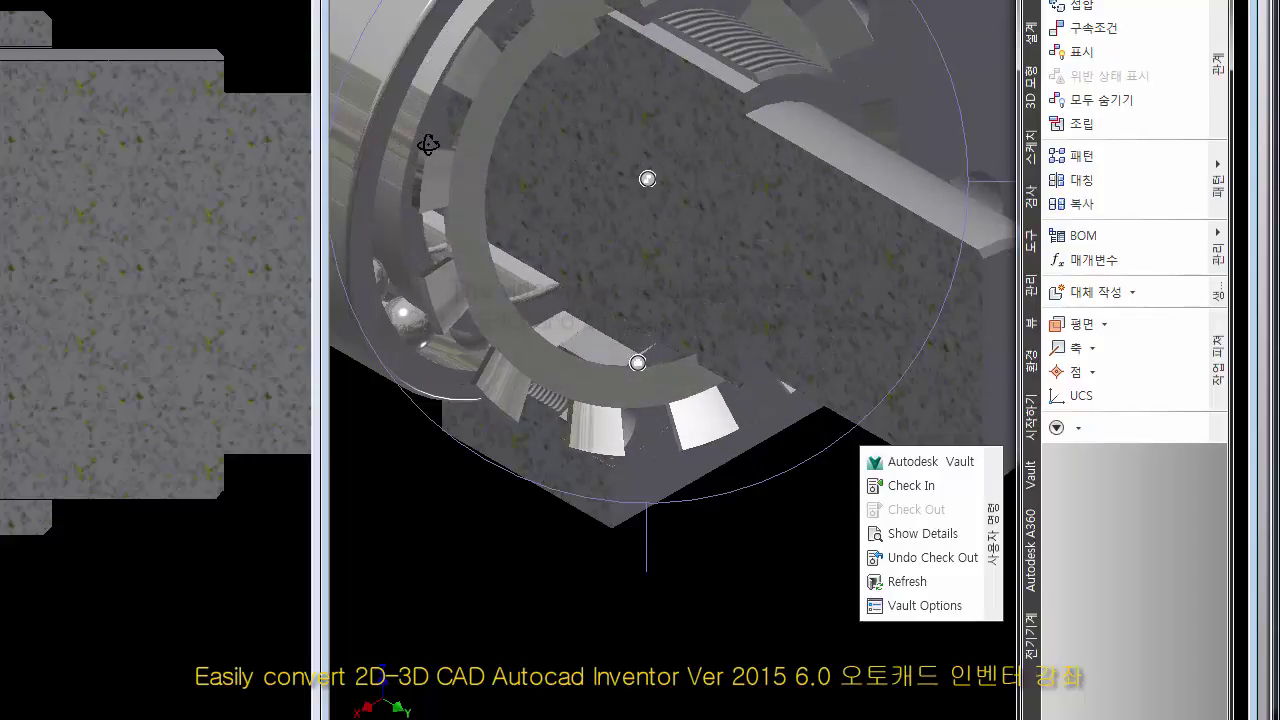
{"action": "right_click", "coordinate": [500, 567]}
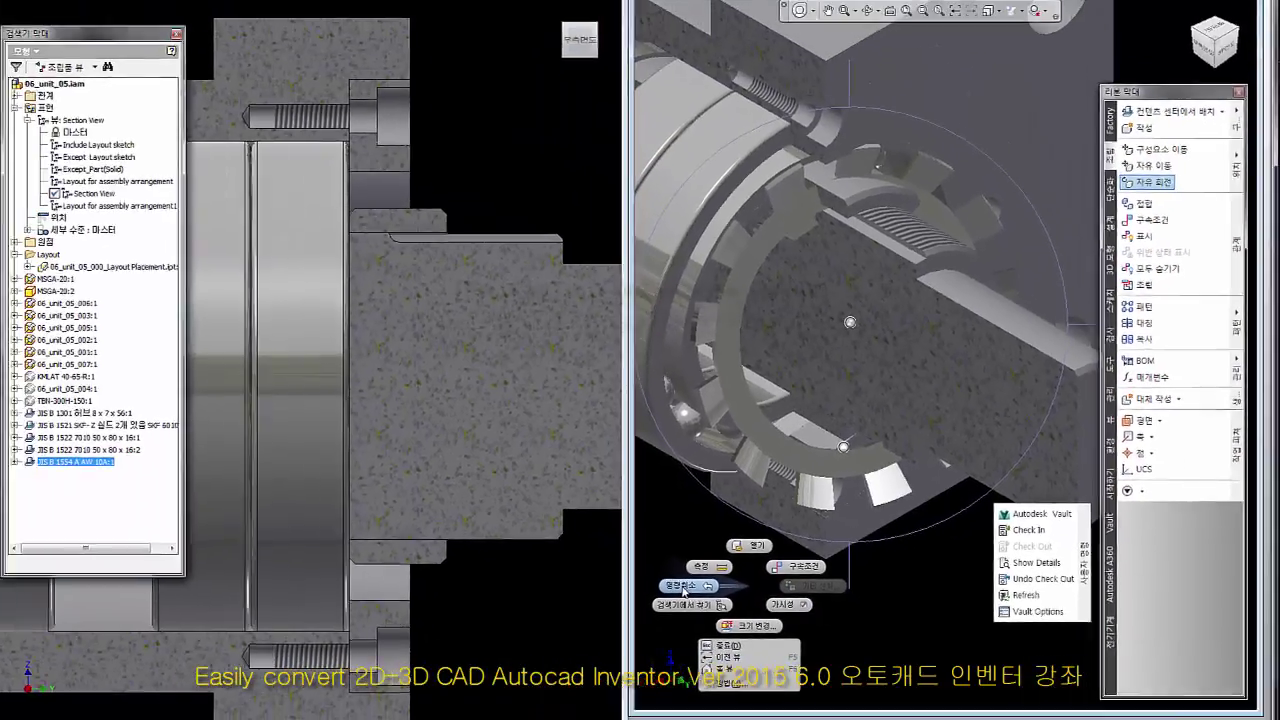
{"action": "left_click", "coordinate": [441, 587]}
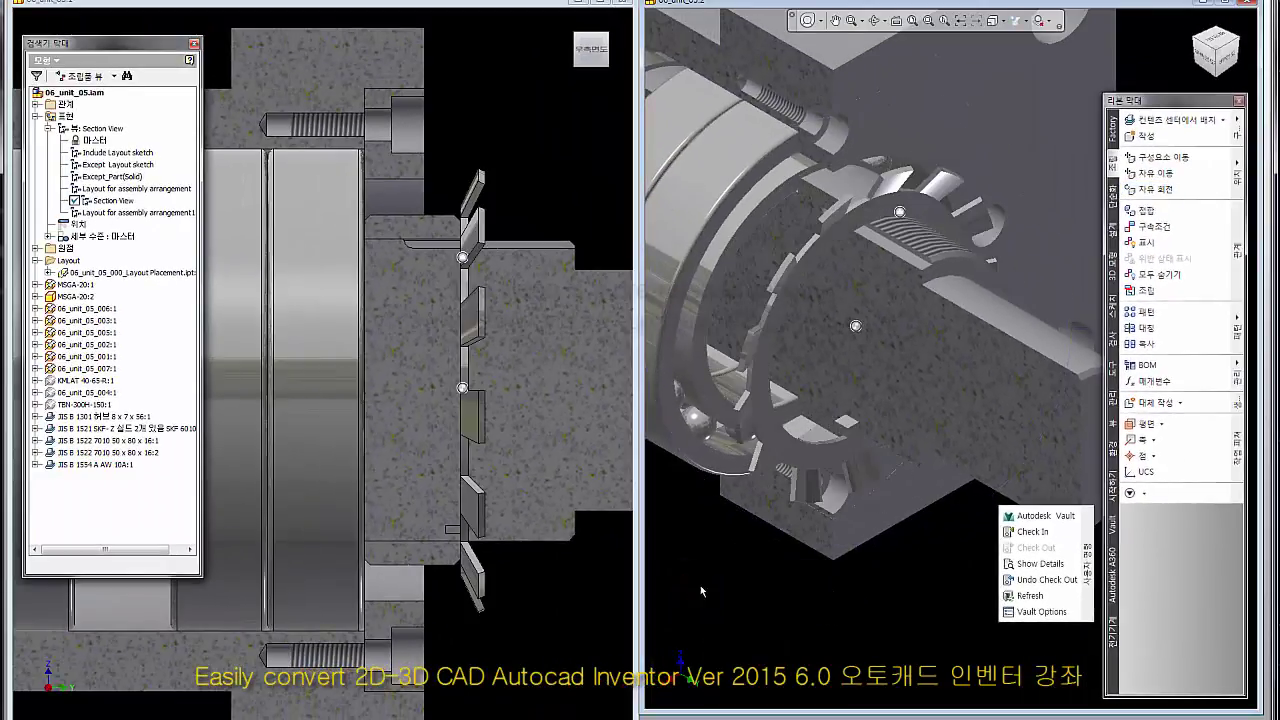
{"action": "left_click", "coordinate": [855, 455]}
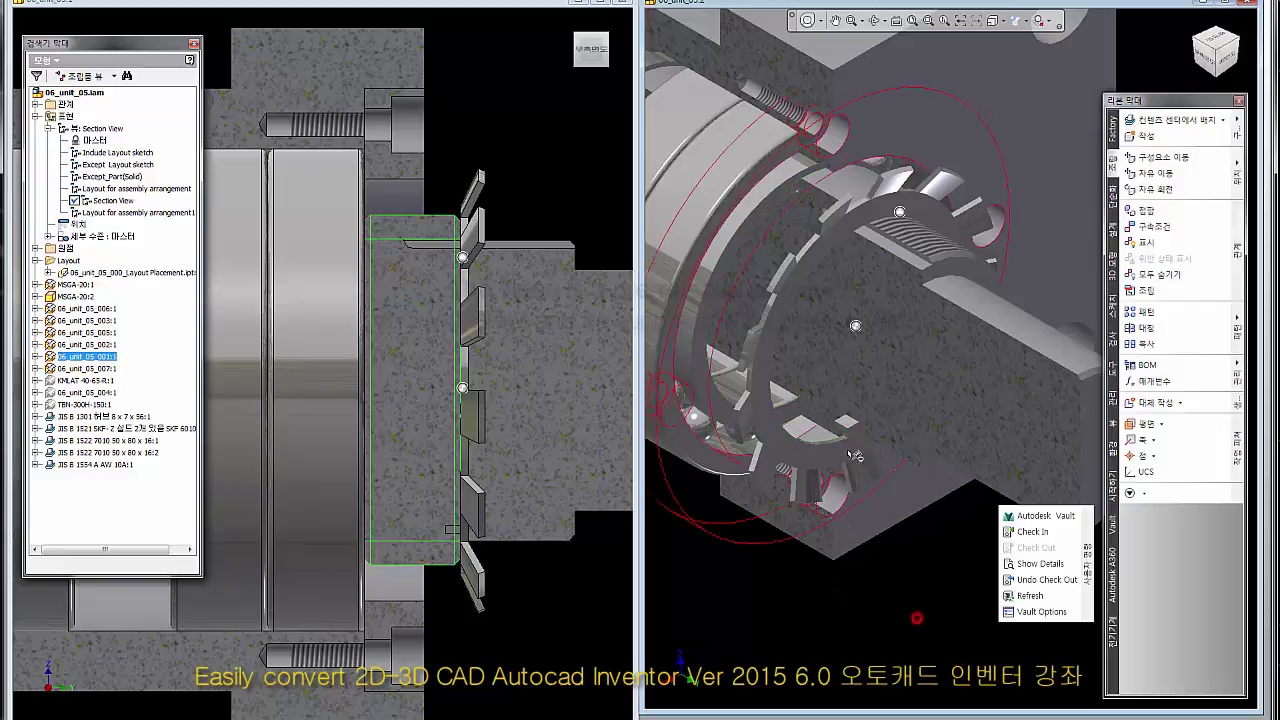
{"action": "key", "text": "Escape"}
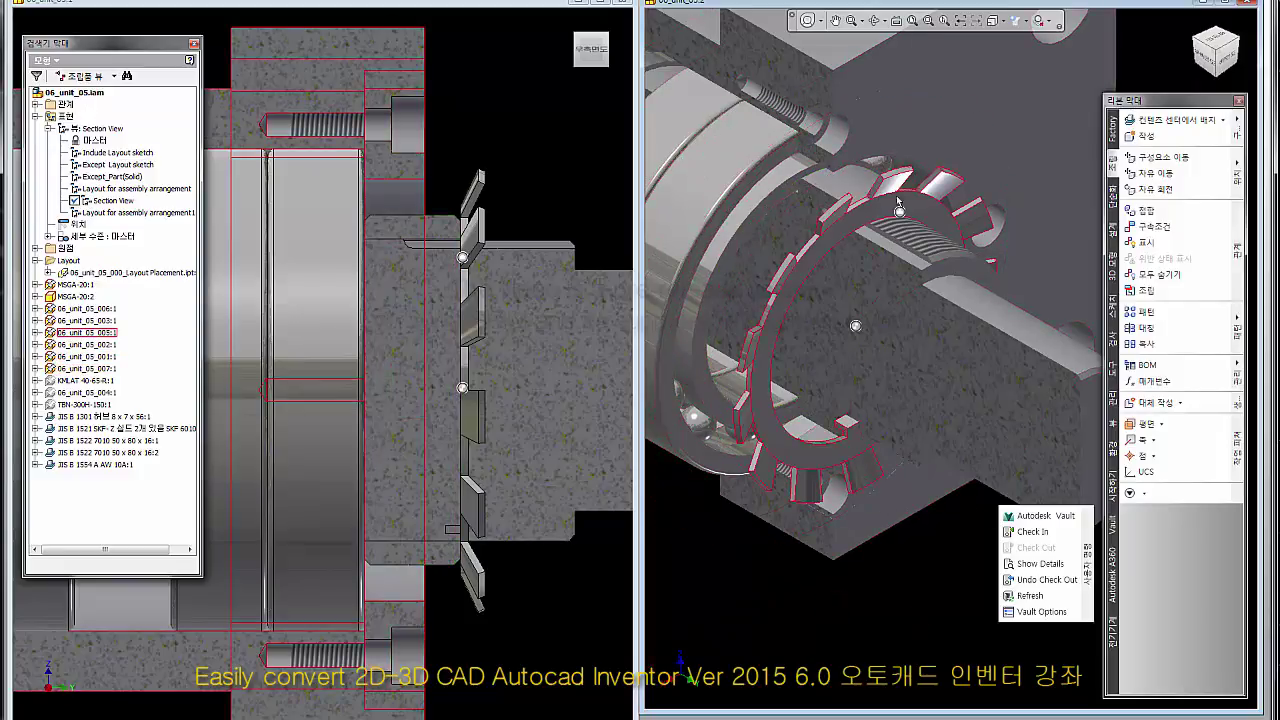
Free-rotate the JIS B 1554 A AW 10A washer around the shaft to a new angle.
{"action": "left_click", "coordinate": [921, 177]}
{"action": "left_click", "coordinate": [1155, 189]}
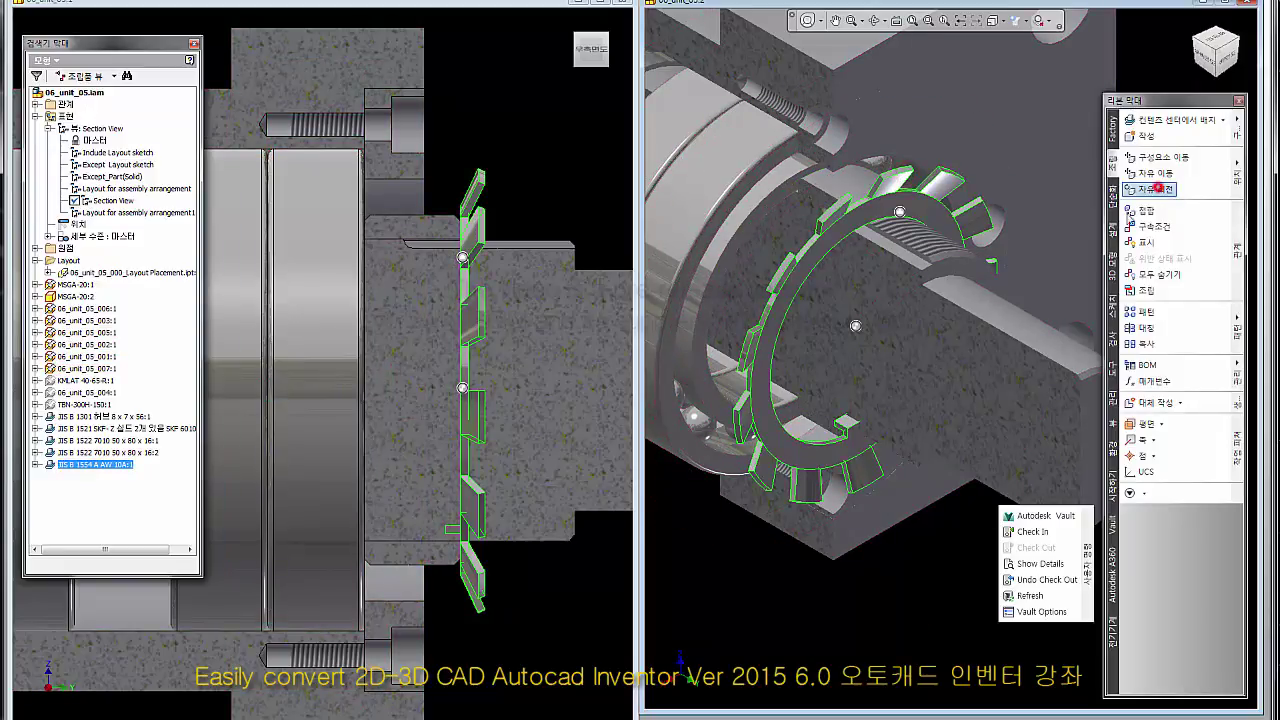
{"action": "mouse_move", "coordinate": [900, 300]}
{"action": "left_mouse_down"}
{"action": "mouse_move", "coordinate": [834, 383]}
{"action": "mouse_move", "coordinate": [785, 377]}
{"action": "left_mouse_up"}
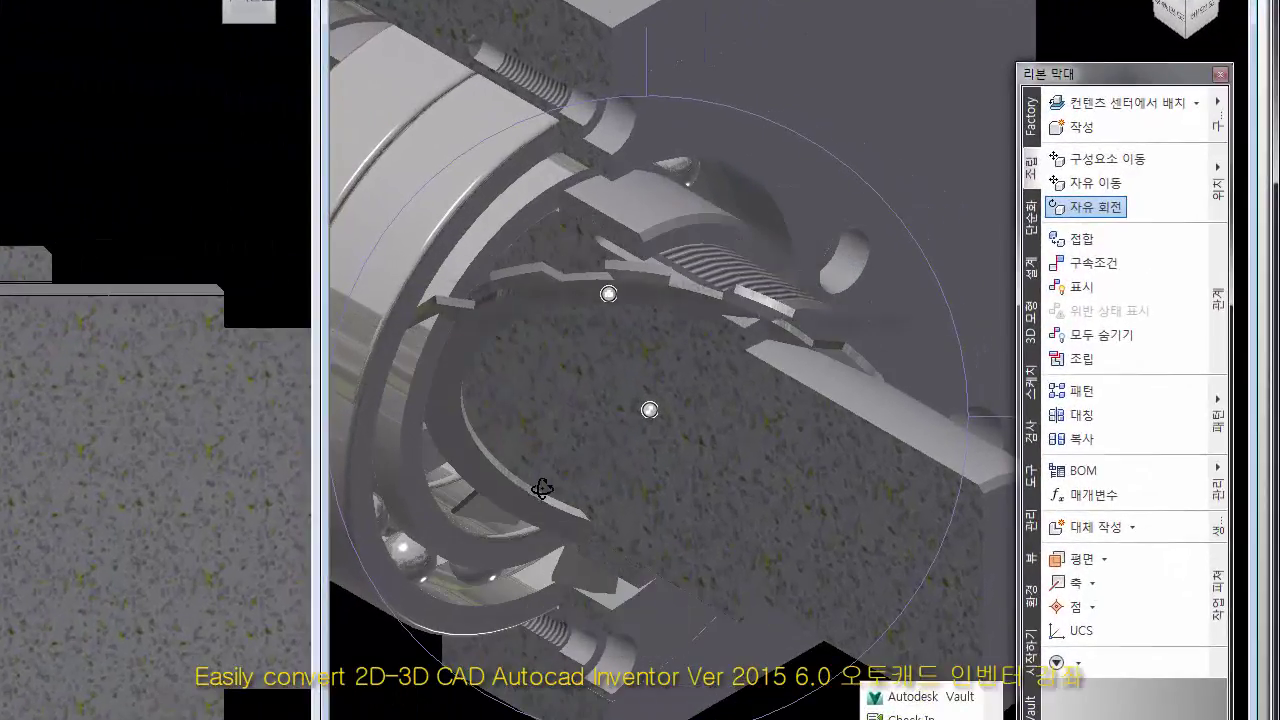
{"action": "mouse_move", "coordinate": [541, 488]}
{"action": "left_mouse_down"}
{"action": "mouse_move", "coordinate": [523, 443]}
{"action": "mouse_move", "coordinate": [649, 409]}
{"action": "mouse_move", "coordinate": [666, 357]}
{"action": "mouse_move", "coordinate": [589, 123]}
{"action": "mouse_move", "coordinate": [611, 103]}
{"action": "mouse_move", "coordinate": [486, 94]}
{"action": "mouse_move", "coordinate": [491, 158]}
{"action": "left_mouse_up"}
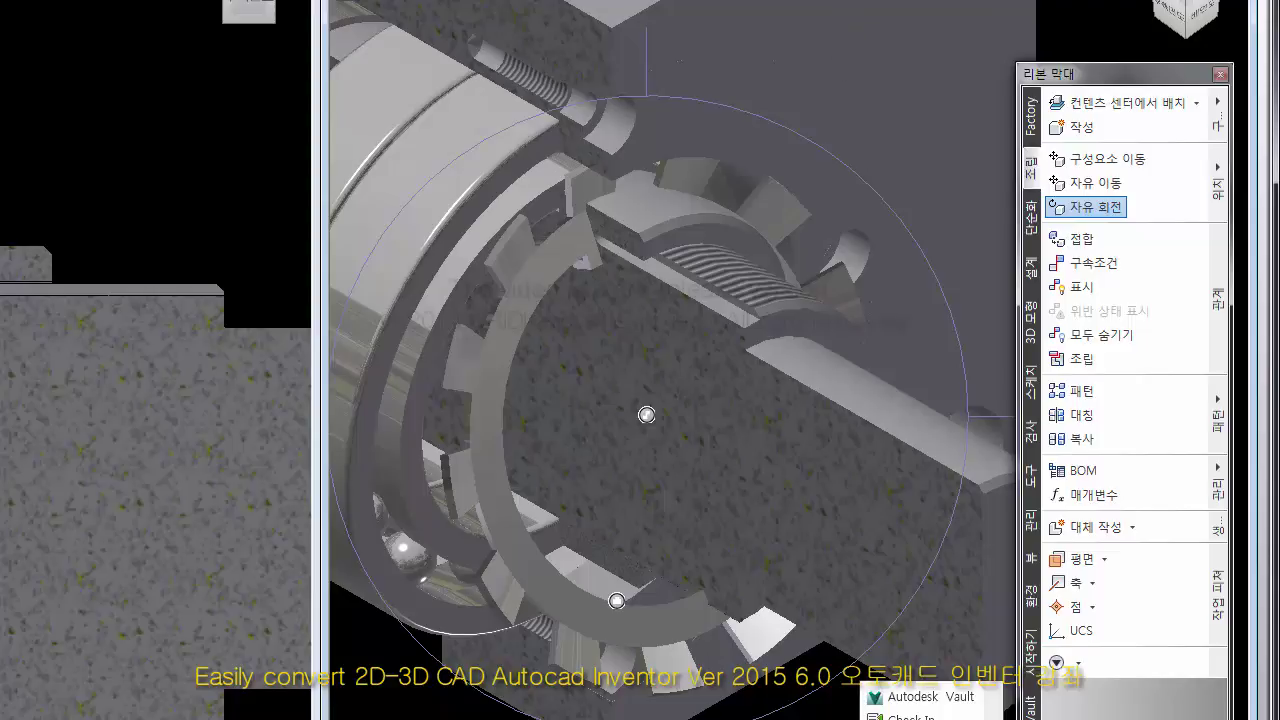
{"action": "key", "text": "Escape"}
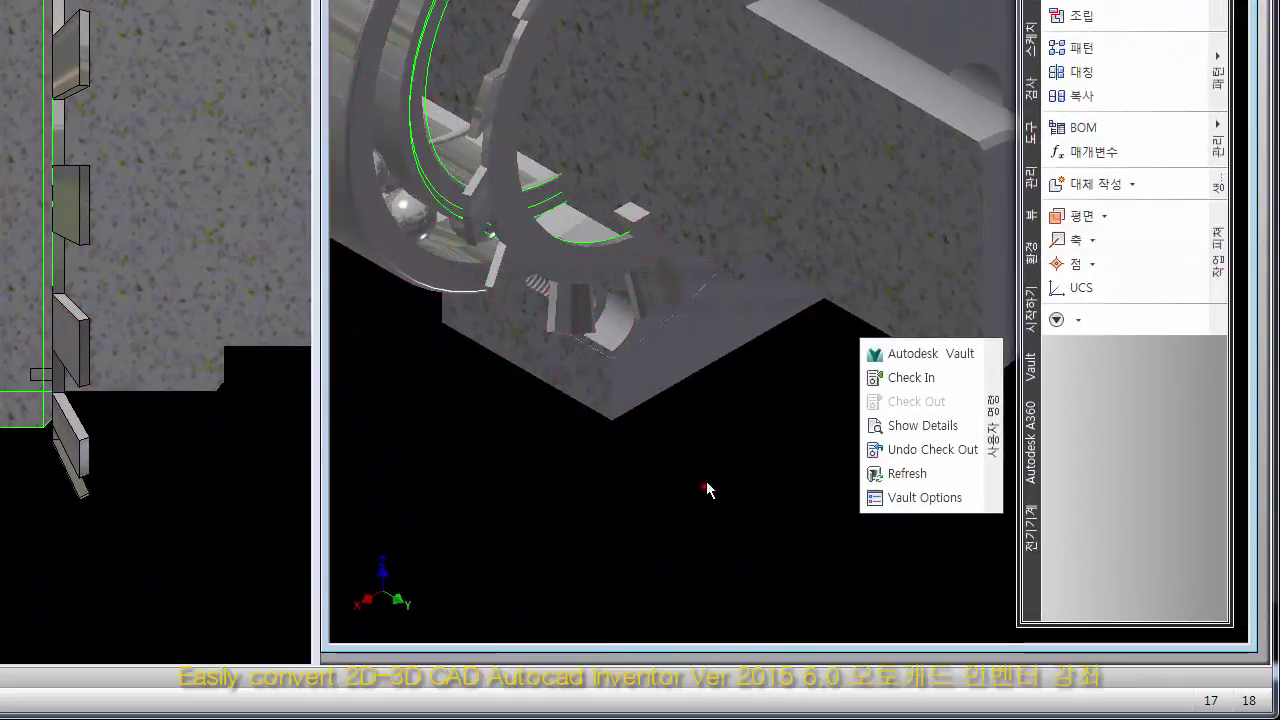
Snap the washer back to its constrained position and set its Angle:1 constraint to 180.00 deg.
{"action": "left_click", "coordinate": [705, 488]}
{"action": "left_click", "coordinate": [797, 580]}
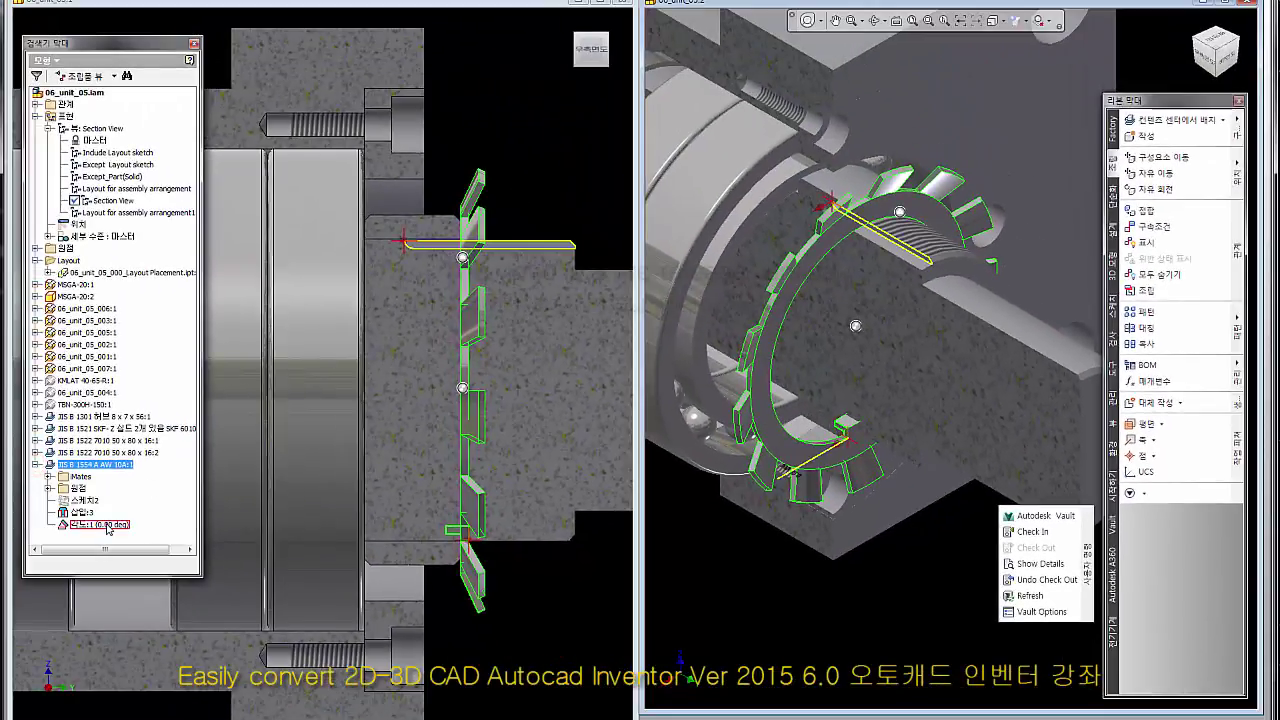
{"action": "left_click", "coordinate": [107, 526]}
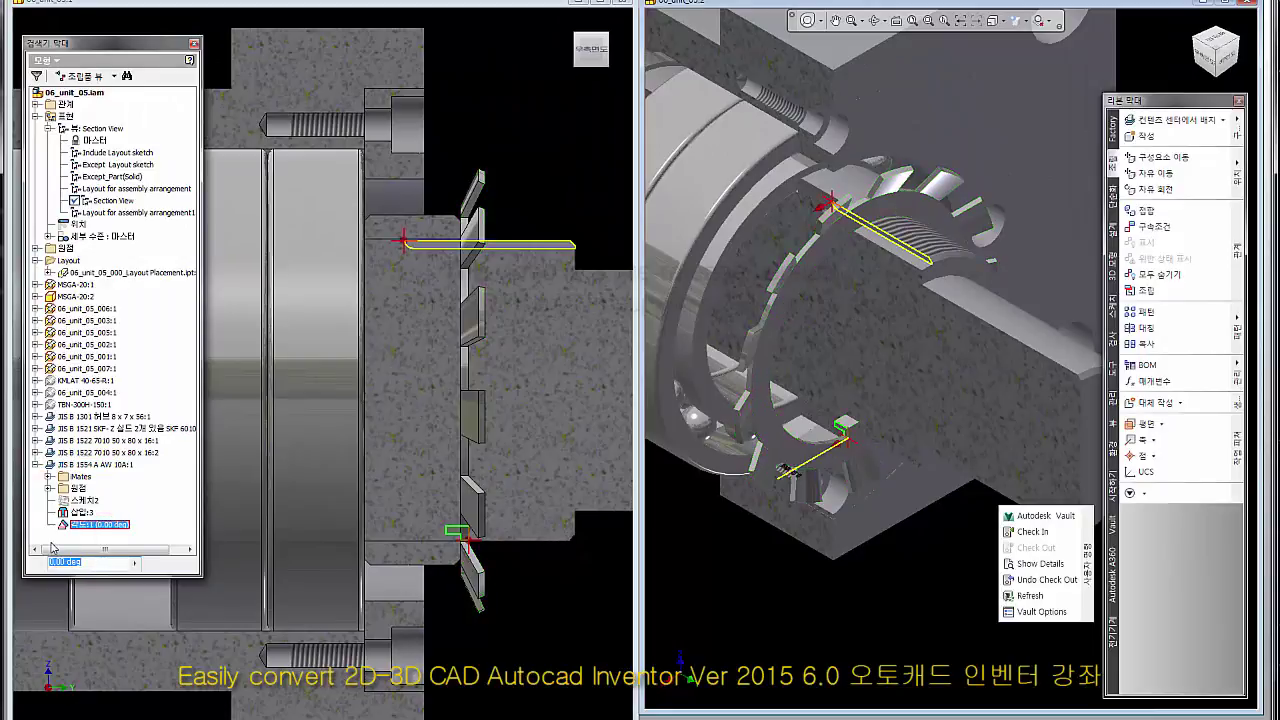
{"action": "type", "text": "180"}
{"action": "key", "text": "Return"}
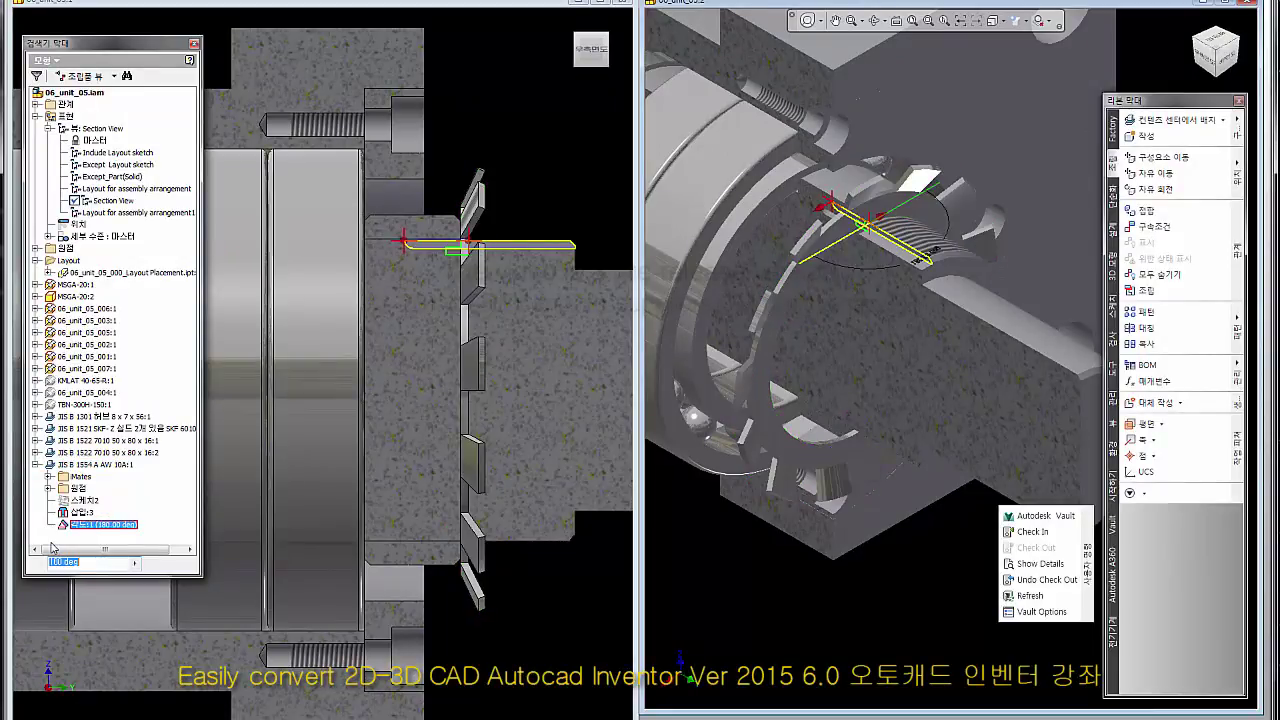
{"action": "scroll", "coordinate": [899, 224], "scroll_direction": "up", "scroll_amount": 5}
{"action": "scroll", "coordinate": [899, 224], "scroll_direction": "down", "scroll_amount": 2}
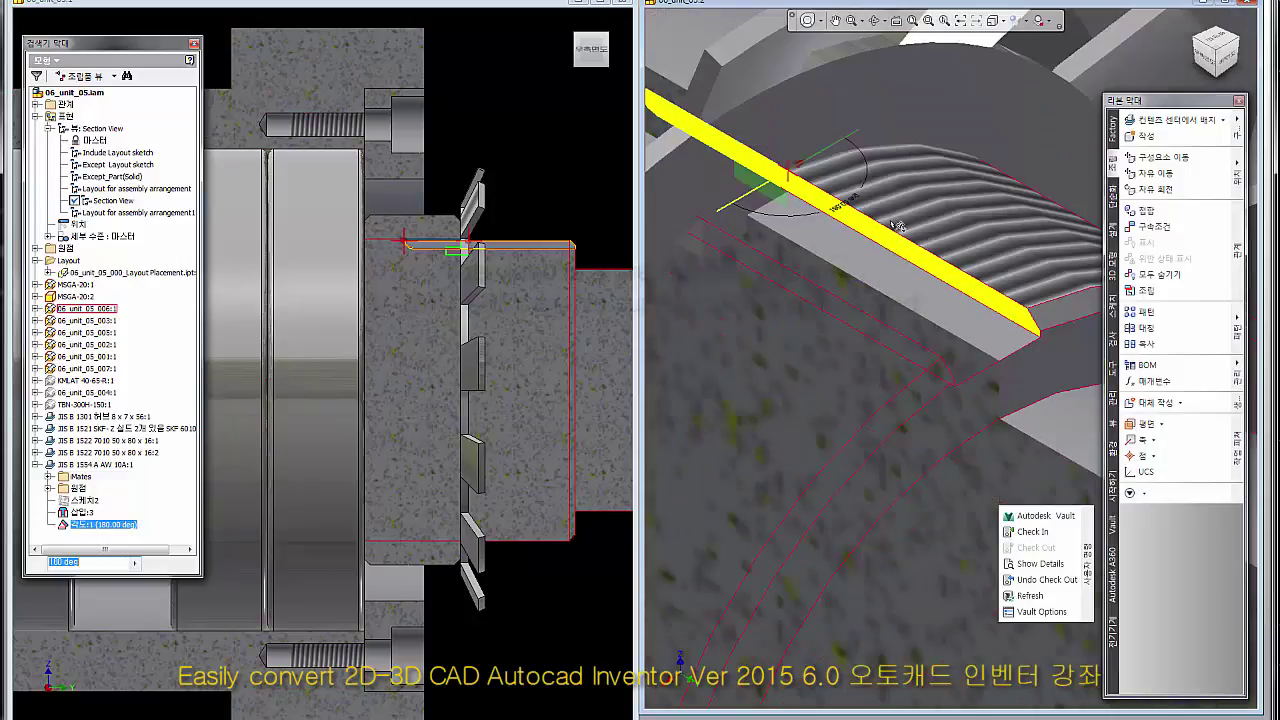
{"action": "scroll", "coordinate": [899, 224], "scroll_direction": "down", "scroll_amount": 1}
{"action": "left_click", "coordinate": [905, 636]}
{"action": "scroll", "coordinate": [940, 642], "scroll_direction": "down", "scroll_amount": 1}
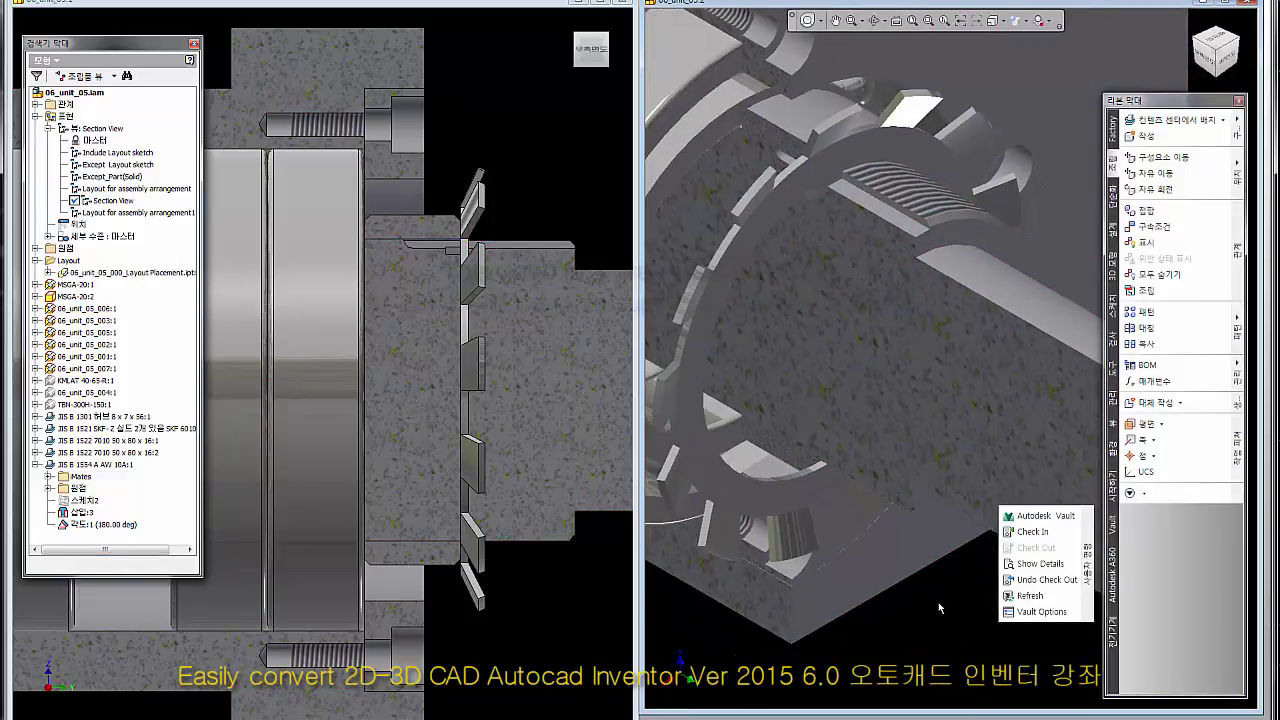
{"action": "scroll", "coordinate": [823, 205], "scroll_direction": "up", "scroll_amount": 2}
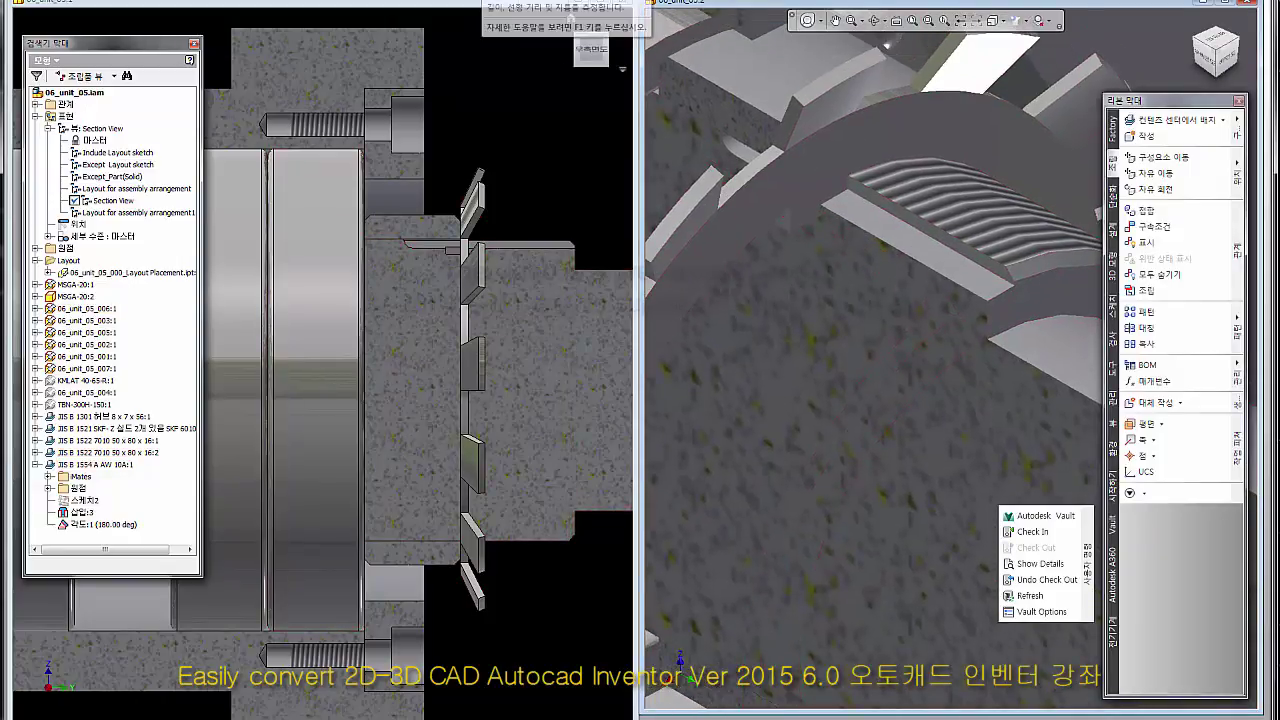
Start a Minimum Distance measurement with M and pick the first face near the green tab.
{"action": "key", "text": "m"}
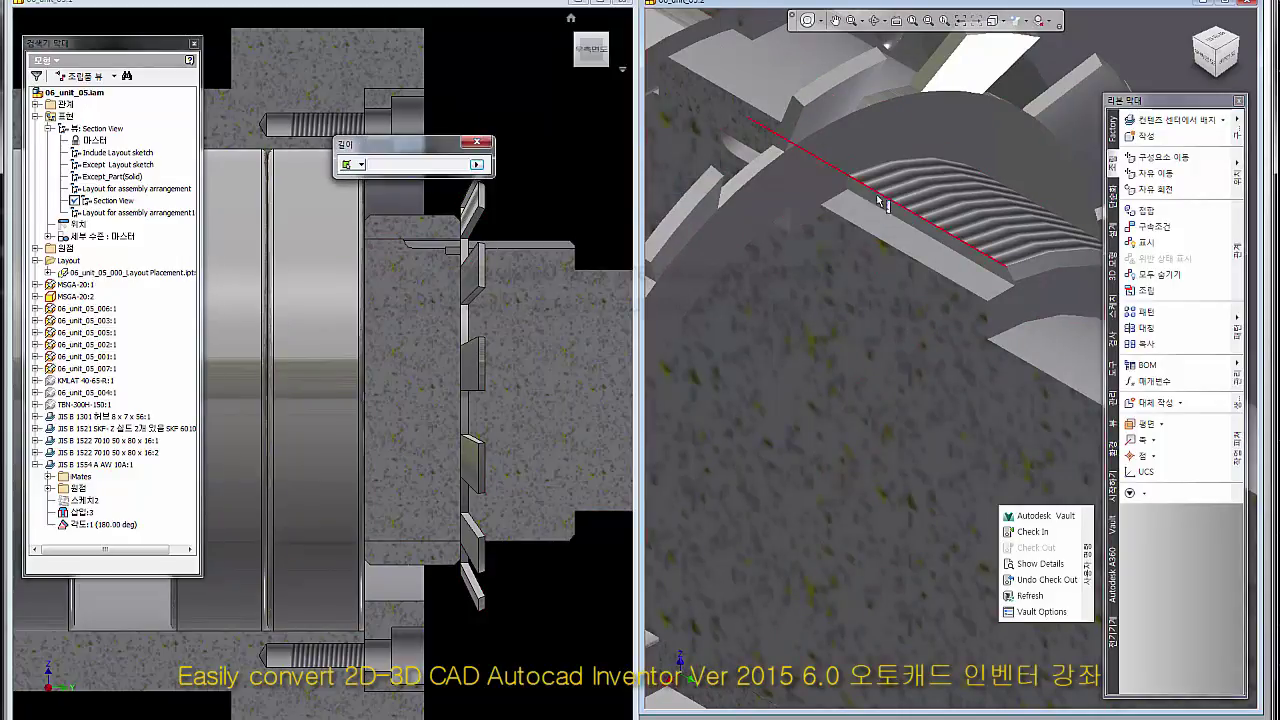
{"action": "left_click", "coordinate": [884, 228]}
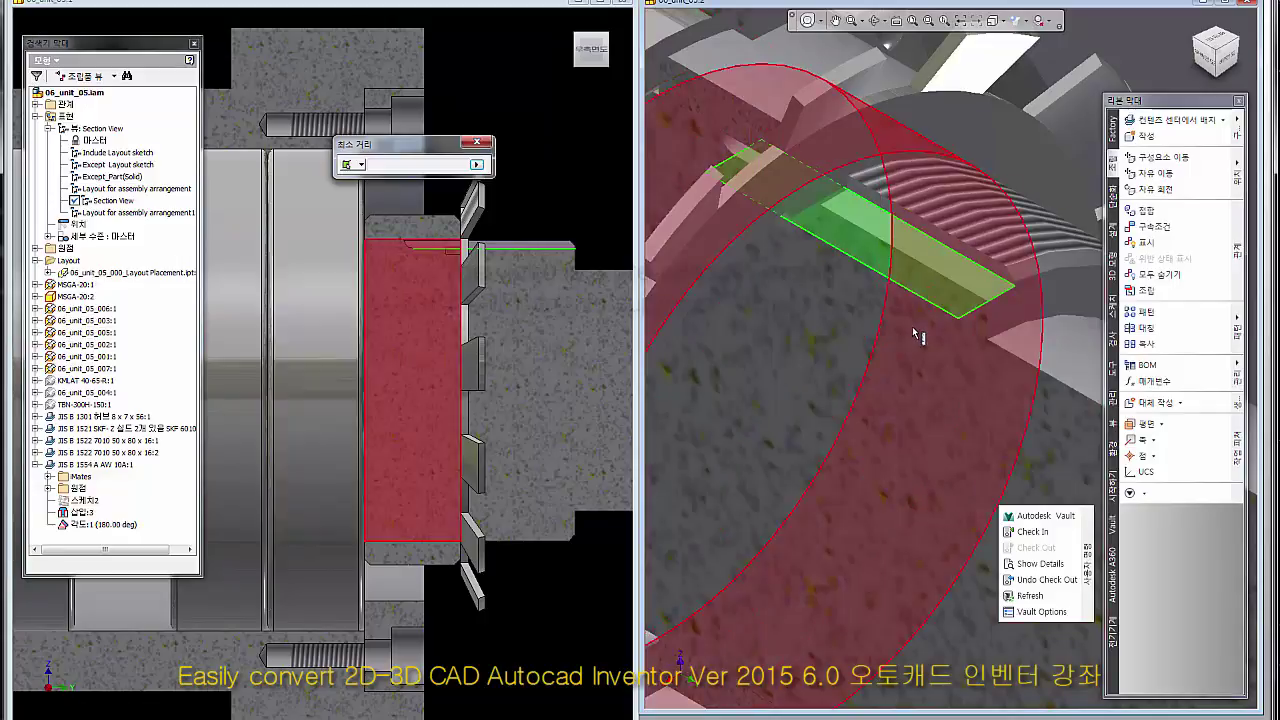
{"action": "scroll", "coordinate": [912, 326], "scroll_direction": "down", "scroll_amount": 3}
{"action": "scroll", "coordinate": [830, 450], "scroll_direction": "up", "scroll_amount": 2}
{"action": "scroll", "coordinate": [740, 590], "scroll_direction": "up", "scroll_amount": 2}
{"action": "scroll", "coordinate": [760, 580], "scroll_direction": "down", "scroll_amount": 3}
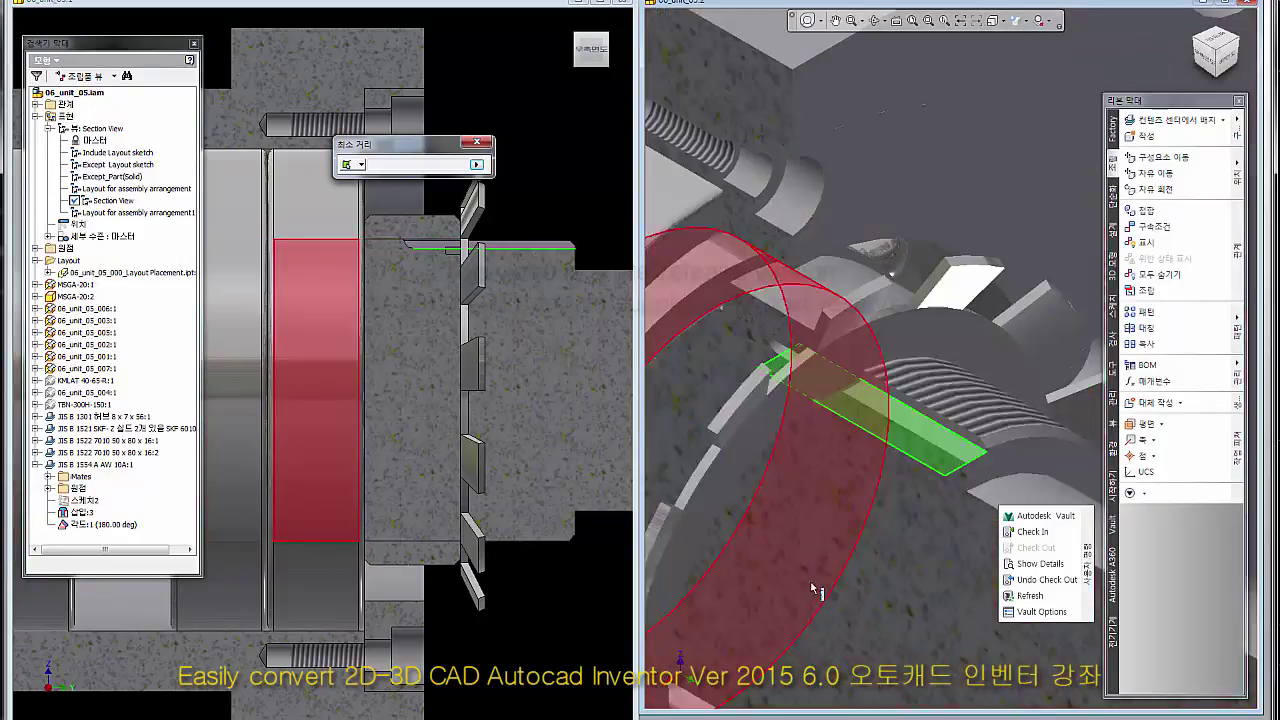
{"action": "scroll", "coordinate": [885, 375], "scroll_direction": "up", "scroll_amount": 2}
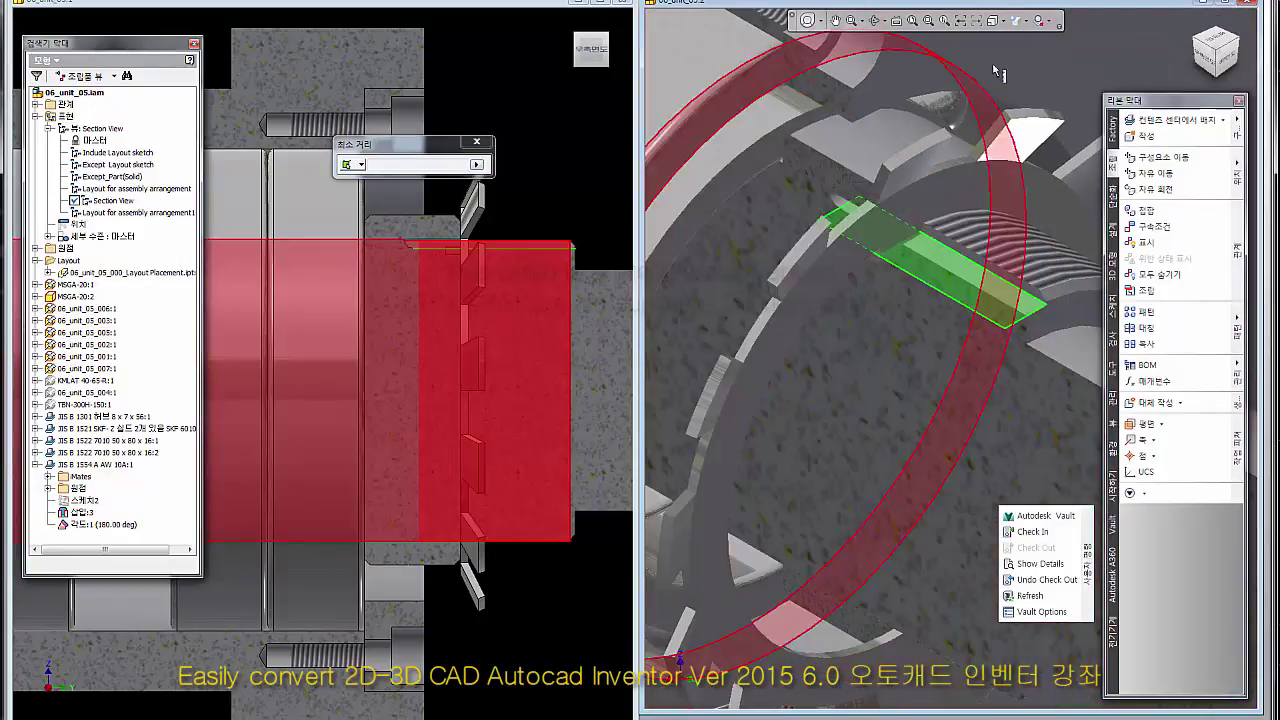
Switch the visual style to Shaded with Edges.
{"action": "left_click", "coordinate": [1029, 21]}
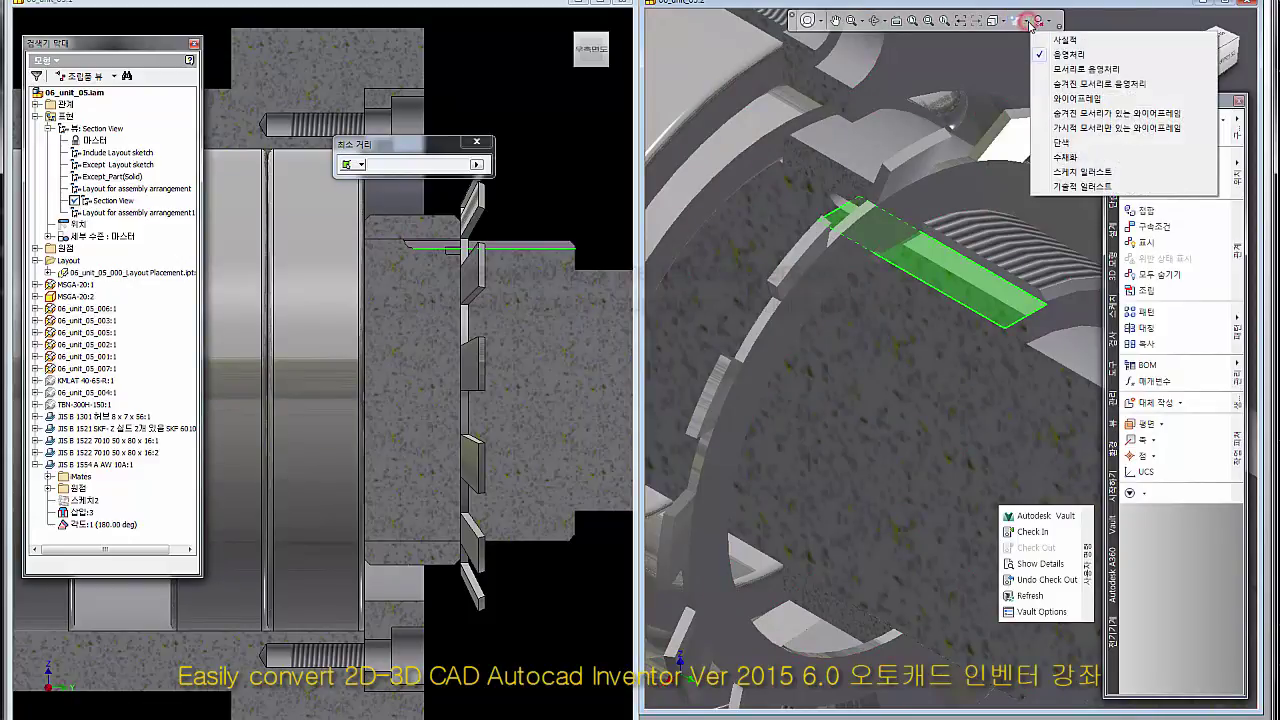
{"action": "left_click", "coordinate": [1083, 69]}
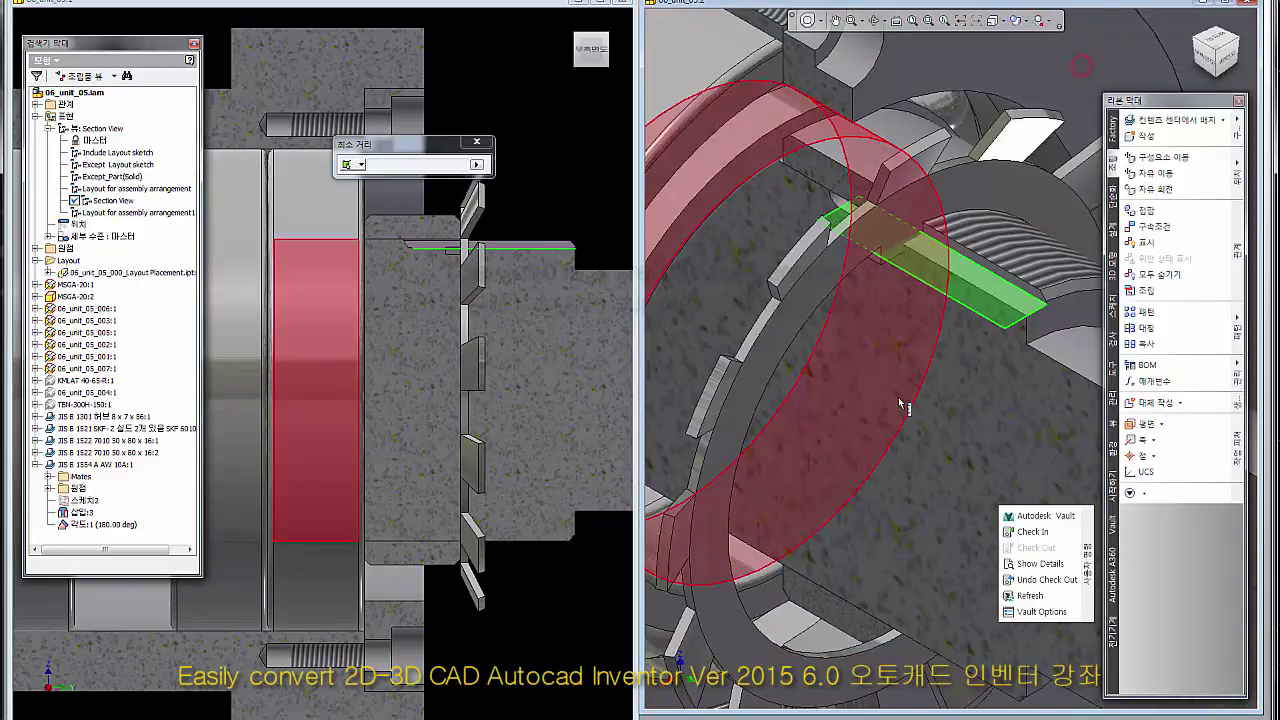
{"action": "scroll", "coordinate": [910, 275], "scroll_direction": "up", "scroll_amount": 2}
{"action": "scroll", "coordinate": [894, 261], "scroll_direction": "up", "scroll_amount": 2}
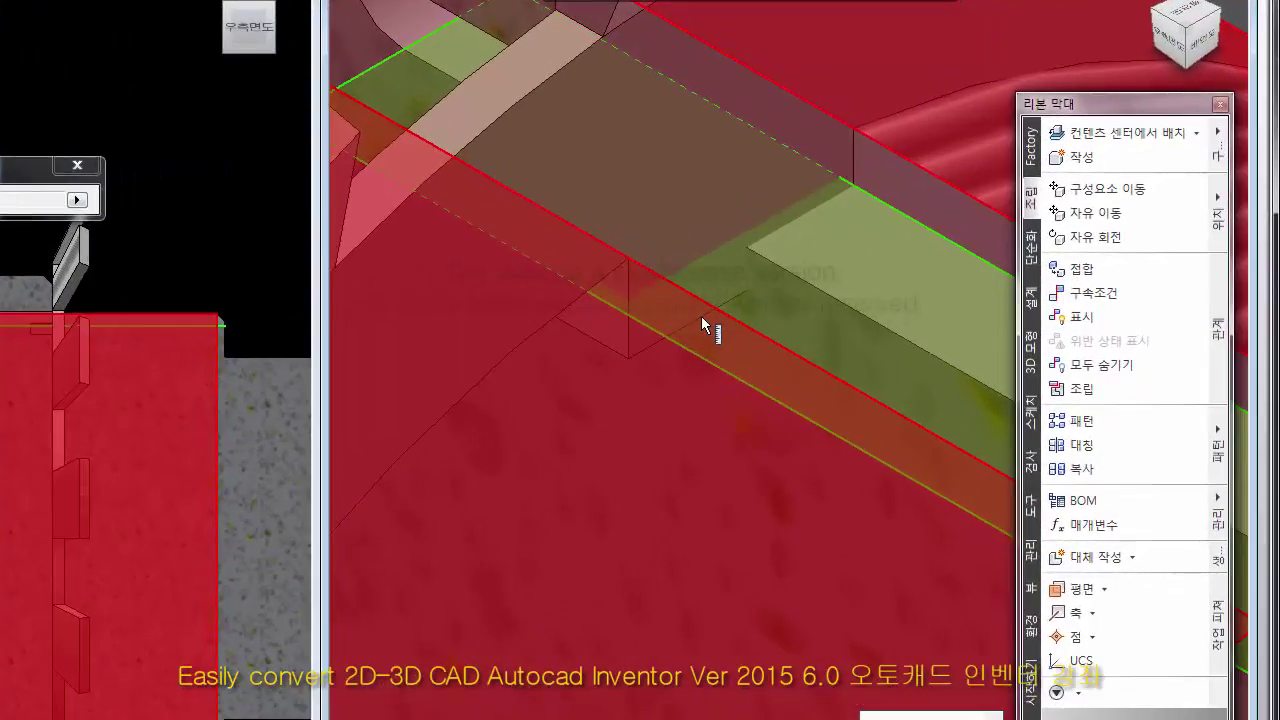
Use Select Other to pick the hidden axis from the overlapping-candidates list.
{"action": "right_click", "coordinate": [701, 318]}
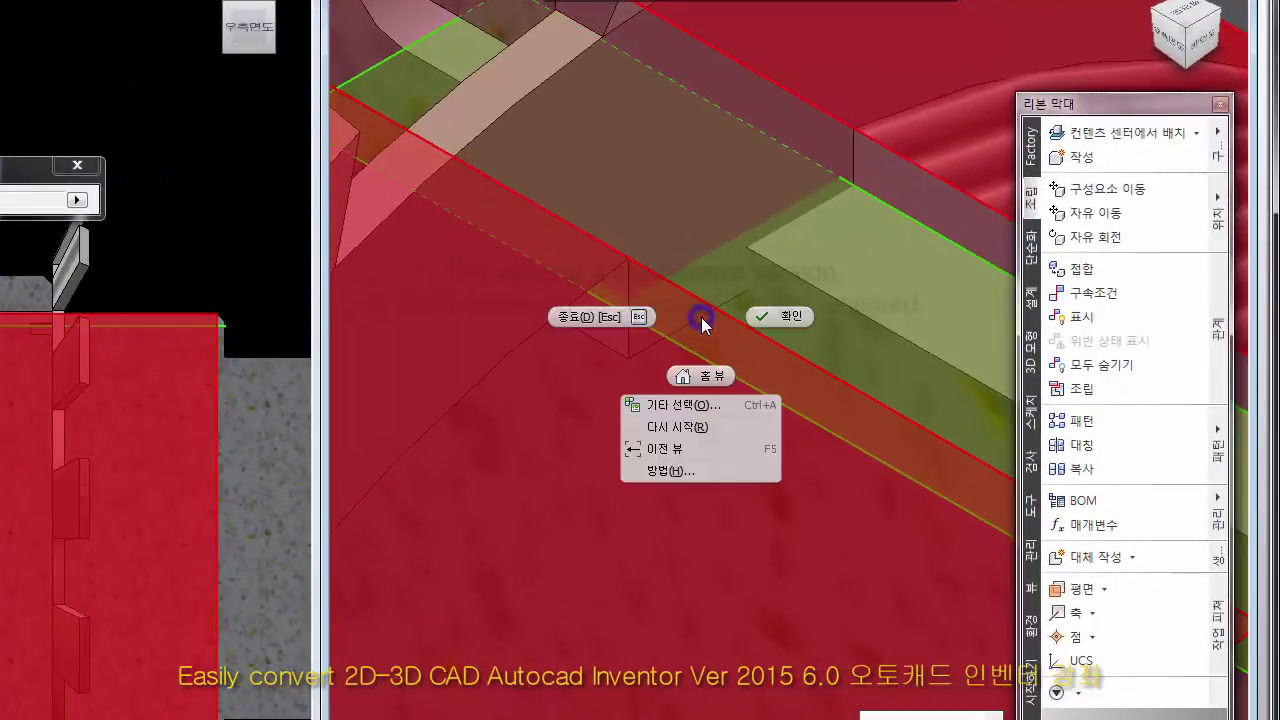
{"action": "left_click", "coordinate": [680, 405]}
{"action": "left_click", "coordinate": [716, 403]}
{"action": "left_click", "coordinate": [716, 403]}
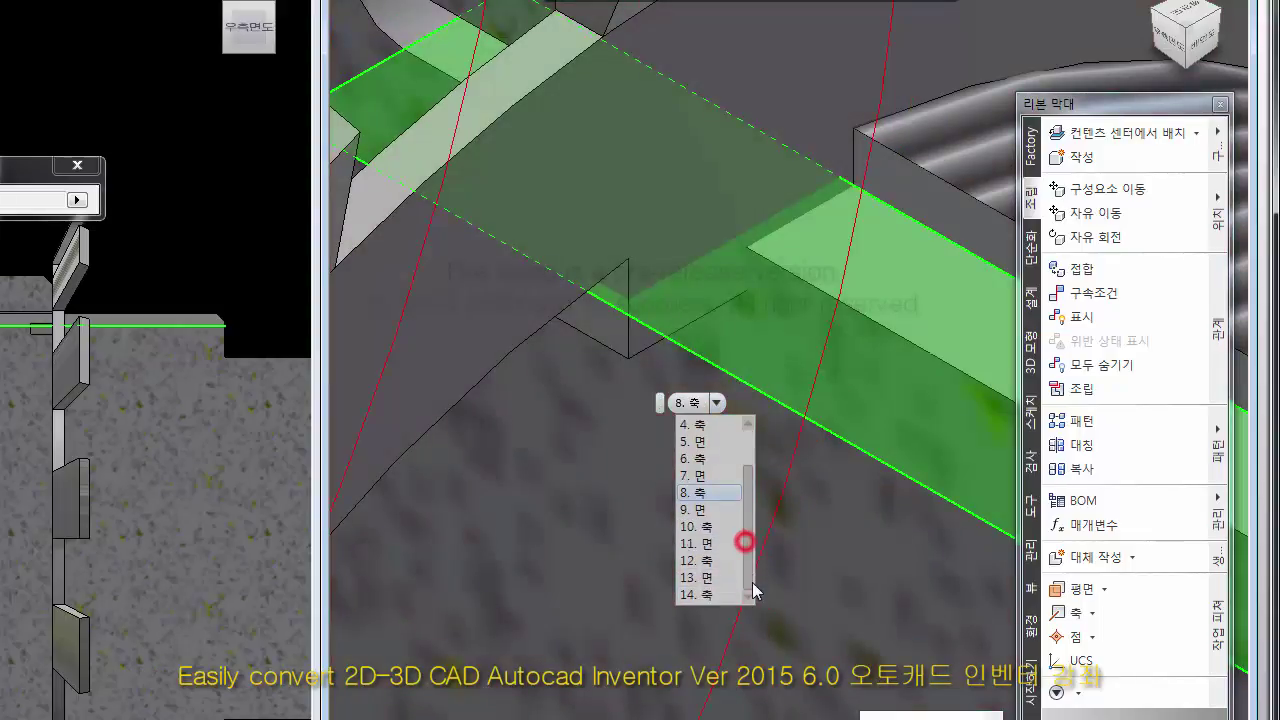
{"action": "scroll", "coordinate": [710, 585], "scroll_direction": "down", "scroll_amount": 1}
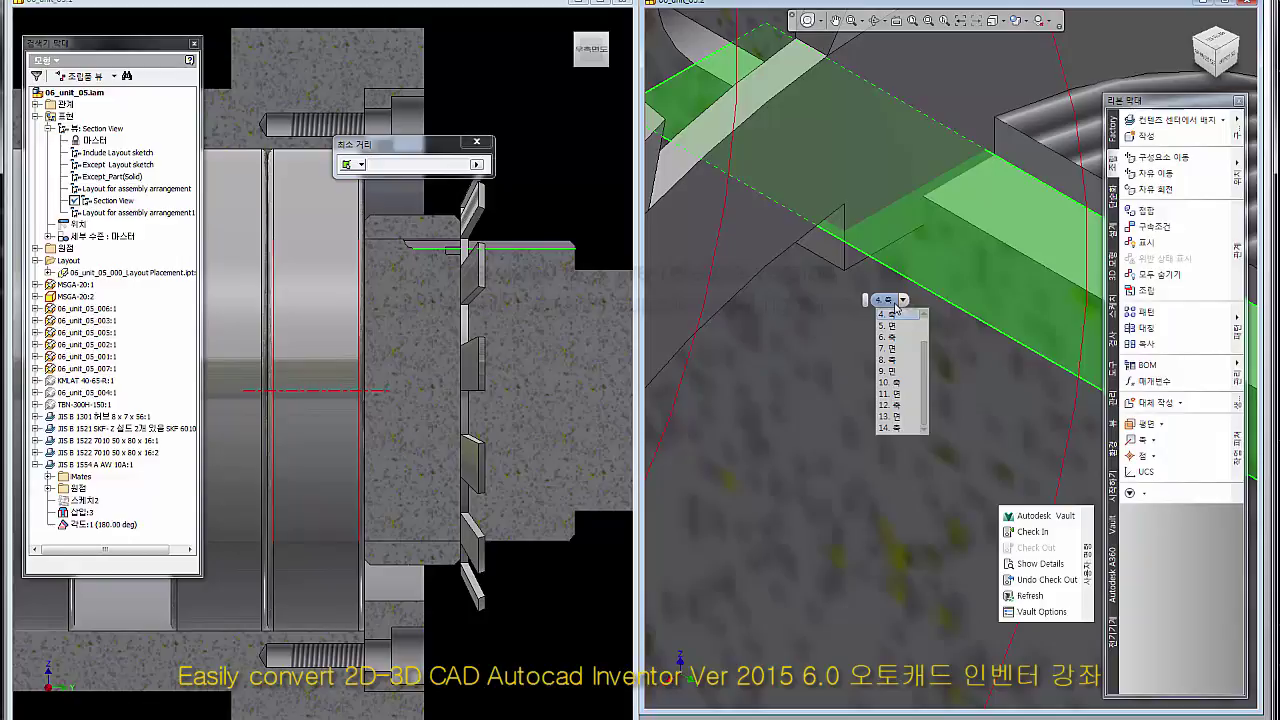
{"action": "left_click", "coordinate": [896, 307]}
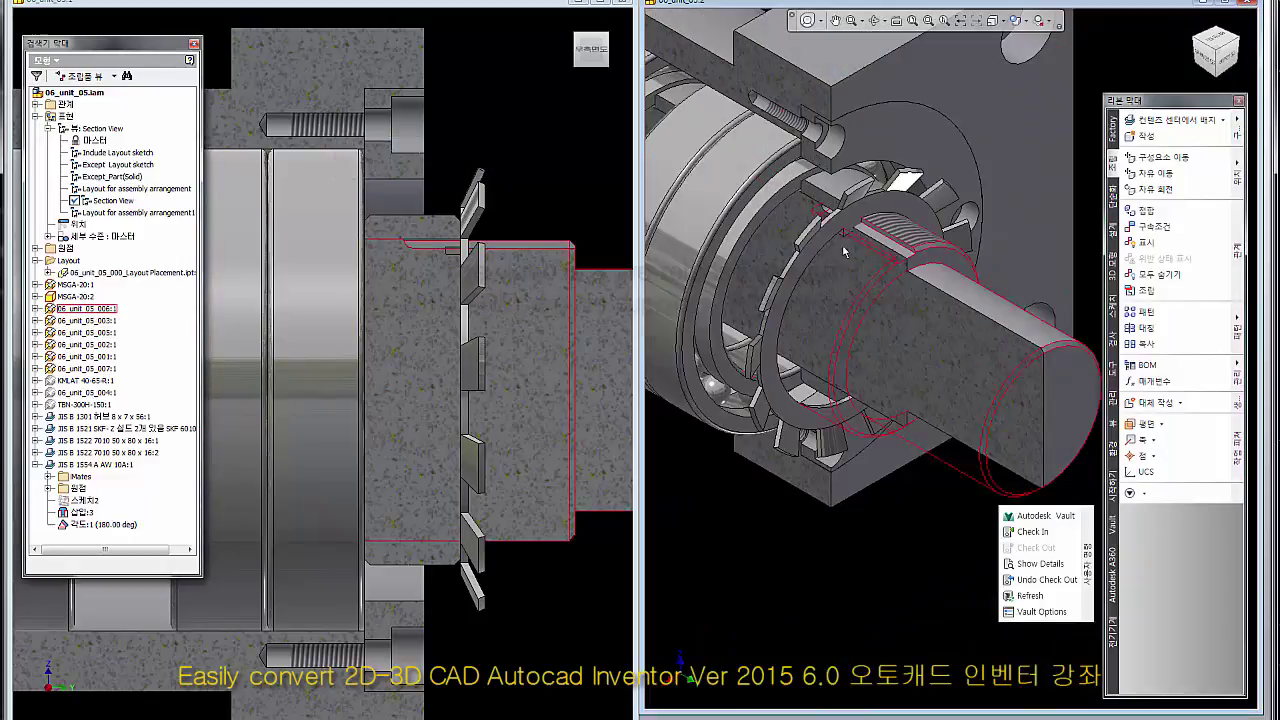
Zoom into the shaft slot, pick the hidden ring face via Select Other, then zoom back out.
{"action": "left_click", "coordinate": [878, 570]}
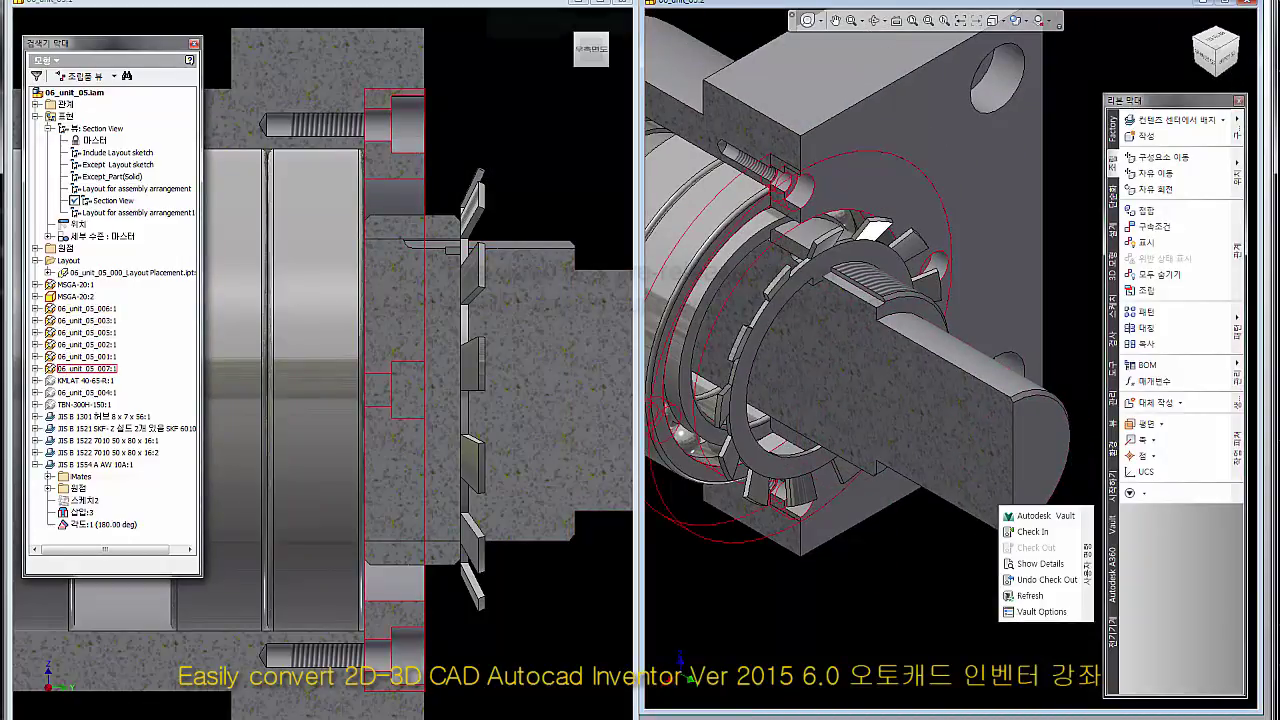
{"action": "left_click", "coordinate": [820, 285]}
{"action": "scroll", "coordinate": [820, 285], "scroll_direction": "up", "scroll_amount": 5}
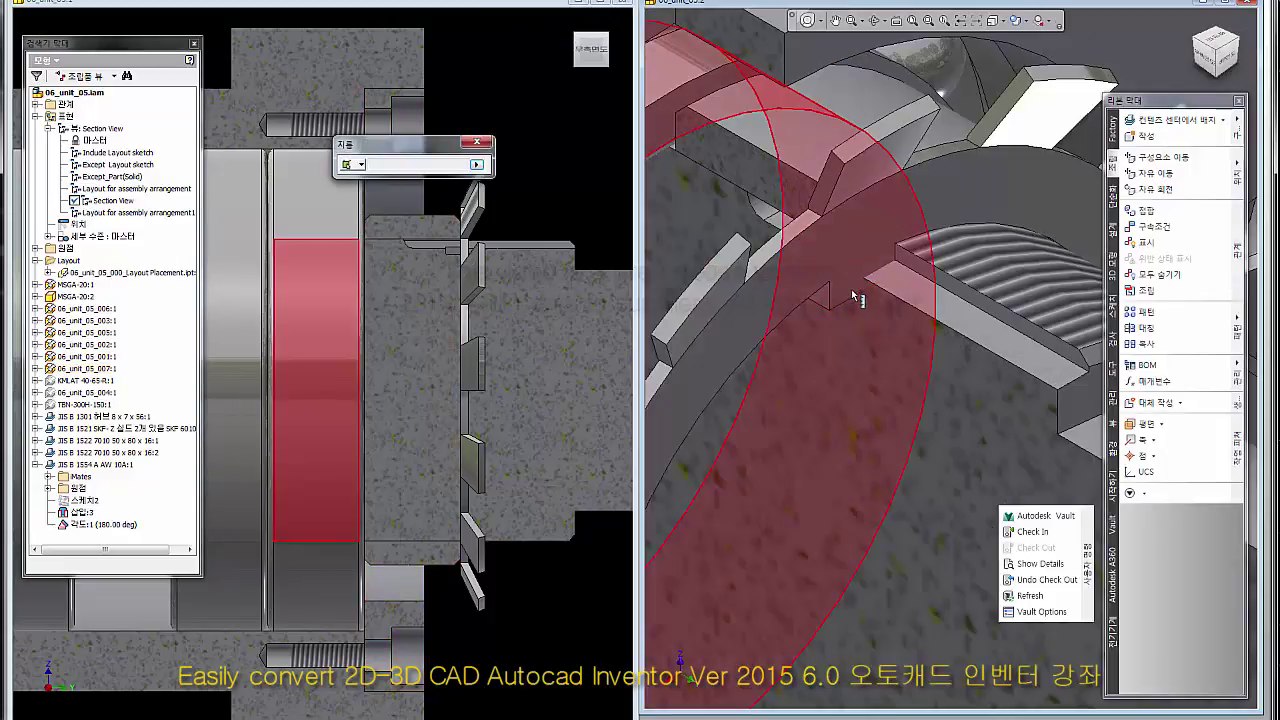
{"action": "scroll", "coordinate": [852, 300], "scroll_direction": "up", "scroll_amount": 4}
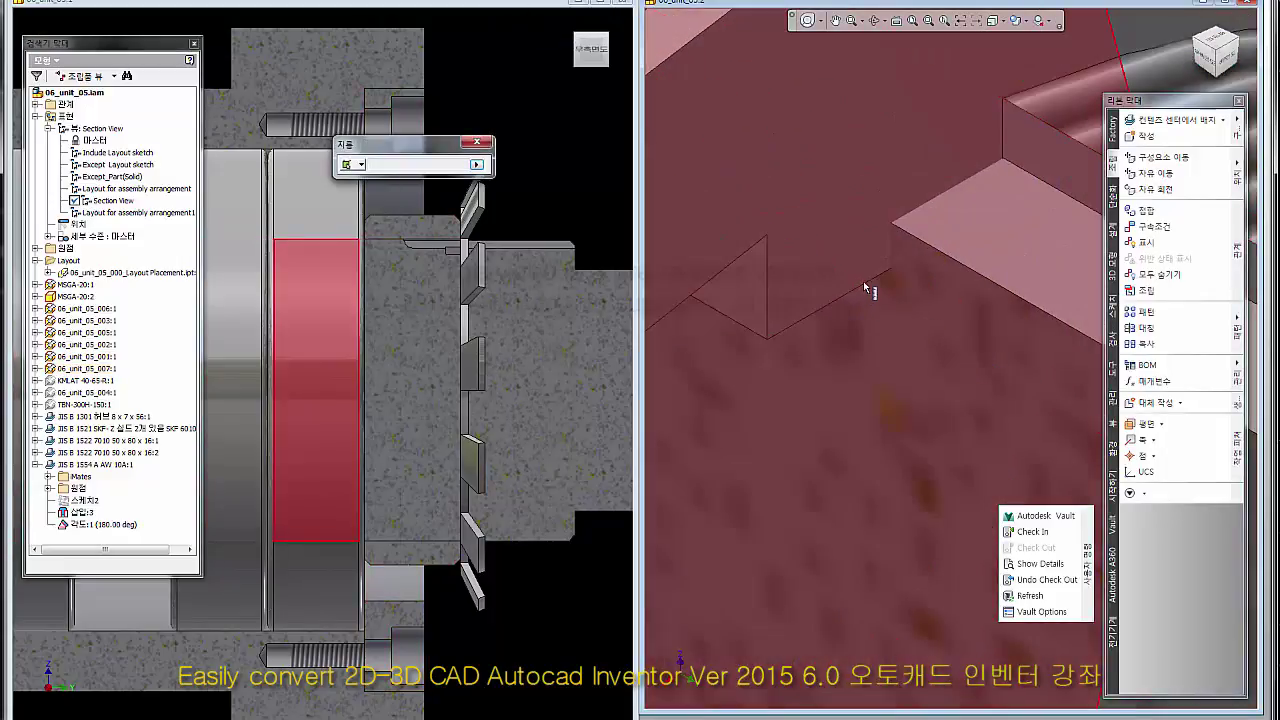
{"action": "right_click", "coordinate": [869, 291]}
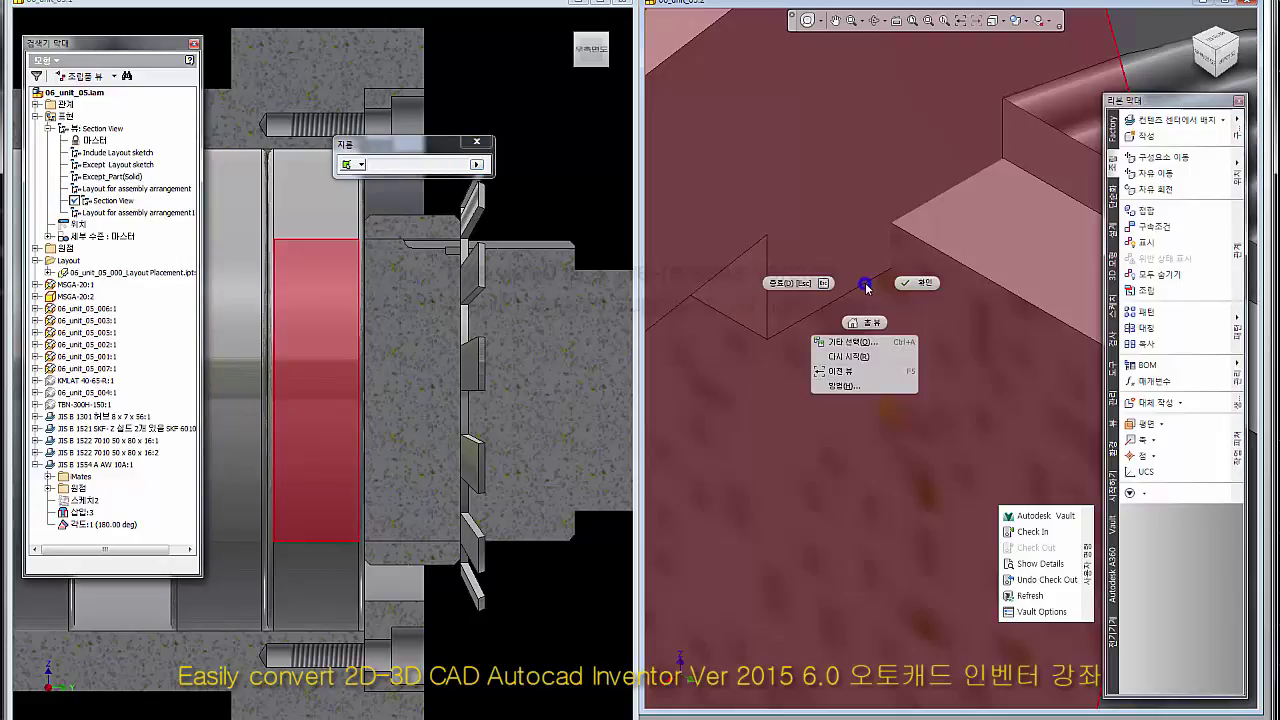
{"action": "left_click", "coordinate": [862, 342]}
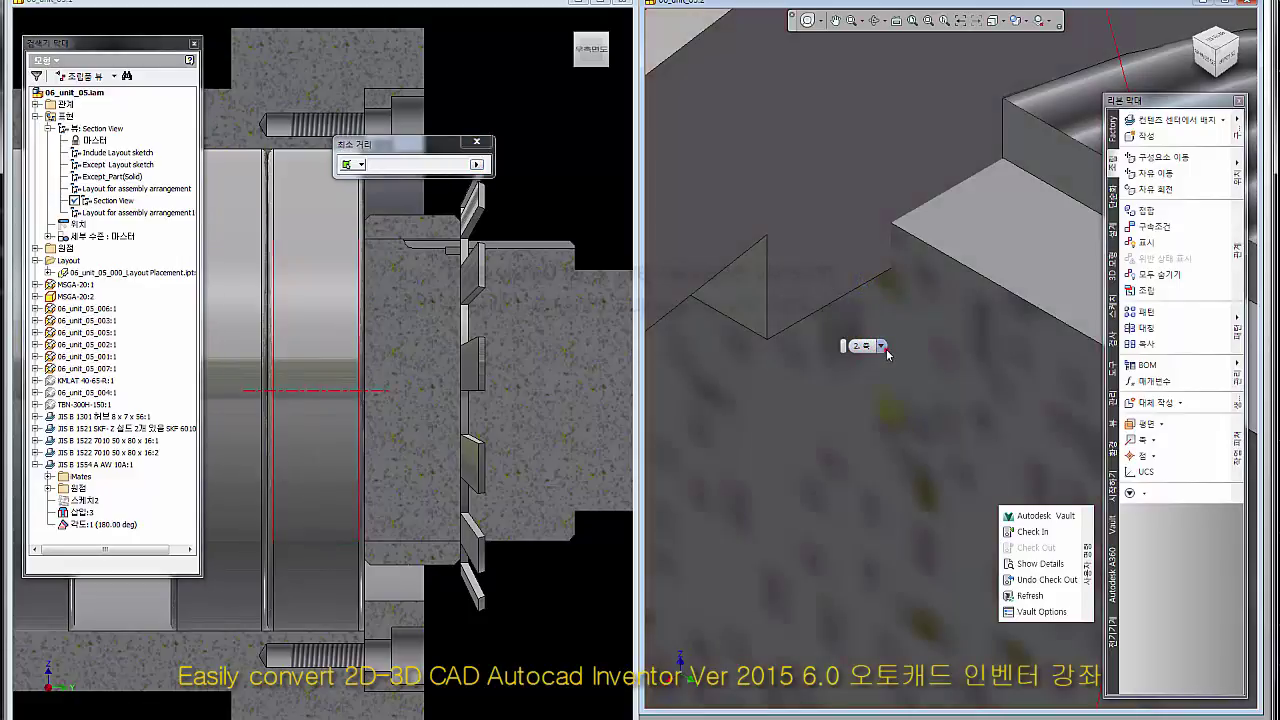
{"action": "left_click", "coordinate": [882, 347]}
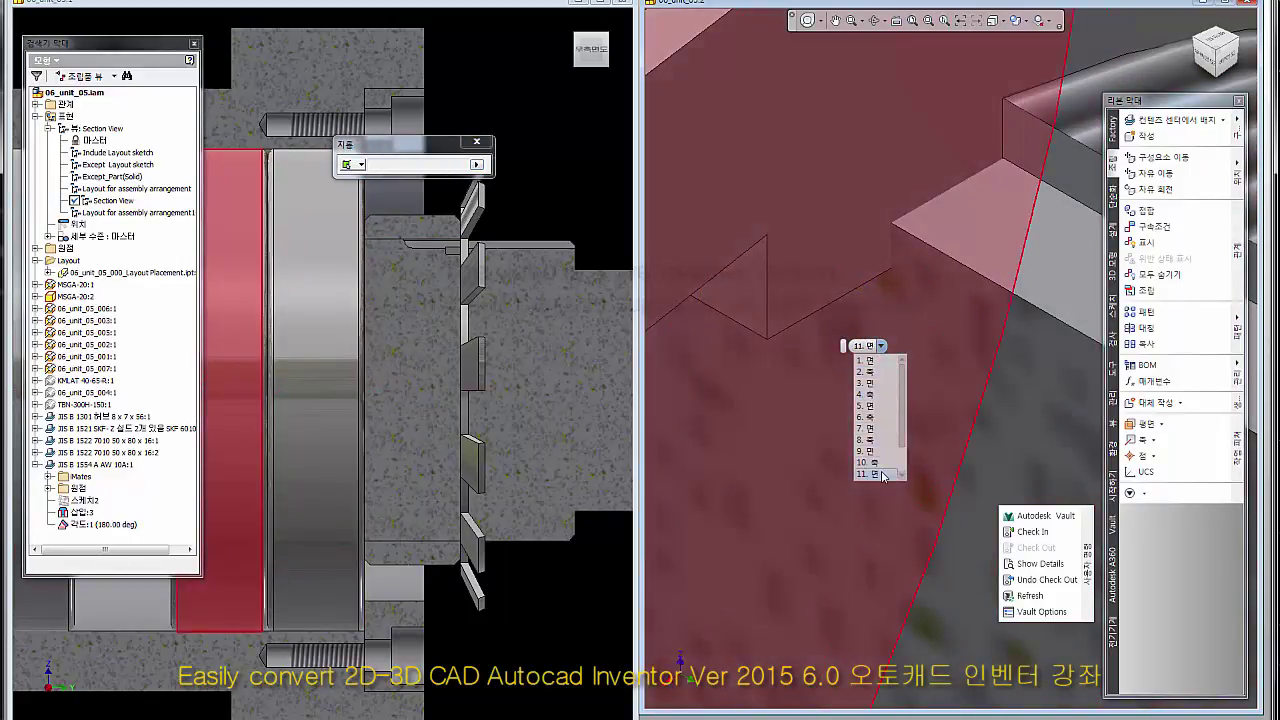
{"action": "scroll", "coordinate": [882, 476], "scroll_direction": "down", "scroll_amount": 1}
{"action": "left_click", "coordinate": [884, 455]}
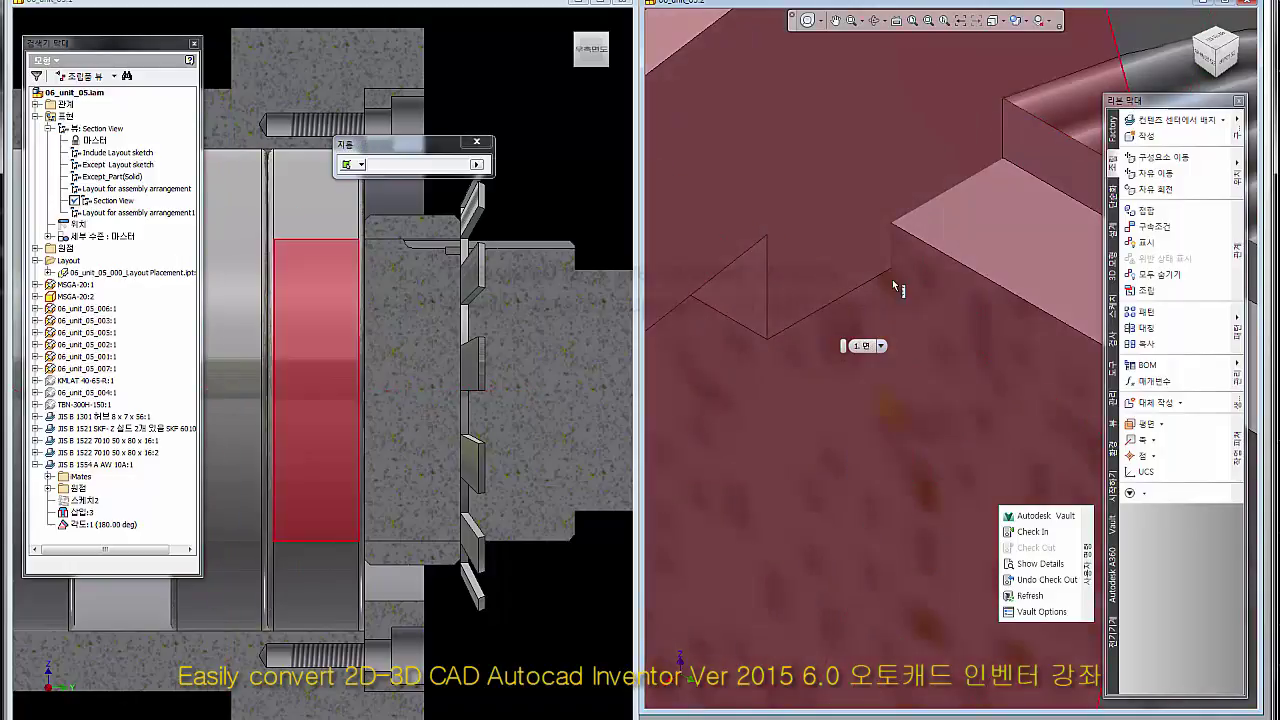
{"action": "scroll", "coordinate": [846, 222], "scroll_direction": "up", "scroll_amount": 3}
{"action": "left_click", "coordinate": [880, 541]}
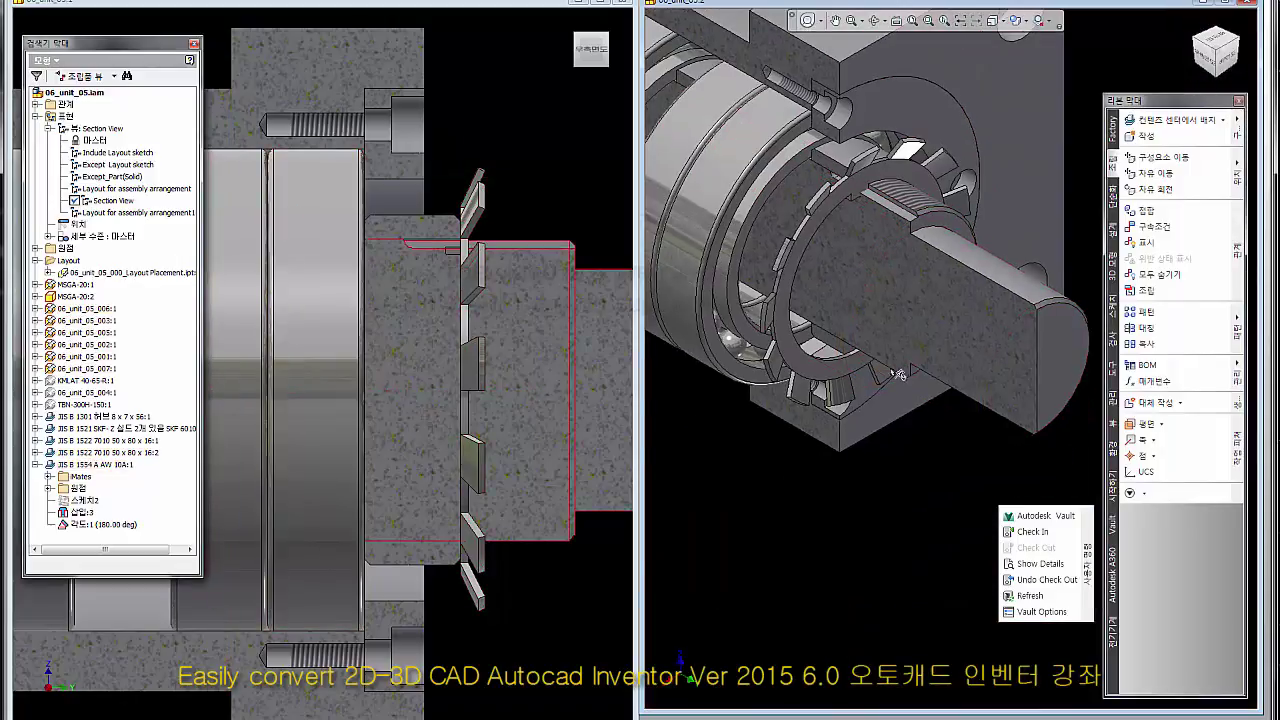
{"action": "scroll", "coordinate": [905, 543], "scroll_direction": "down", "scroll_amount": 3}
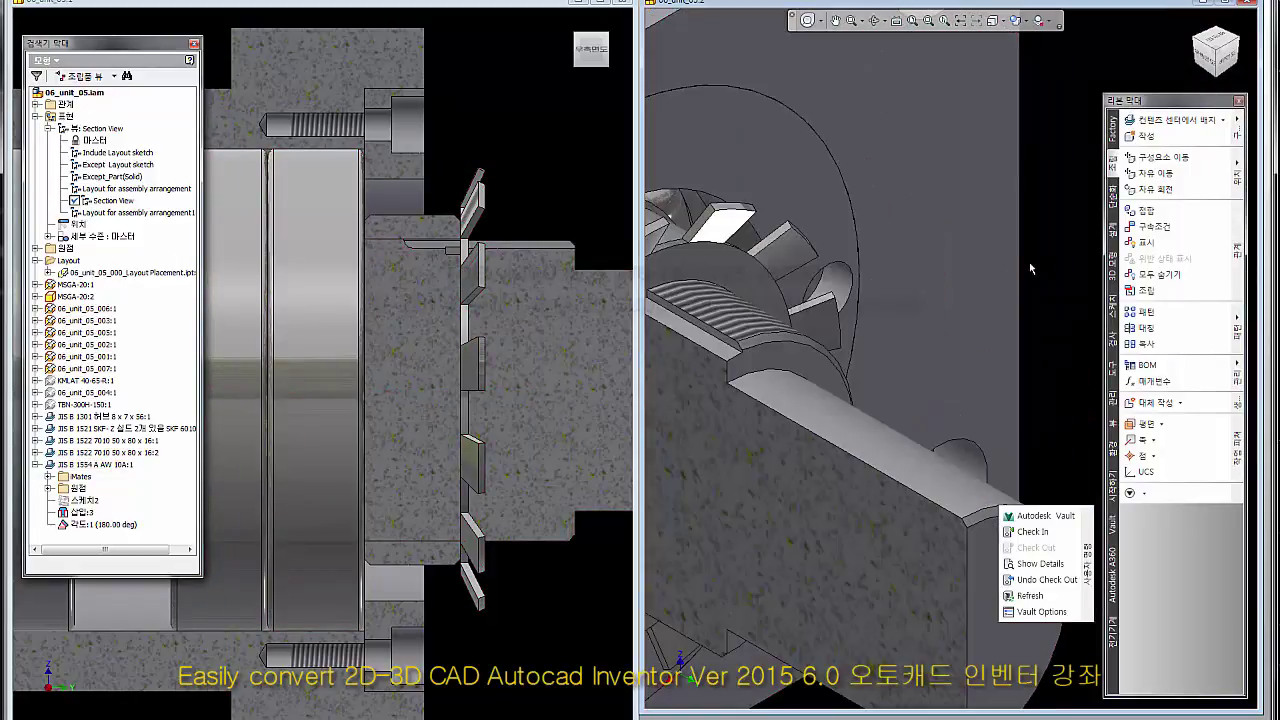
{"action": "middle_click_drag", "start_coordinate": [948, 293], "coordinate": [1078, 320], "text": "shift"}
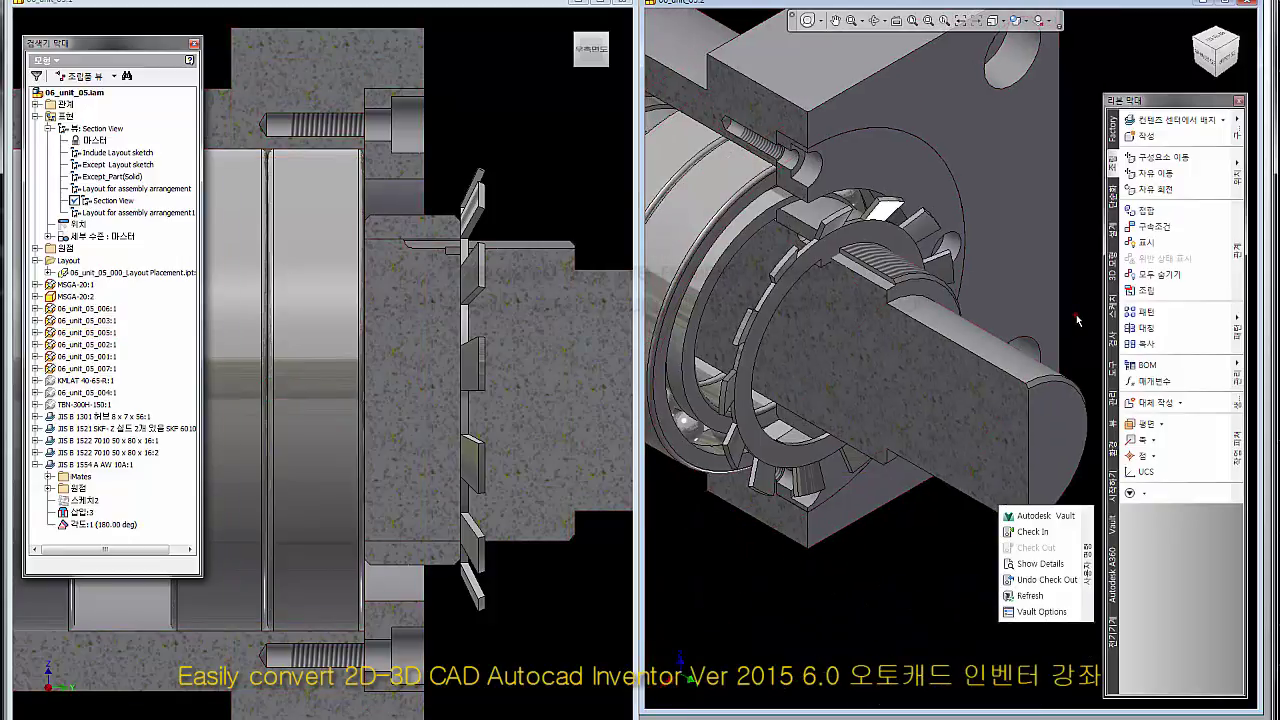
{"action": "left_click", "coordinate": [862, 234]}
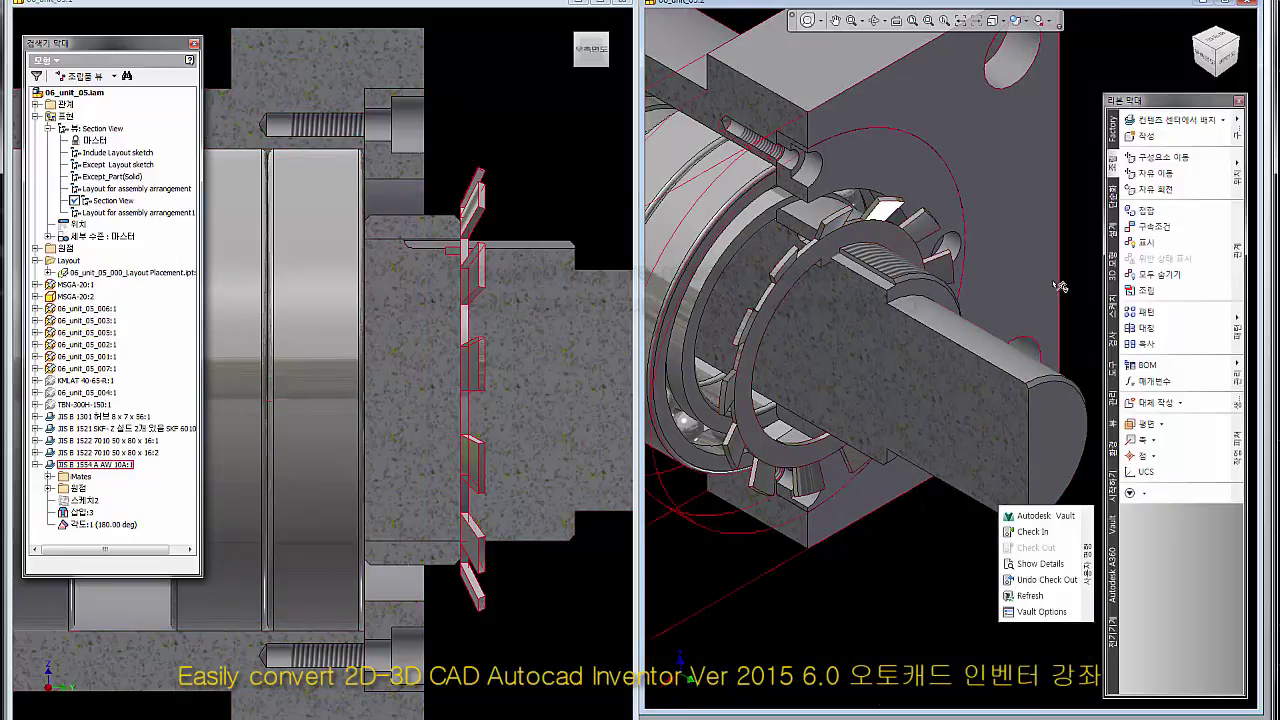
{"action": "left_click", "coordinate": [1078, 303]}
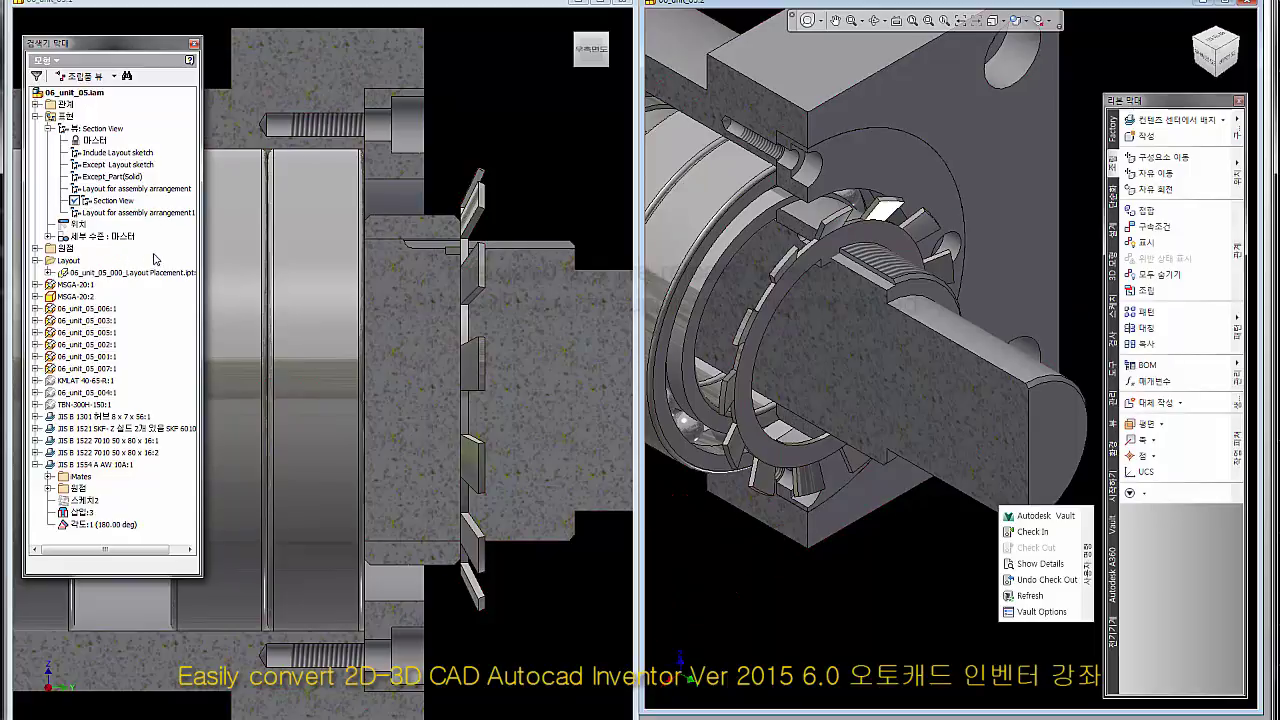
Activate 'Layout for assembly arrangement1' and show the right viewport isometric, zoomed on the nut.
{"action": "double_click", "coordinate": [130, 213]}
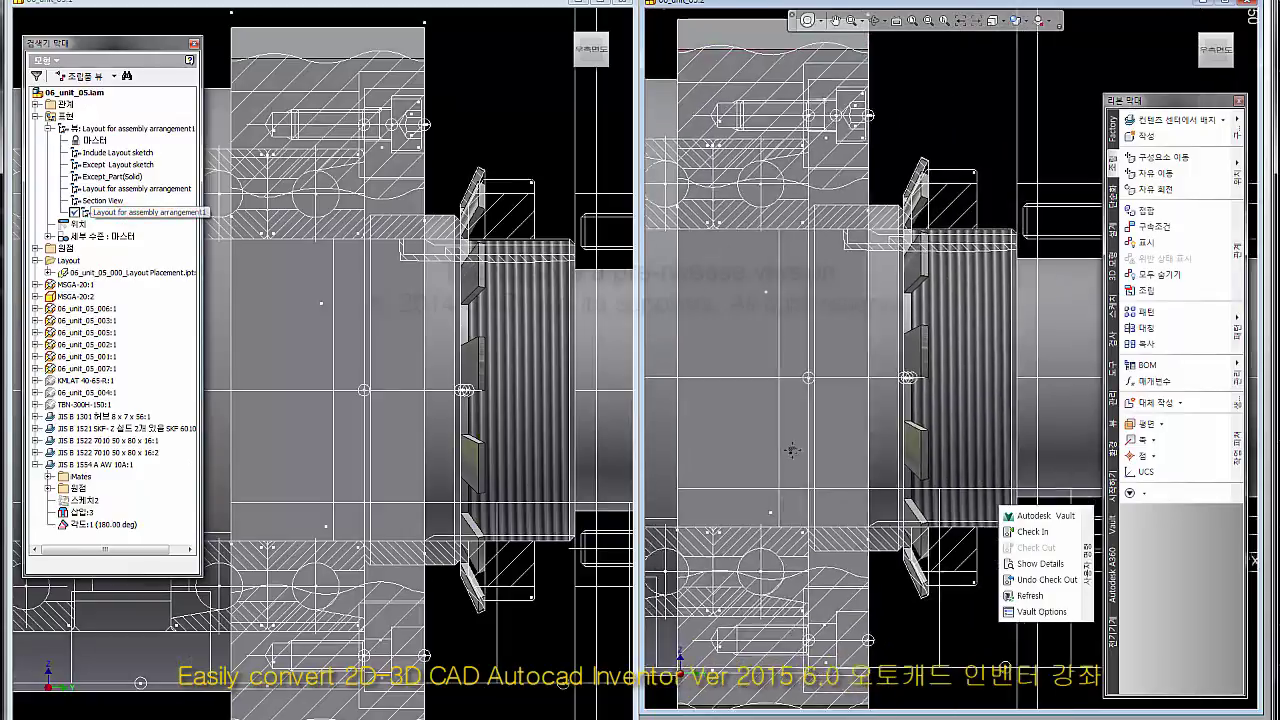
{"action": "left_click", "coordinate": [958, 90]}
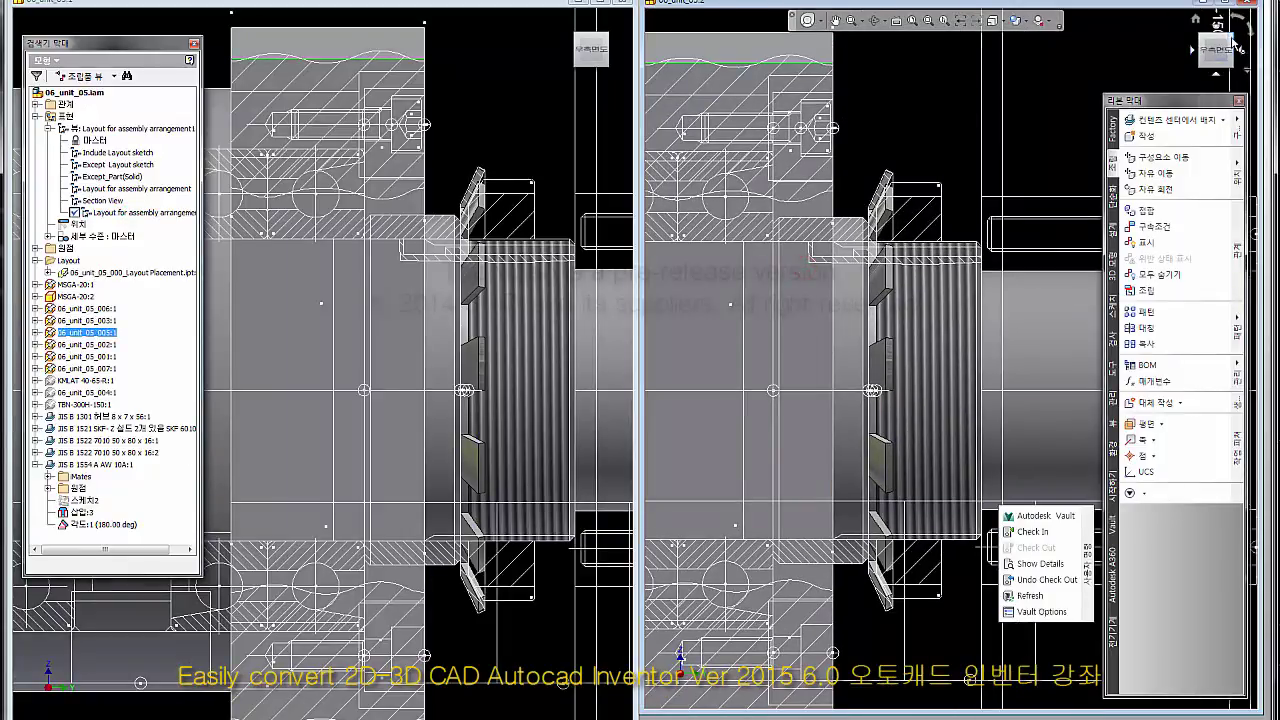
{"action": "left_click", "coordinate": [1204, 40]}
{"action": "scroll", "coordinate": [1033, 412], "scroll_direction": "down", "scroll_amount": 2}
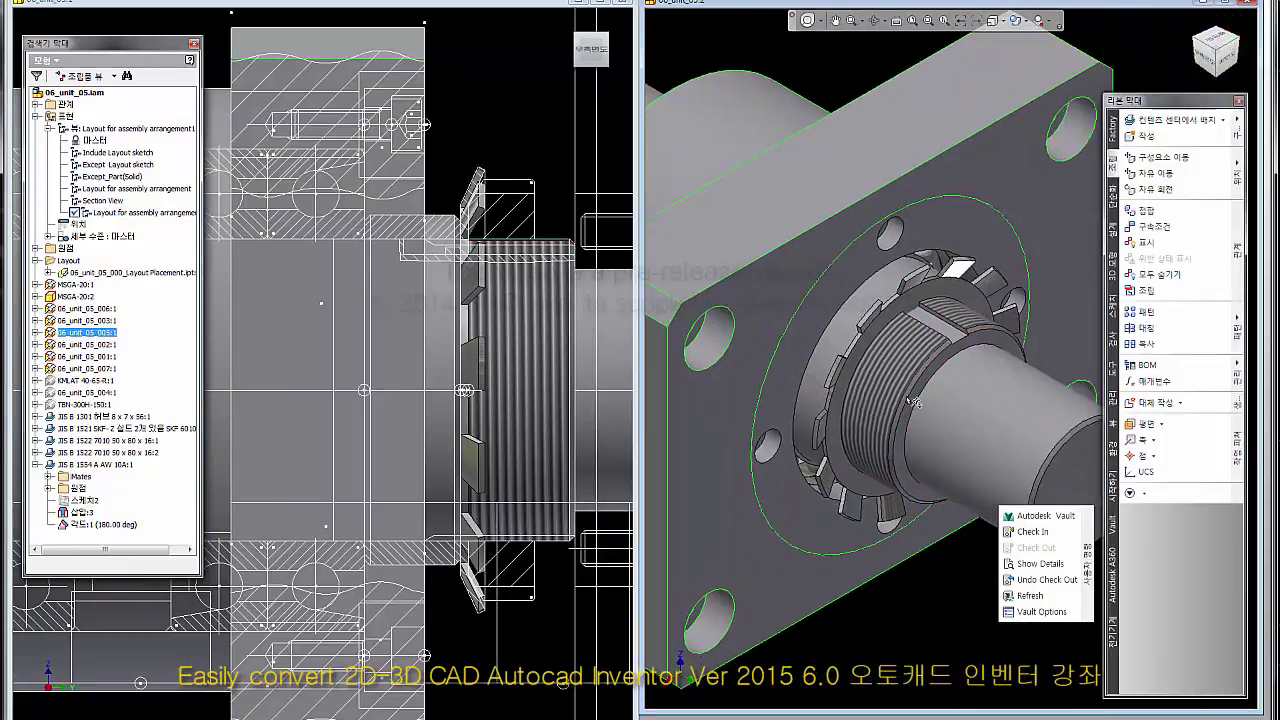
{"action": "scroll", "coordinate": [950, 430], "scroll_direction": "down", "scroll_amount": 3}
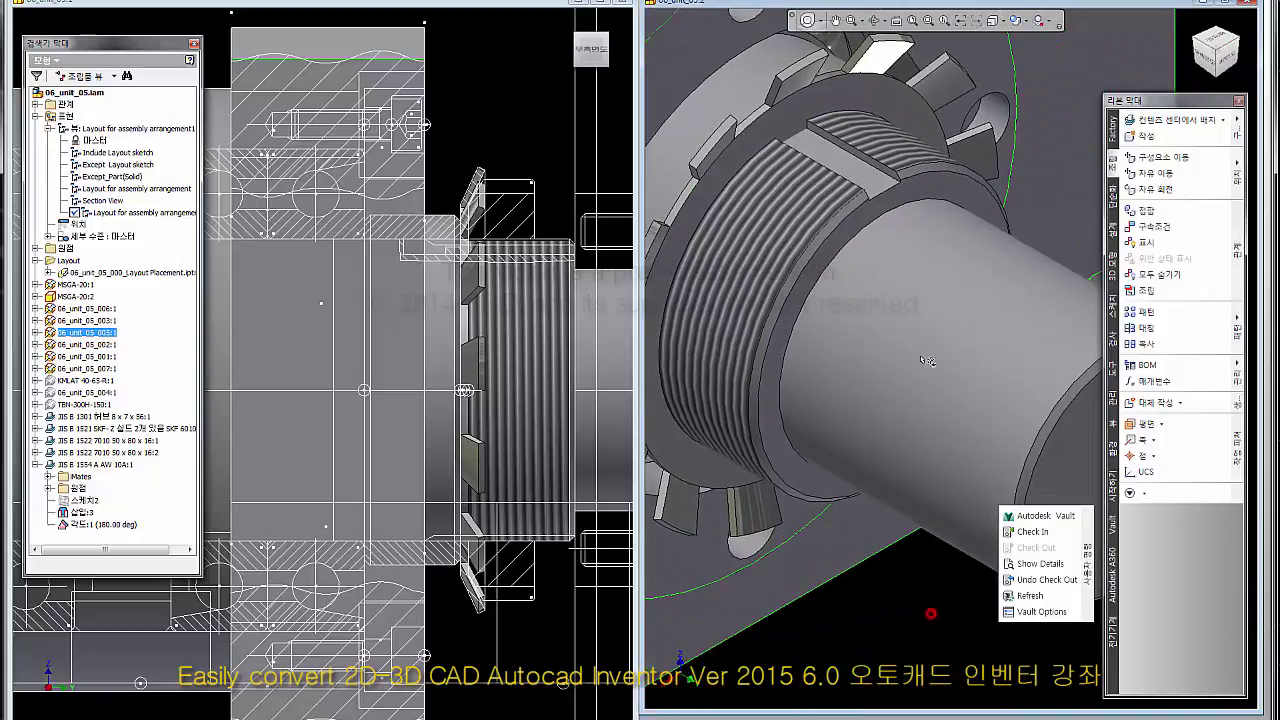
{"action": "scroll", "coordinate": [877, 200], "scroll_direction": "up", "scroll_amount": 2}
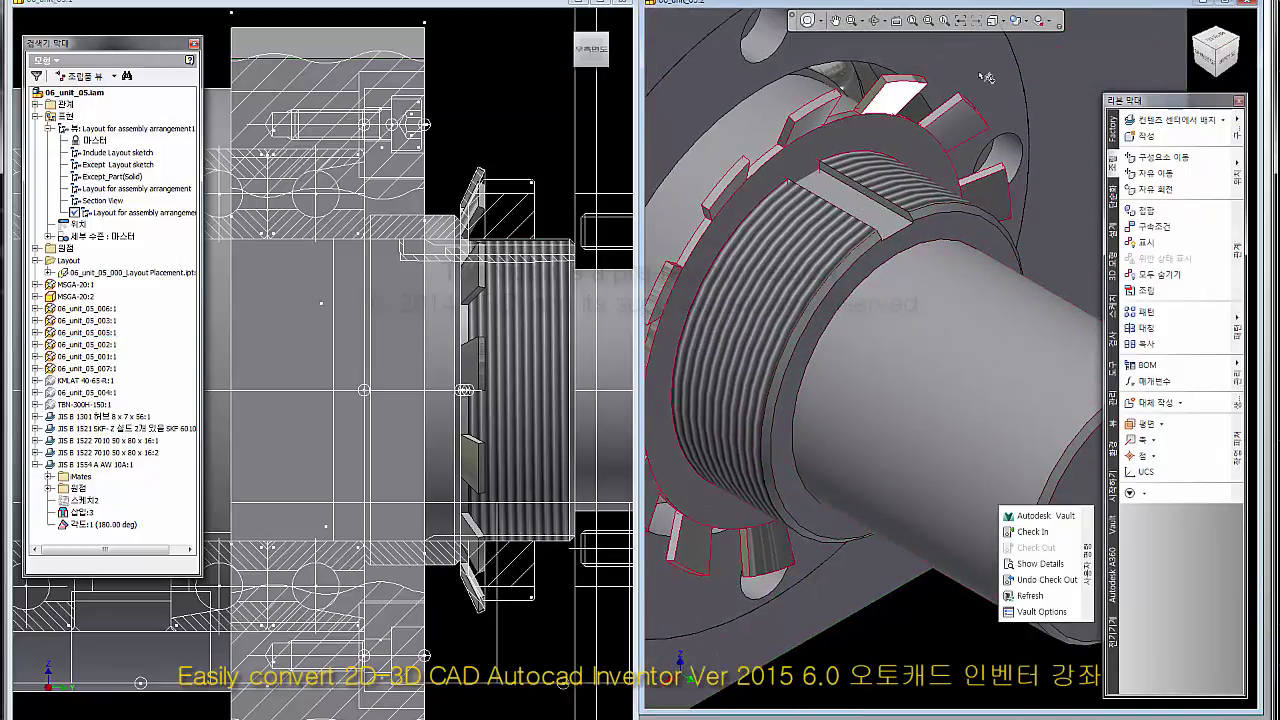
{"action": "left_click", "coordinate": [1030, 20]}
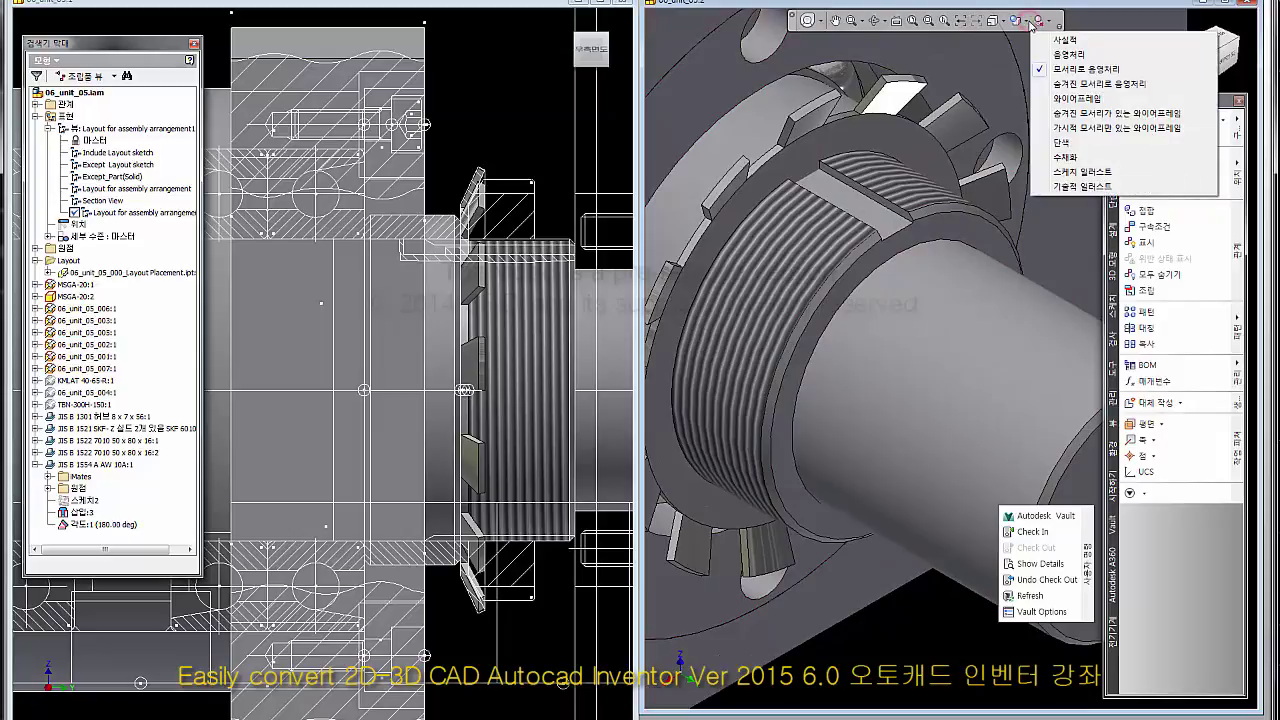
View the assembly in Wireframe briefly, then return to Shaded with Hidden Edges.
{"action": "left_click", "coordinate": [1075, 84]}
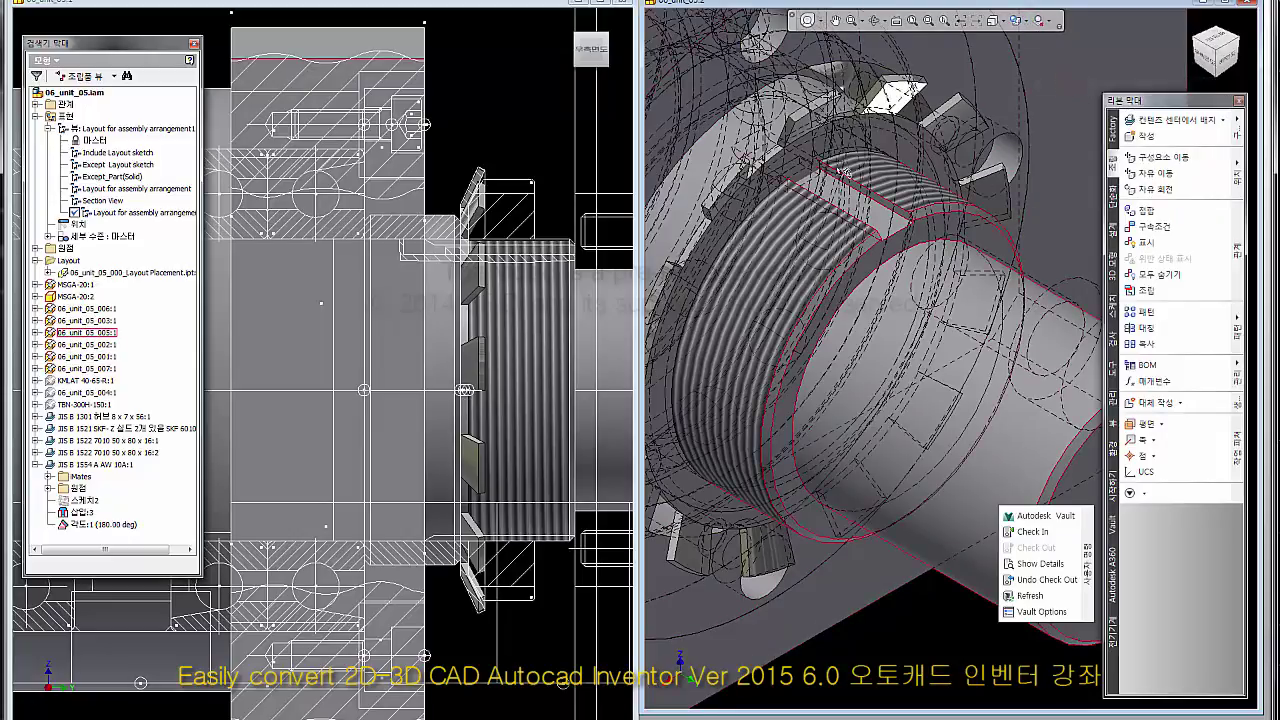
{"action": "scroll", "coordinate": [840, 169], "scroll_direction": "down", "scroll_amount": 3}
{"action": "left_click", "coordinate": [1049, 21]}
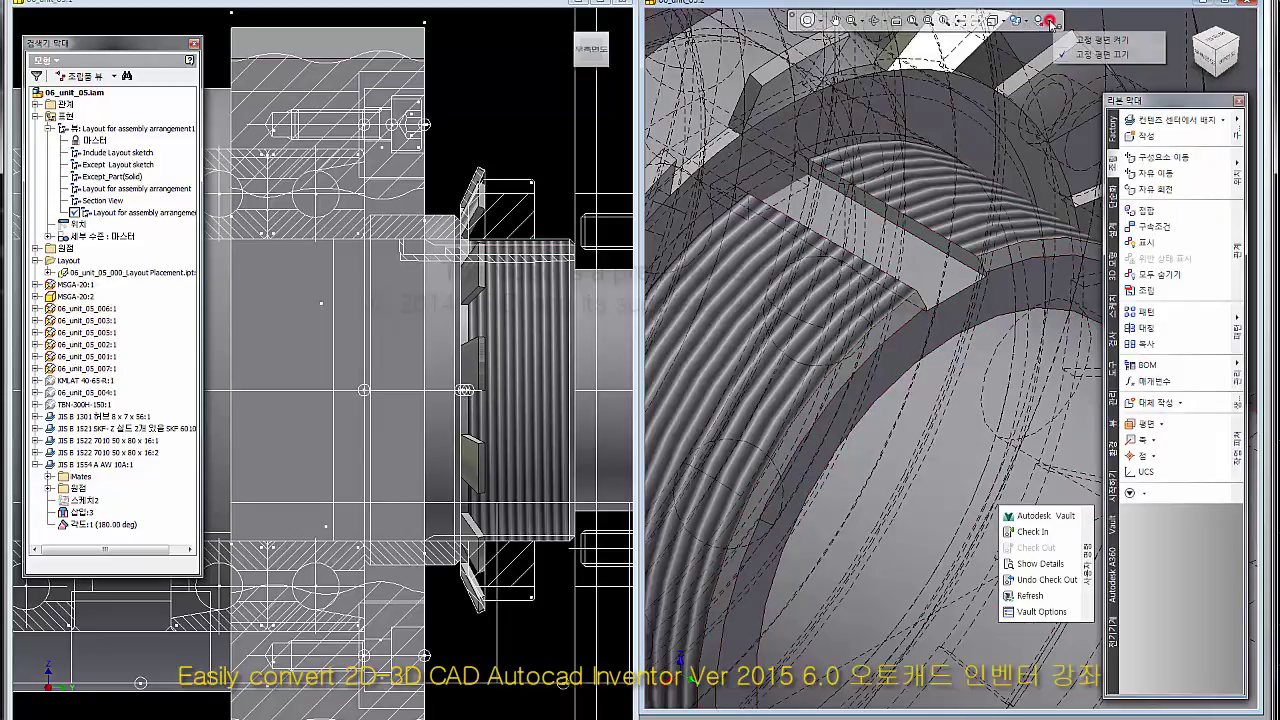
{"action": "left_click", "coordinate": [1022, 20]}
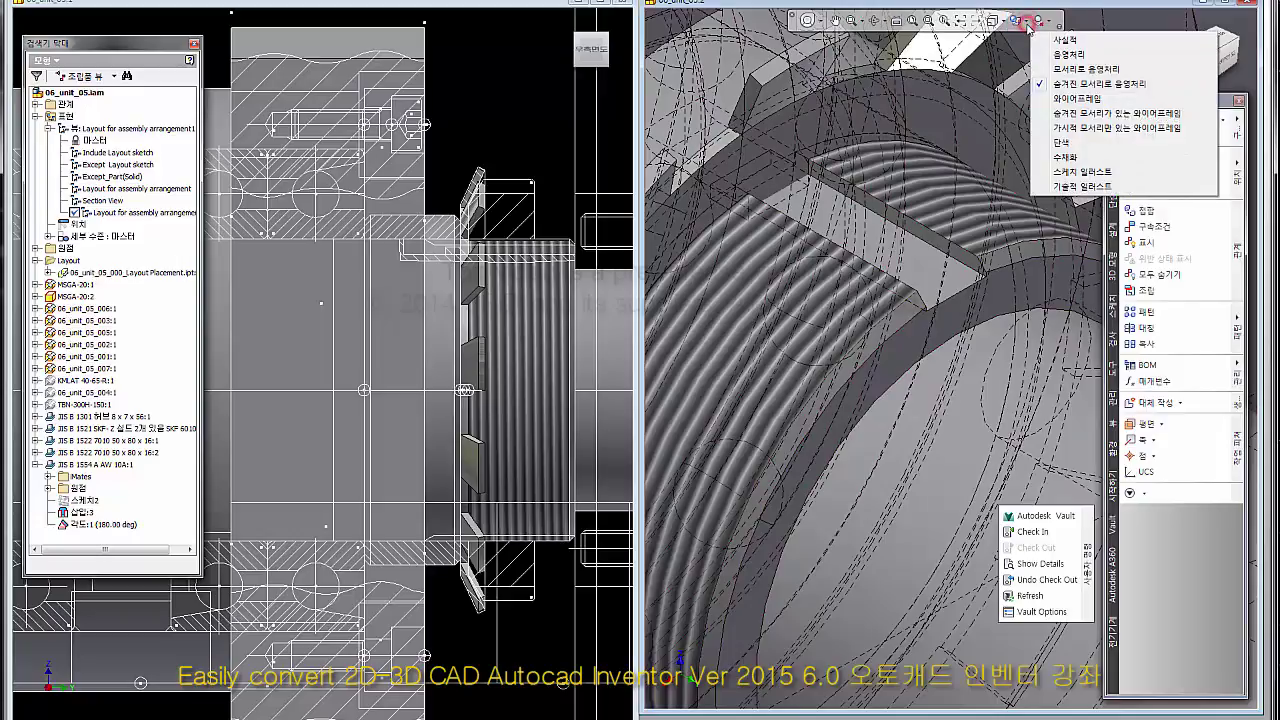
{"action": "left_click", "coordinate": [1078, 118]}
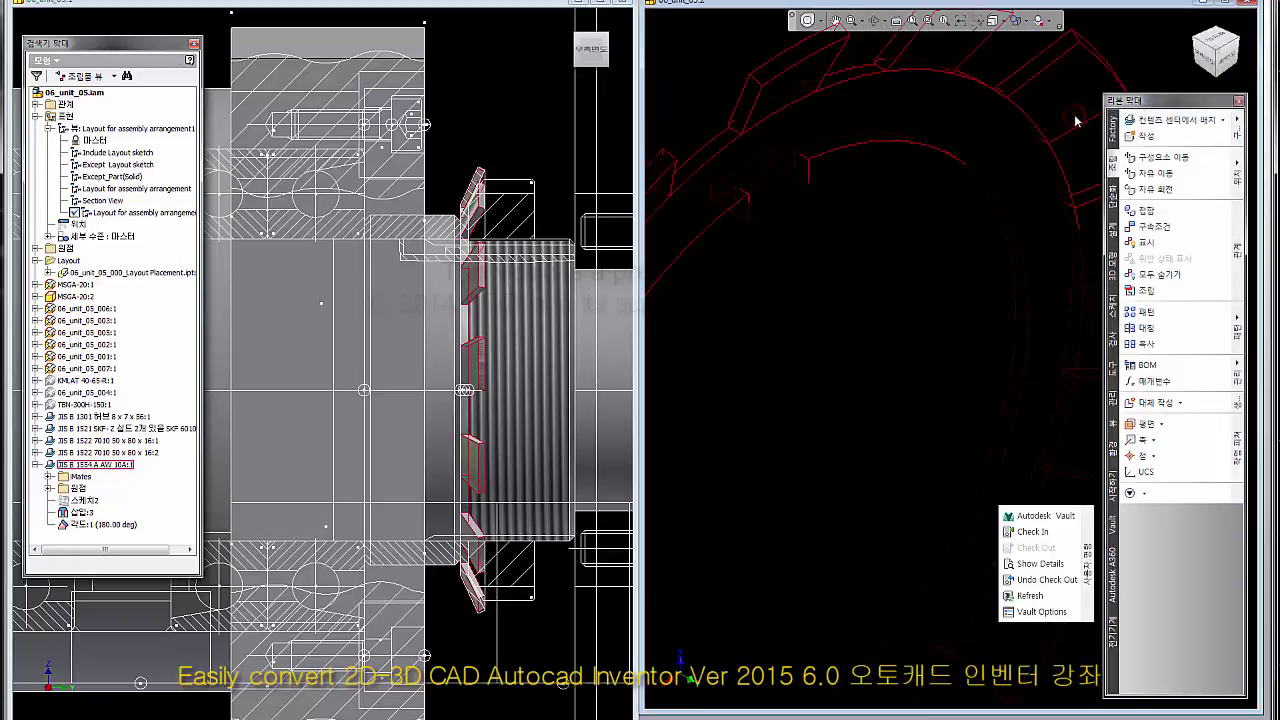
{"action": "left_click", "coordinate": [1018, 20]}
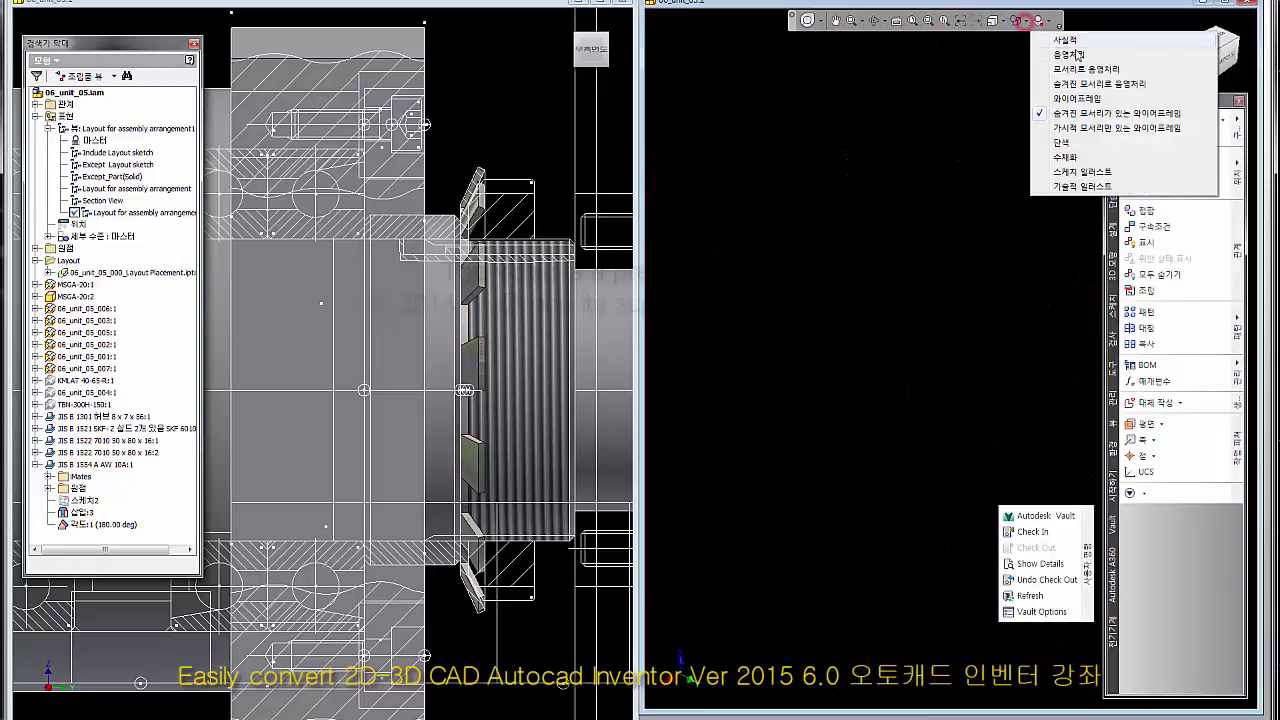
{"action": "left_click", "coordinate": [1076, 88]}
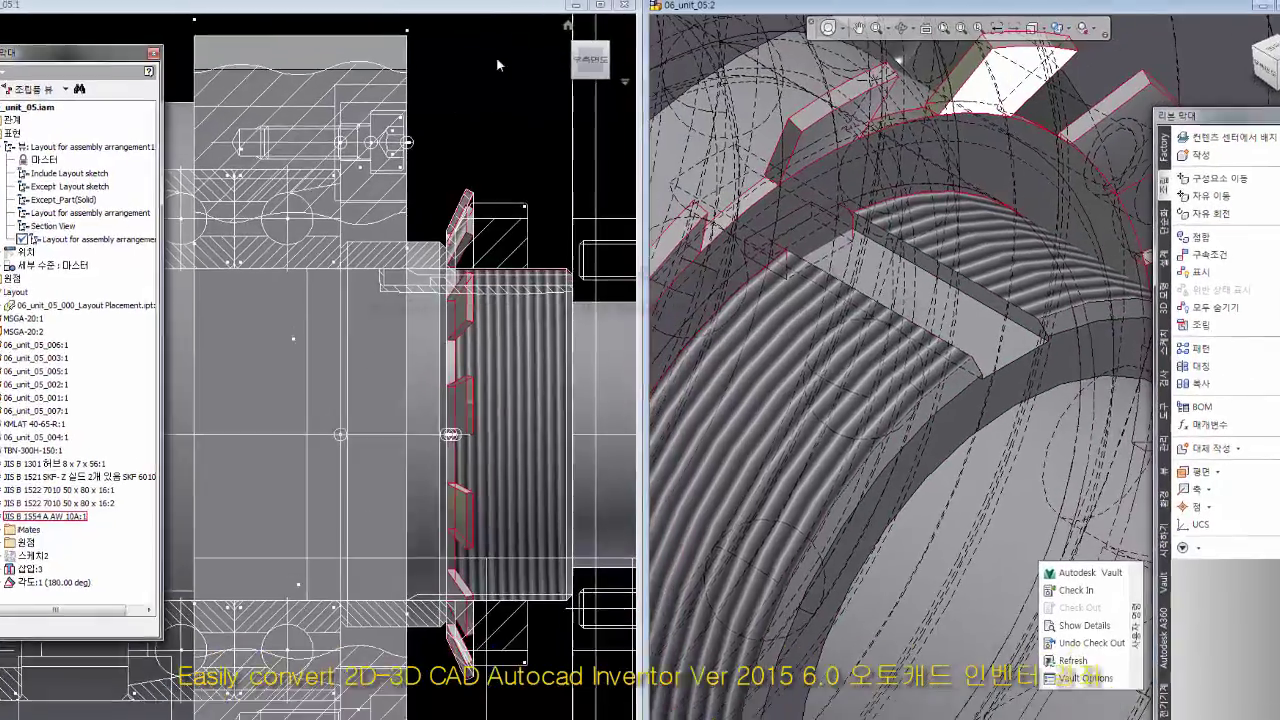
Start a Minimum Distance measurement and pick face 3 via Select Other as the first face.
{"action": "key", "text": "m"}
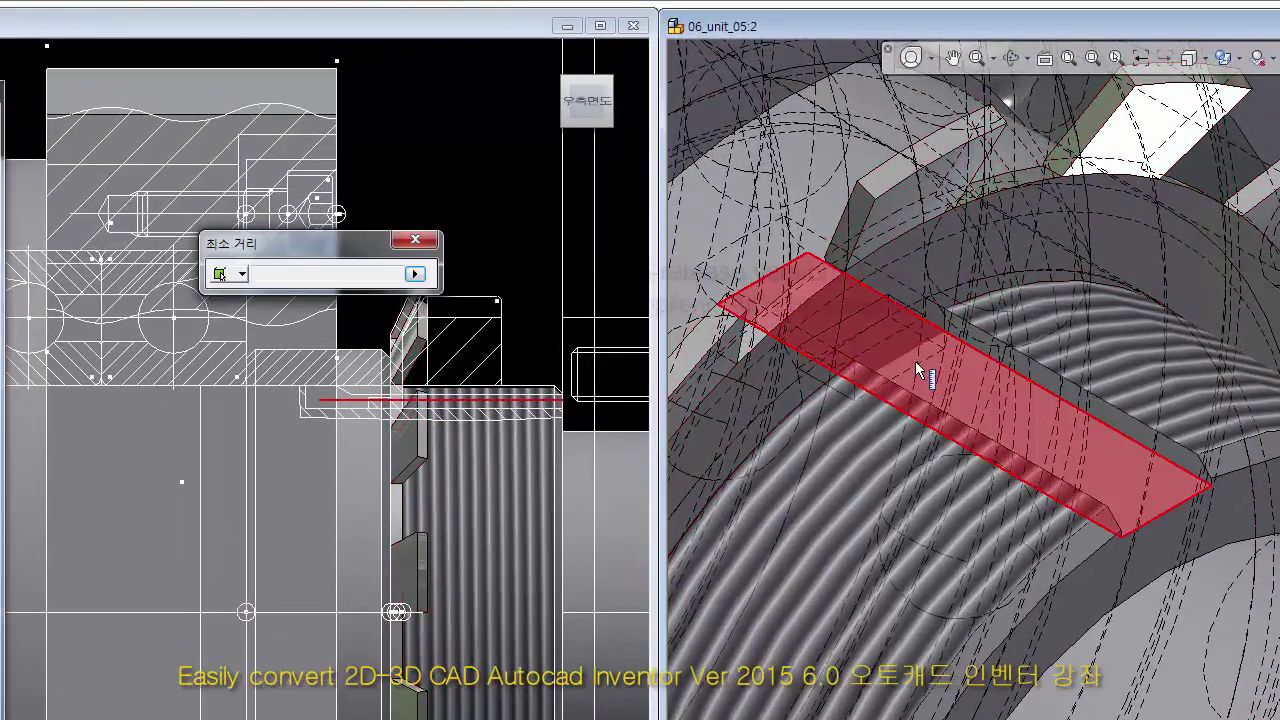
{"action": "scroll", "coordinate": [916, 364], "scroll_direction": "up", "scroll_amount": 2}
{"action": "scroll", "coordinate": [907, 364], "scroll_direction": "up", "scroll_amount": 2}
{"action": "scroll", "coordinate": [906, 366], "scroll_direction": "up", "scroll_amount": 2}
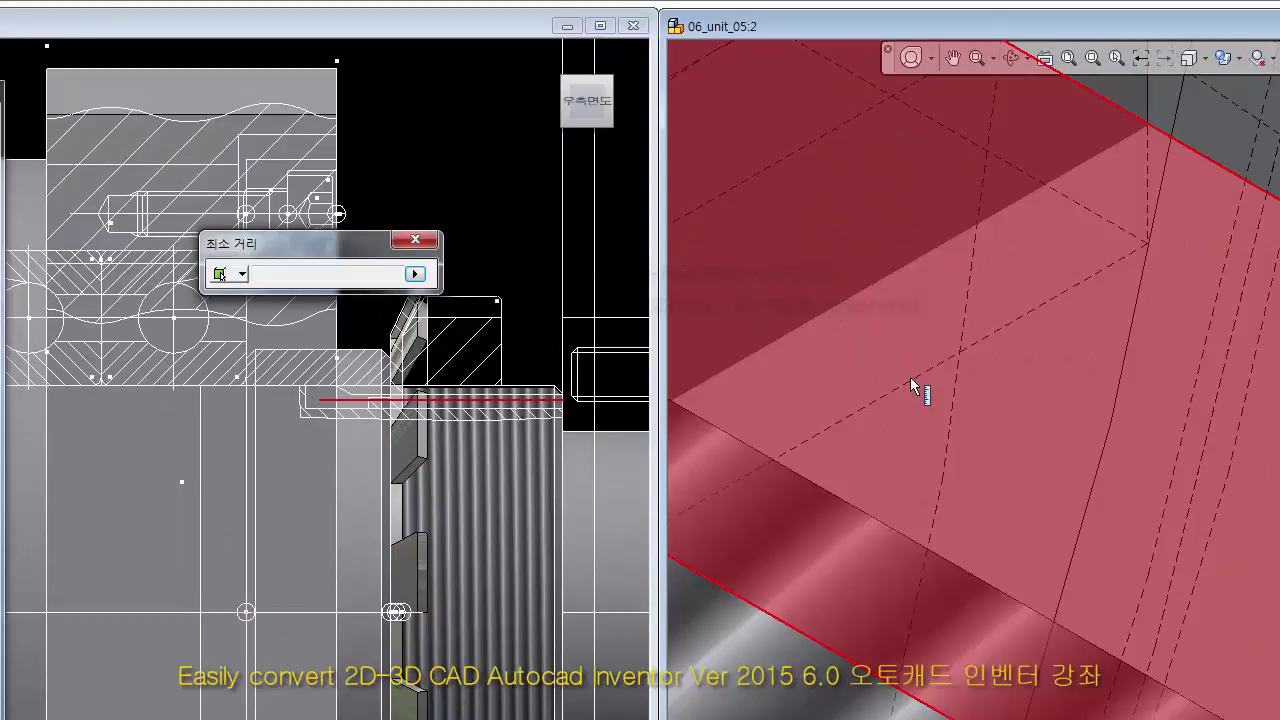
{"action": "scroll", "coordinate": [940, 380], "scroll_direction": "down", "scroll_amount": 3}
{"action": "scroll", "coordinate": [997, 331], "scroll_direction": "up", "scroll_amount": 2}
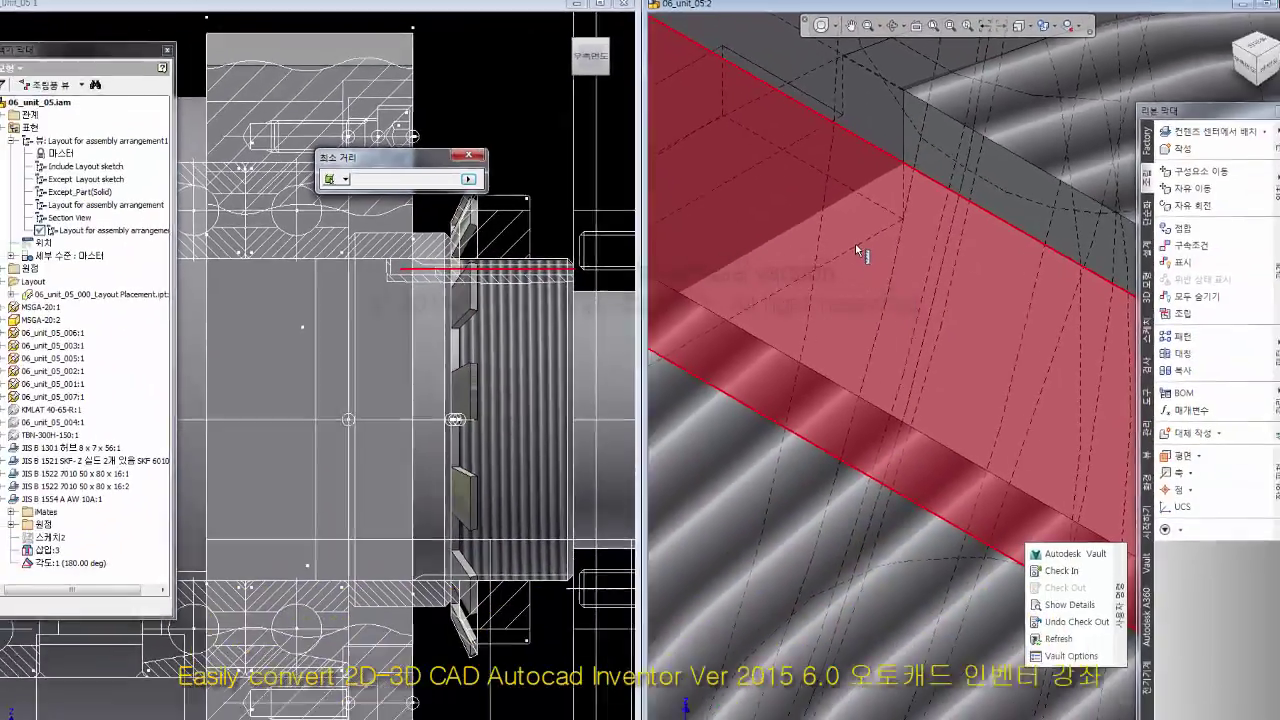
{"action": "left_click", "coordinate": [959, 368]}
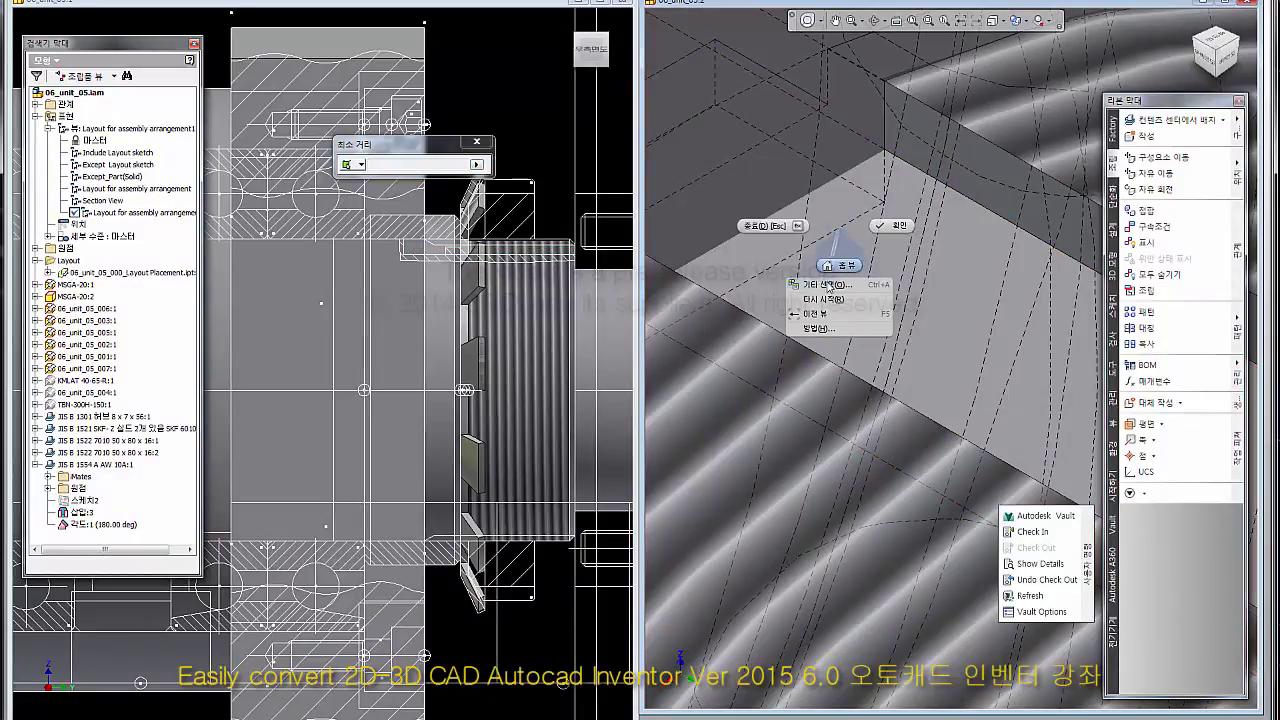
{"action": "left_click", "coordinate": [827, 287]}
{"action": "left_click", "coordinate": [847, 286]}
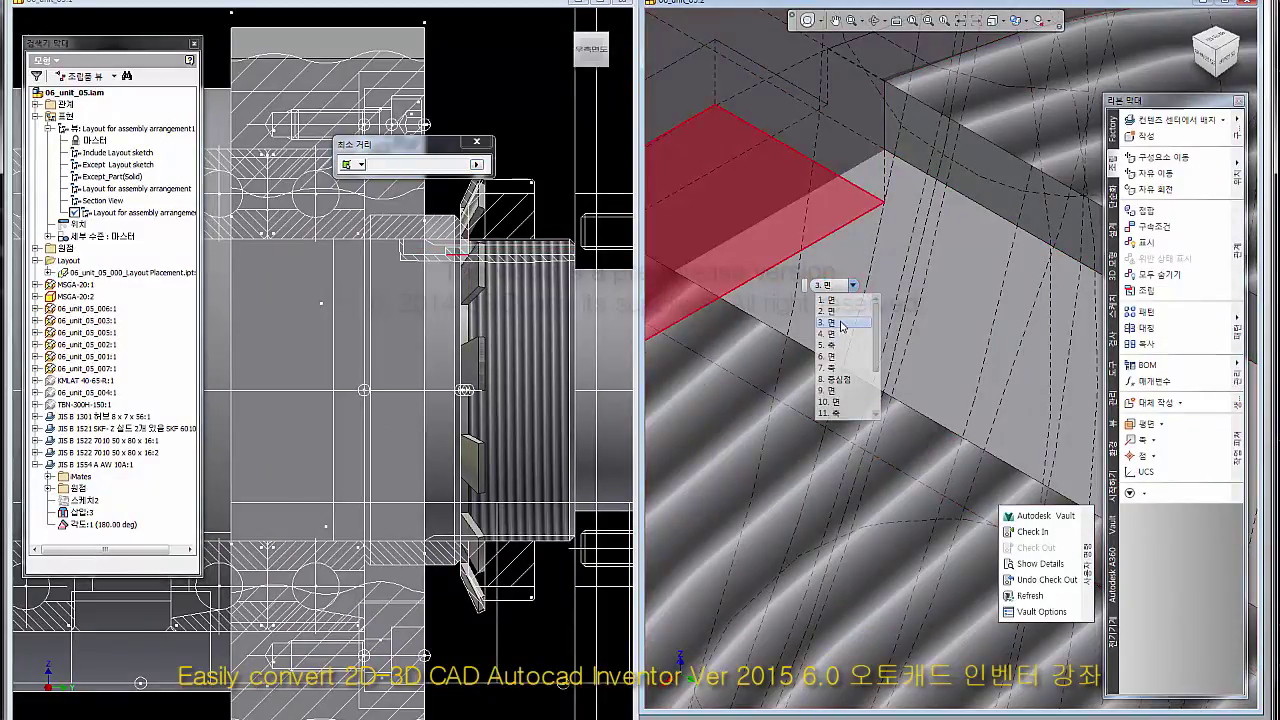
{"action": "left_click", "coordinate": [842, 325]}
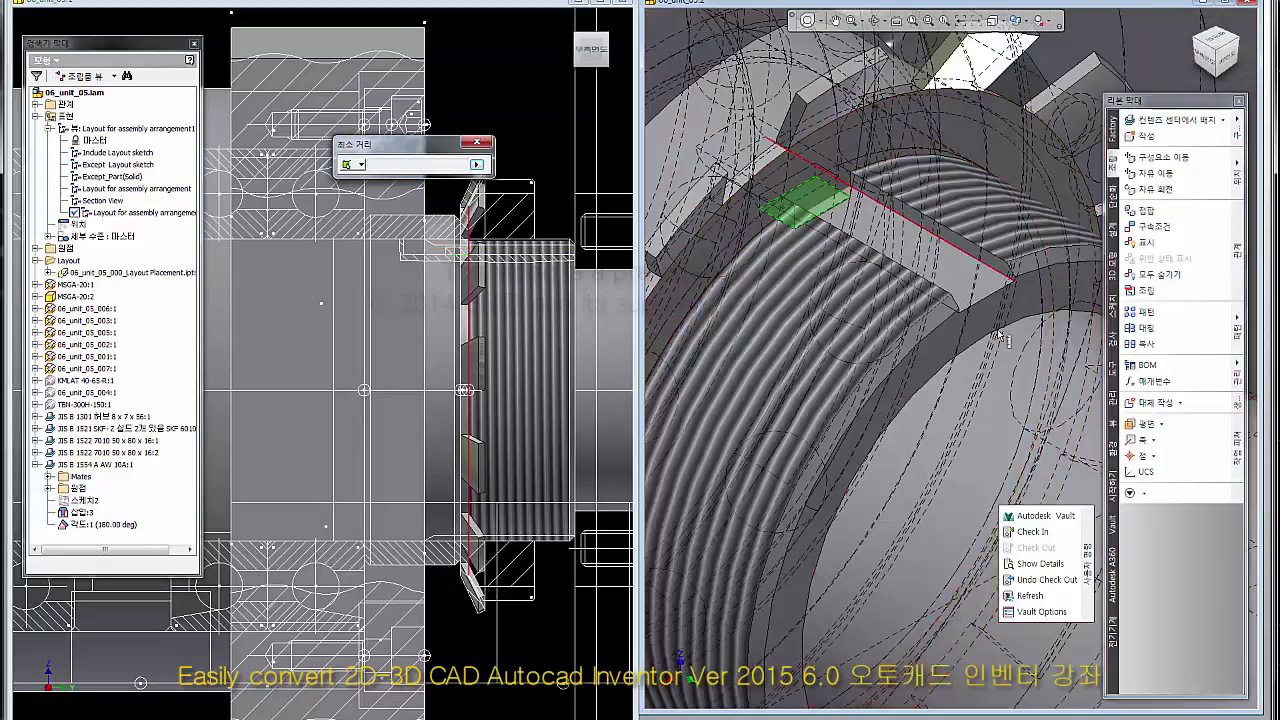
Pick the shaft slot face, read the 1 mm gap, and close the measurement.
{"action": "middle_click_drag", "start_coordinate": [1000, 337], "coordinate": [912, 262]}
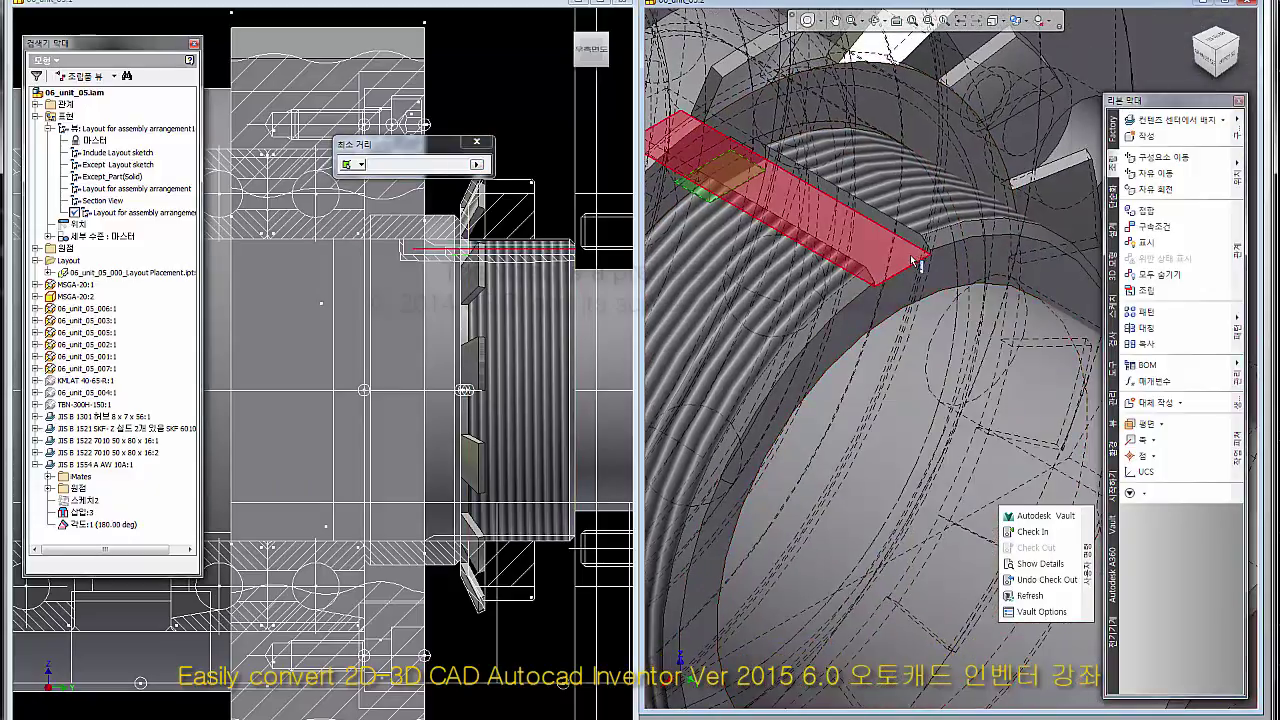
{"action": "left_click", "coordinate": [912, 262]}
{"action": "left_click_drag", "start_coordinate": [440, 146], "coordinate": [590, 192]}
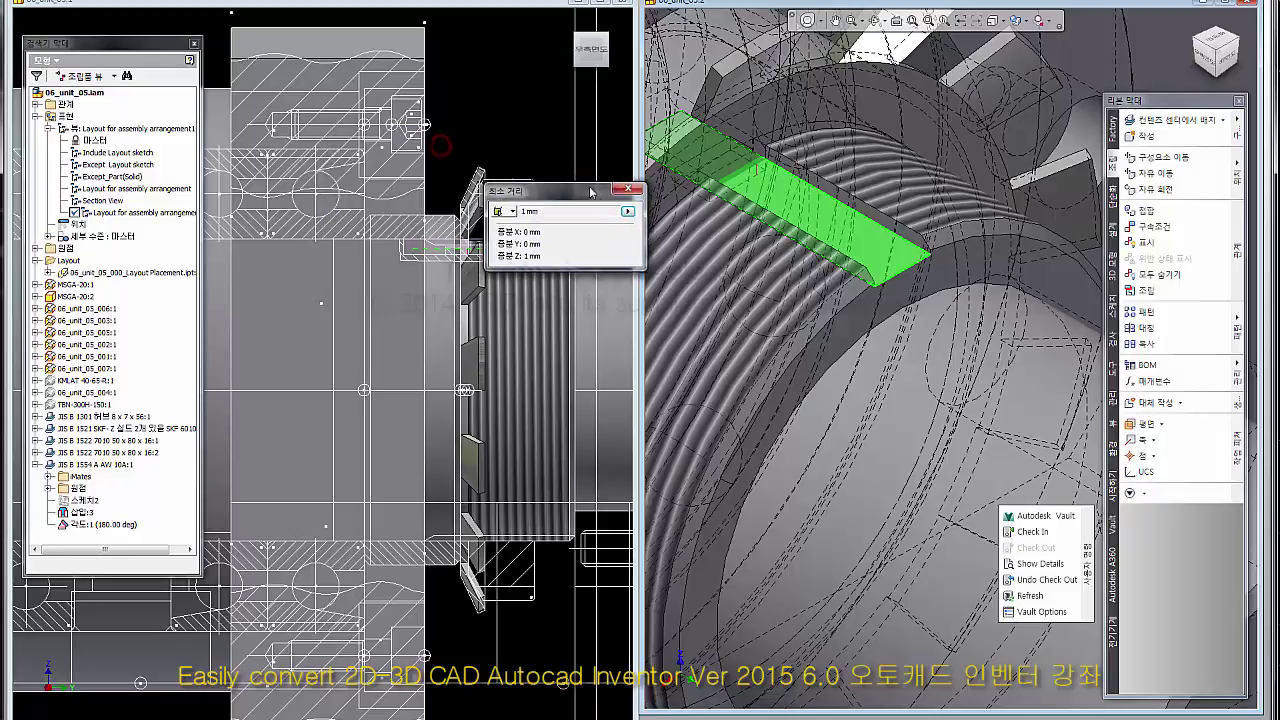
{"action": "left_click", "coordinate": [636, 190]}
Open the shaft part 06_unit_05_006 on its own from the assembly.
{"action": "middle_click_drag", "start_coordinate": [836, 248], "coordinate": [850, 261], "text": "shift"}
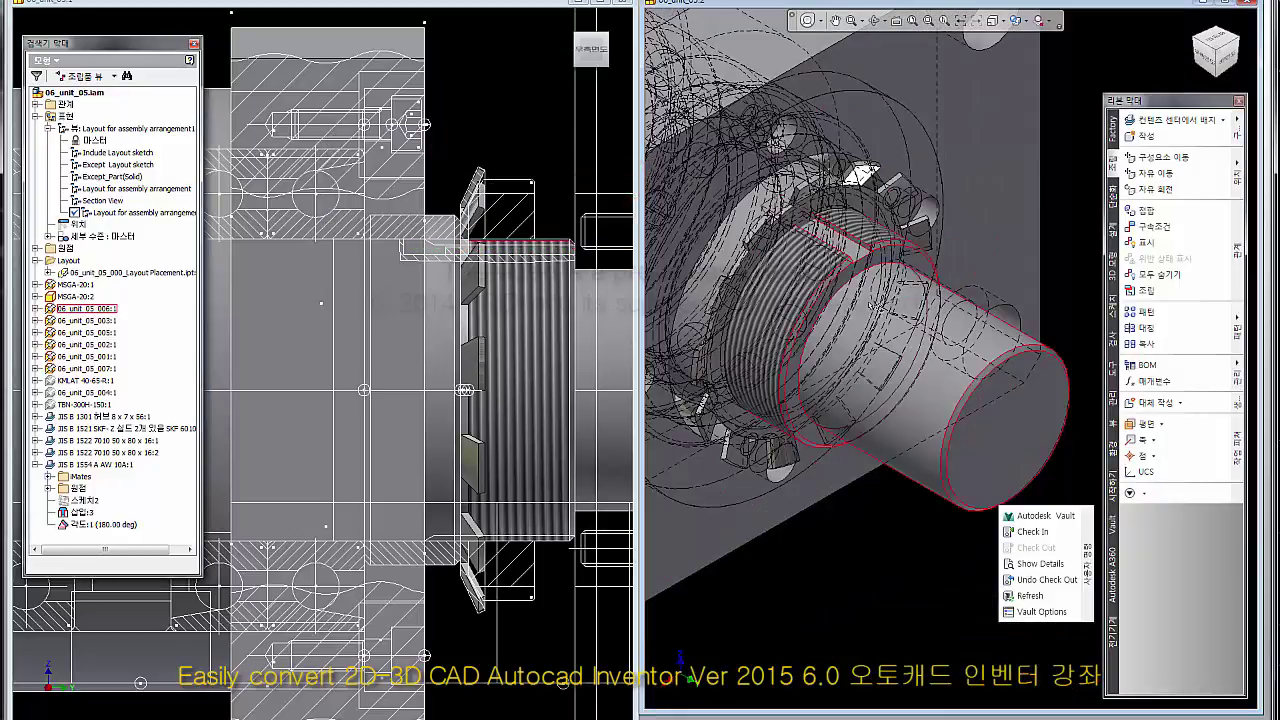
{"action": "middle_click_drag", "start_coordinate": [1060, 355], "coordinate": [1040, 345], "text": "shift"}
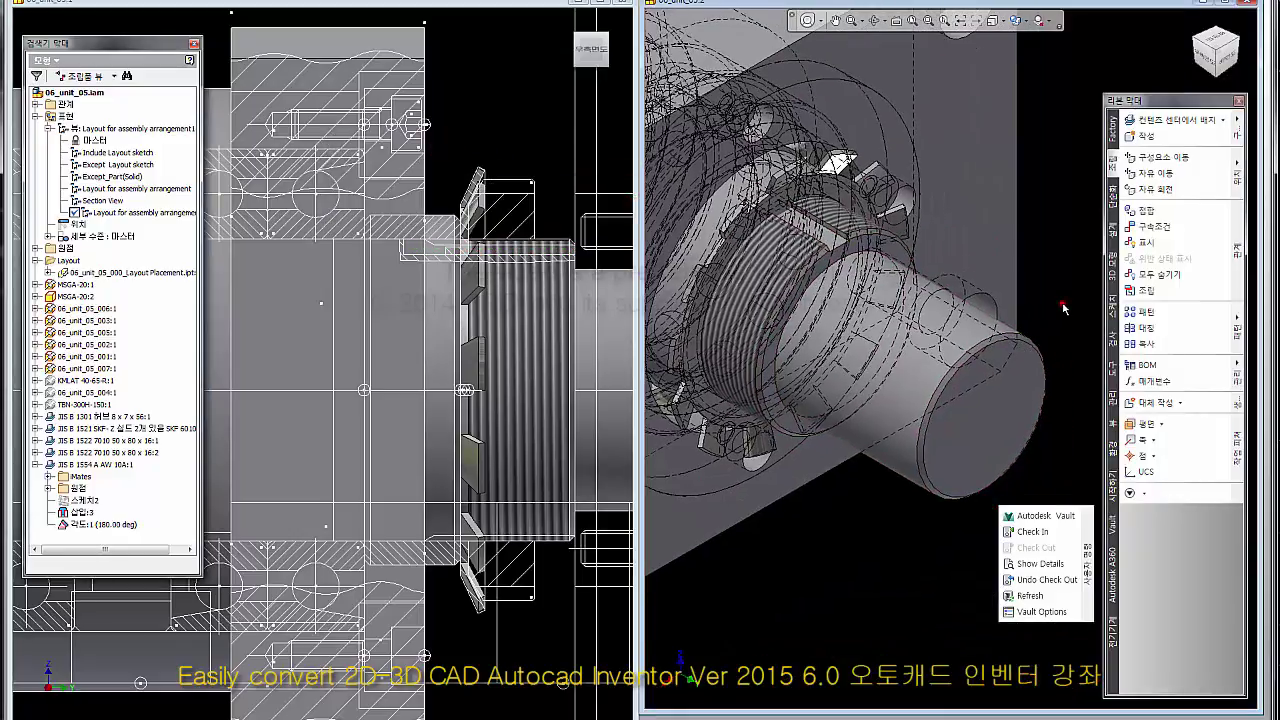
{"action": "left_click", "coordinate": [963, 345]}
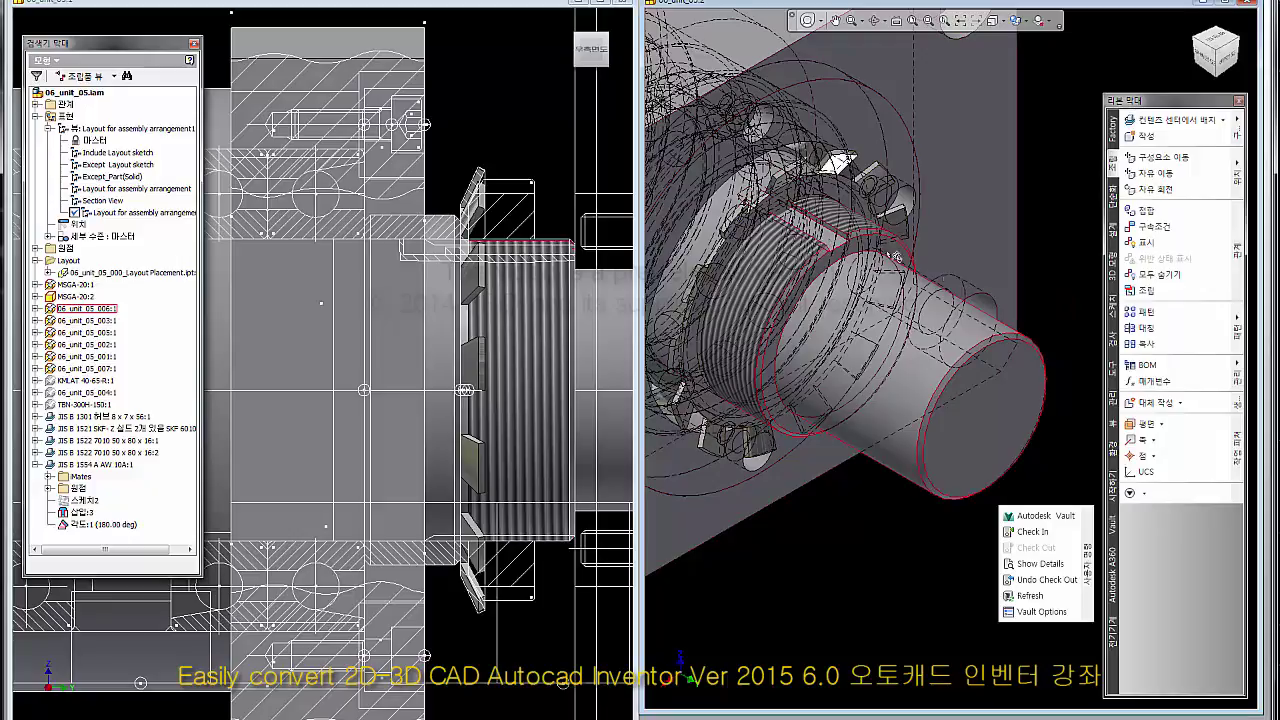
{"action": "right_click", "coordinate": [962, 345]}
{"action": "left_click", "coordinate": [997, 240]}
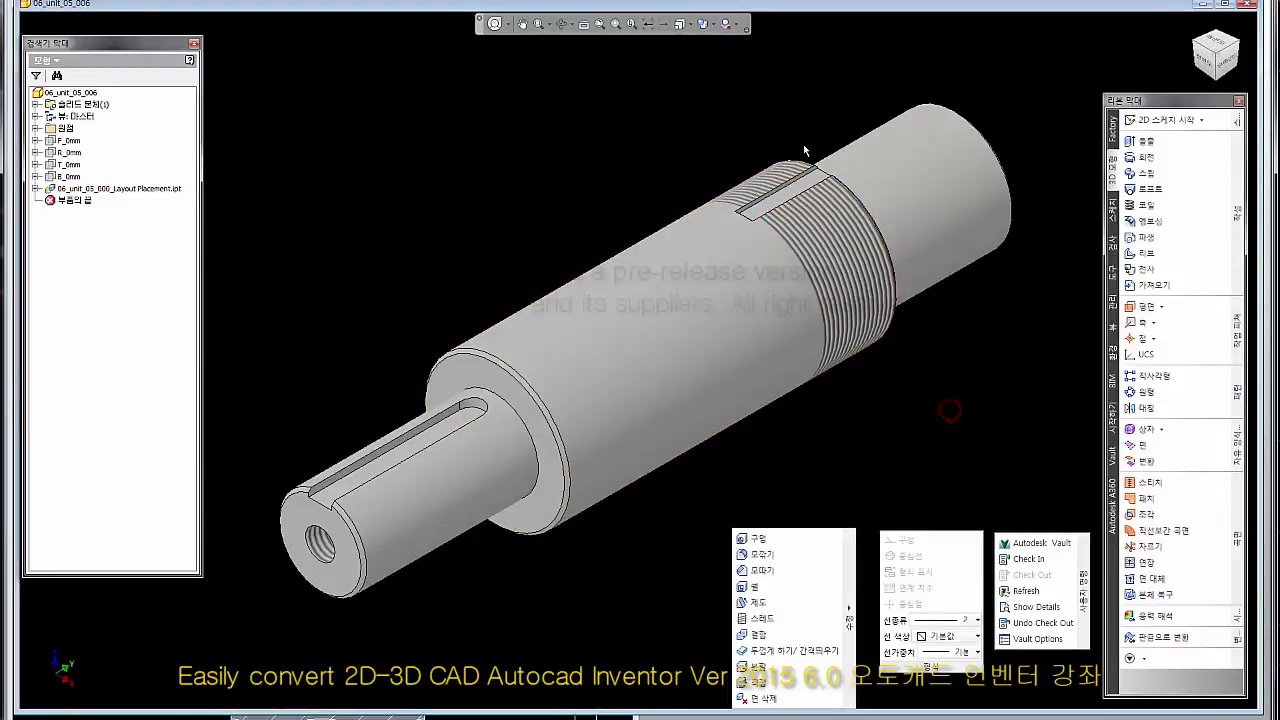
Zoom Selected onto the slot floor face on the threaded collar.
{"action": "scroll", "coordinate": [805, 143], "scroll_direction": "up", "scroll_amount": 3}
{"action": "left_click", "coordinate": [822, 203]}
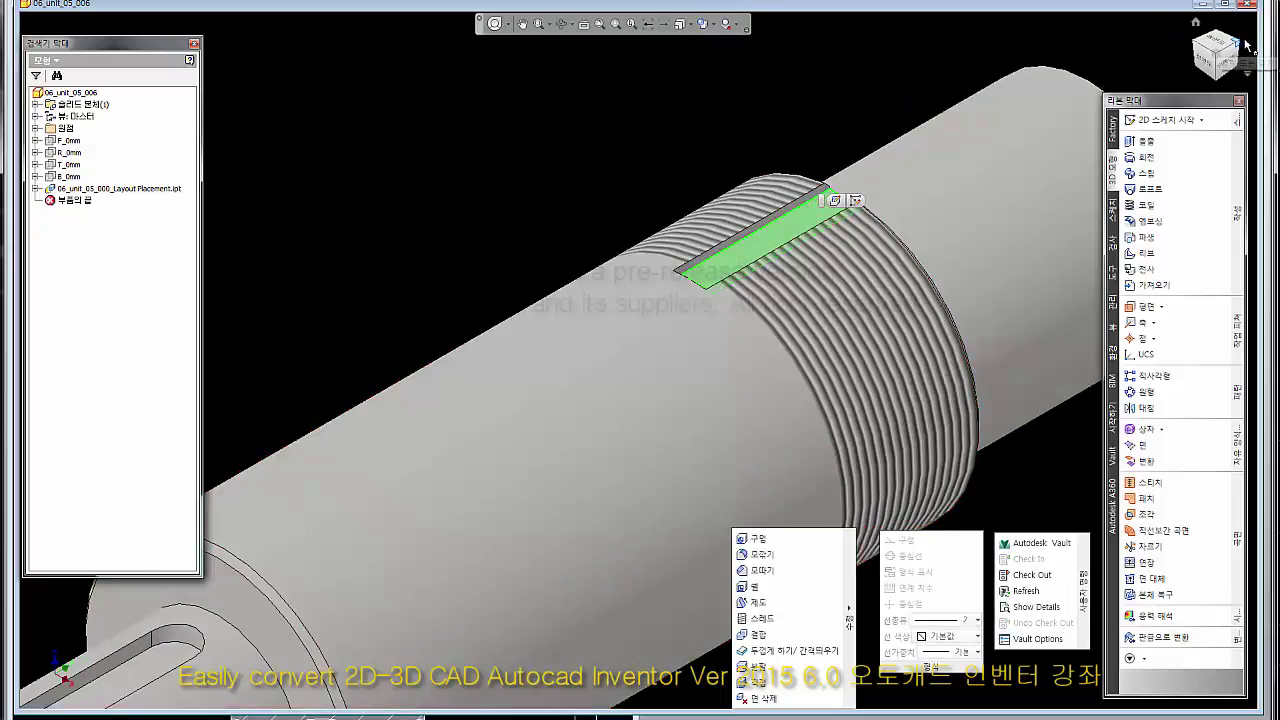
{"action": "key", "text": "End"}
{"action": "left_click", "coordinate": [936, 148]}
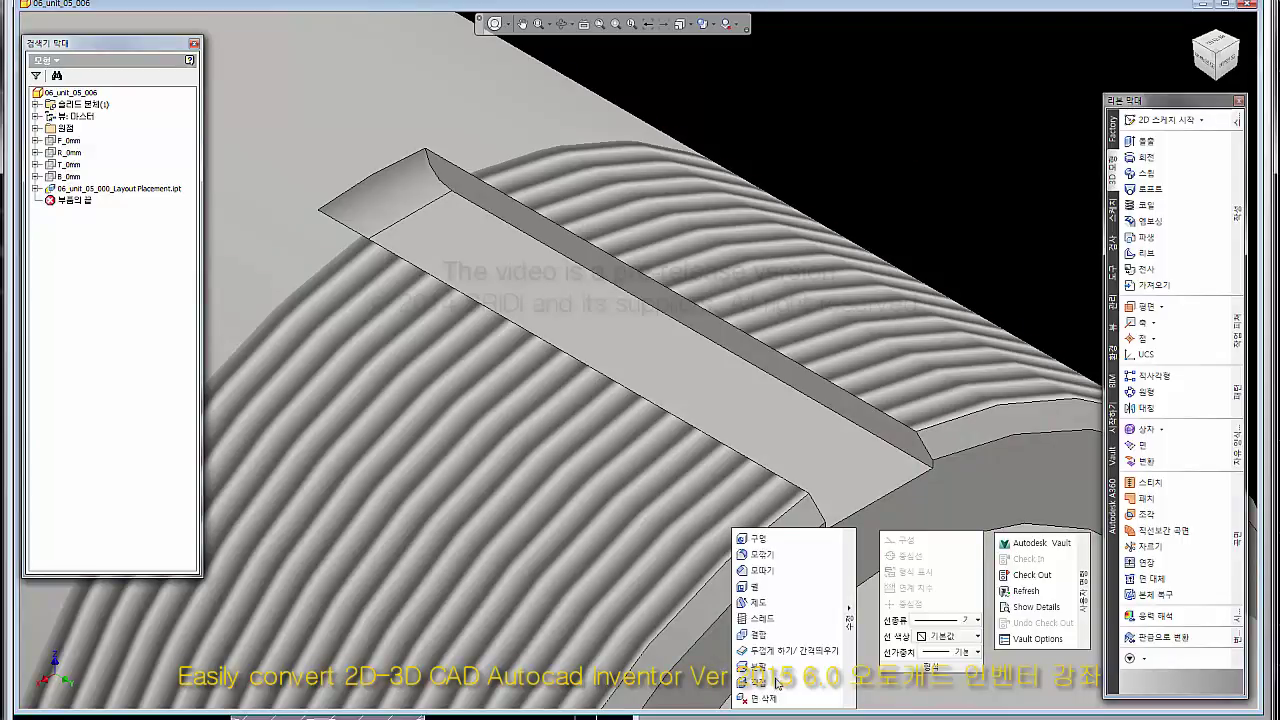
Direct Edit Move the slot floor face -1.25 mm, accept the Vault check-out, and close the part.
{"action": "left_click", "coordinate": [758, 684]}
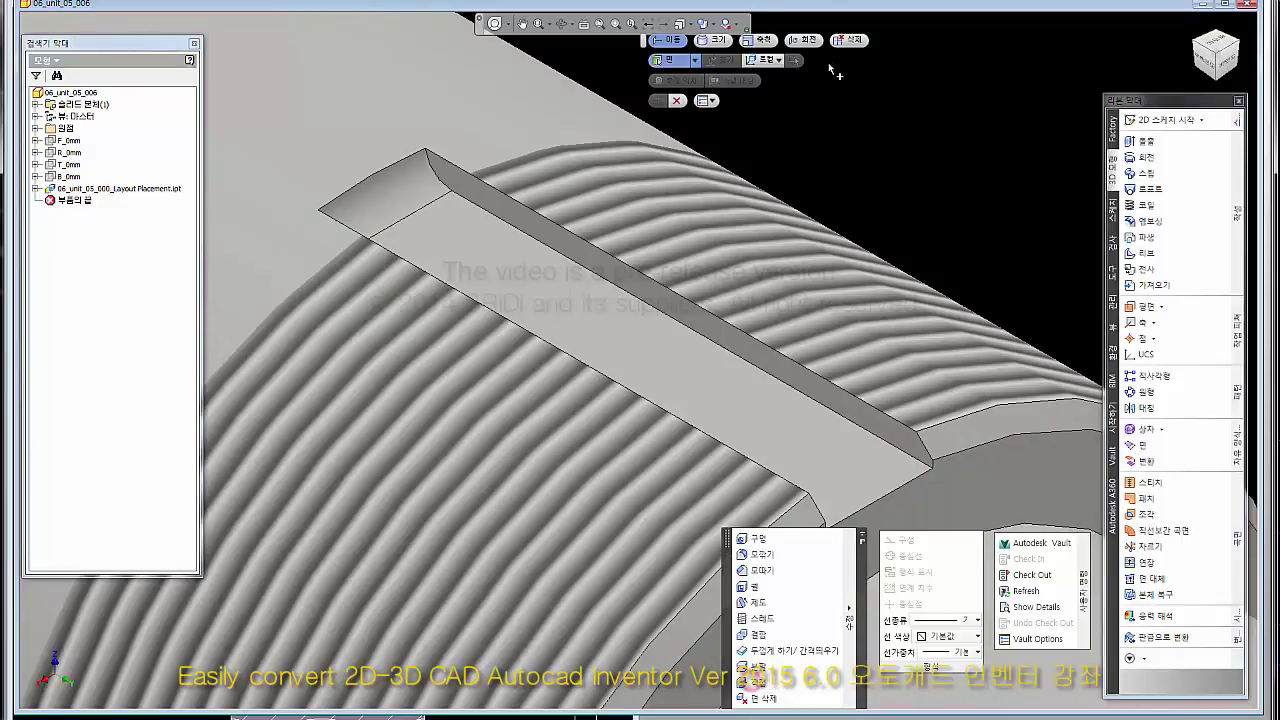
{"action": "left_click", "coordinate": [530, 270]}
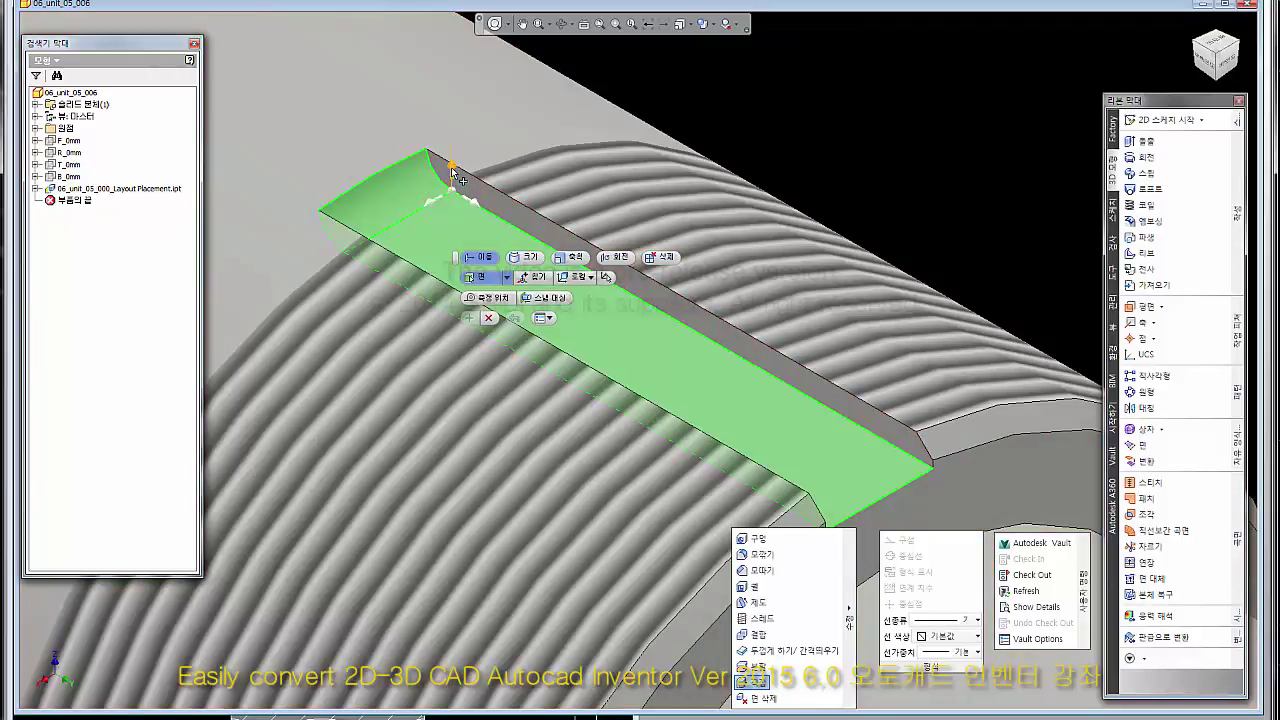
{"action": "mouse_move", "coordinate": [453, 175]}
{"action": "left_mouse_down"}
{"action": "mouse_move", "coordinate": [458, 208]}
{"action": "mouse_move", "coordinate": [451, 200]}
{"action": "left_mouse_up"}
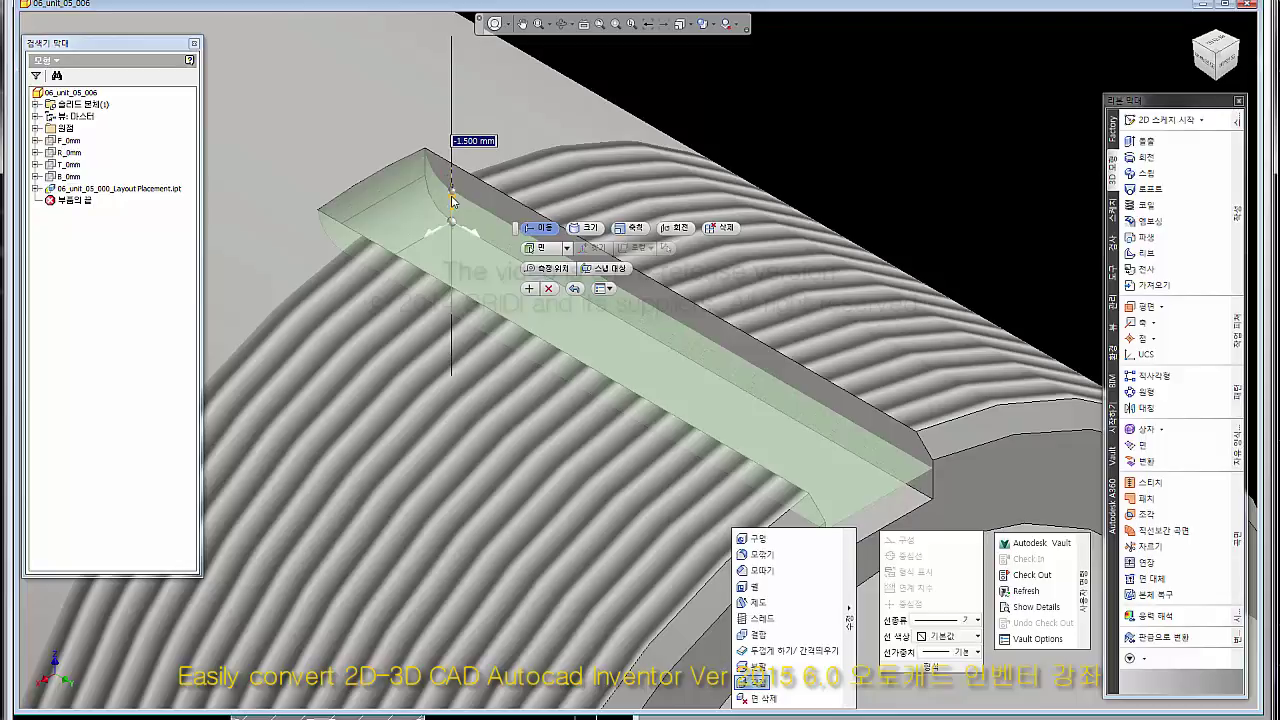
{"action": "left_click", "coordinate": [529, 292]}
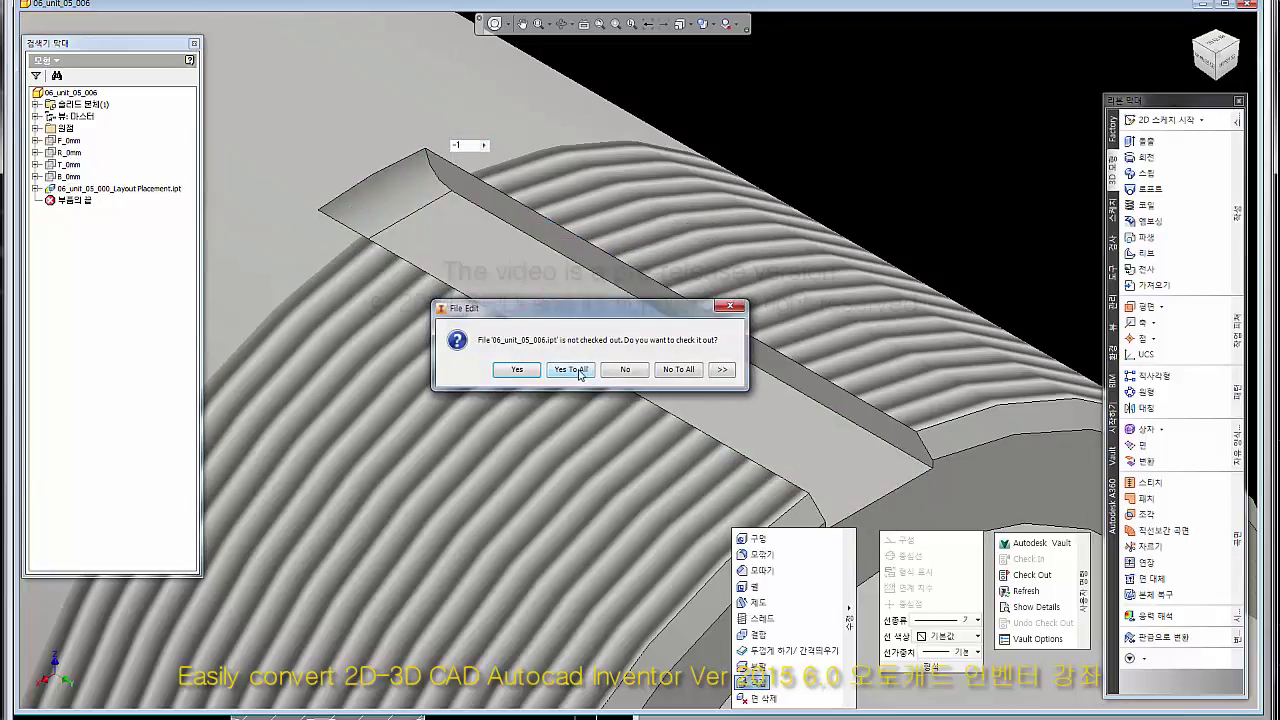
{"action": "left_click_drag", "start_coordinate": [583, 303], "coordinate": [614, 232]}
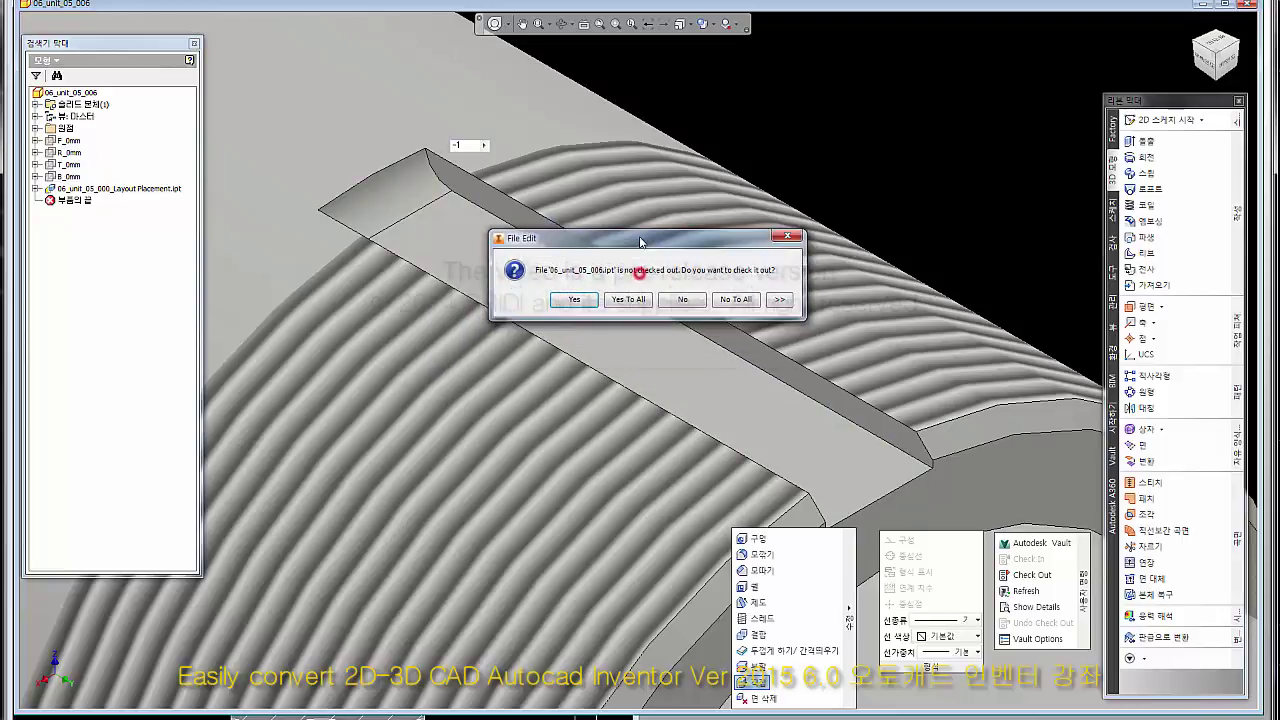
{"action": "left_click", "coordinate": [631, 298]}
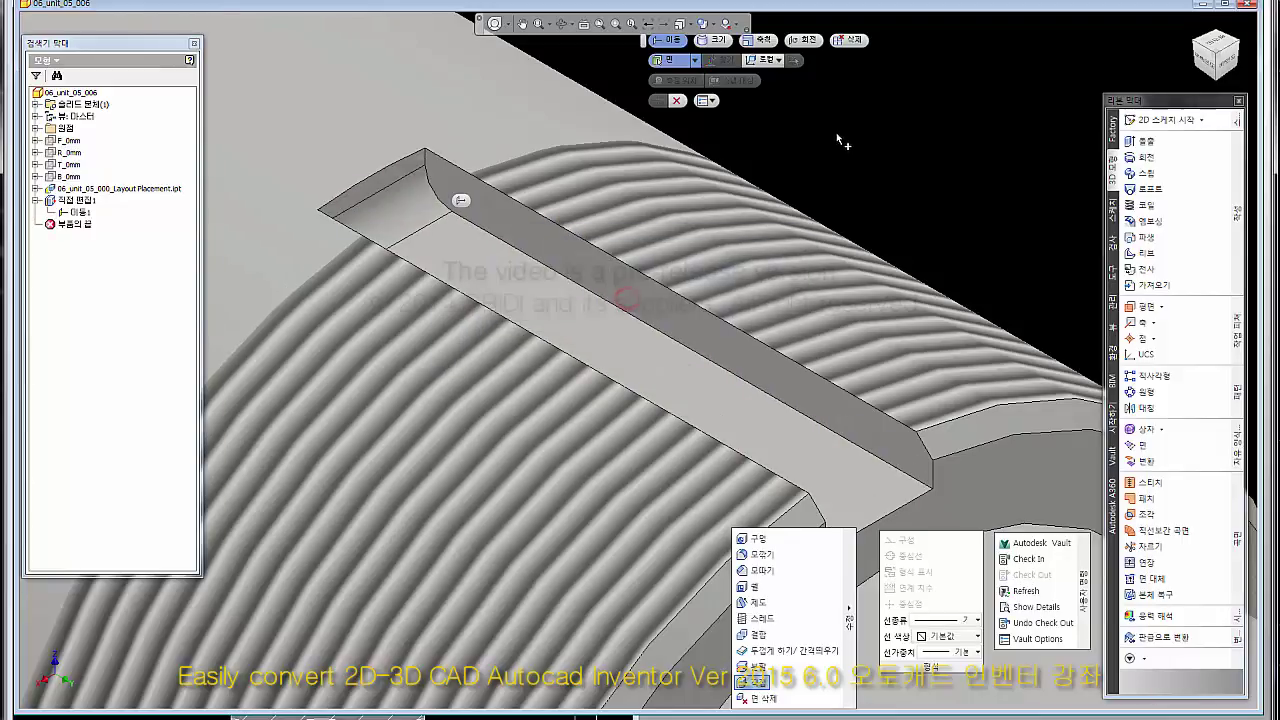
{"action": "left_click", "coordinate": [679, 101]}
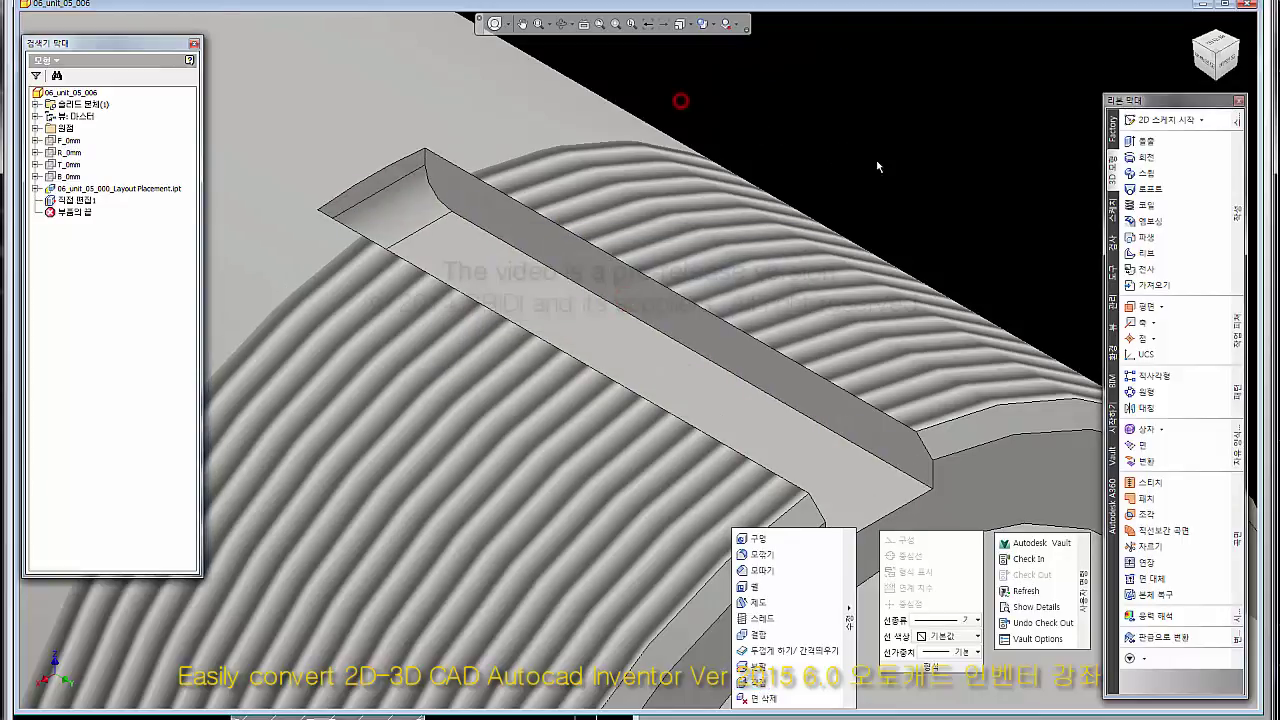
{"action": "left_click", "coordinate": [932, 158]}
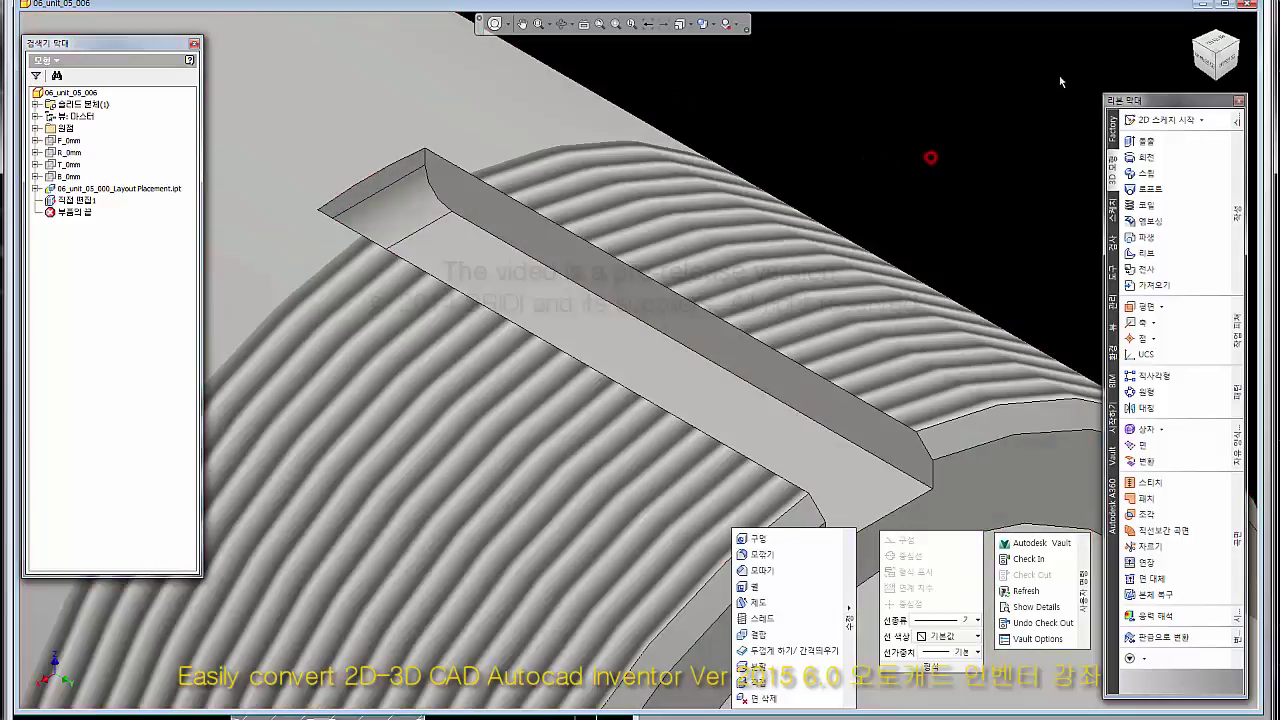
{"action": "left_click", "coordinate": [1249, 6]}
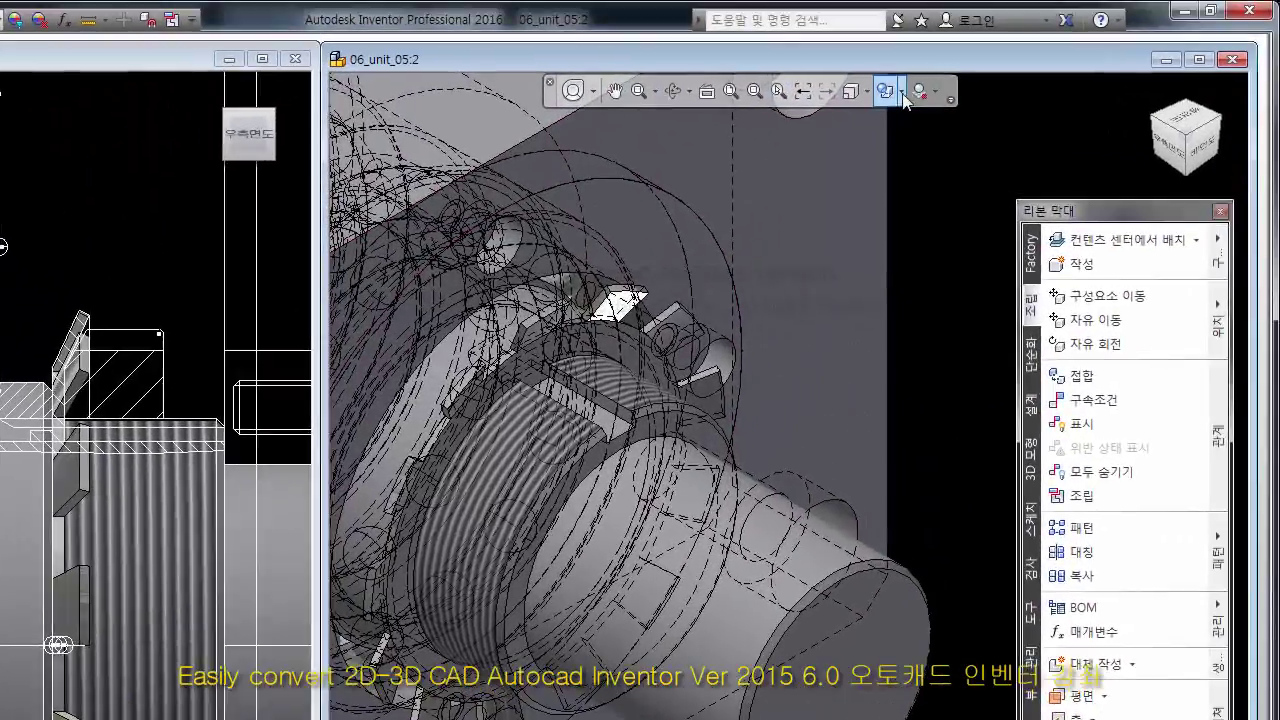
Show the assembly in the Shaded with Edges visual style.
{"action": "left_click", "coordinate": [902, 93]}
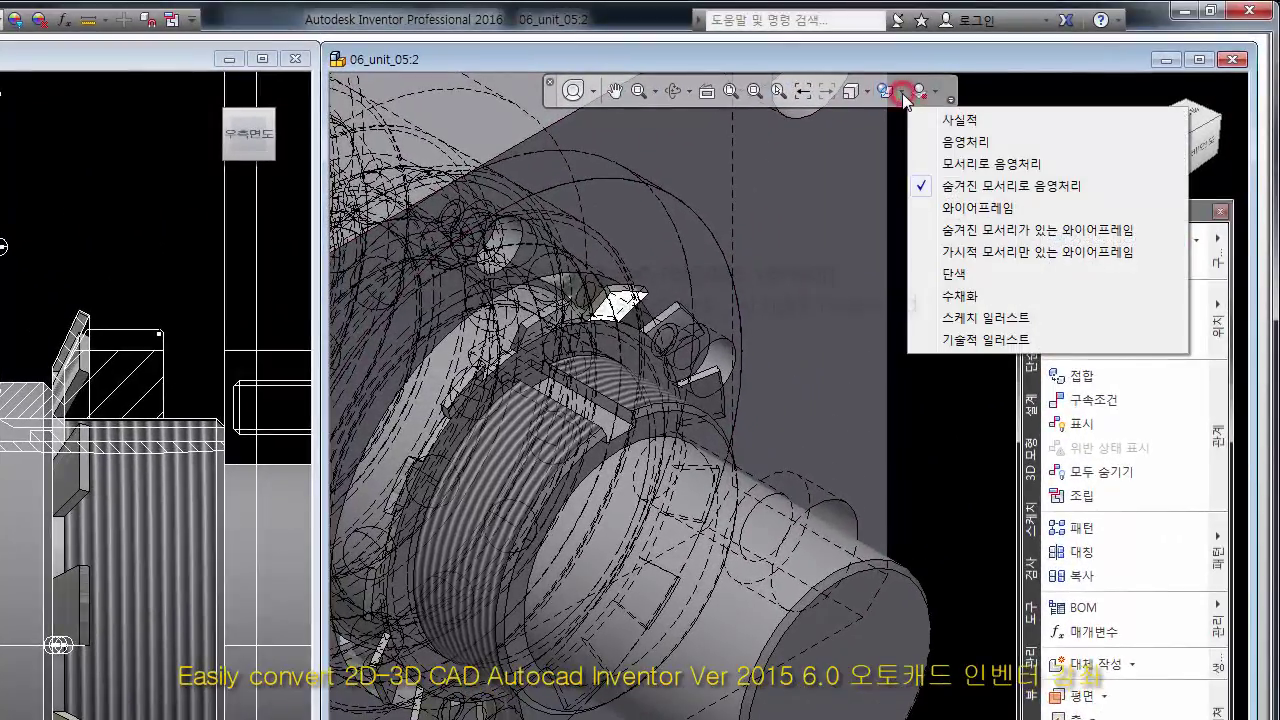
{"action": "left_click", "coordinate": [965, 164]}
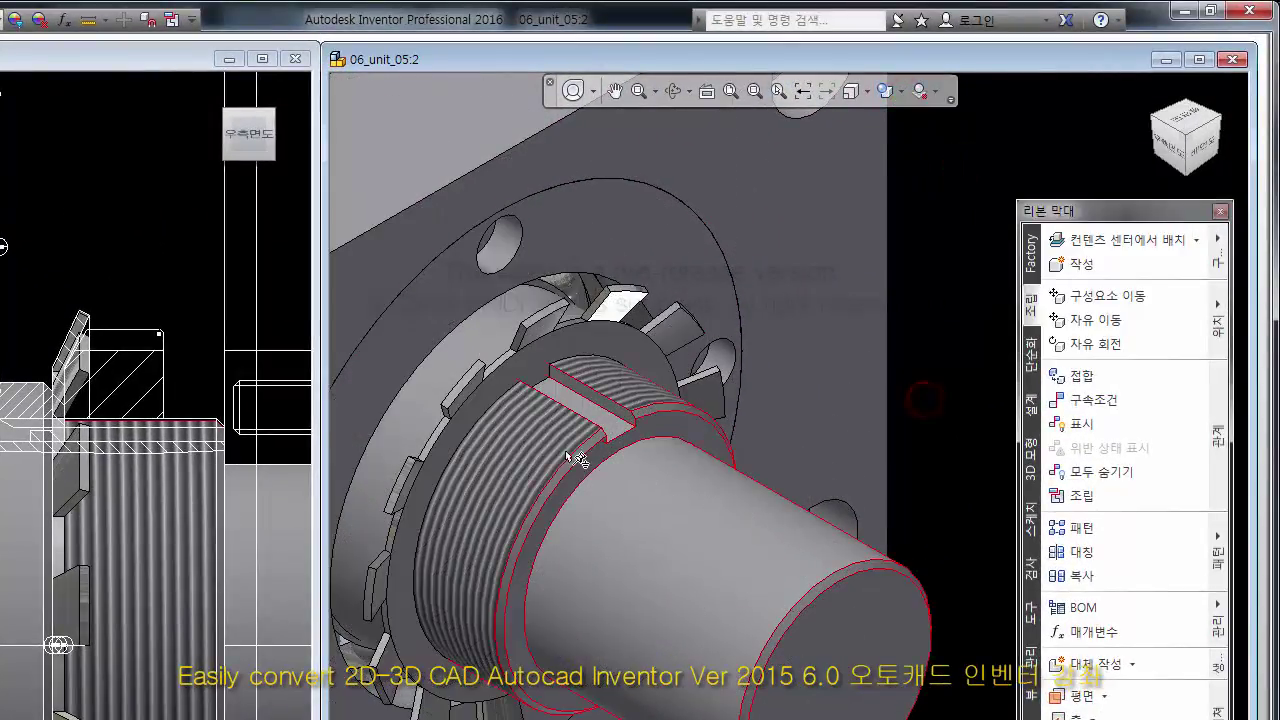
{"action": "scroll", "coordinate": [645, 470], "scroll_direction": "up", "scroll_amount": 5}
{"action": "scroll", "coordinate": [645, 470], "scroll_direction": "up", "scroll_amount": 2}
{"action": "scroll", "coordinate": [740, 445], "scroll_direction": "down", "scroll_amount": 2}
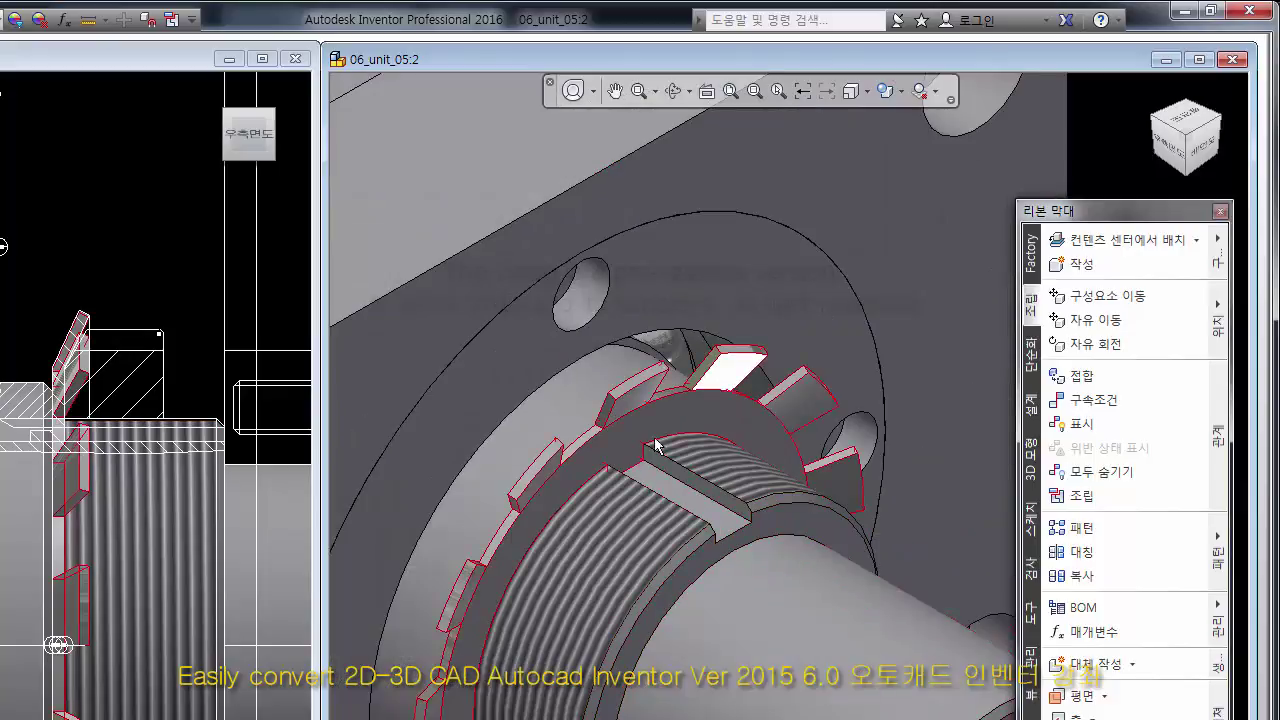
Turn to an isometric corner view, zoom out to the whole bearing housing, and activate the right viewport.
{"action": "left_click", "coordinate": [746, 423]}
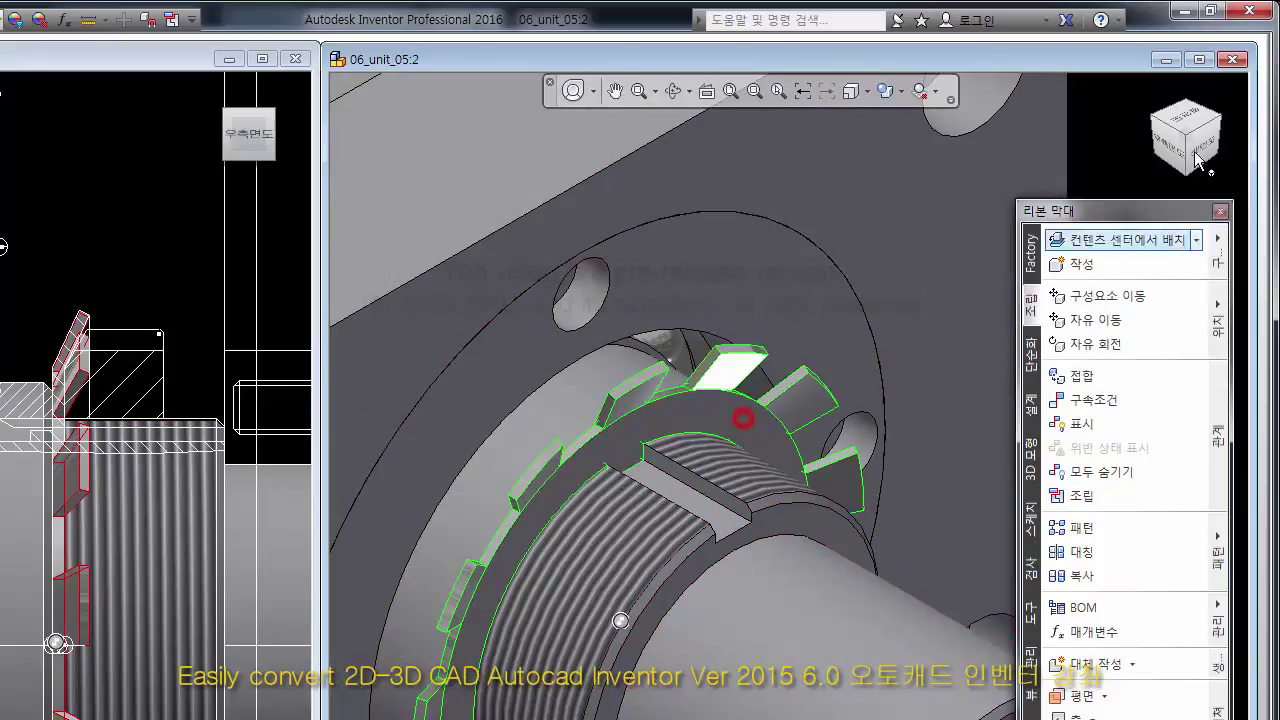
{"action": "left_click", "coordinate": [1220, 118]}
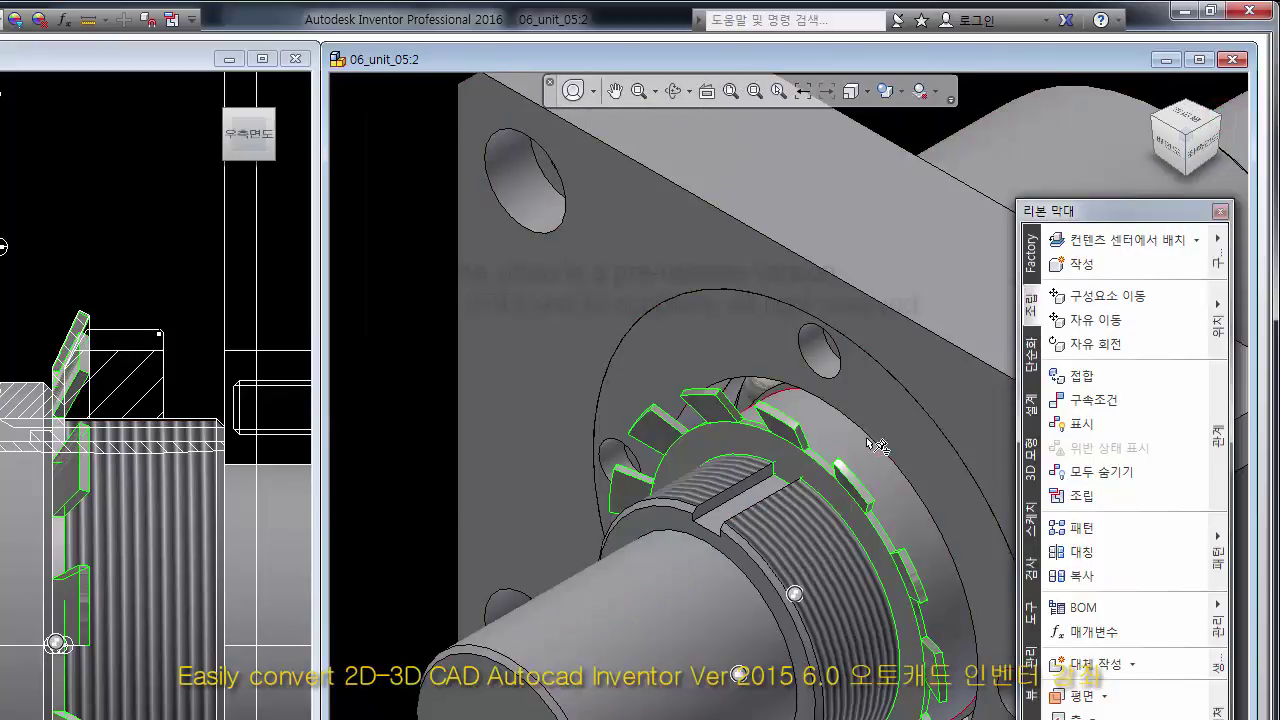
{"action": "scroll", "coordinate": [771, 491], "scroll_direction": "up", "scroll_amount": 3}
{"action": "scroll", "coordinate": [667, 488], "scroll_direction": "up", "scroll_amount": 2}
{"action": "scroll", "coordinate": [566, 453], "scroll_direction": "down", "scroll_amount": 3}
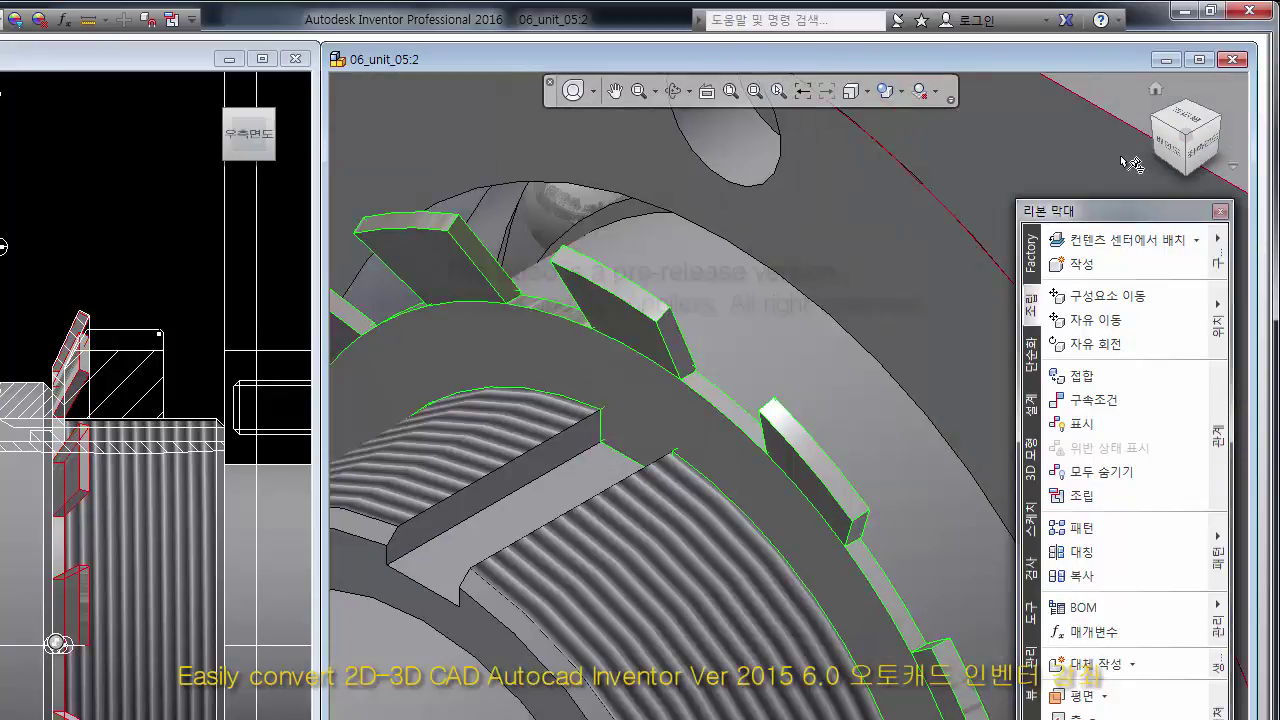
{"action": "scroll", "coordinate": [835, 465], "scroll_direction": "up", "scroll_amount": 3}
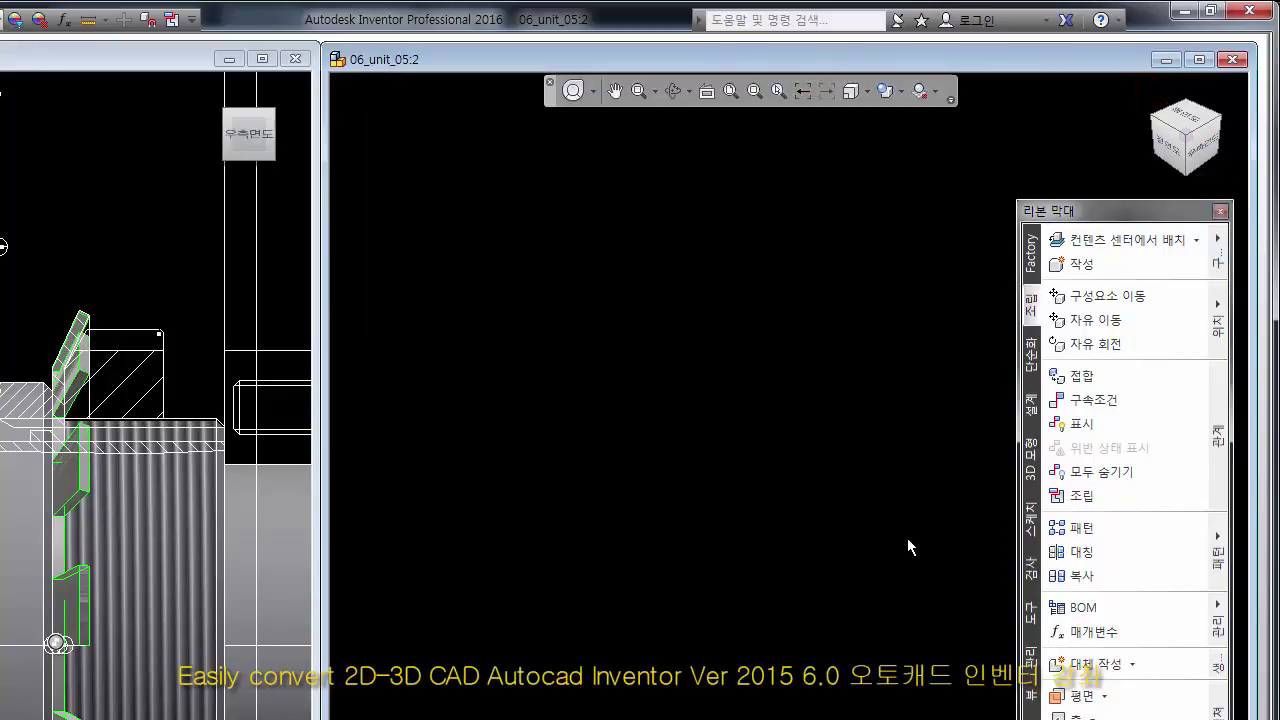
{"action": "scroll", "coordinate": [560, 523], "scroll_direction": "down", "scroll_amount": 5}
{"action": "scroll", "coordinate": [562, 530], "scroll_direction": "up", "scroll_amount": 2}
{"action": "scroll", "coordinate": [566, 546], "scroll_direction": "up", "scroll_amount": 1}
{"action": "scroll", "coordinate": [566, 546], "scroll_direction": "up", "scroll_amount": 1}
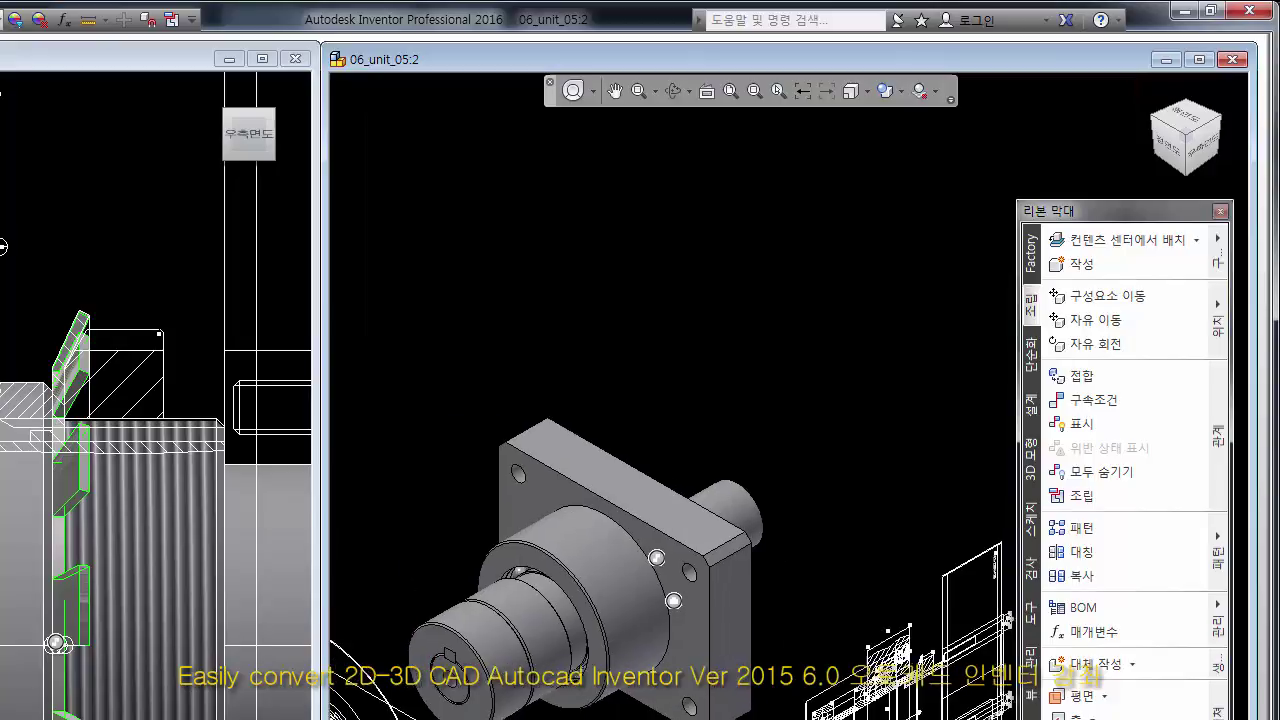
{"action": "left_click", "coordinate": [760, 254]}
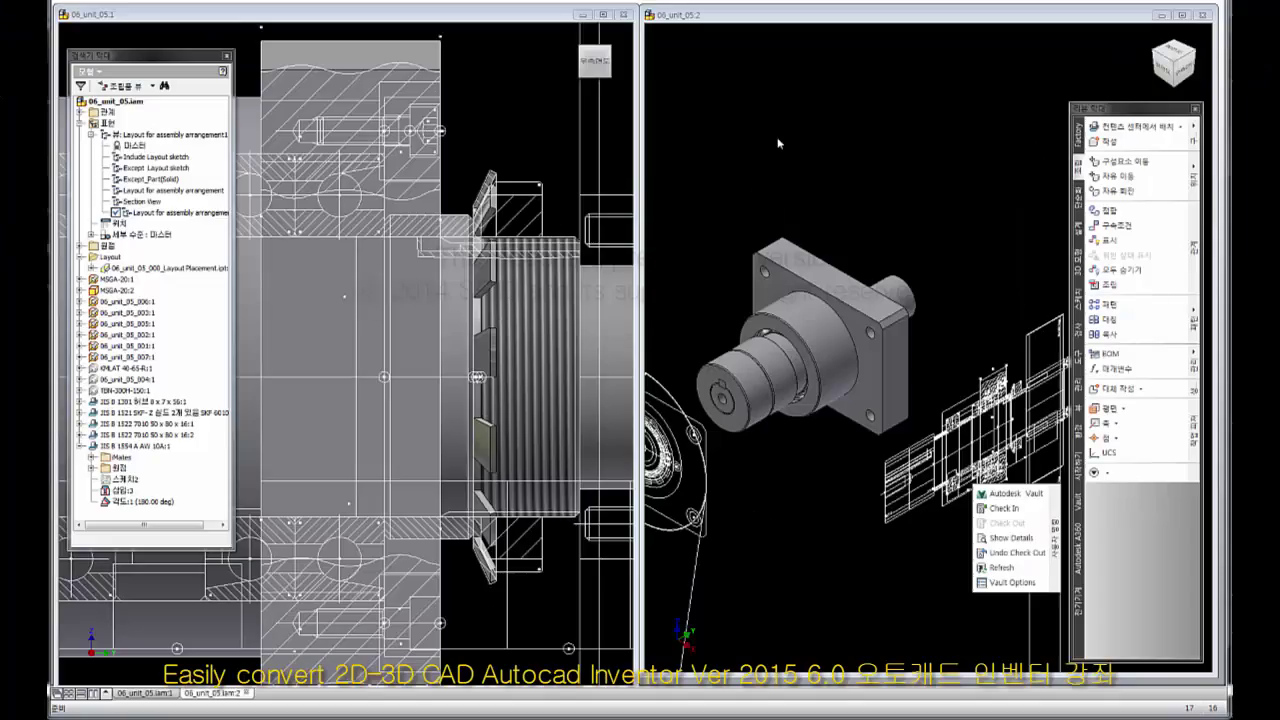
{"action": "left_click", "coordinate": [788, 160]}
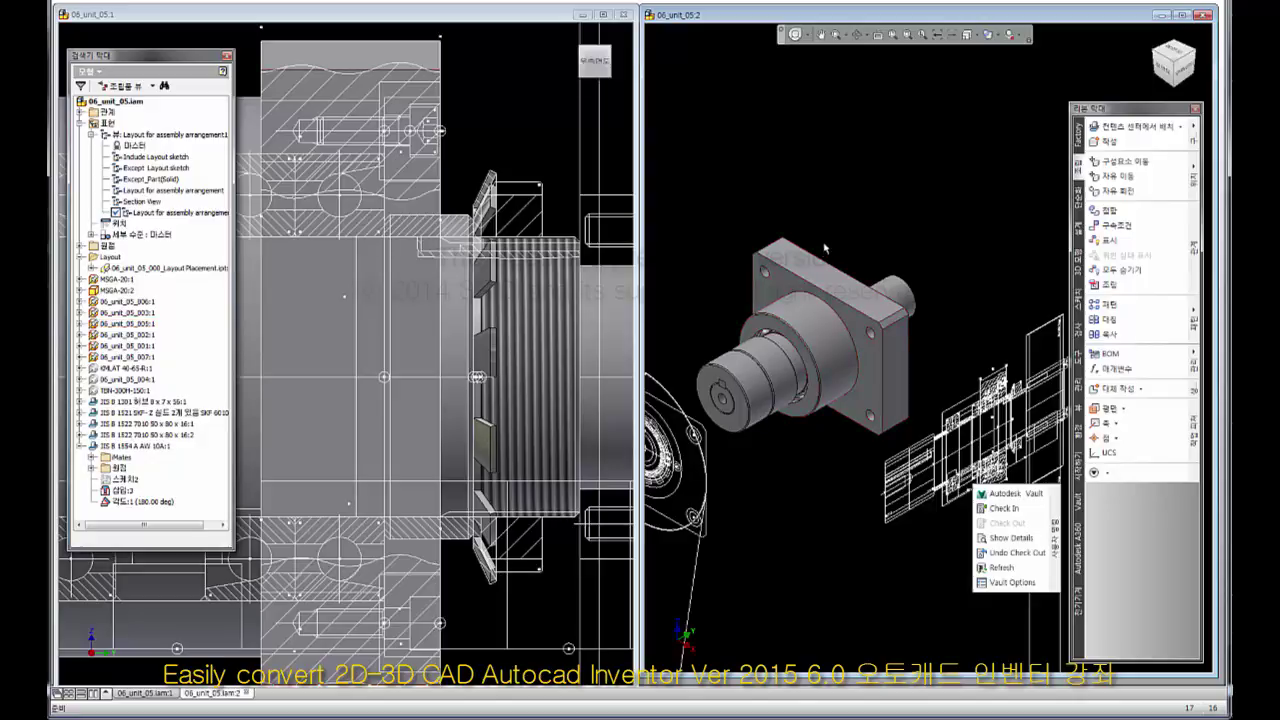
Switch the browser from 모형 to 즐겨찾기 to list favourite Content Center parts.
{"action": "left_click", "coordinate": [101, 72]}
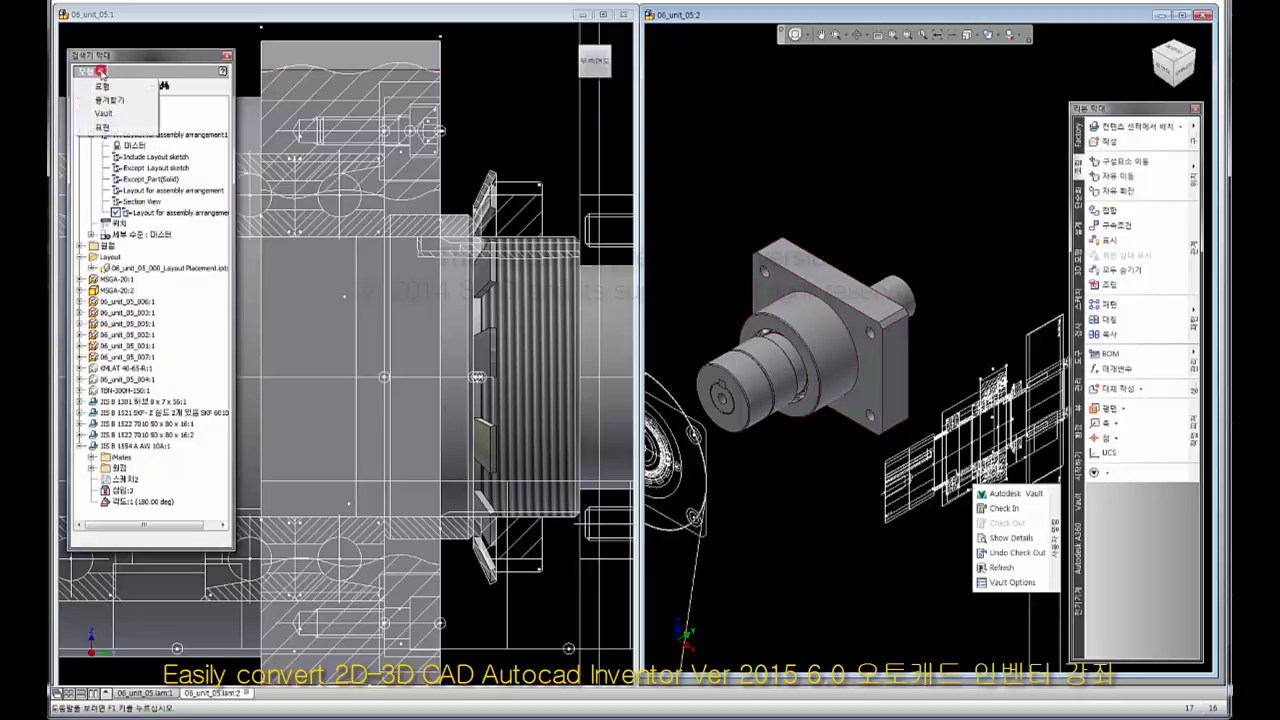
{"action": "left_click", "coordinate": [112, 101]}
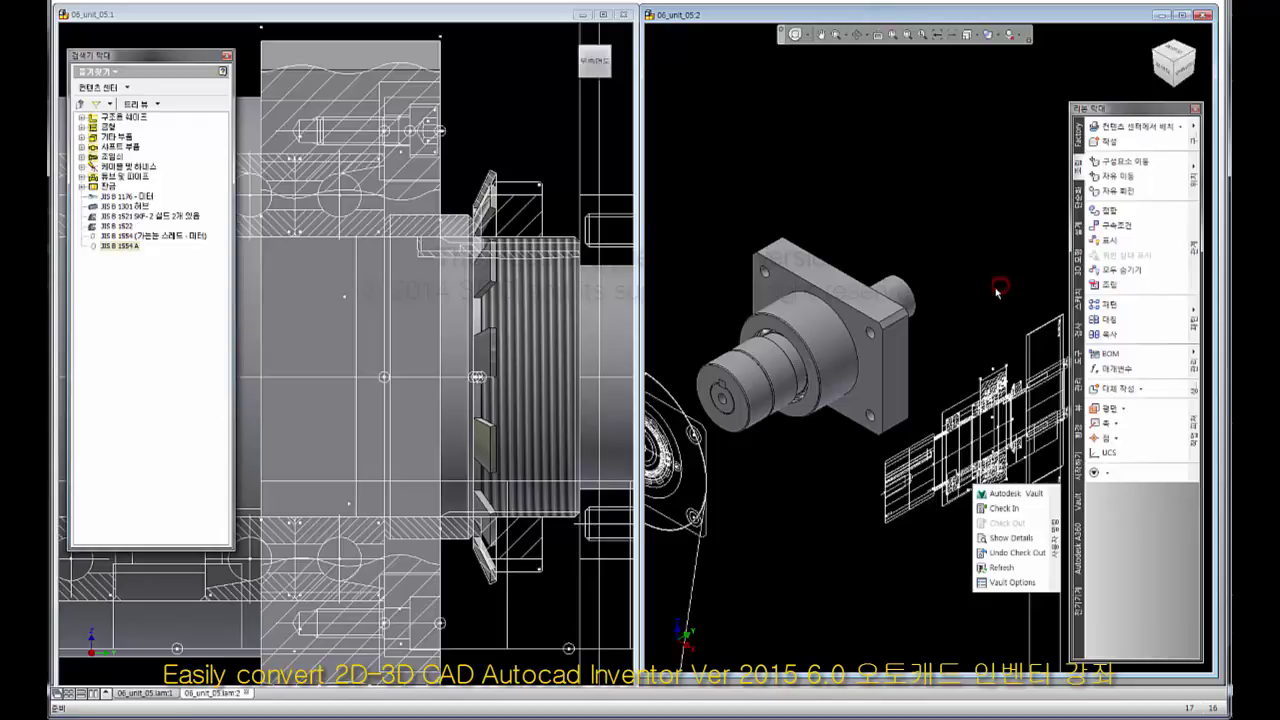
{"action": "scroll", "coordinate": [925, 365], "scroll_direction": "down", "scroll_amount": 3}
Bring the shaft end into view and select JIS B 1554 (가는눈 스레드 - 미터).
{"action": "middle_click_drag", "start_coordinate": [900, 290], "coordinate": [921, 263], "text": "shift"}
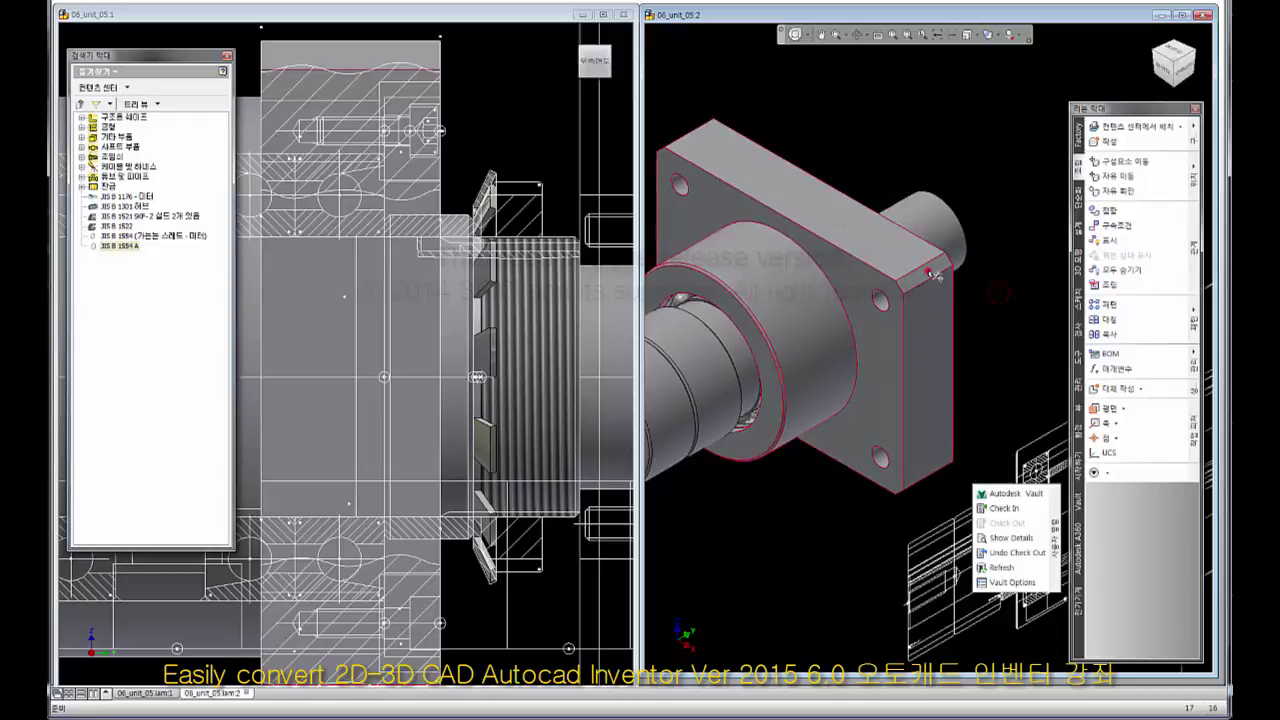
{"action": "middle_click_drag", "start_coordinate": [933, 273], "coordinate": [985, 258], "text": "shift"}
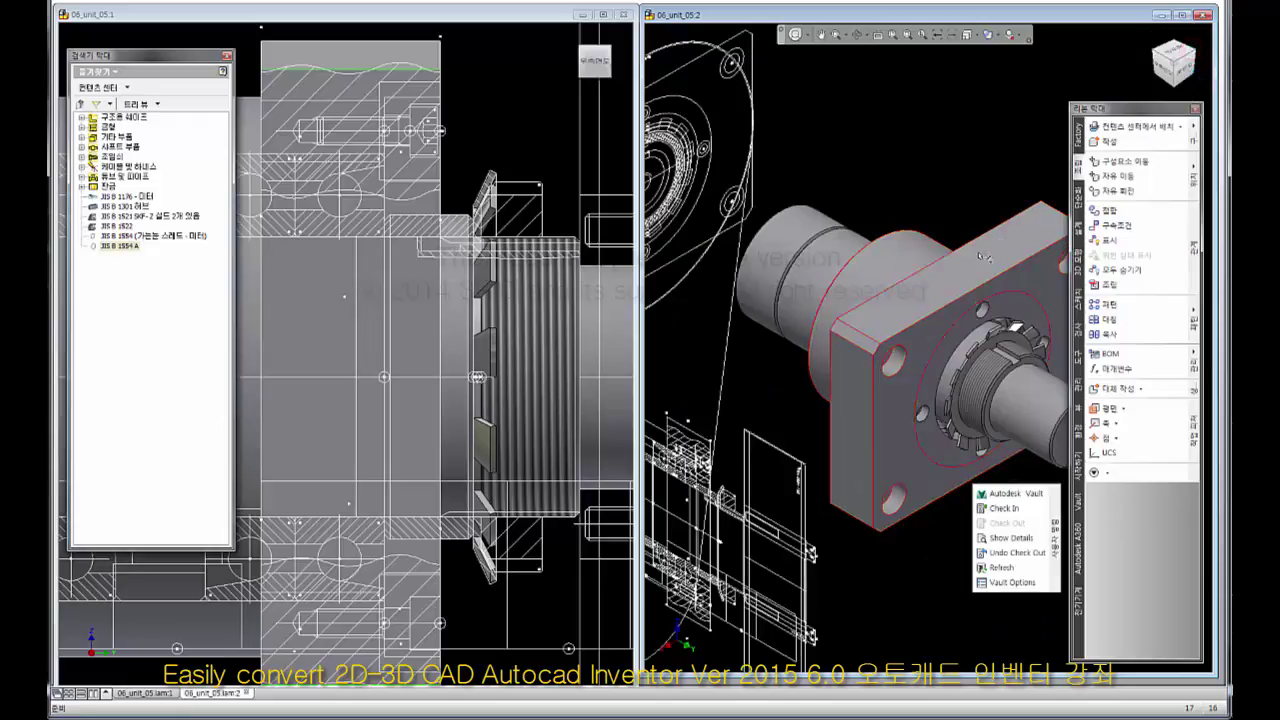
{"action": "scroll", "coordinate": [985, 258], "scroll_direction": "up", "scroll_amount": 2}
{"action": "scroll", "coordinate": [940, 300], "scroll_direction": "up", "scroll_amount": 2}
{"action": "scroll", "coordinate": [900, 335], "scroll_direction": "up", "scroll_amount": 2}
{"action": "scroll", "coordinate": [896, 337], "scroll_direction": "up", "scroll_amount": 2}
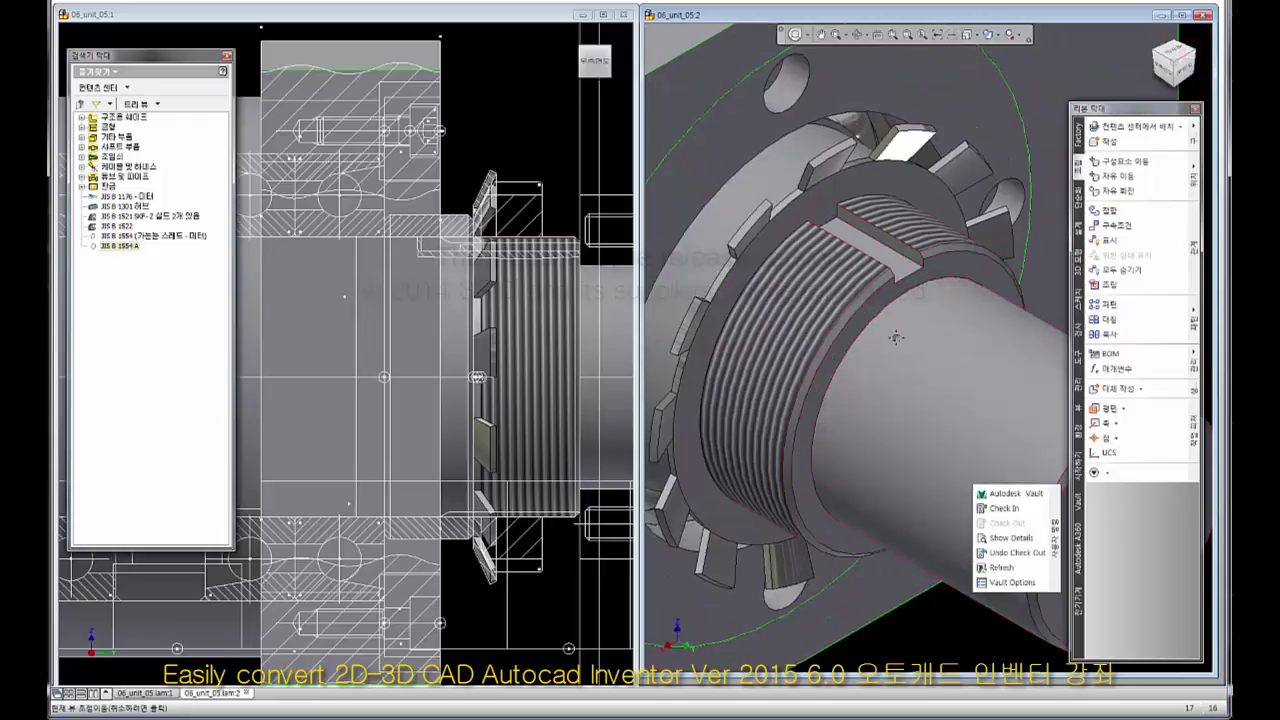
{"action": "scroll", "coordinate": [896, 337], "scroll_direction": "down", "scroll_amount": 1}
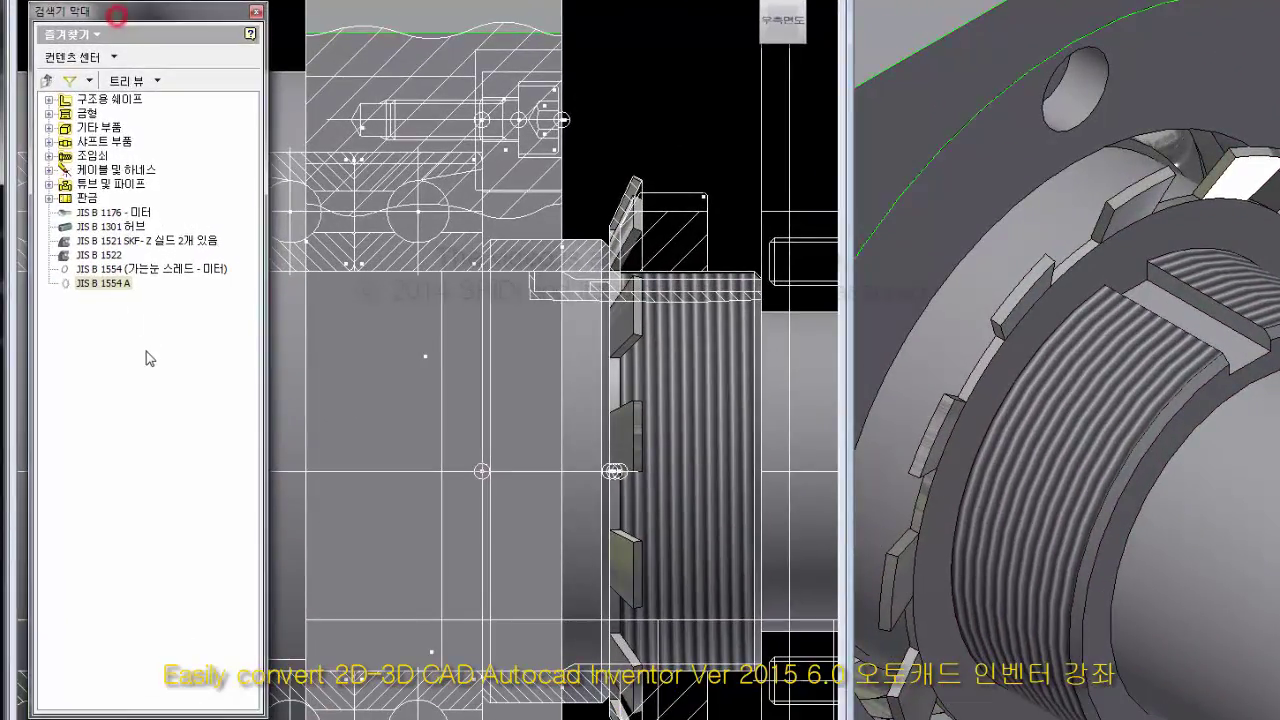
{"action": "left_click", "coordinate": [148, 350]}
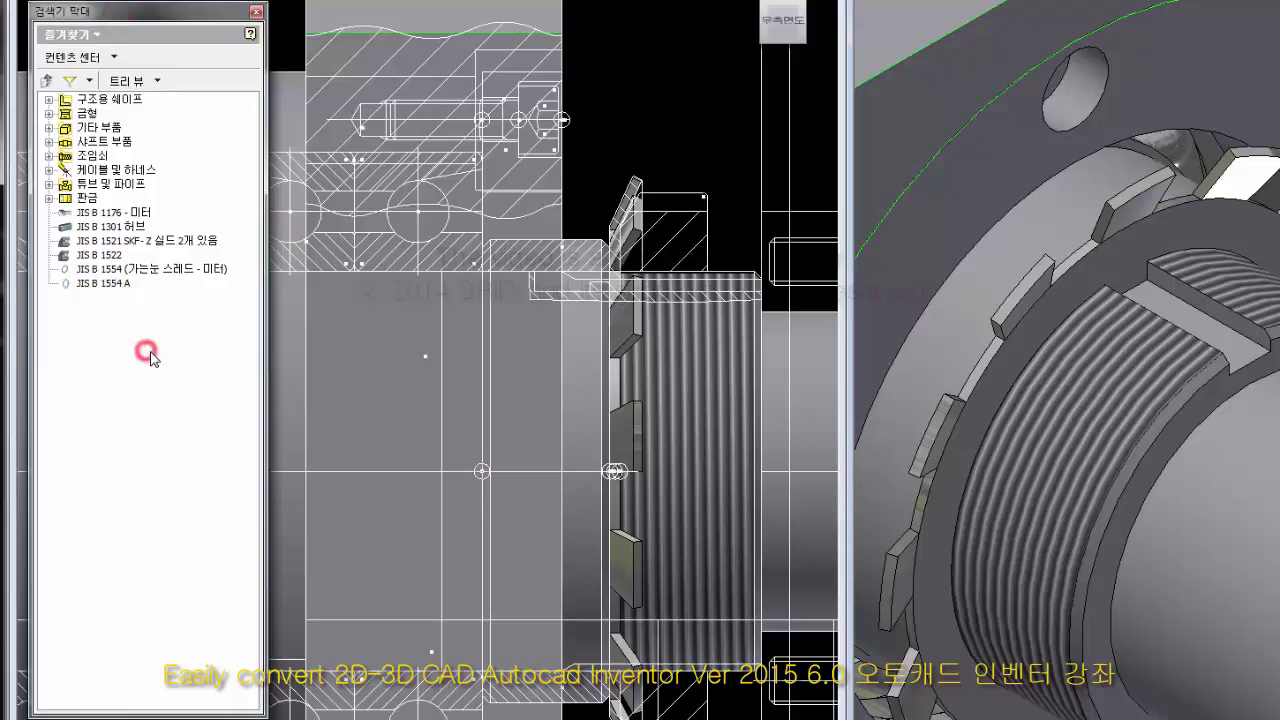
{"action": "left_click", "coordinate": [89, 274]}
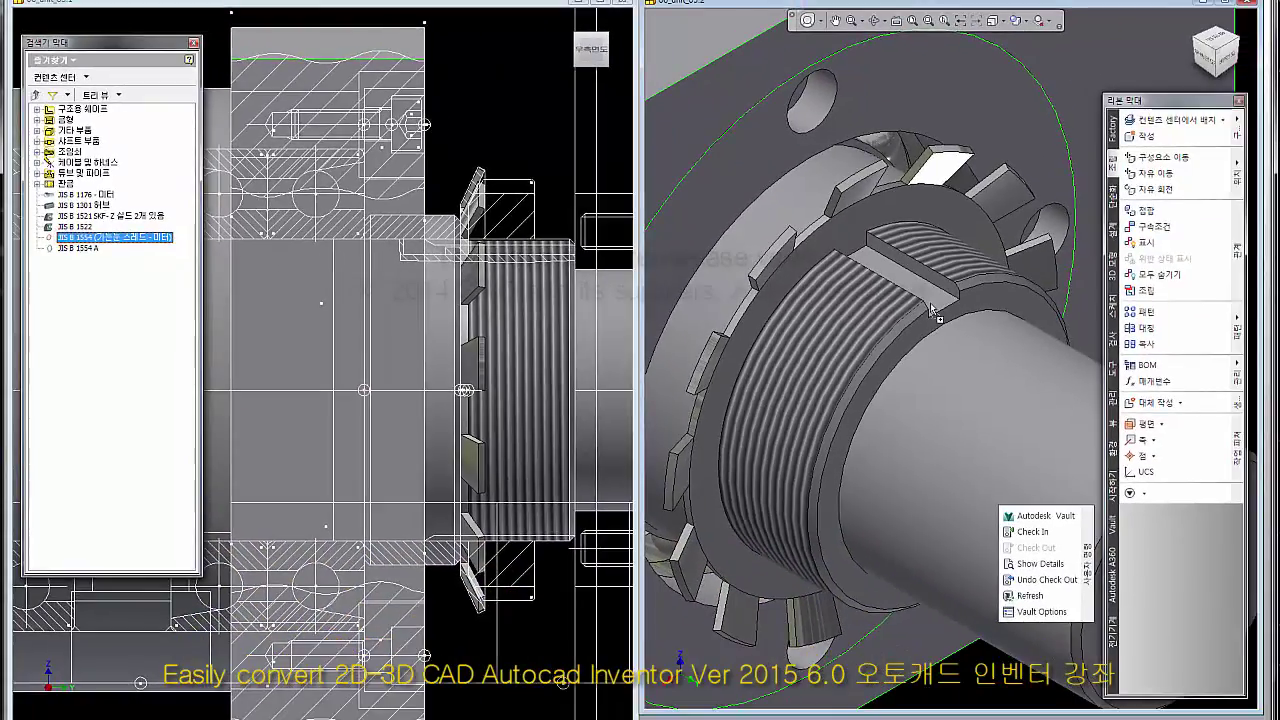
Start placing the JIS B 1554 locknut with size AN 10.
{"action": "left_click", "coordinate": [931, 307]}
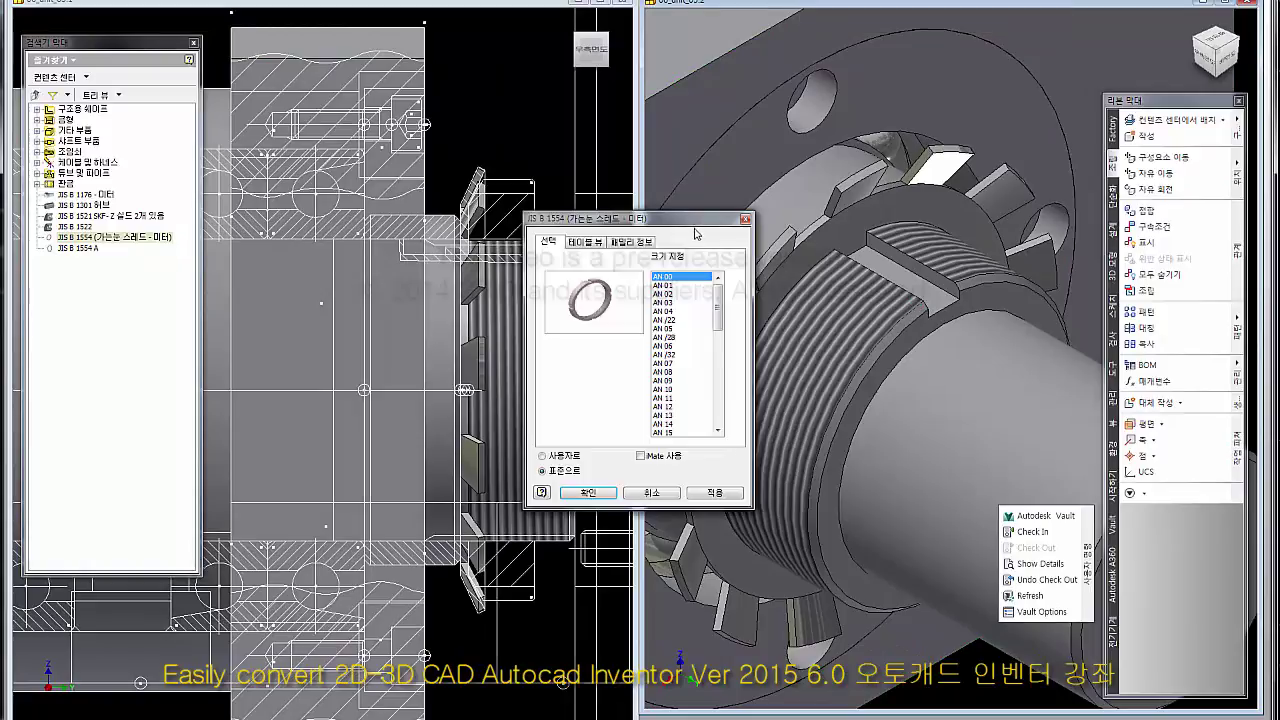
{"action": "left_click_drag", "start_coordinate": [695, 220], "coordinate": [702, 189]}
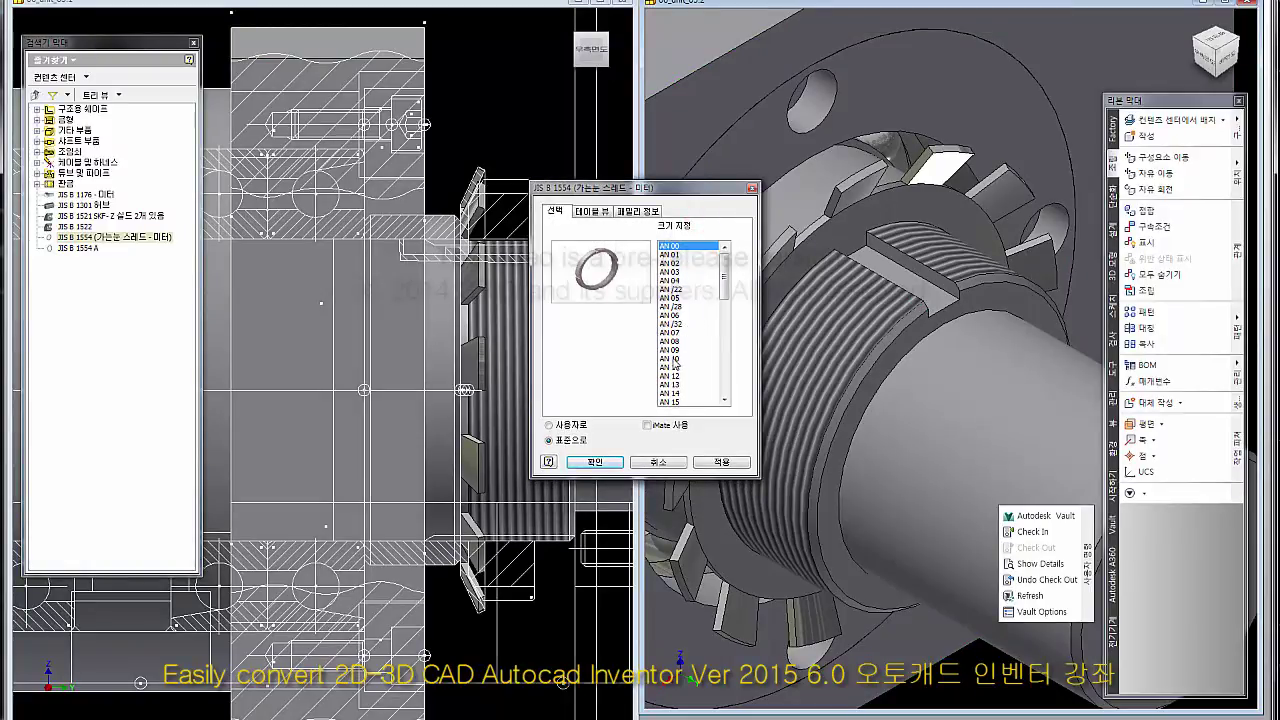
{"action": "left_click", "coordinate": [674, 359]}
{"action": "left_click", "coordinate": [605, 466]}
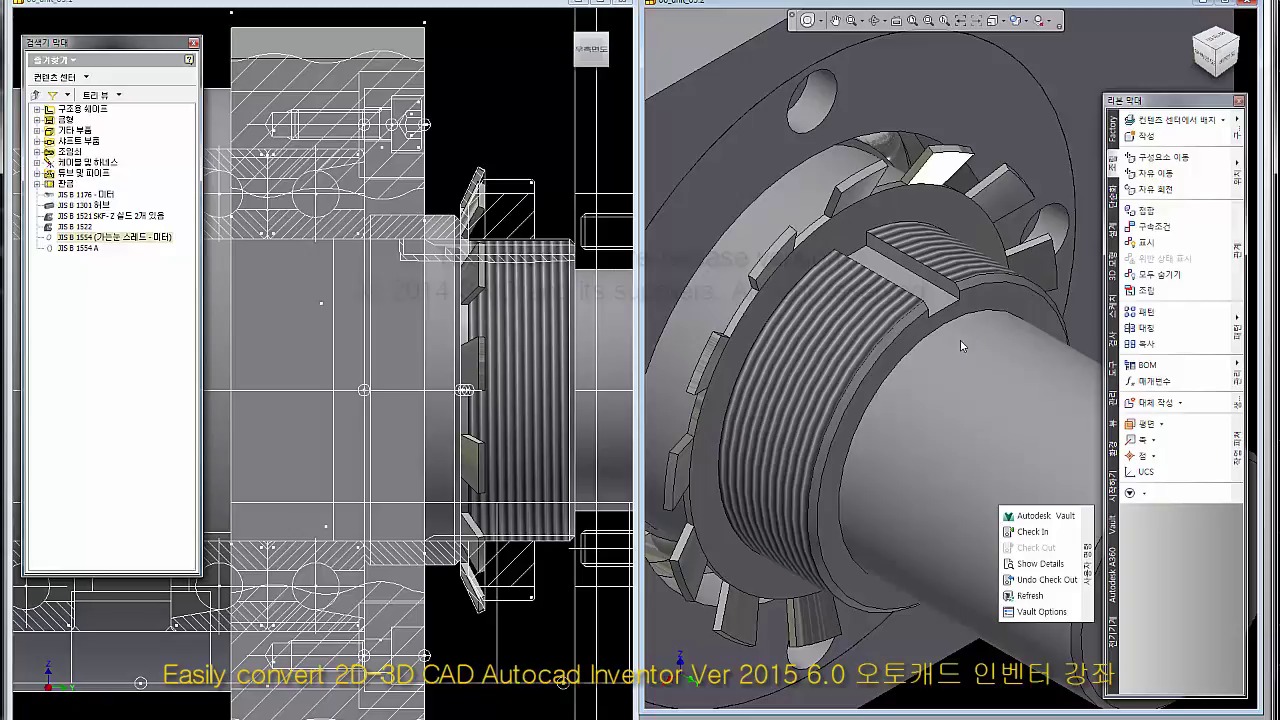
{"action": "scroll", "coordinate": [855, 300], "scroll_direction": "up", "scroll_amount": 5}
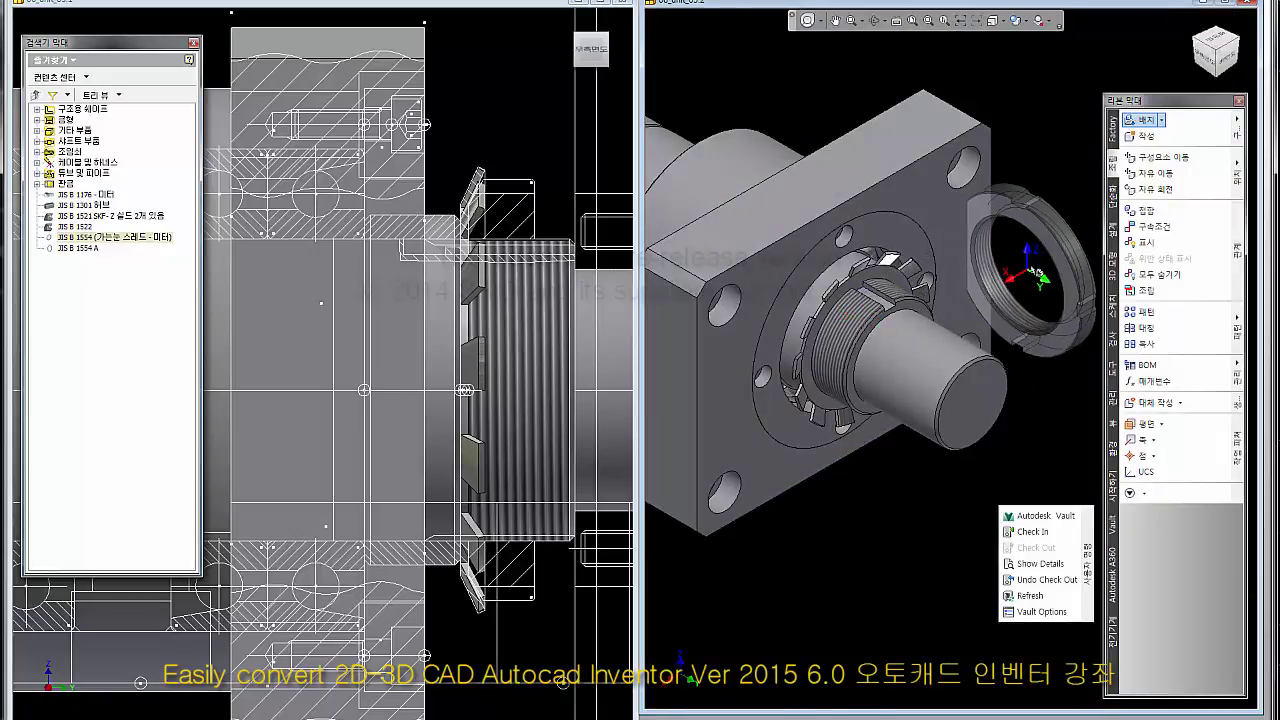
{"action": "scroll", "coordinate": [868, 348], "scroll_direction": "down", "scroll_amount": 3}
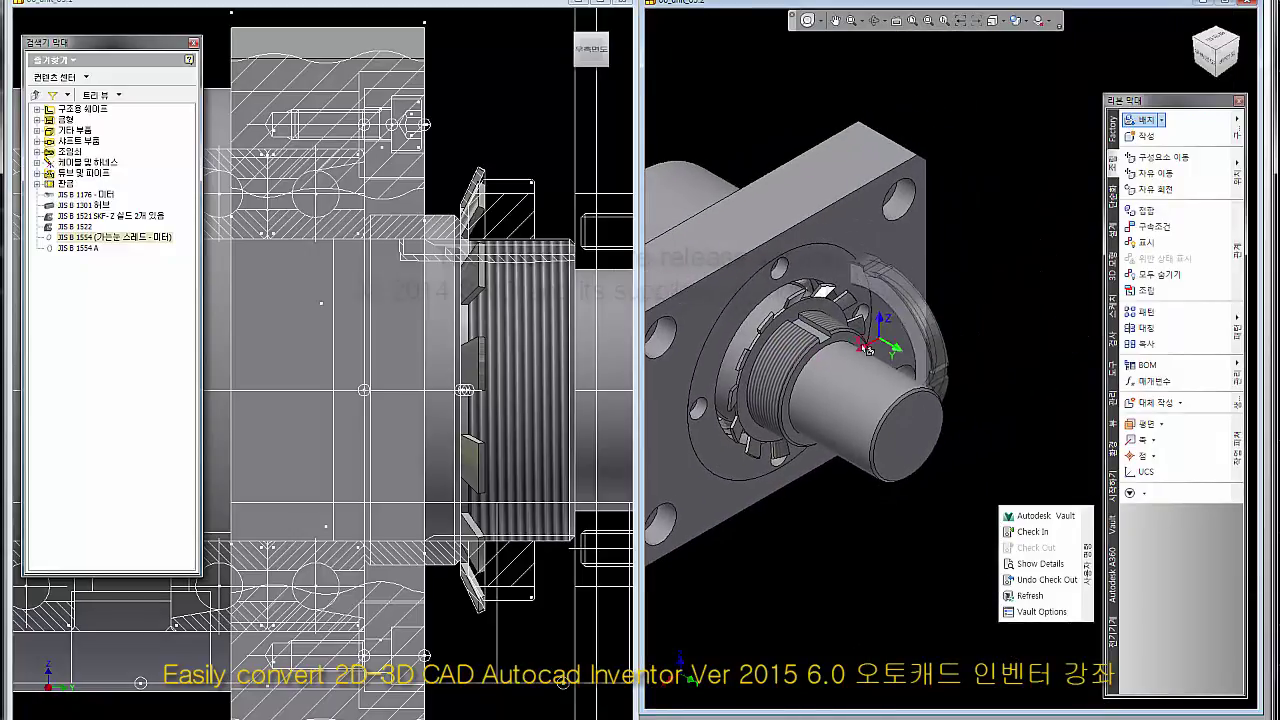
{"action": "scroll", "coordinate": [900, 320], "scroll_direction": "down", "scroll_amount": 3}
{"action": "scroll", "coordinate": [1030, 313], "scroll_direction": "up", "scroll_amount": 2}
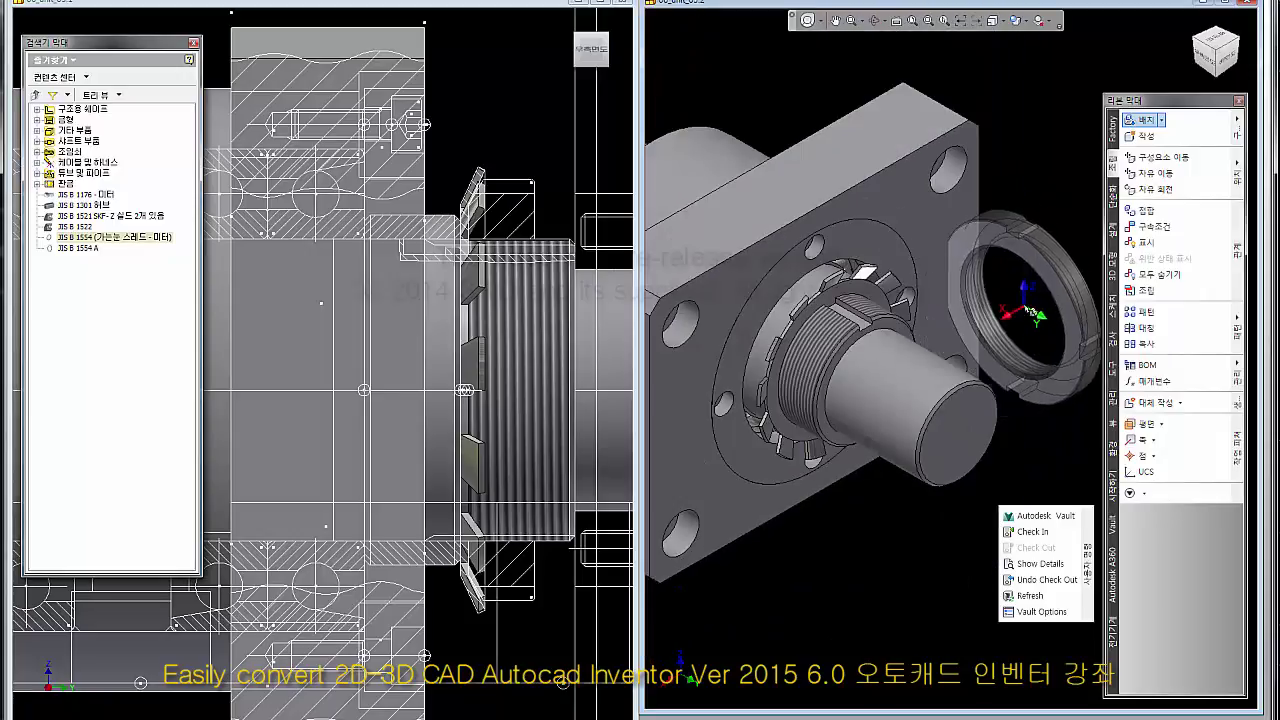
{"action": "scroll", "coordinate": [1030, 313], "scroll_direction": "down", "scroll_amount": 2}
Rotate the nut preview 90° about Z, place one copy beside the housing, and stop placing.
{"action": "right_click", "coordinate": [975, 297]}
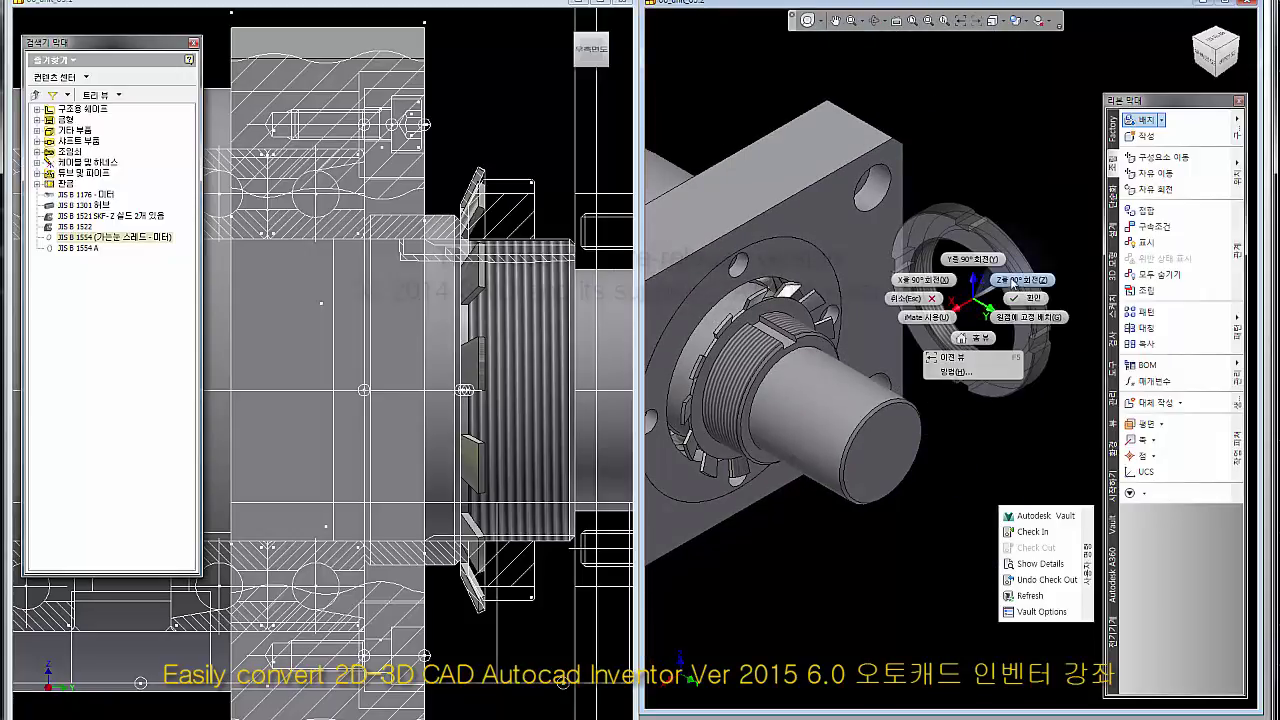
{"action": "left_click", "coordinate": [1013, 284]}
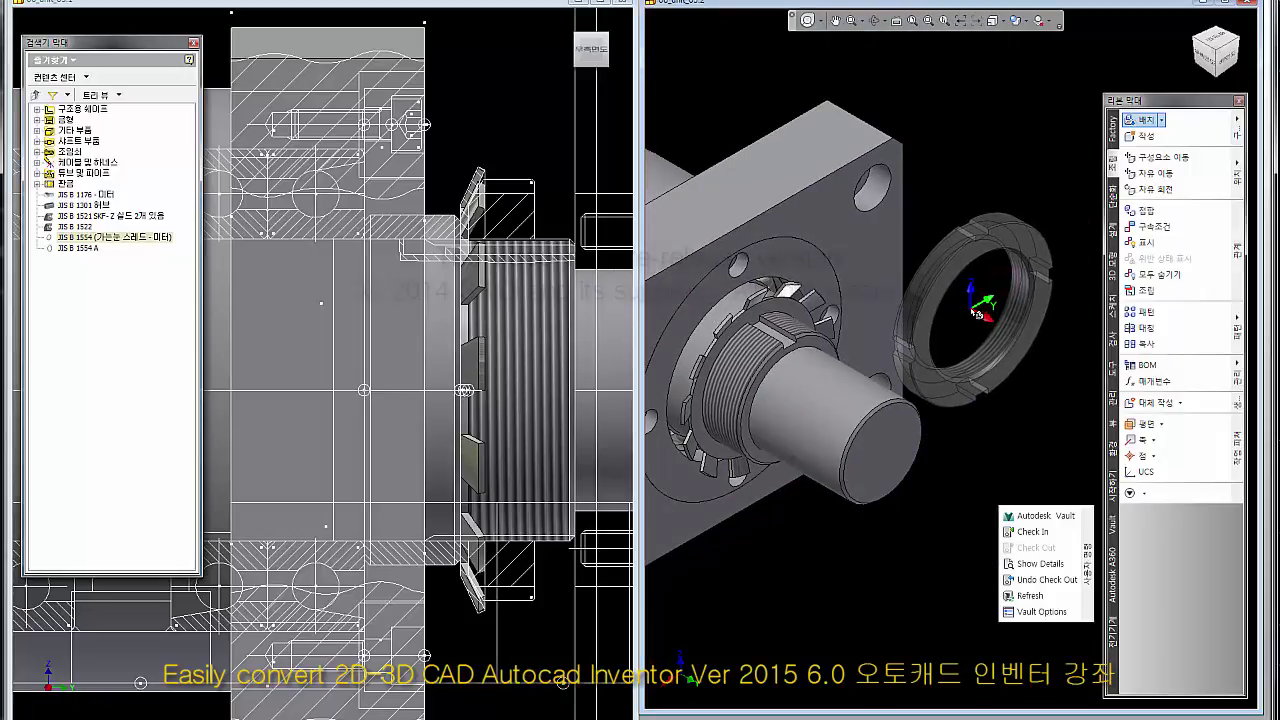
{"action": "scroll", "coordinate": [988, 313], "scroll_direction": "down", "scroll_amount": 3}
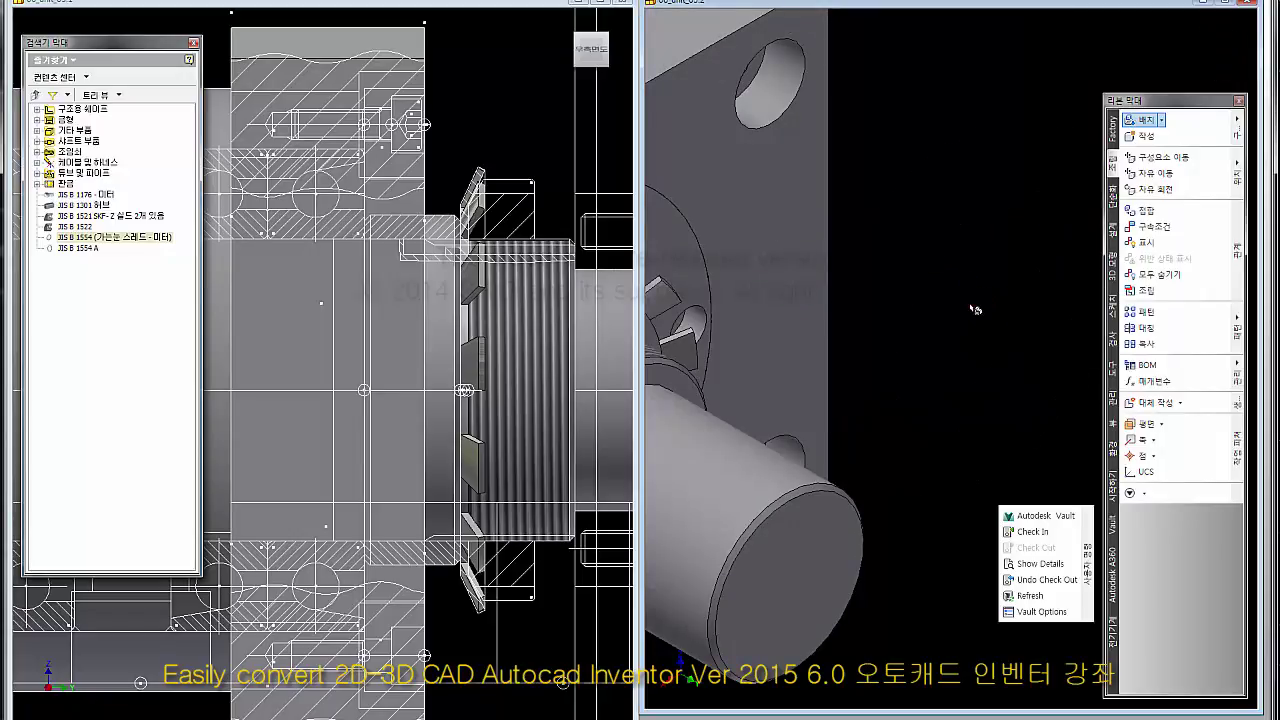
{"action": "scroll", "coordinate": [974, 310], "scroll_direction": "up", "scroll_amount": 3}
{"action": "scroll", "coordinate": [980, 320], "scroll_direction": "up", "scroll_amount": 1}
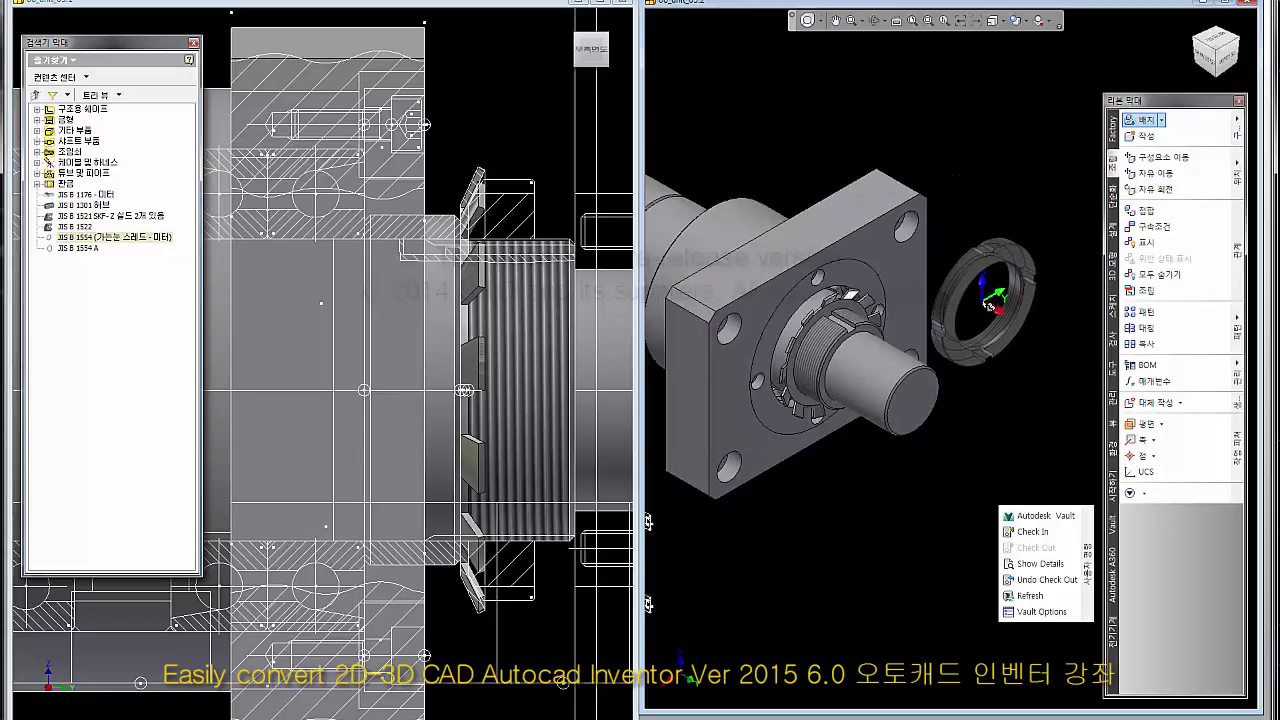
{"action": "left_click", "coordinate": [988, 366]}
{"action": "right_click", "coordinate": [990, 180]}
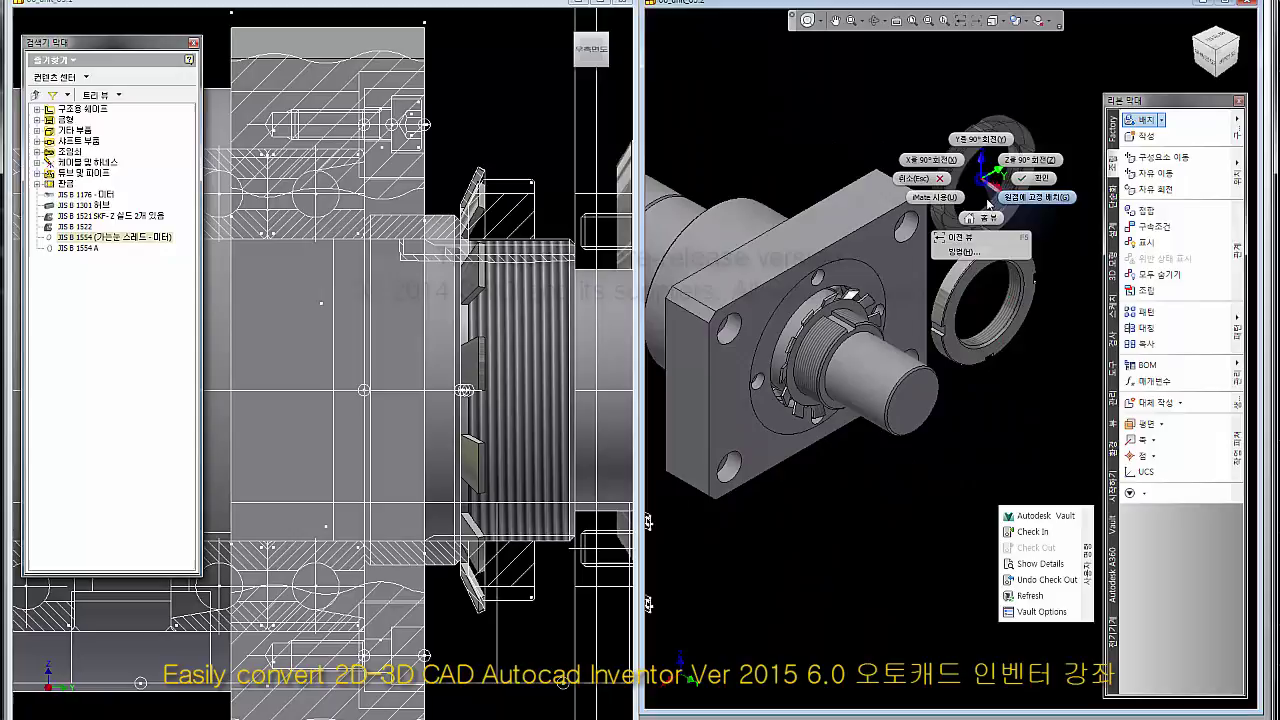
{"action": "left_click", "coordinate": [918, 178]}
{"action": "scroll", "coordinate": [1000, 290], "scroll_direction": "down", "scroll_amount": 1}
{"action": "scroll", "coordinate": [1000, 290], "scroll_direction": "down", "scroll_amount": 1}
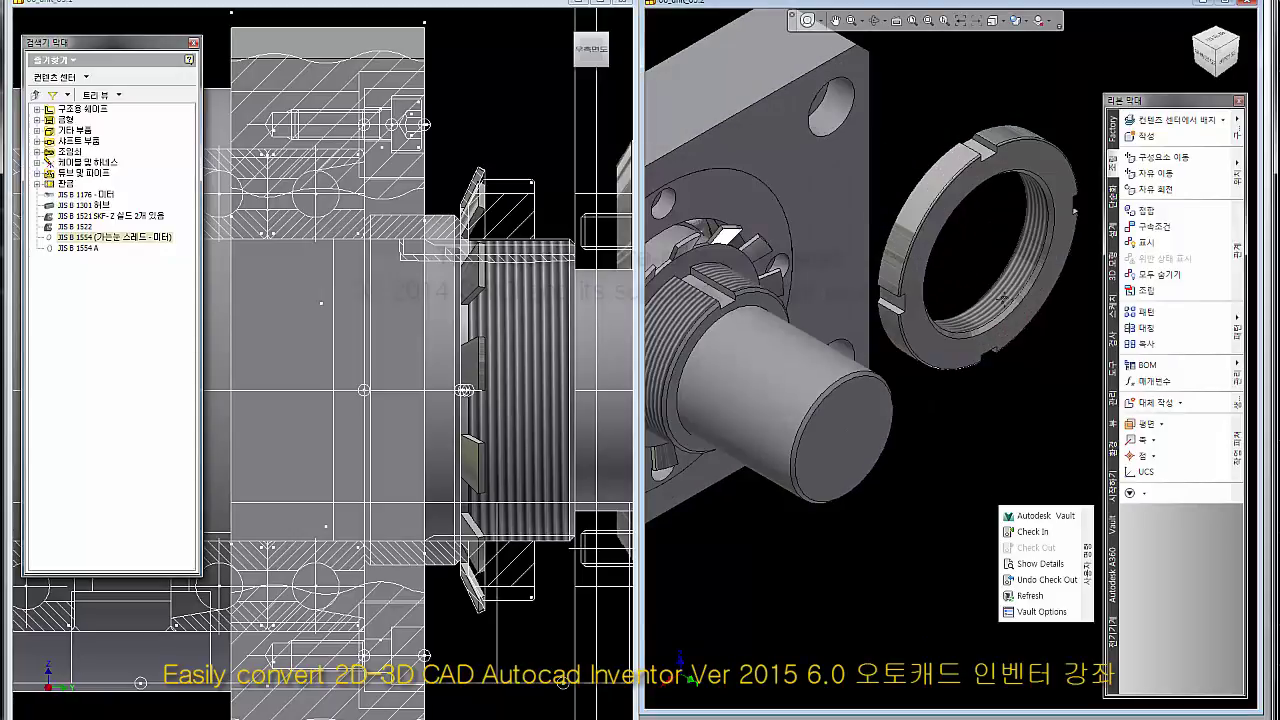
{"action": "scroll", "coordinate": [1010, 276], "scroll_direction": "down", "scroll_amount": 1}
{"action": "scroll", "coordinate": [1012, 276], "scroll_direction": "down", "scroll_amount": 1}
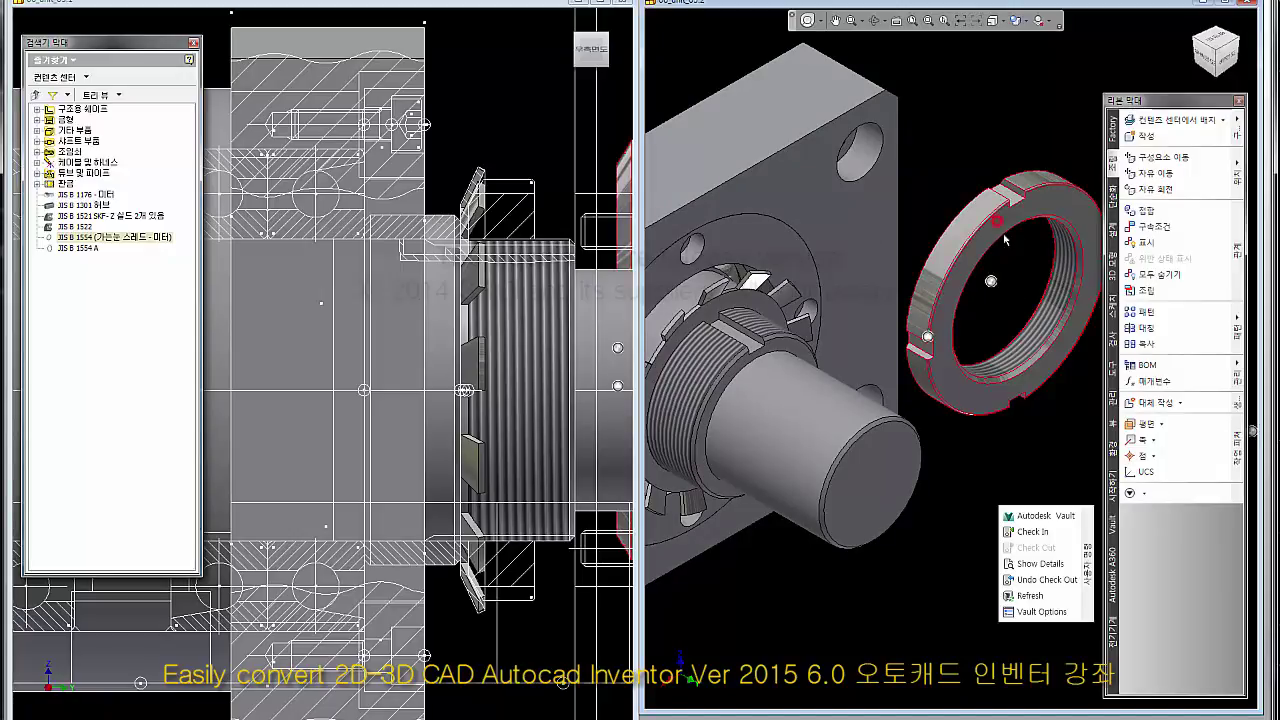
Free Rotate the placed locknut so its face points toward the threaded shaft end.
{"action": "left_click", "coordinate": [987, 331]}
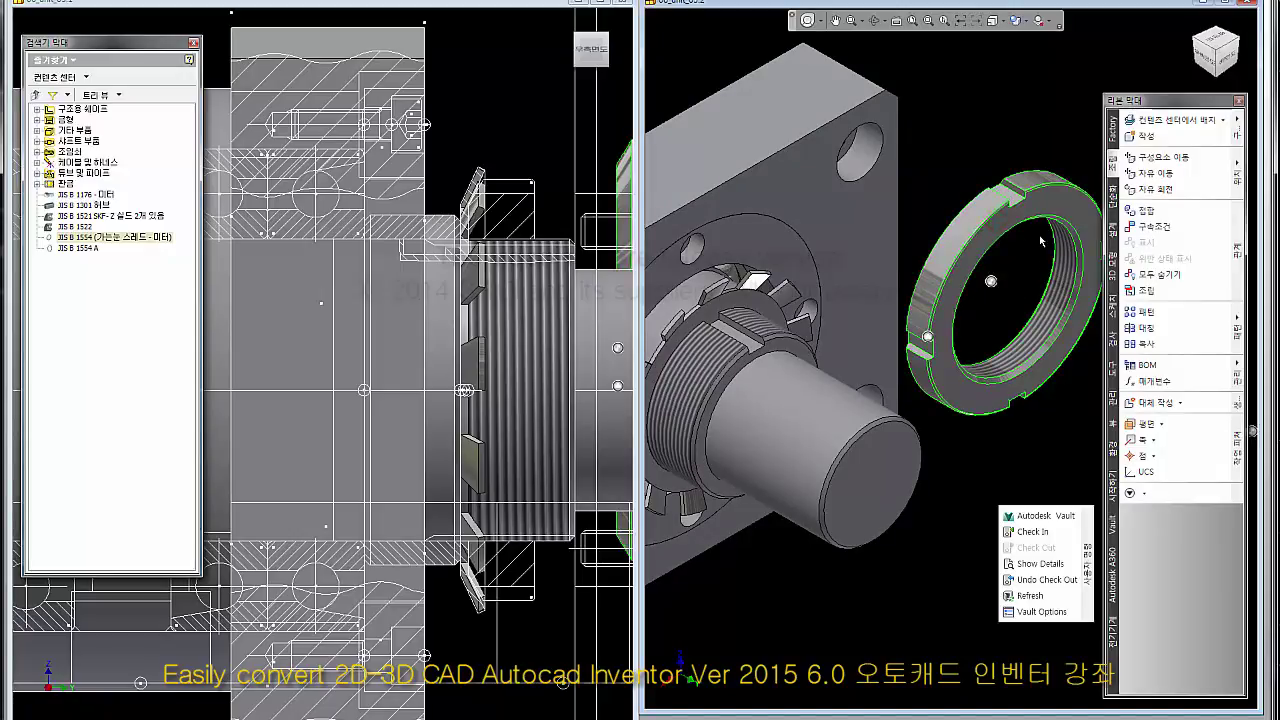
{"action": "left_click", "coordinate": [1152, 189]}
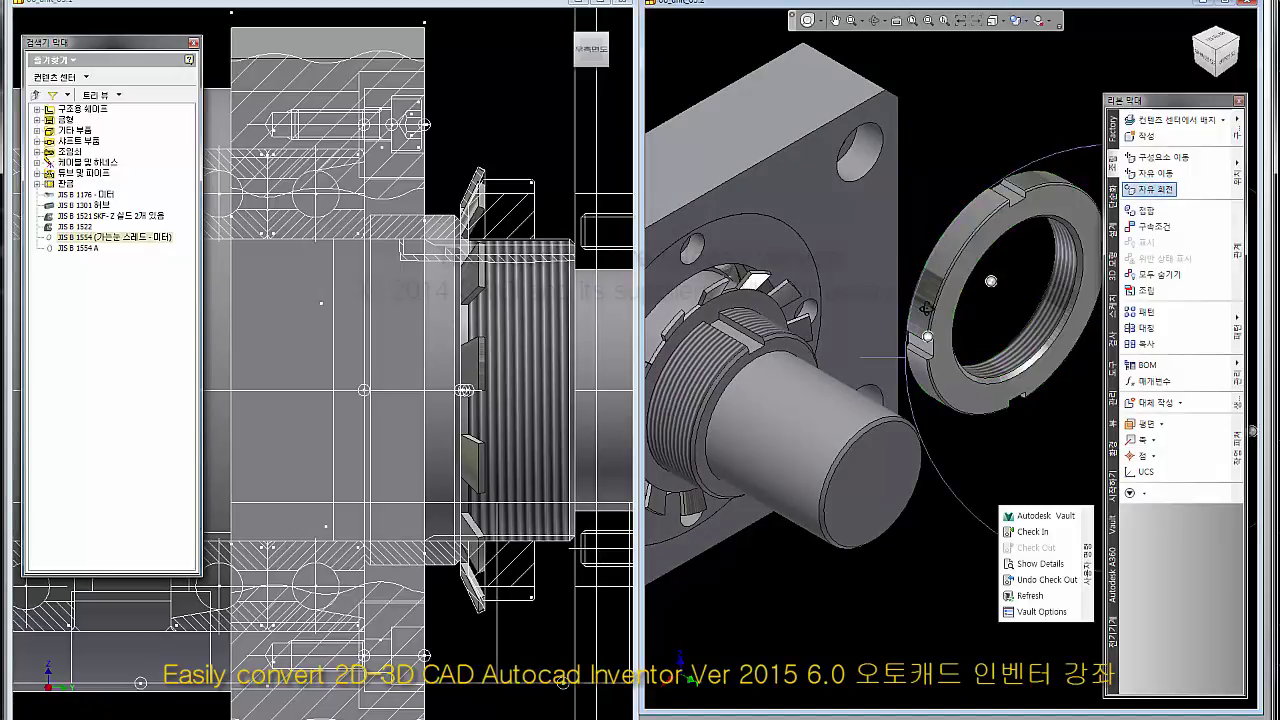
{"action": "scroll", "coordinate": [926, 308], "scroll_direction": "up", "scroll_amount": 5}
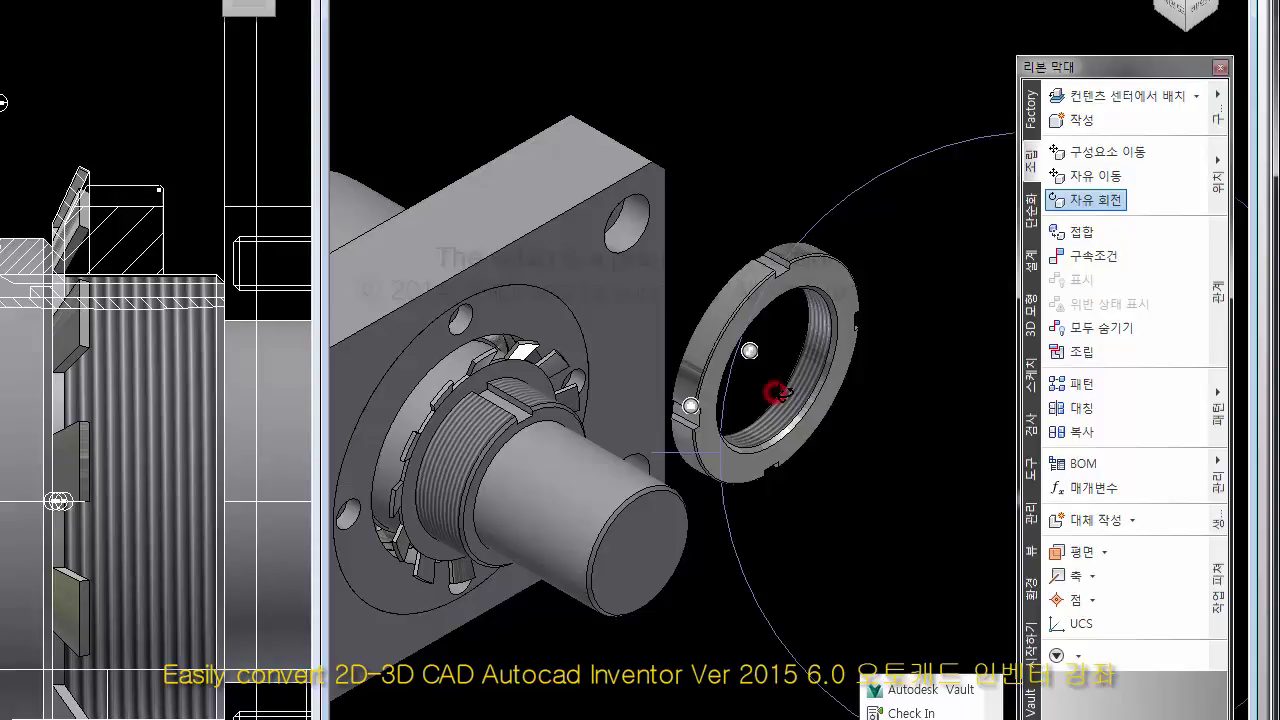
{"action": "mouse_move", "coordinate": [775, 392]}
{"action": "left_mouse_down"}
{"action": "mouse_move", "coordinate": [715, 395]}
{"action": "mouse_move", "coordinate": [838, 300]}
{"action": "left_mouse_up"}
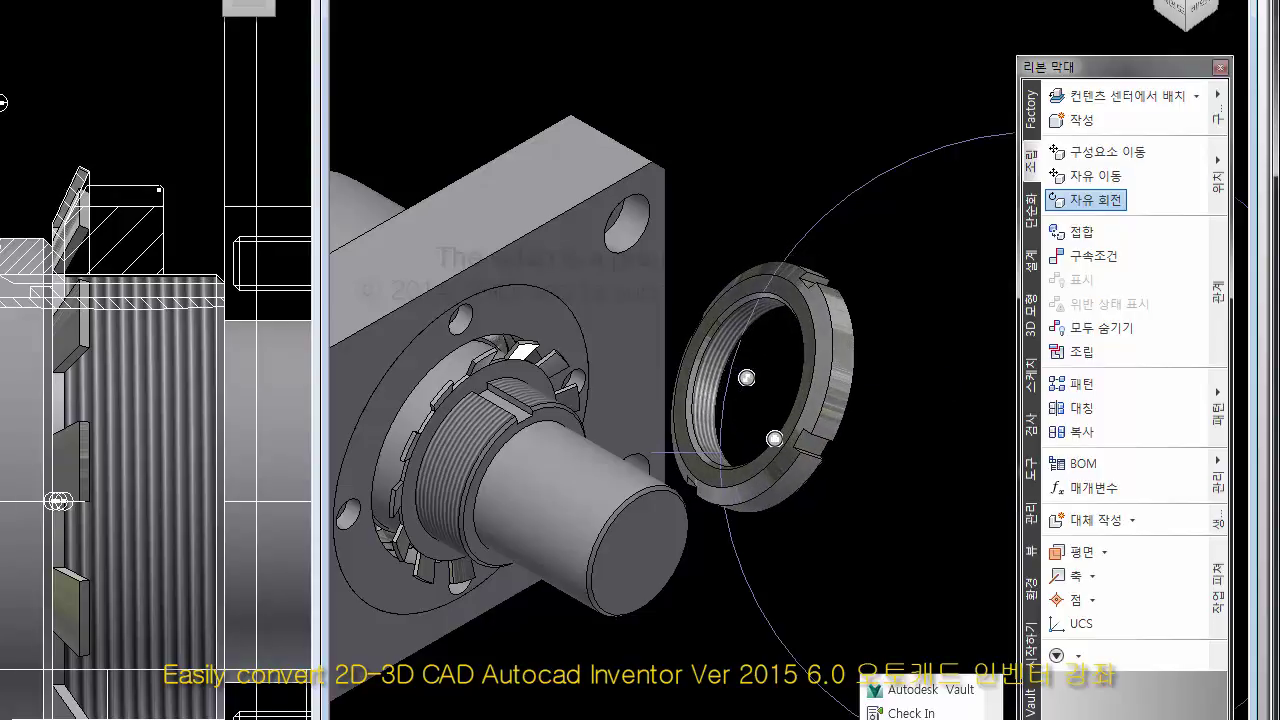
{"action": "right_click", "coordinate": [739, 163]}
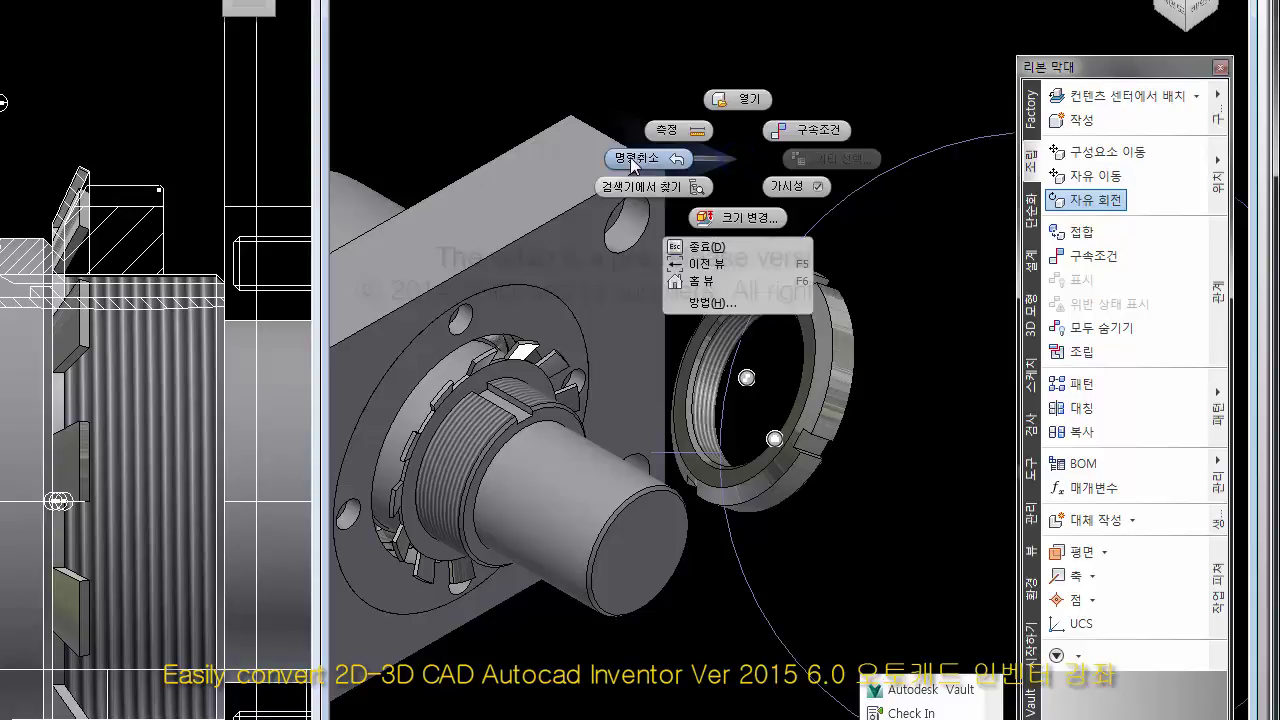
{"action": "left_click", "coordinate": [718, 248]}
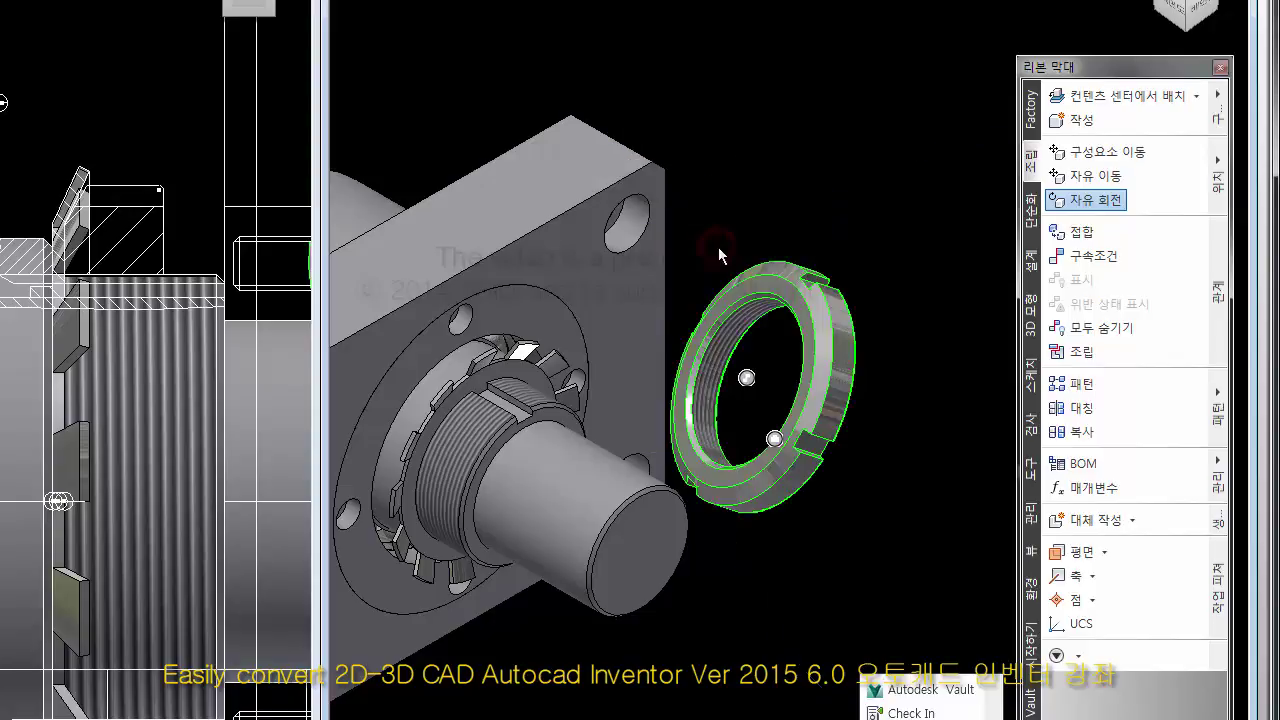
{"action": "key", "text": "F5"}
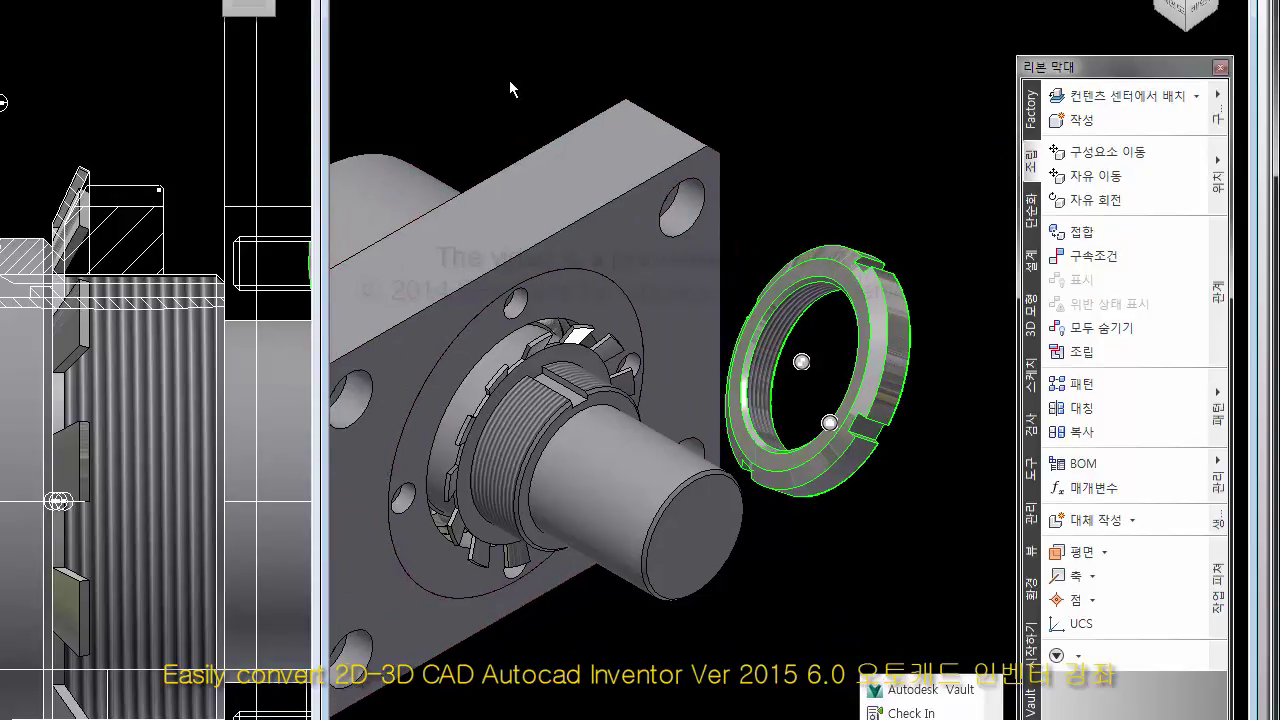
{"action": "left_click", "coordinate": [705, 65]}
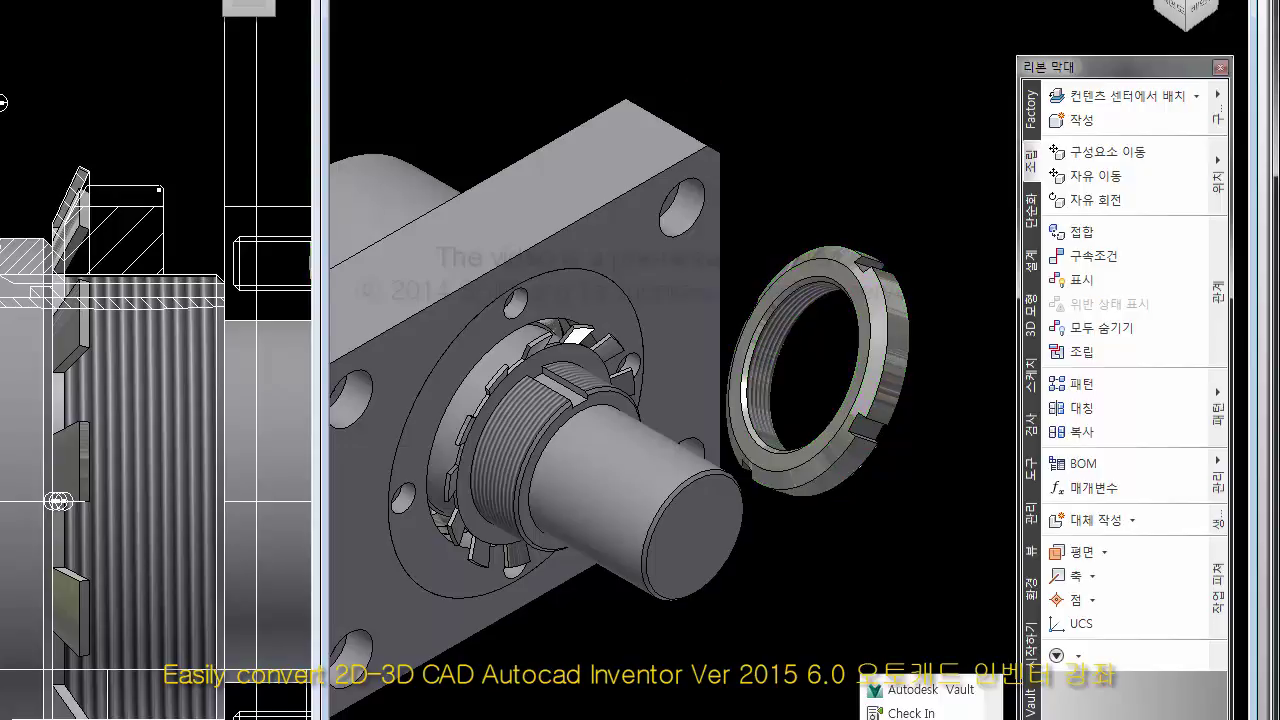
{"action": "key", "text": "F5"}
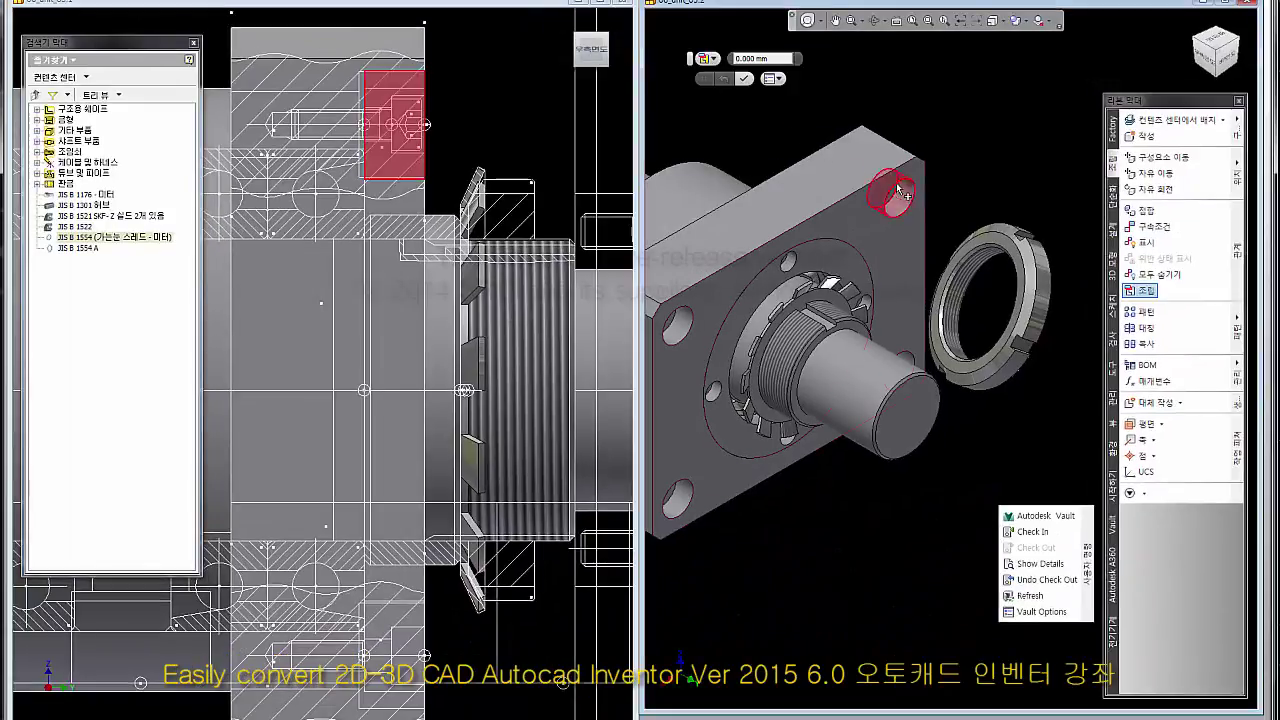
Seat the AN 10 locknut on the shaft's threaded end with a 0.000 mm Assemble constraint, nut edge to thread edge.
{"action": "left_click", "coordinate": [898, 190]}
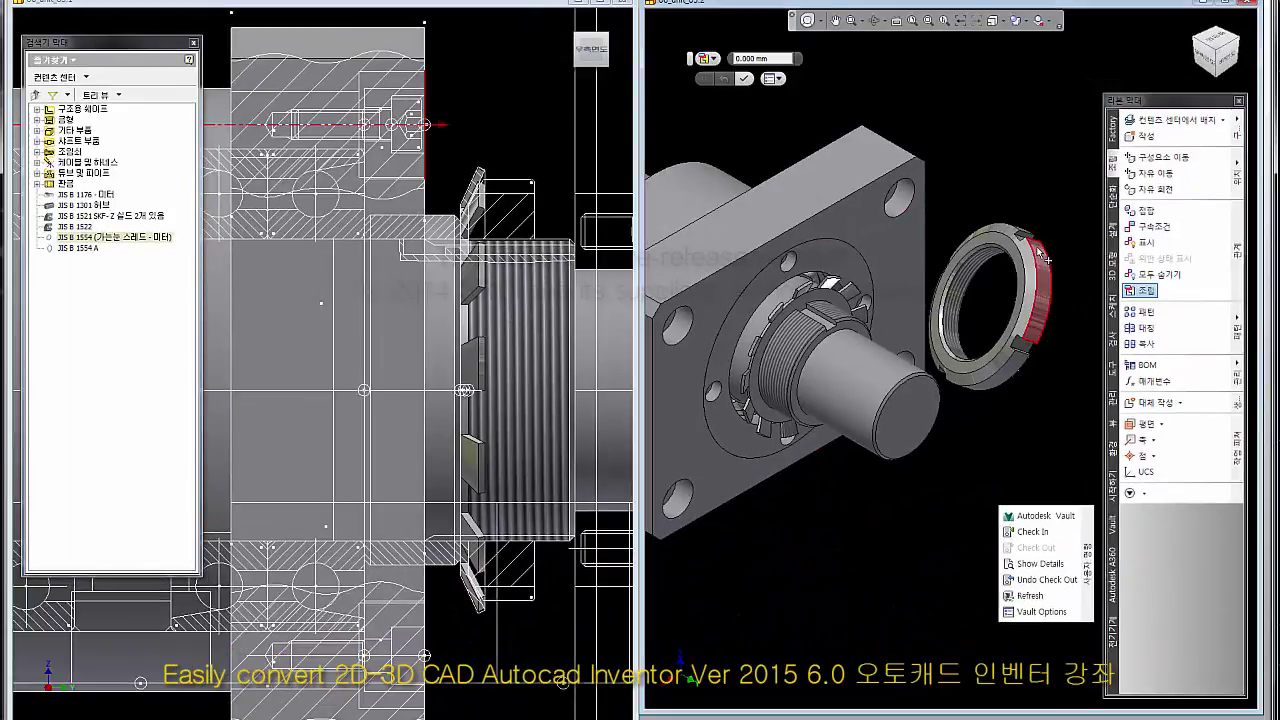
{"action": "scroll", "coordinate": [1030, 230], "scroll_direction": "down", "scroll_amount": 4}
{"action": "middle_click_drag", "start_coordinate": [1052, 230], "coordinate": [1040, 215]}
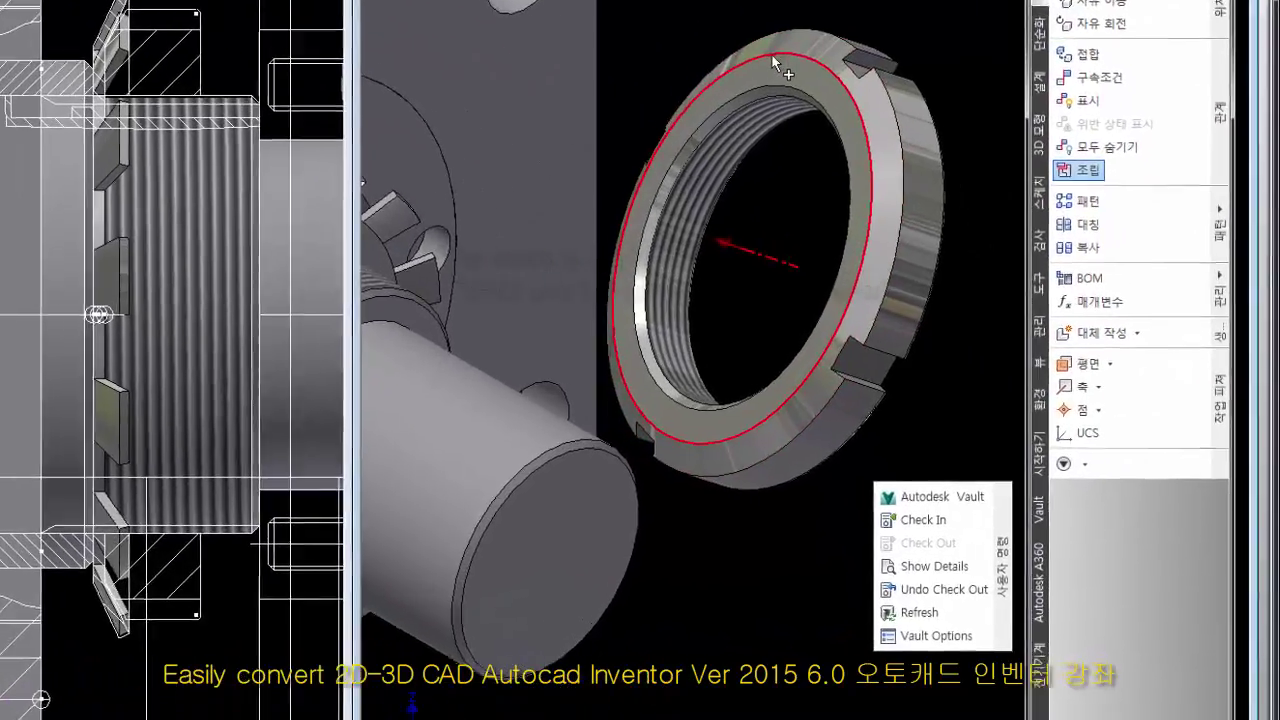
{"action": "left_click", "coordinate": [771, 53]}
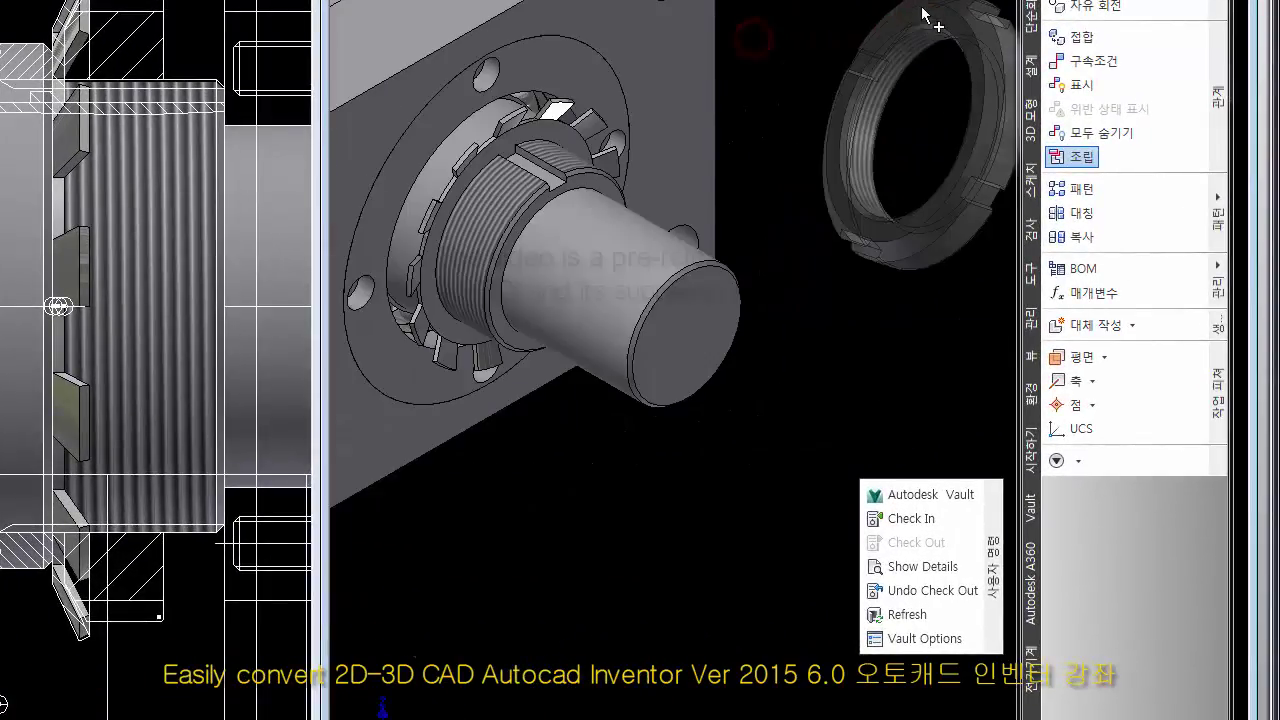
{"action": "scroll", "coordinate": [964, 171], "scroll_direction": "down", "scroll_amount": 3}
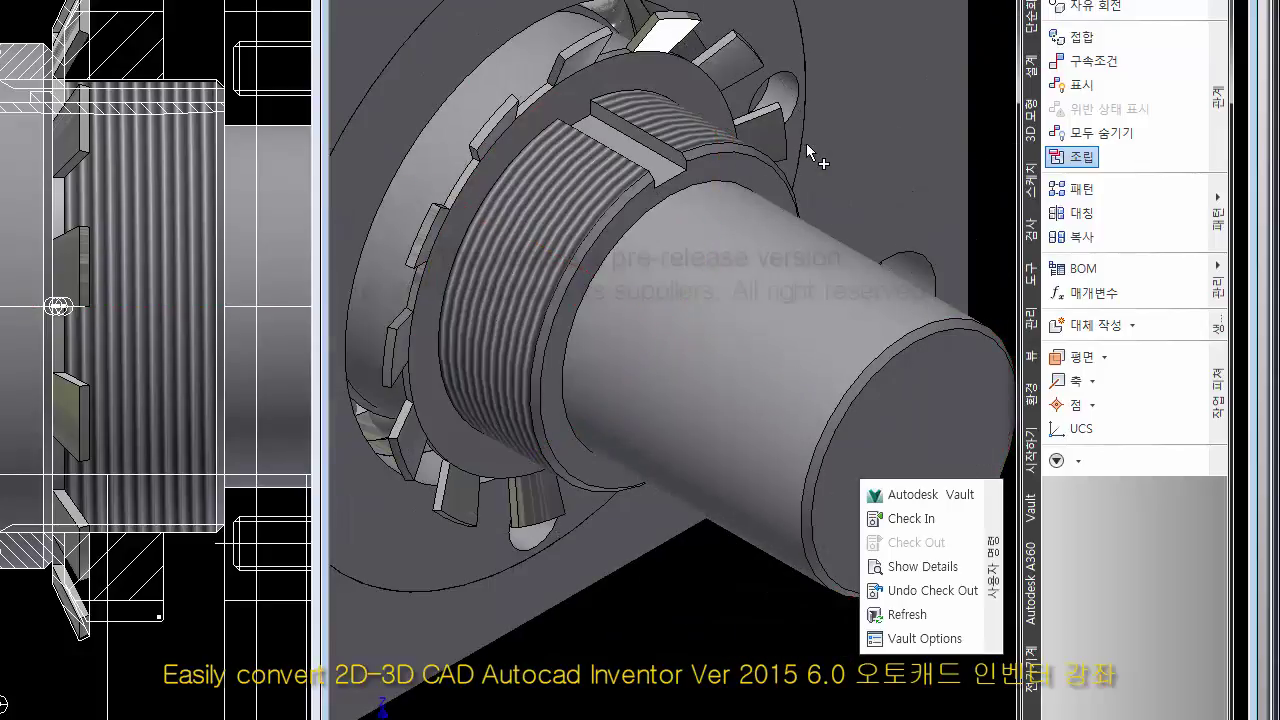
{"action": "scroll", "coordinate": [654, 113], "scroll_direction": "down", "scroll_amount": 3}
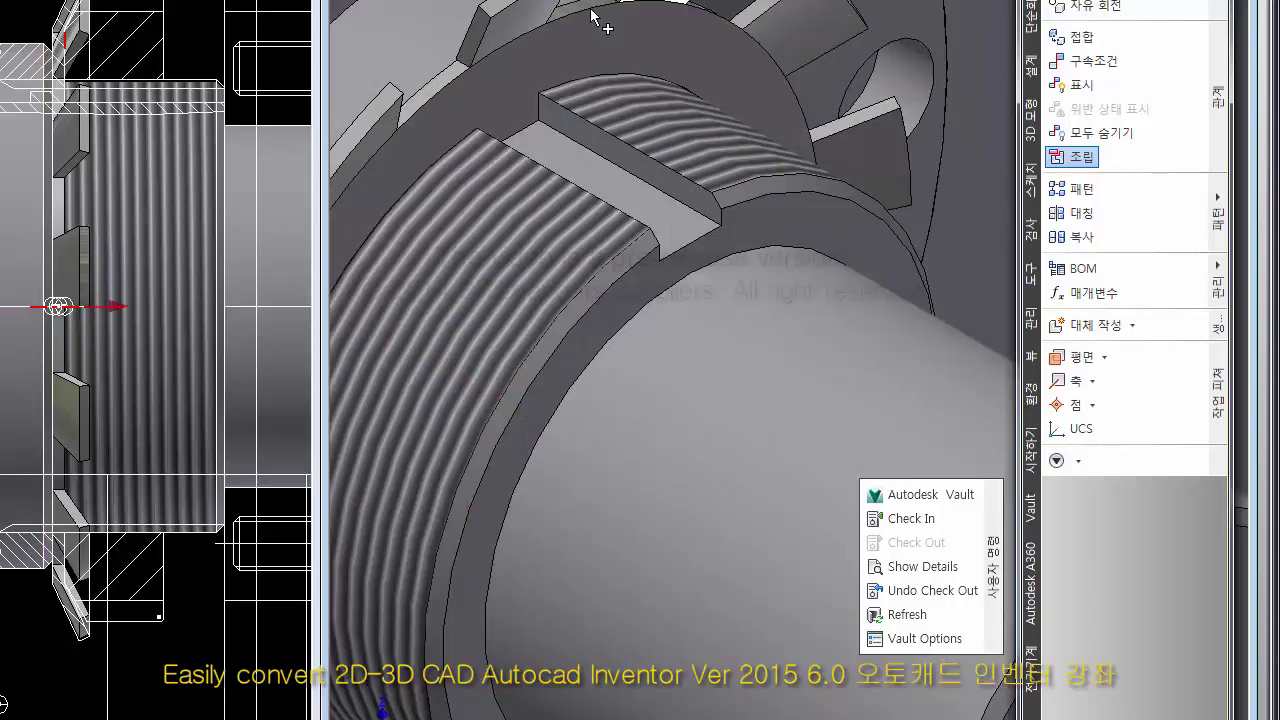
{"action": "scroll", "coordinate": [596, 14], "scroll_direction": "down", "scroll_amount": 3}
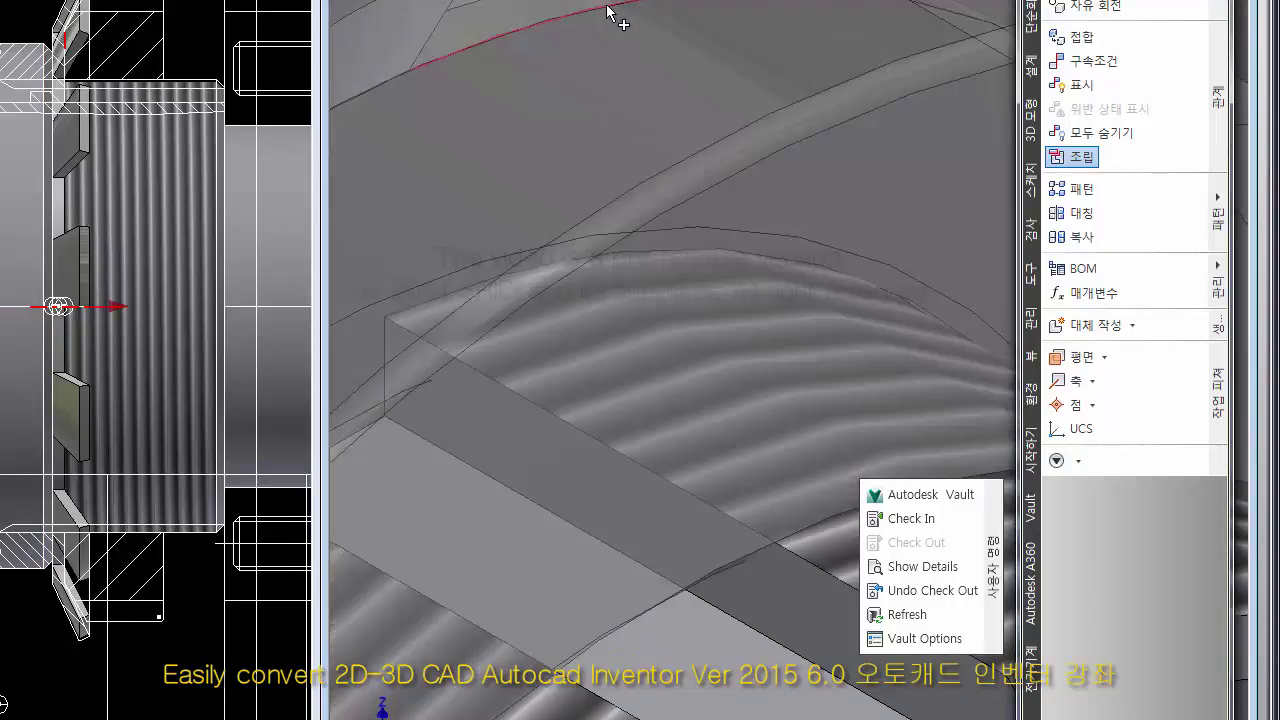
{"action": "left_click", "coordinate": [606, 10]}
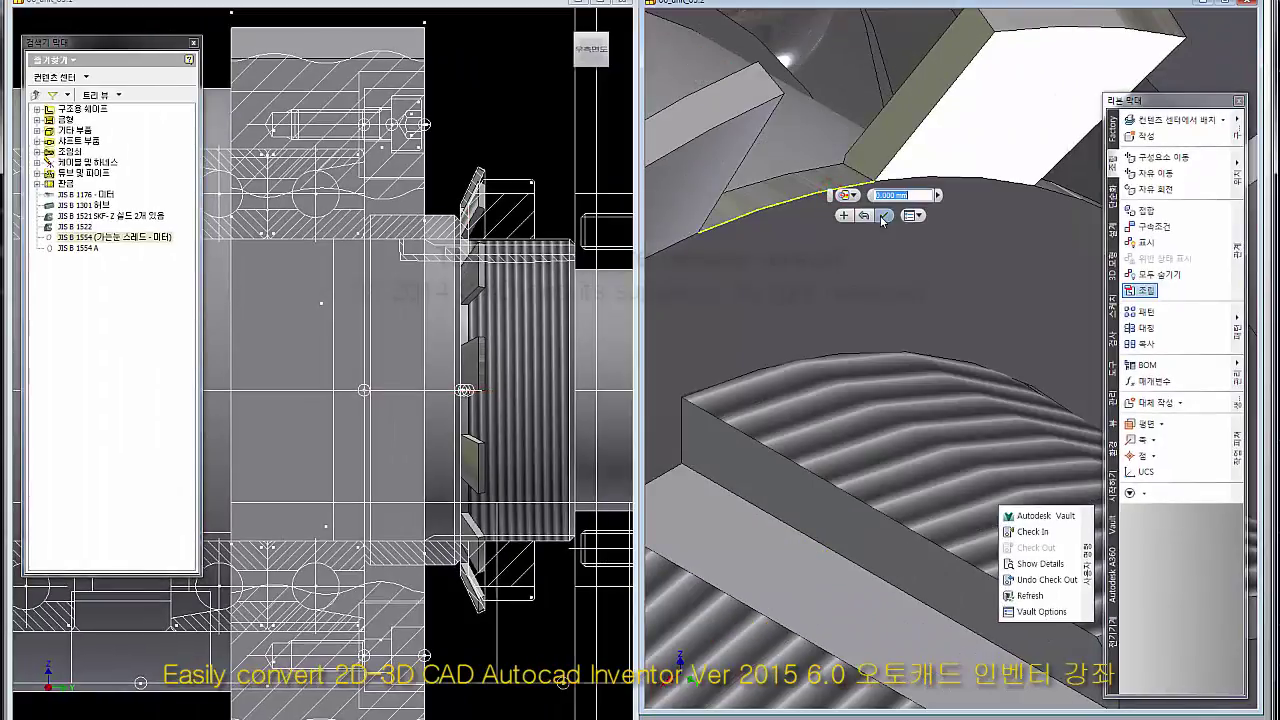
{"action": "left_click", "coordinate": [884, 215]}
{"action": "scroll", "coordinate": [872, 252], "scroll_direction": "up", "scroll_amount": 5}
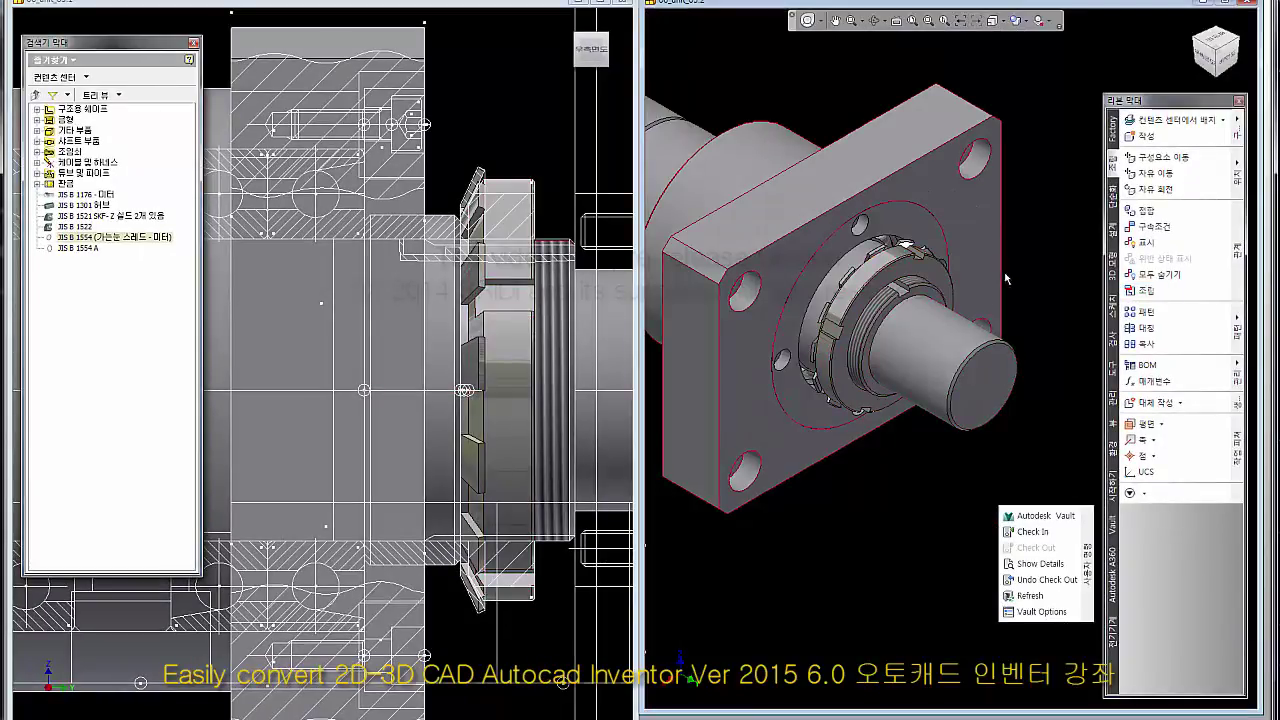
Select the locknut and spin it around the shaft axis.
{"action": "scroll", "coordinate": [1030, 295], "scroll_direction": "down", "scroll_amount": 2}
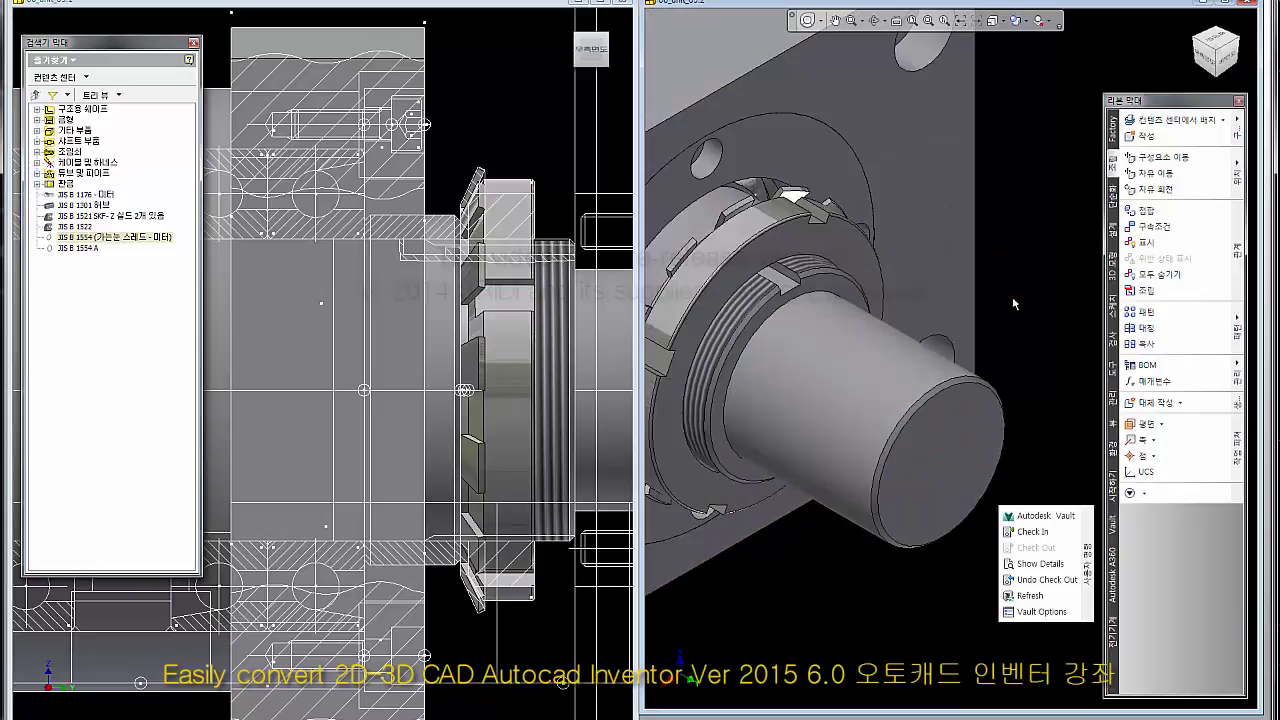
{"action": "scroll", "coordinate": [1018, 305], "scroll_direction": "down", "scroll_amount": 2}
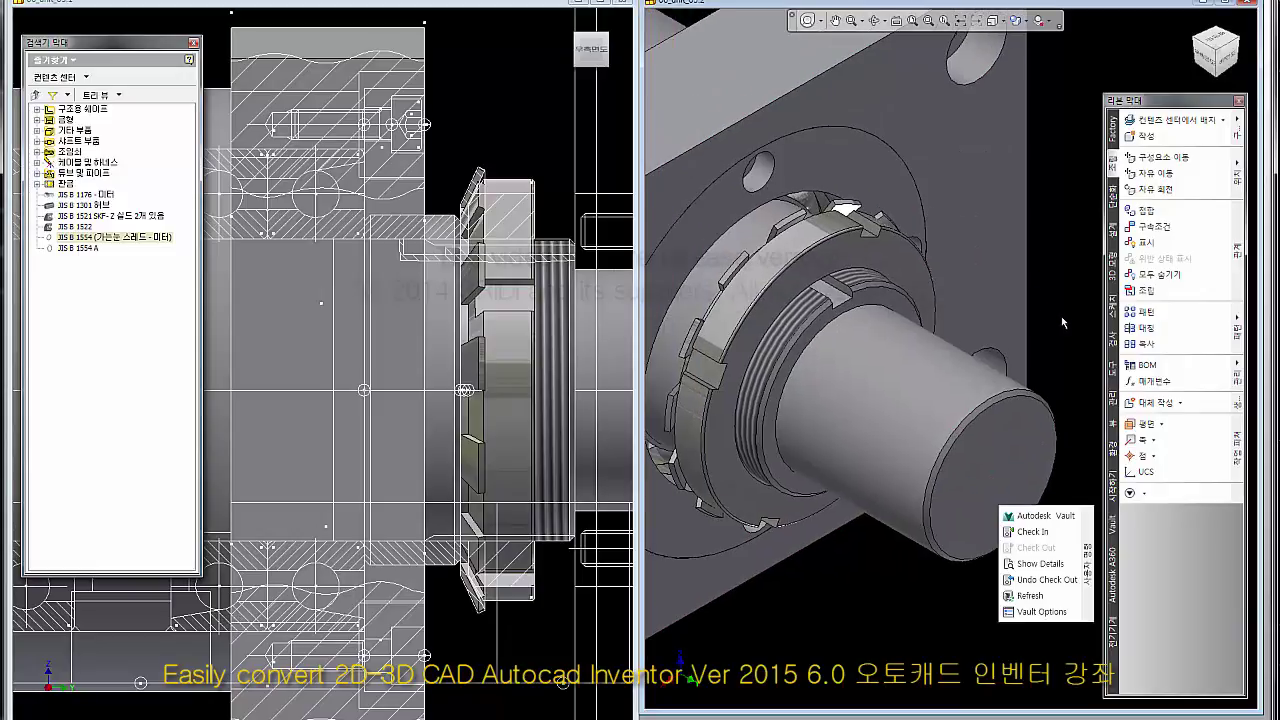
{"action": "left_click", "coordinate": [897, 253]}
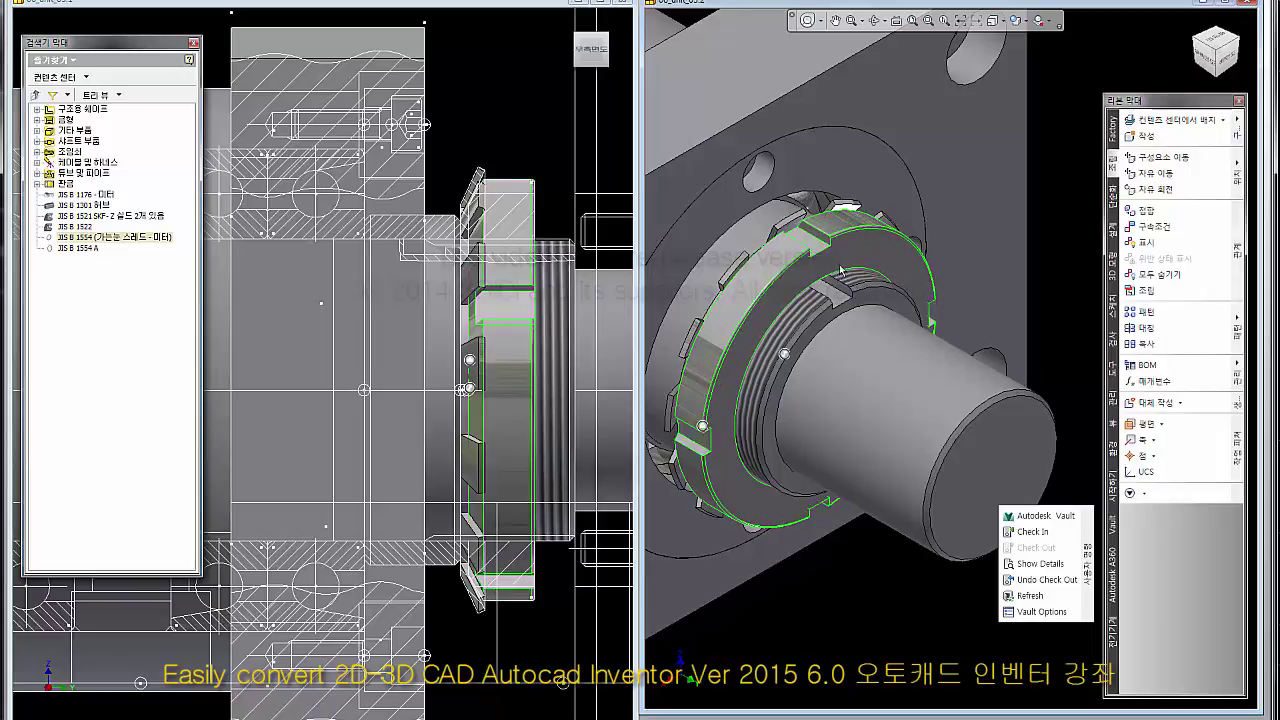
{"action": "left_click_drag", "start_coordinate": [793, 300], "coordinate": [858, 248]}
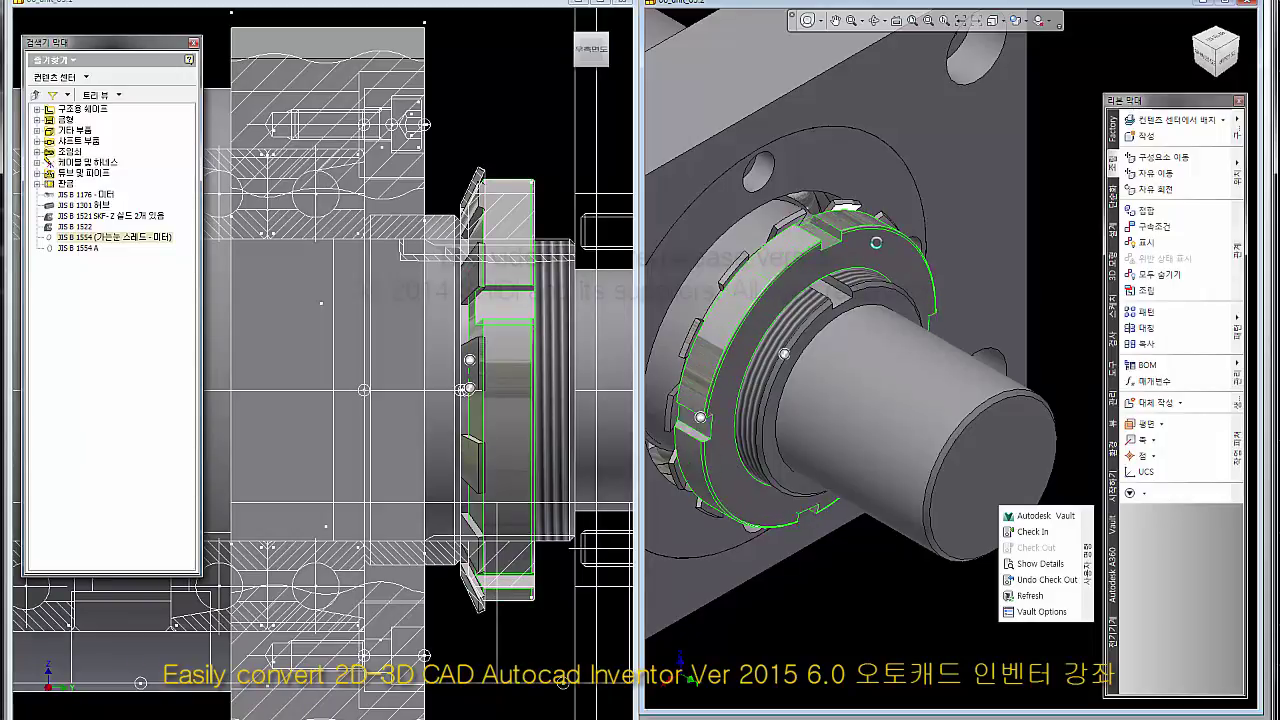
{"action": "scroll", "coordinate": [858, 248], "scroll_direction": "up", "scroll_amount": 3}
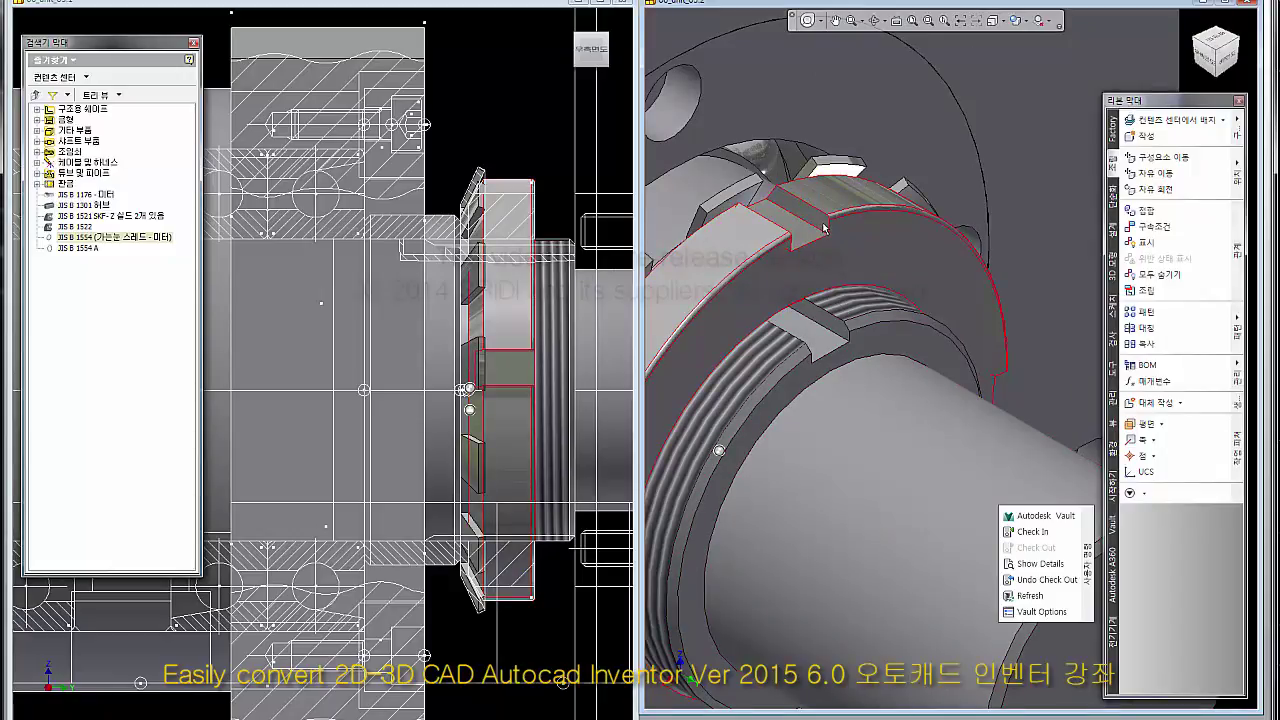
{"action": "left_click_drag", "start_coordinate": [938, 268], "coordinate": [1166, 76]}
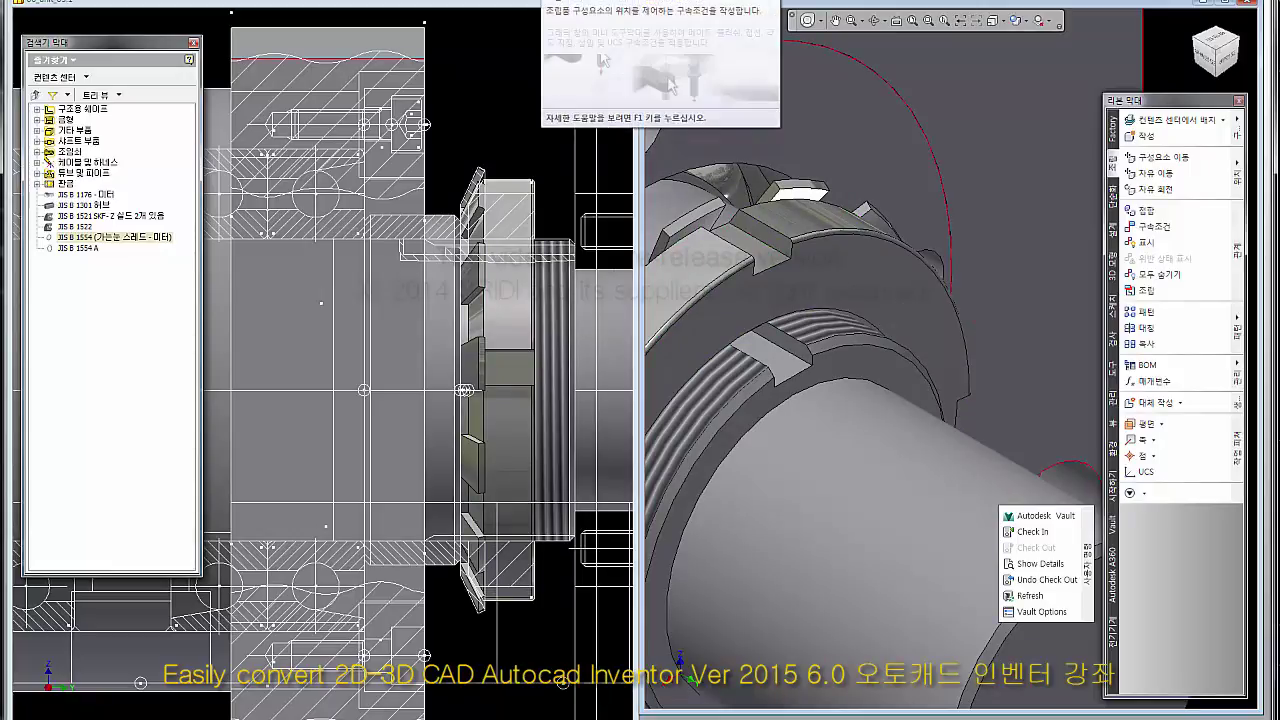
Constrain the locknut slot to the thread slot's flat face with a 180 angle constraint.
{"action": "left_click", "coordinate": [1145, 290]}
{"action": "scroll", "coordinate": [814, 297], "scroll_direction": "up", "scroll_amount": 3}
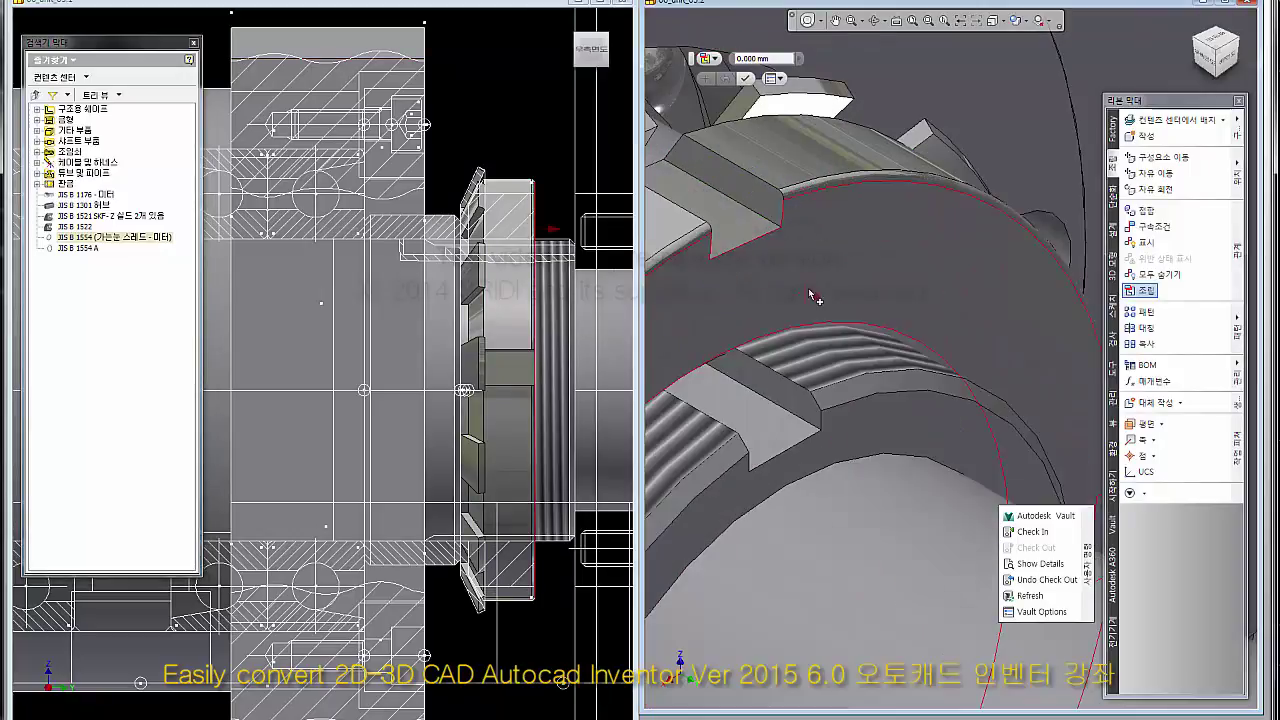
{"action": "left_click", "coordinate": [758, 214]}
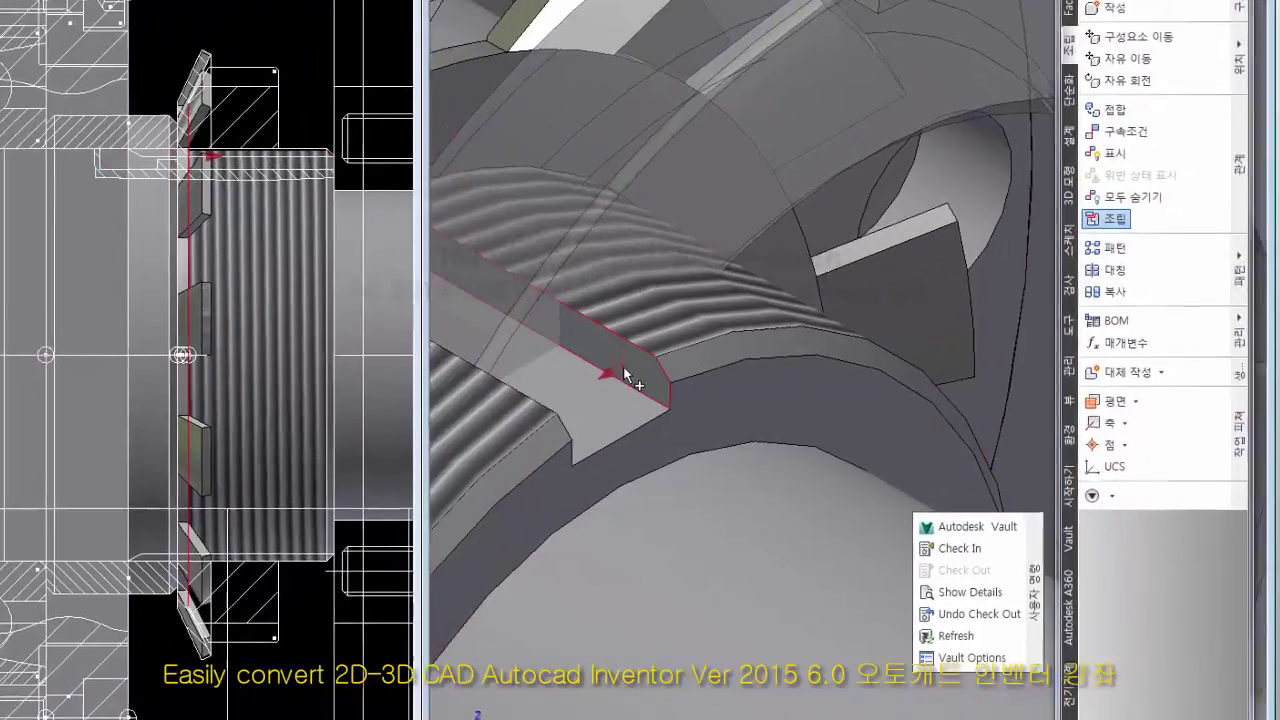
{"action": "left_click", "coordinate": [625, 376]}
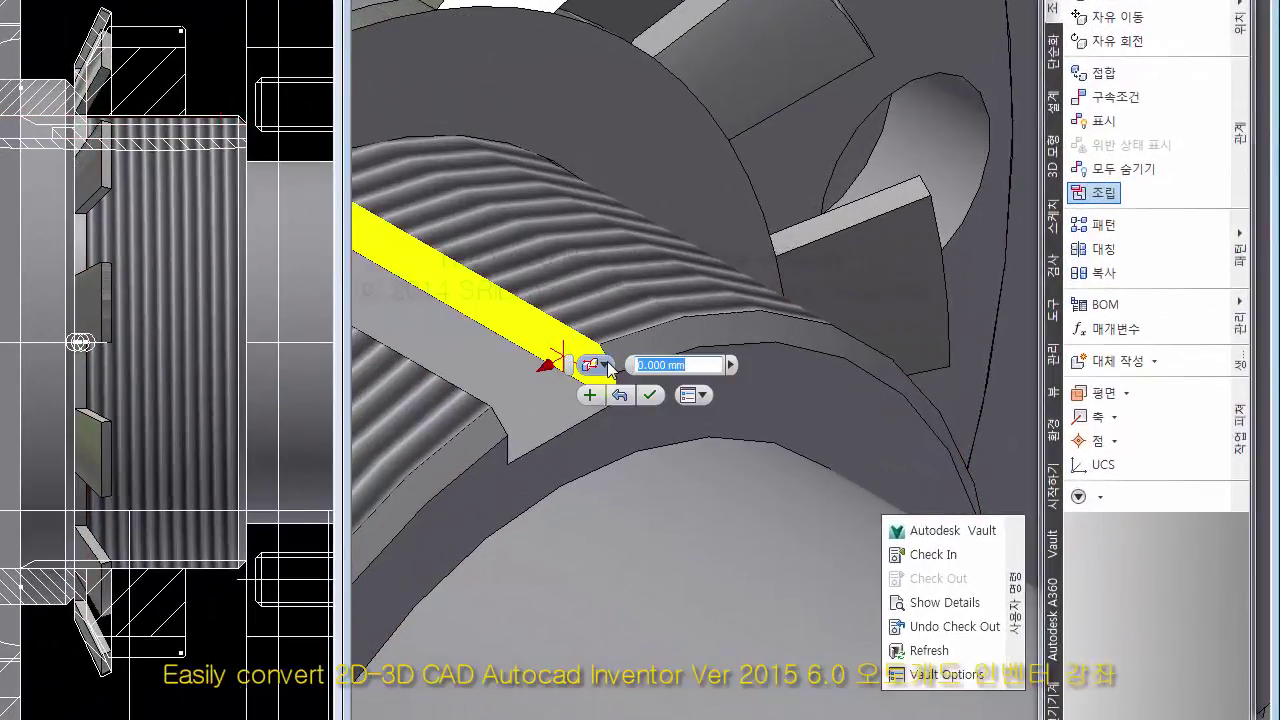
{"action": "left_click", "coordinate": [609, 367]}
{"action": "left_click", "coordinate": [656, 432]}
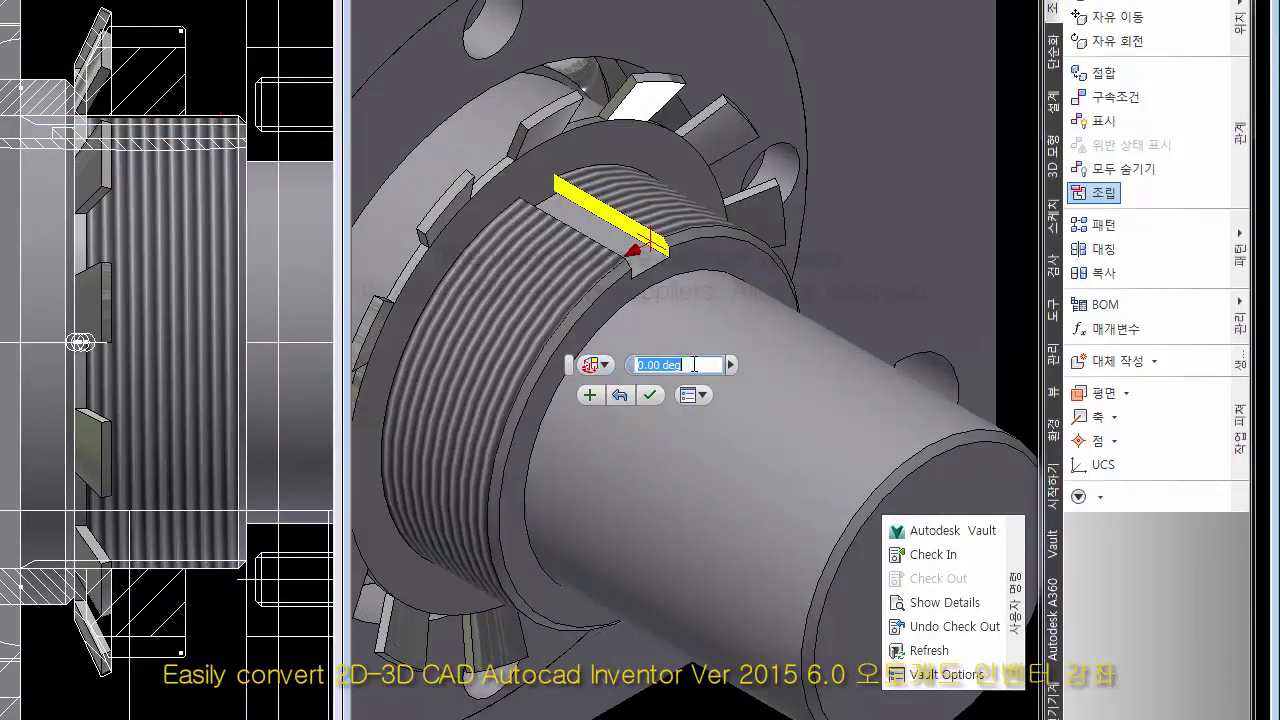
{"action": "type", "text": "180"}
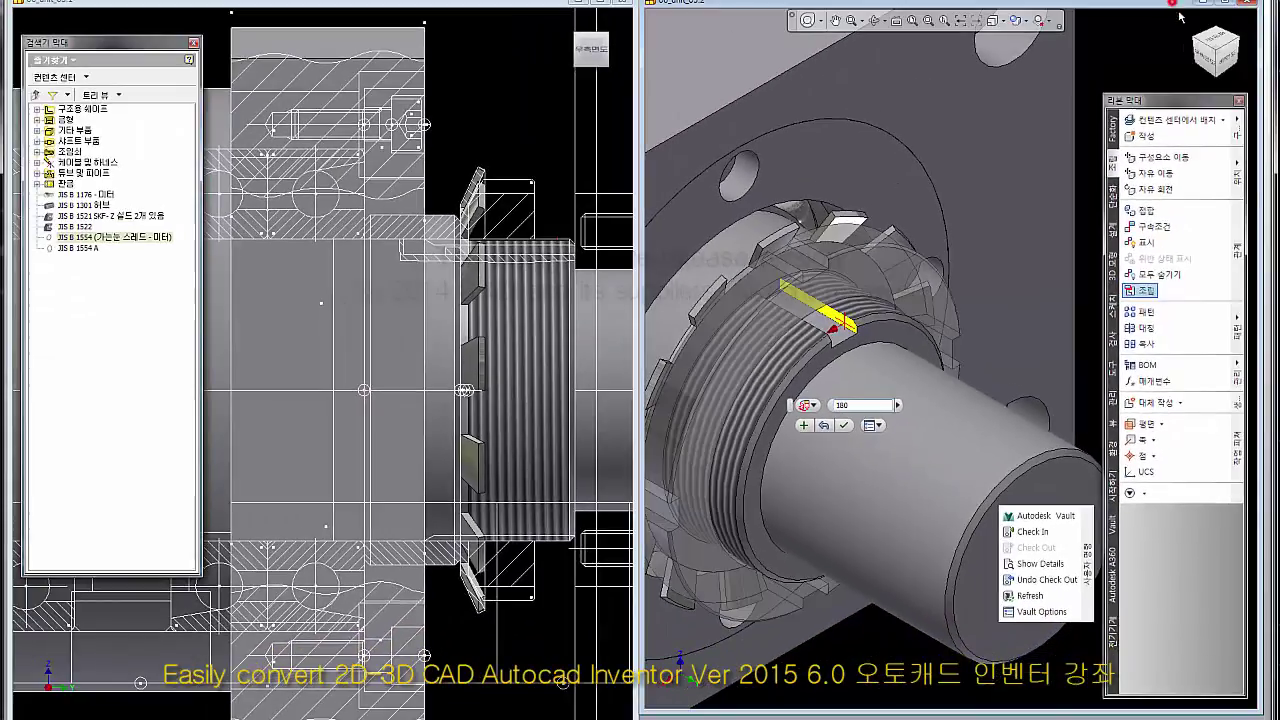
Face the assembly head-on and set the visual style to shaded with hidden edges.
{"action": "left_click", "coordinate": [1228, 60]}
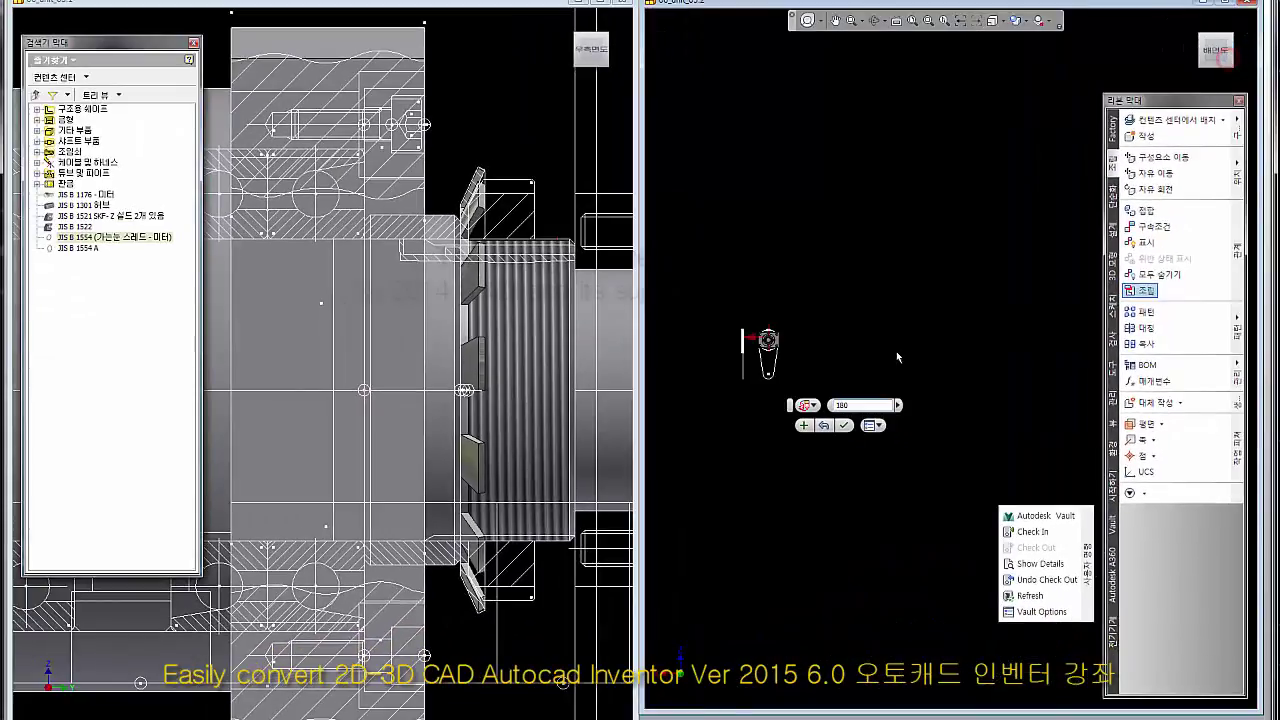
{"action": "scroll", "coordinate": [745, 320], "scroll_direction": "up", "scroll_amount": 5}
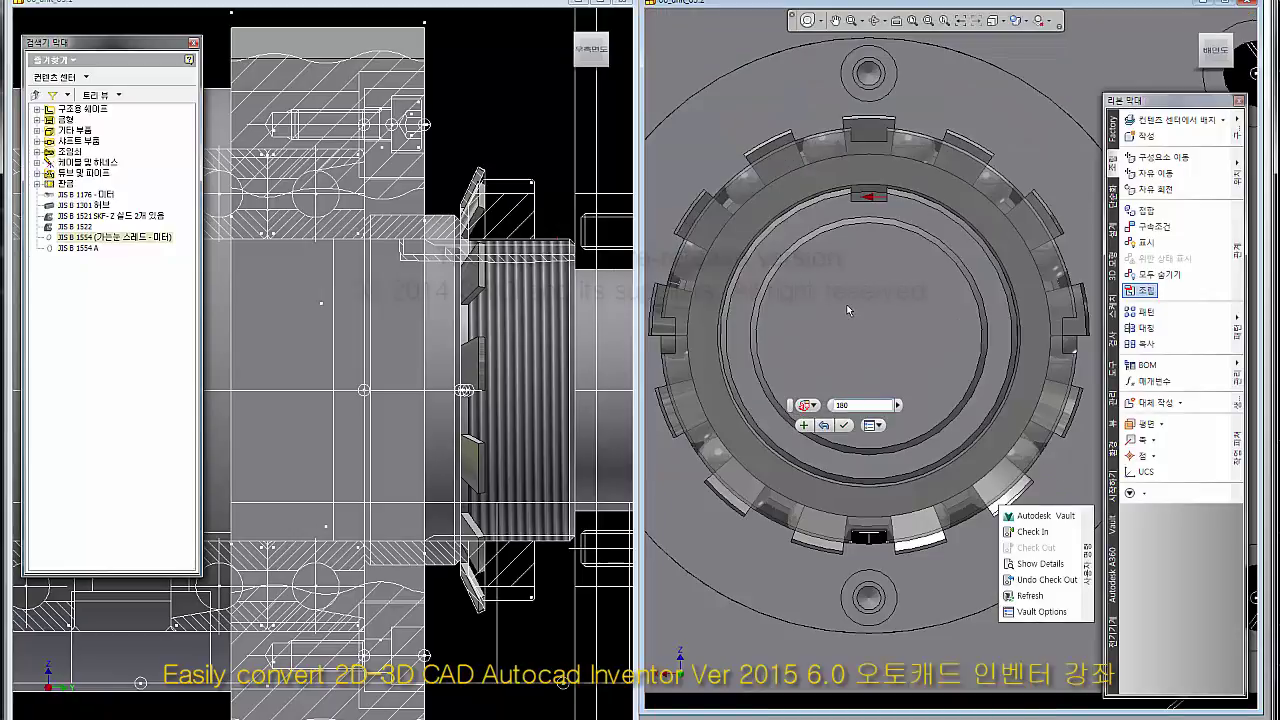
{"action": "left_click", "coordinate": [1042, 20]}
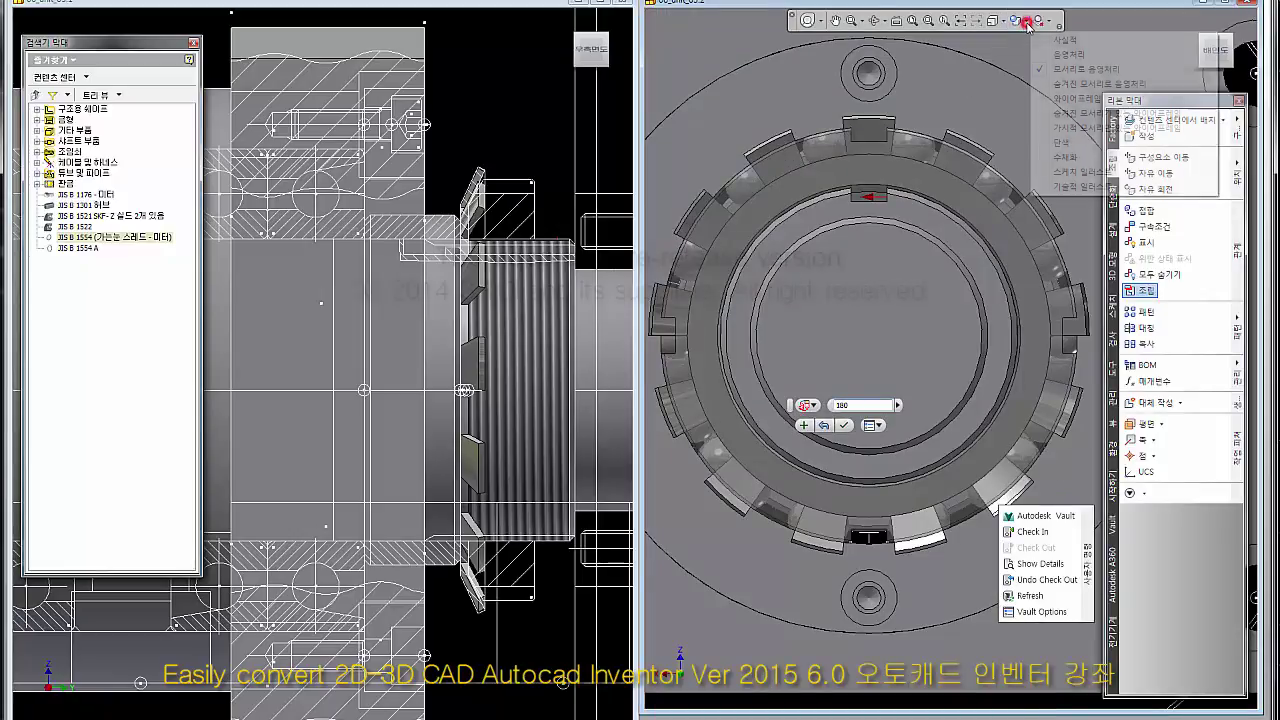
{"action": "left_click", "coordinate": [1087, 84]}
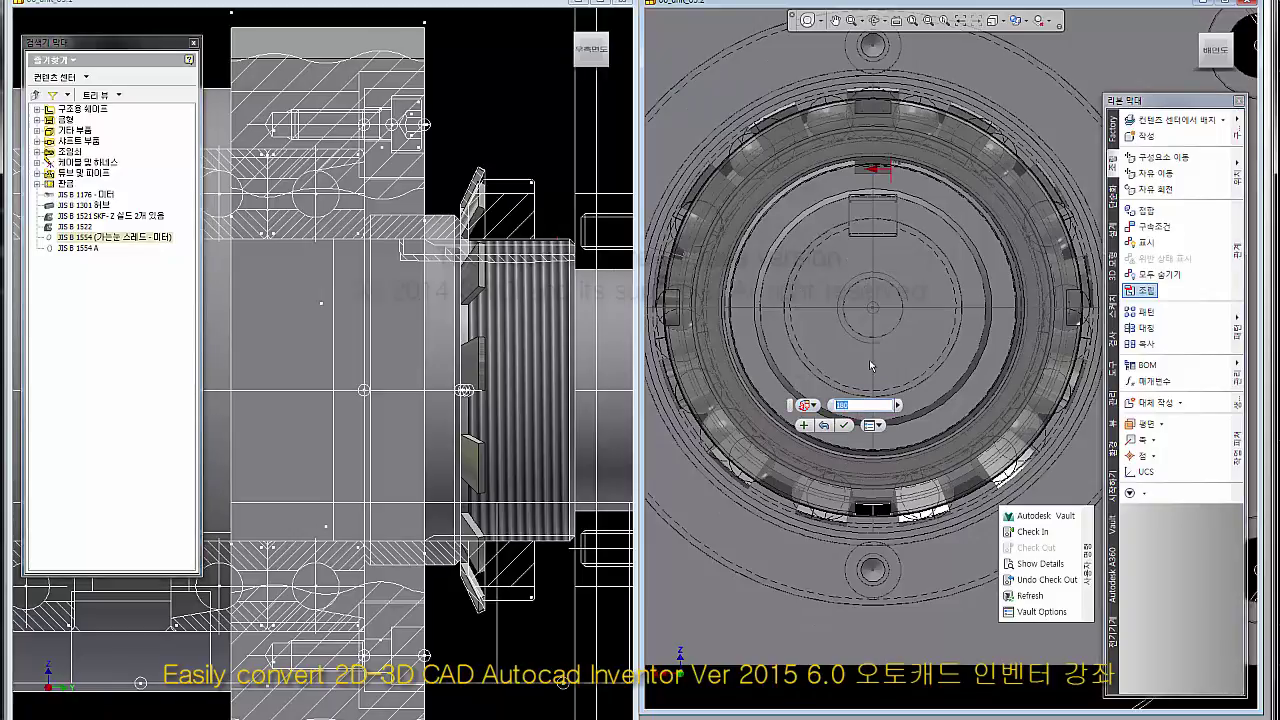
Rotate the locknut 300 degrees about its axis.
{"action": "type", "text": "90"}
{"action": "left_click", "coordinate": [836, 405]}
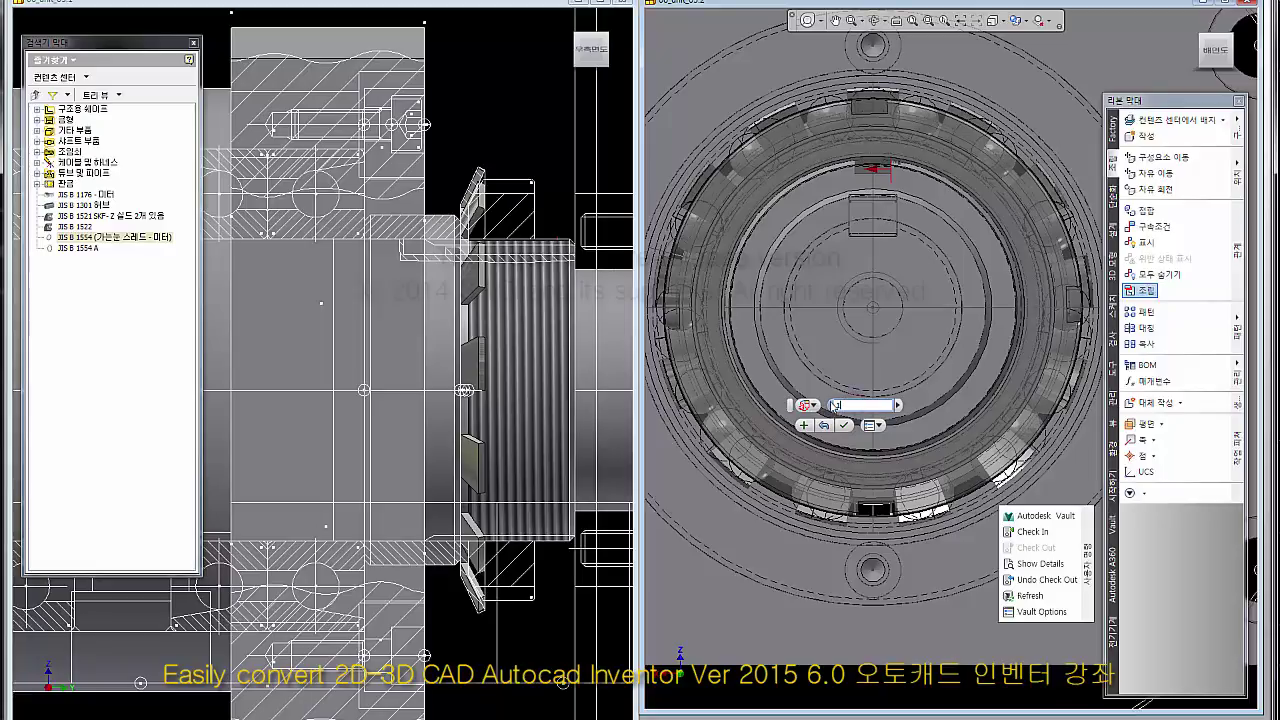
{"action": "type", "text": "300"}
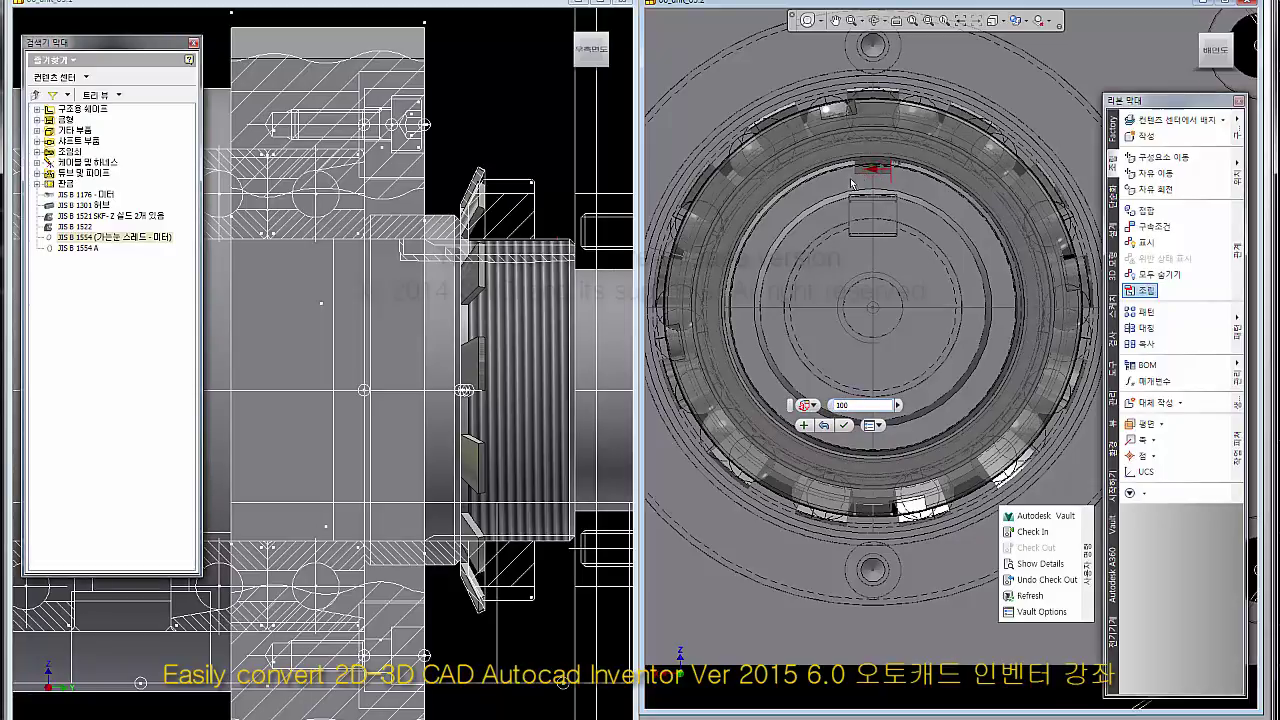
{"action": "double_click", "coordinate": [858, 404]}
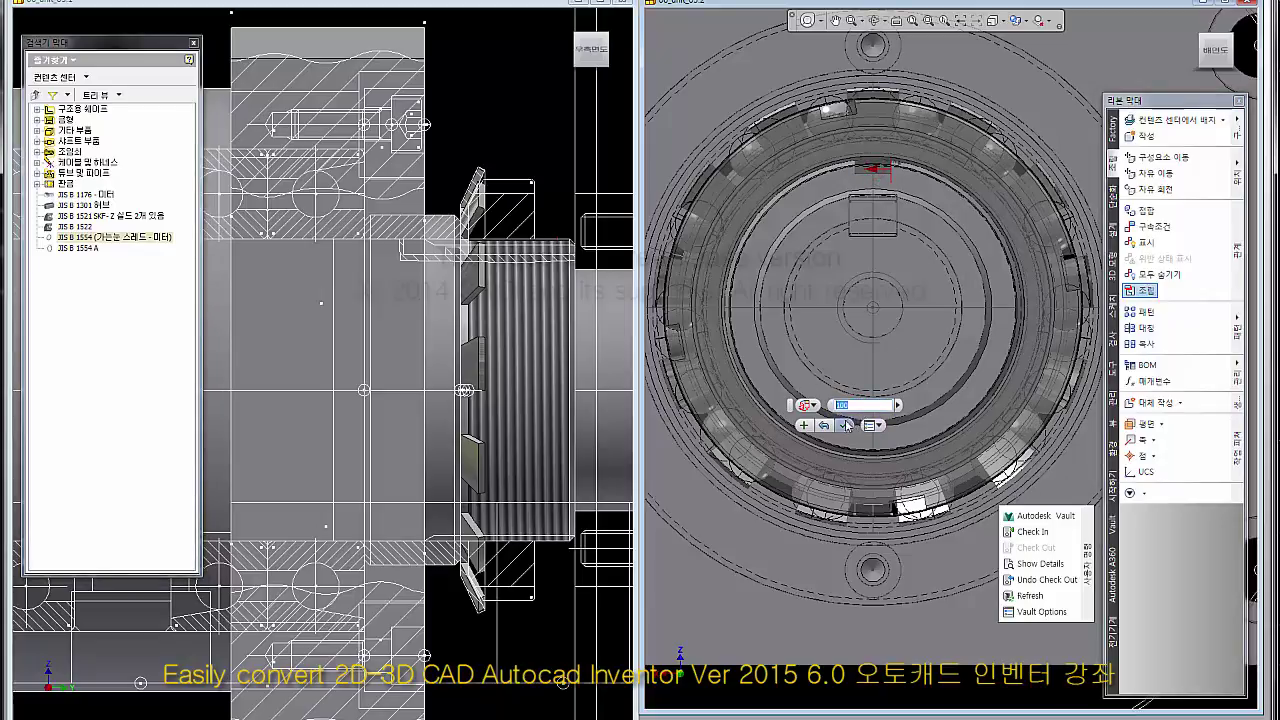
{"action": "left_click", "coordinate": [844, 425]}
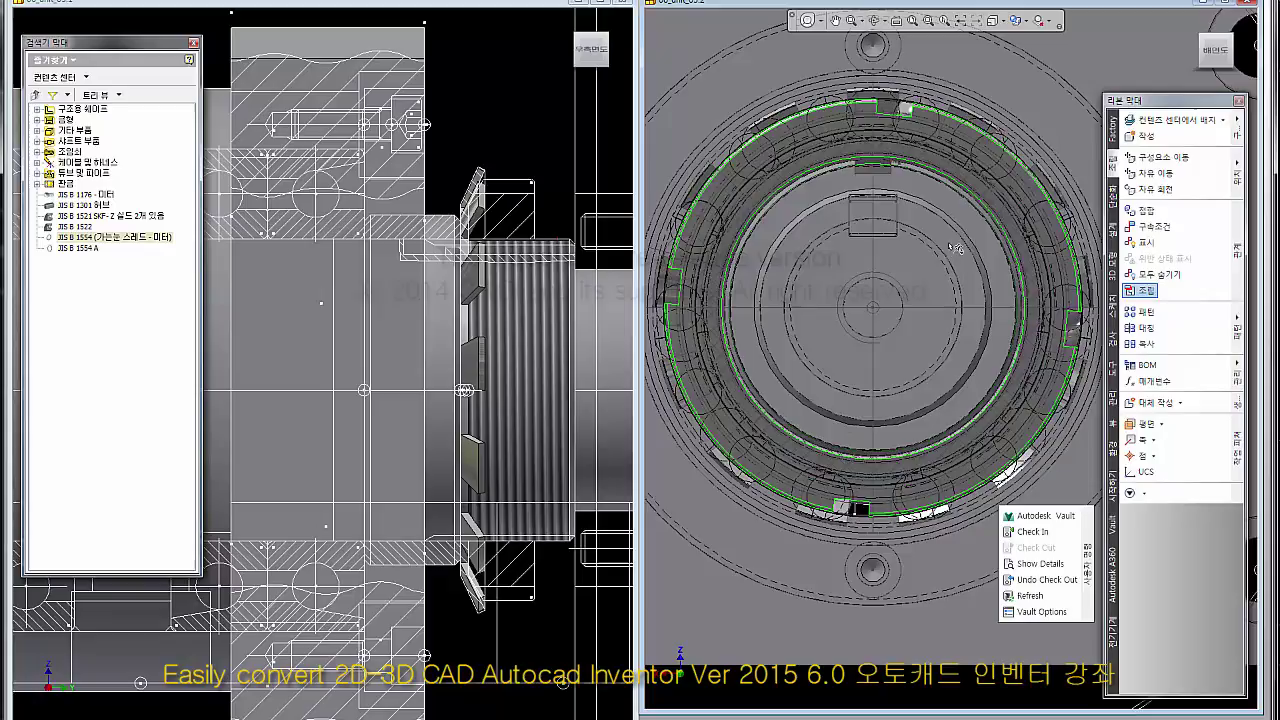
Free-rotate the locknut further clockwise, then return to the isometric view.
{"action": "left_click", "coordinate": [945, 137]}
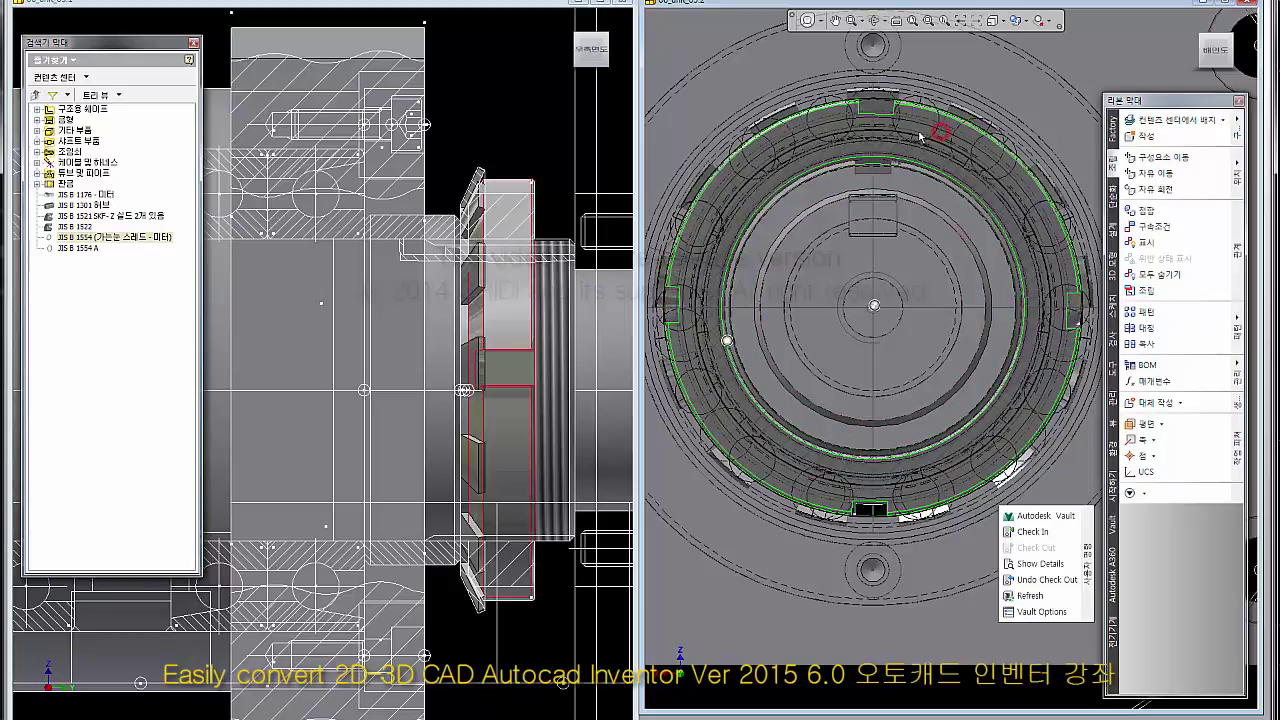
{"action": "mouse_move", "coordinate": [942, 143]}
{"action": "left_mouse_down"}
{"action": "mouse_move", "coordinate": [1160, 63]}
{"action": "mouse_move", "coordinate": [1199, 24]}
{"action": "left_mouse_up"}
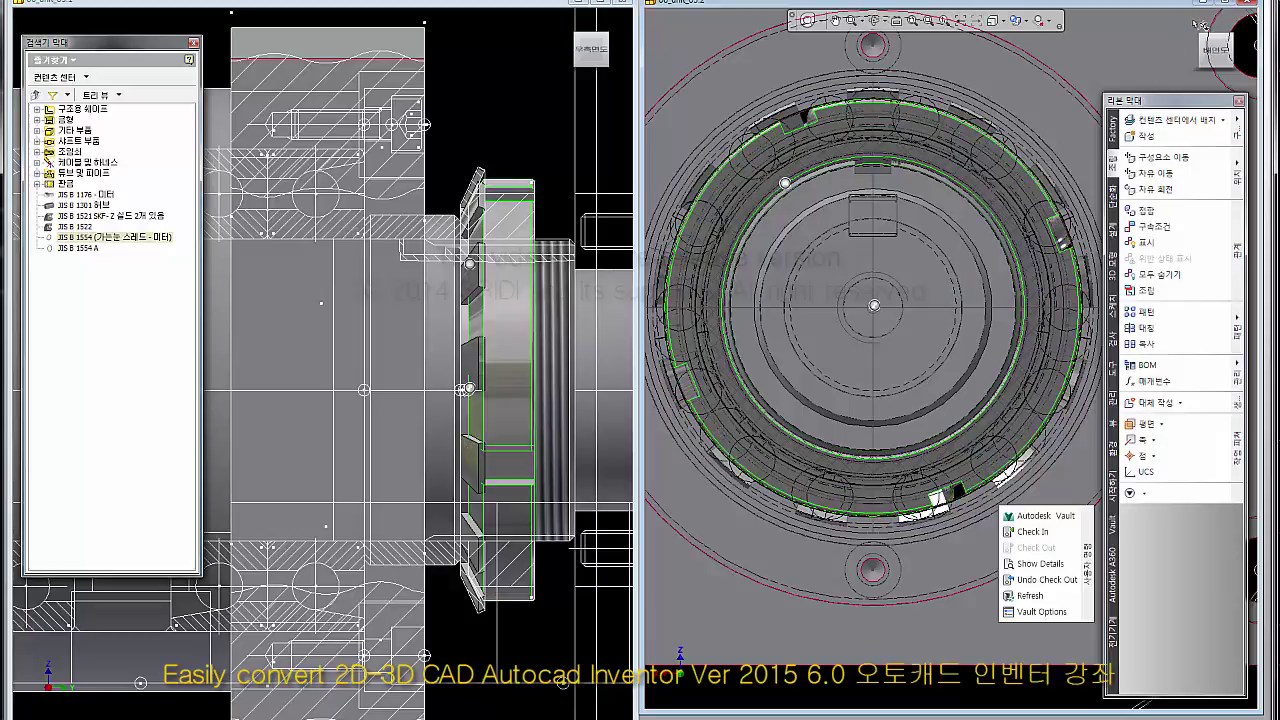
{"action": "left_click", "coordinate": [1219, 57]}
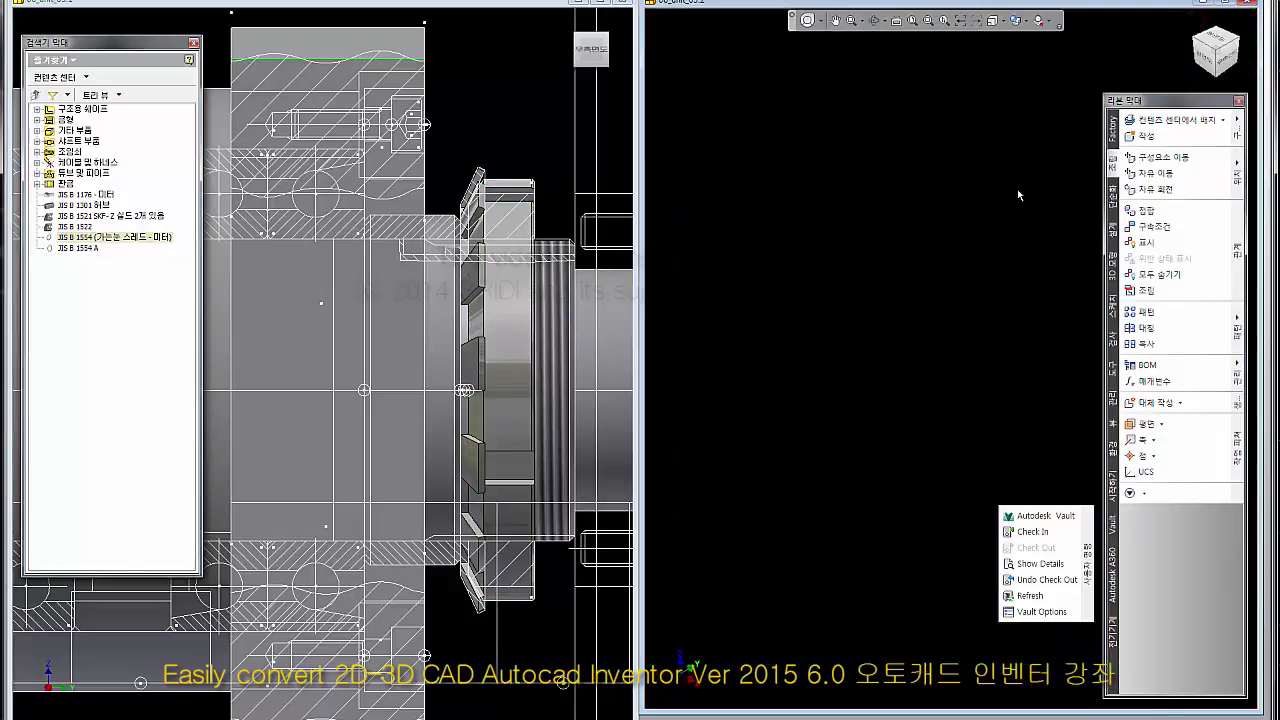
Change the selection filter, zoom and orbit in on the locknut, and select the shaft.
{"action": "left_click", "coordinate": [1044, 20]}
{"action": "left_click", "coordinate": [1080, 62]}
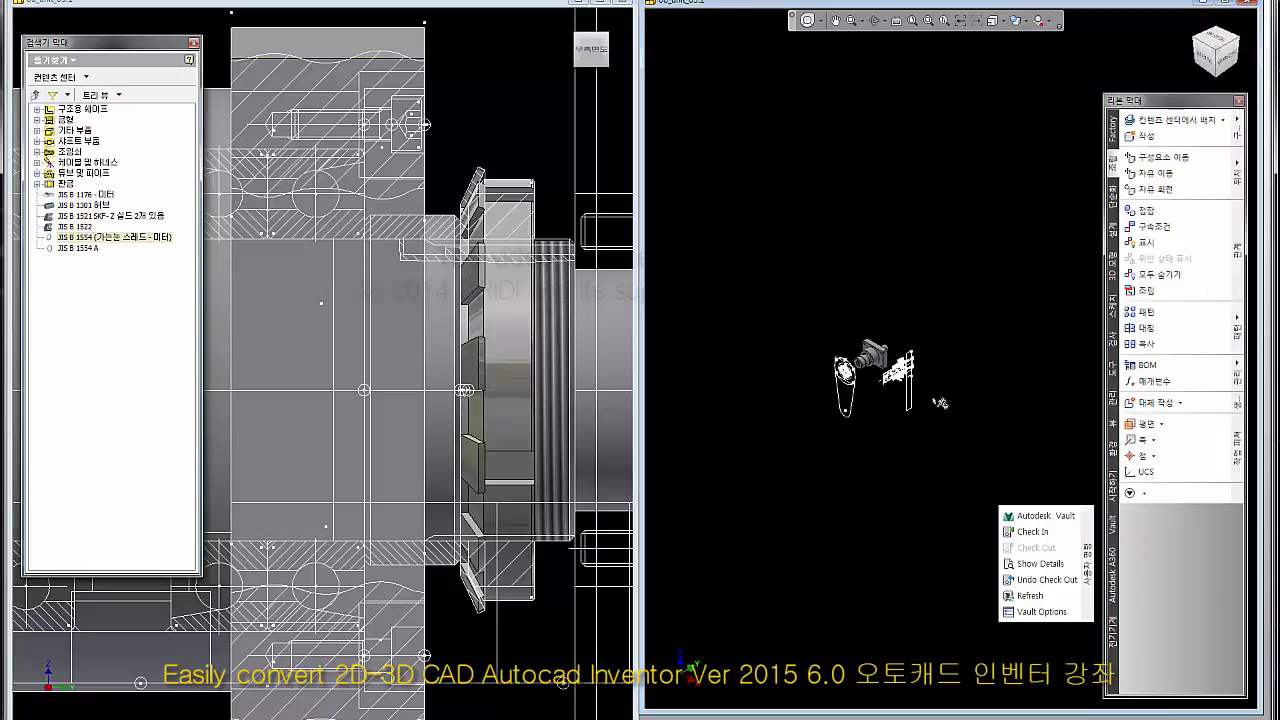
{"action": "scroll", "coordinate": [865, 357], "scroll_direction": "up", "scroll_amount": 5}
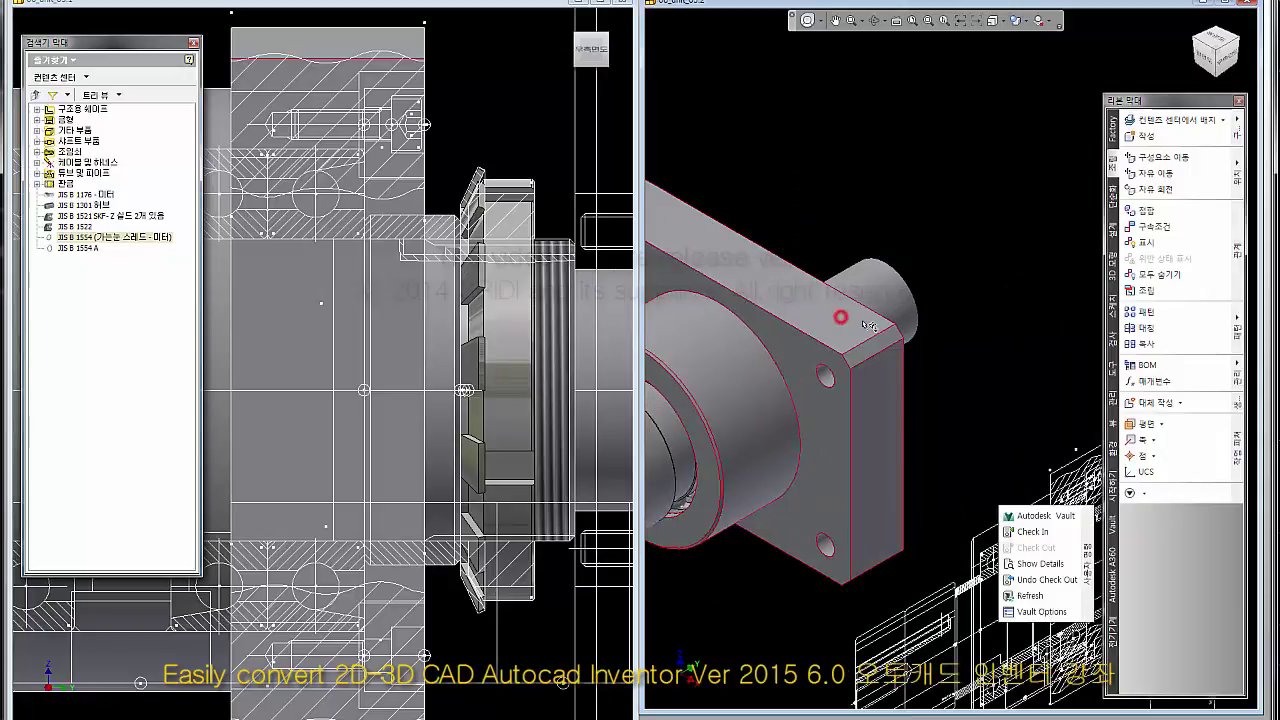
{"action": "left_click", "coordinate": [1240, 40]}
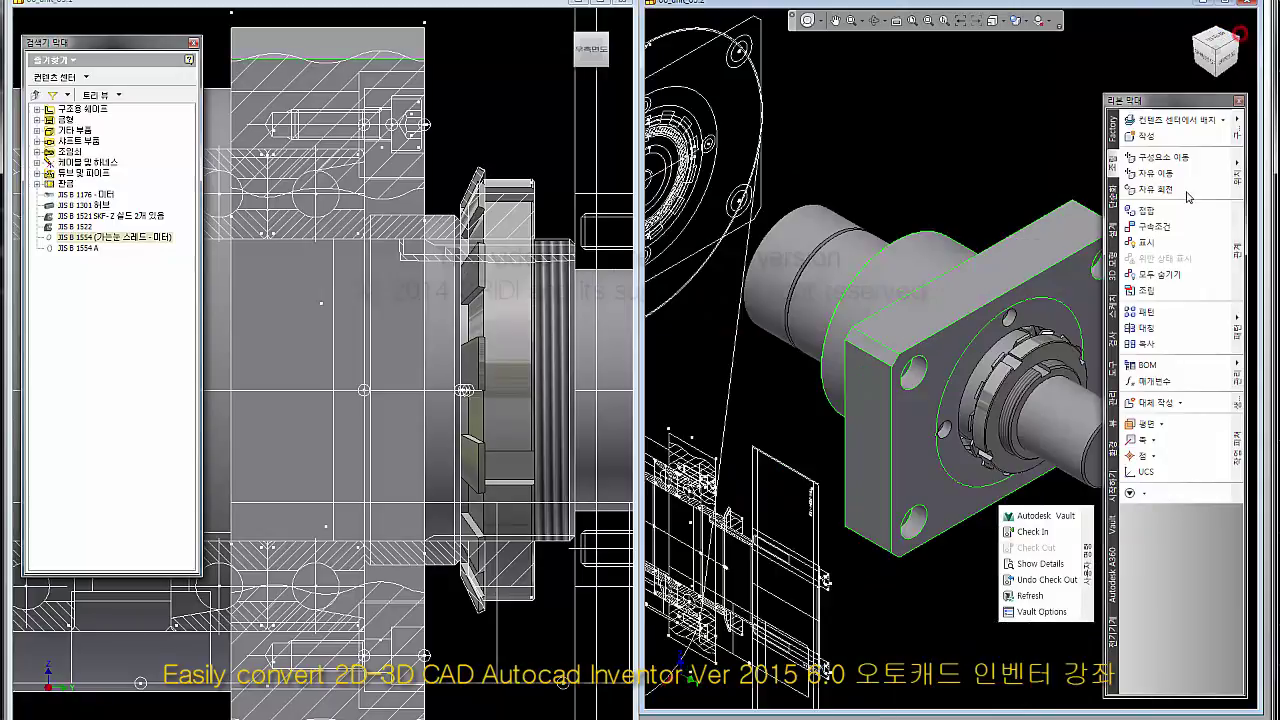
{"action": "scroll", "coordinate": [886, 297], "scroll_direction": "up", "scroll_amount": 5}
{"action": "scroll", "coordinate": [886, 297], "scroll_direction": "down", "scroll_amount": 3}
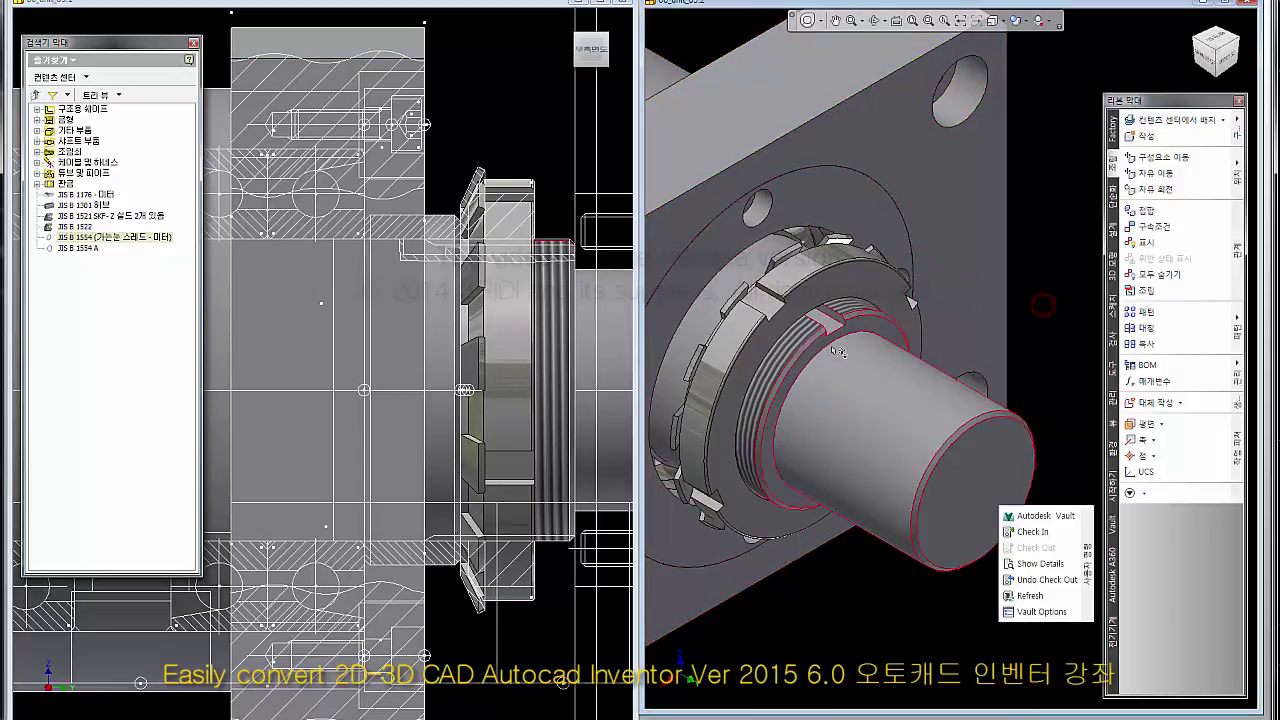
{"action": "left_click", "coordinate": [897, 370]}
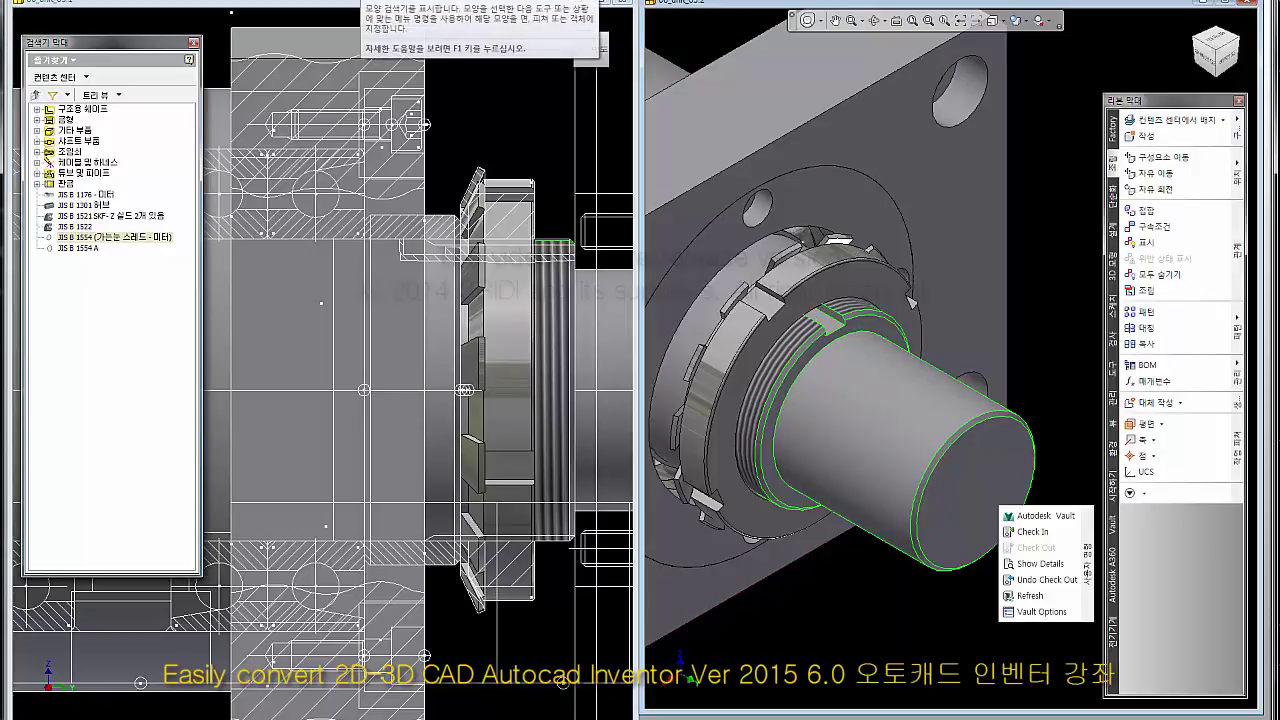
Open the Appearance Browser, then move and enlarge it over the drawing.
{"action": "left_click", "coordinate": [380, 2]}
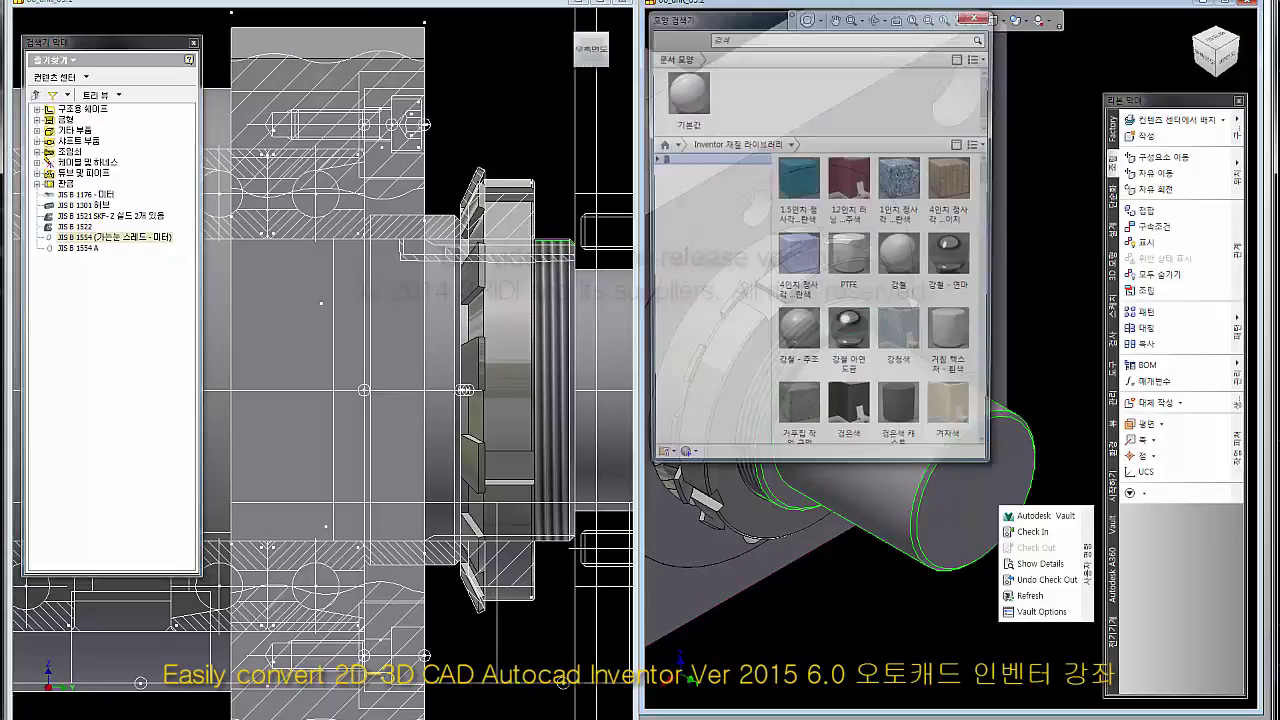
{"action": "left_click_drag", "start_coordinate": [762, 20], "coordinate": [220, 110]}
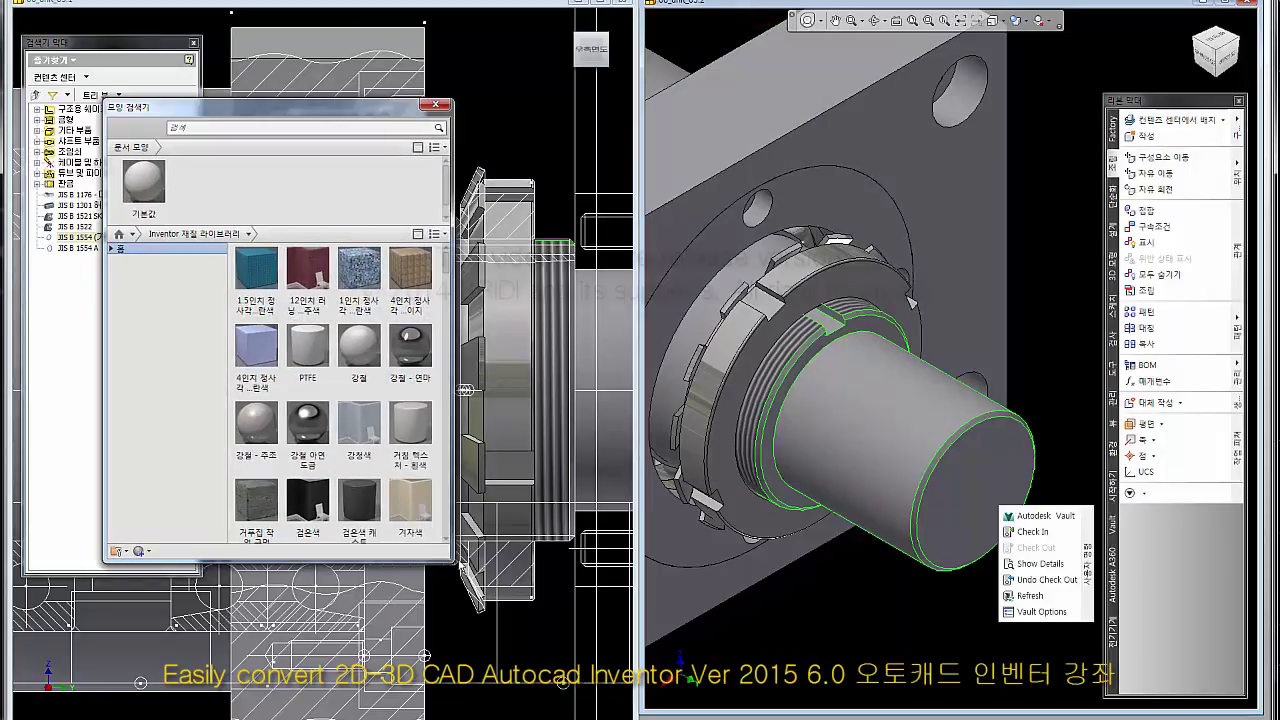
{"action": "left_click_drag", "start_coordinate": [452, 560], "coordinate": [688, 606]}
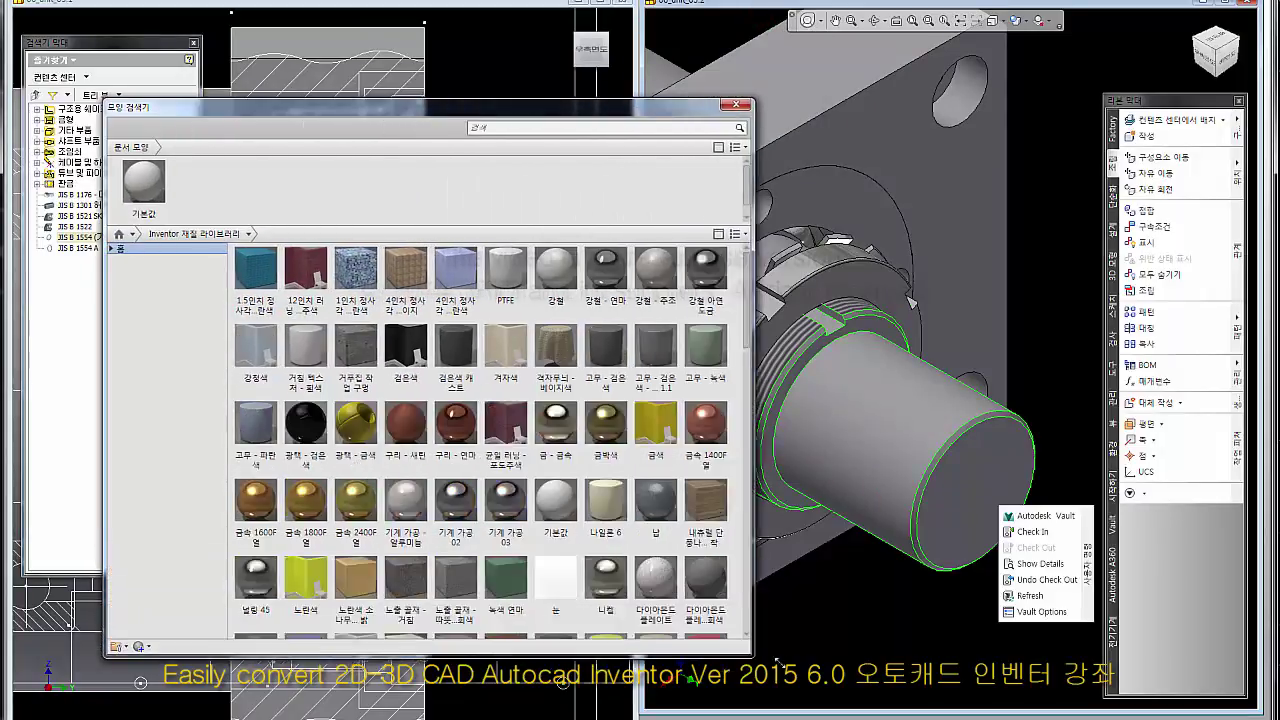
{"action": "left_click_drag", "start_coordinate": [688, 606], "coordinate": [745, 686]}
{"action": "scroll", "coordinate": [348, 295], "scroll_direction": "down", "scroll_amount": 1}
{"action": "scroll", "coordinate": [348, 295], "scroll_direction": "up", "scroll_amount": 1}
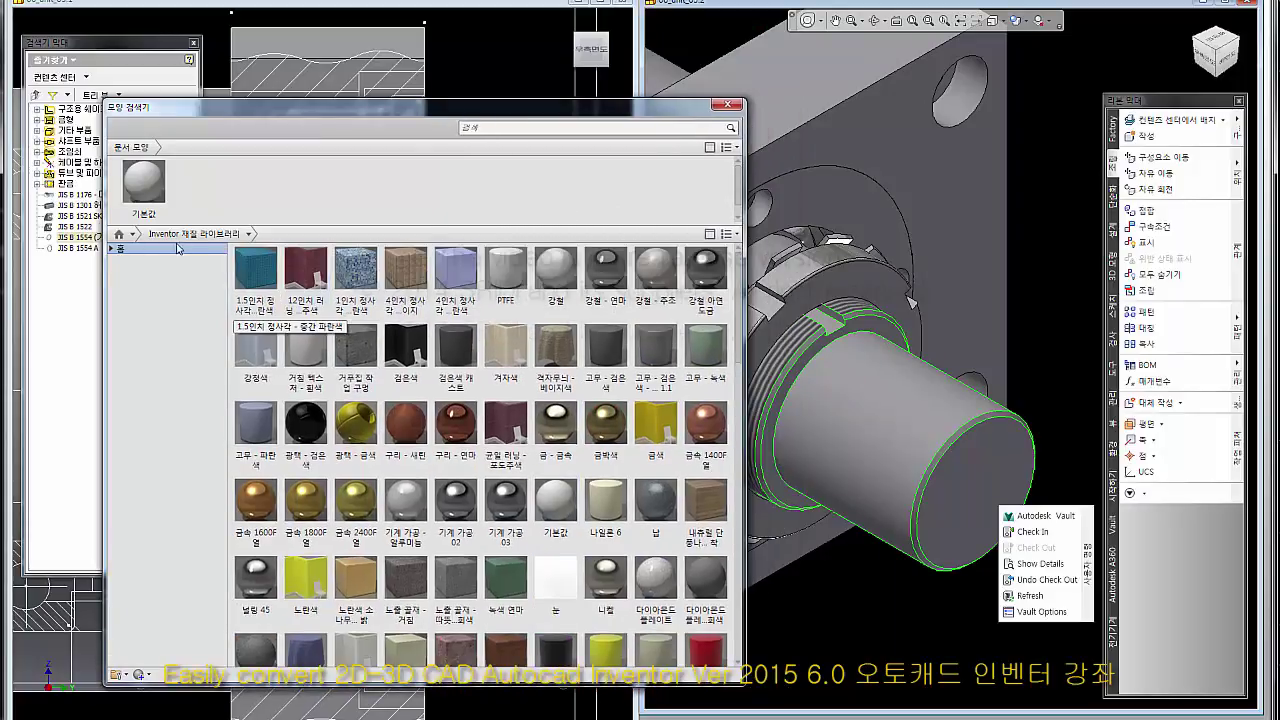
Switch to the Autodesk Appearance Library and search for '투명'.
{"action": "left_click", "coordinate": [132, 236]}
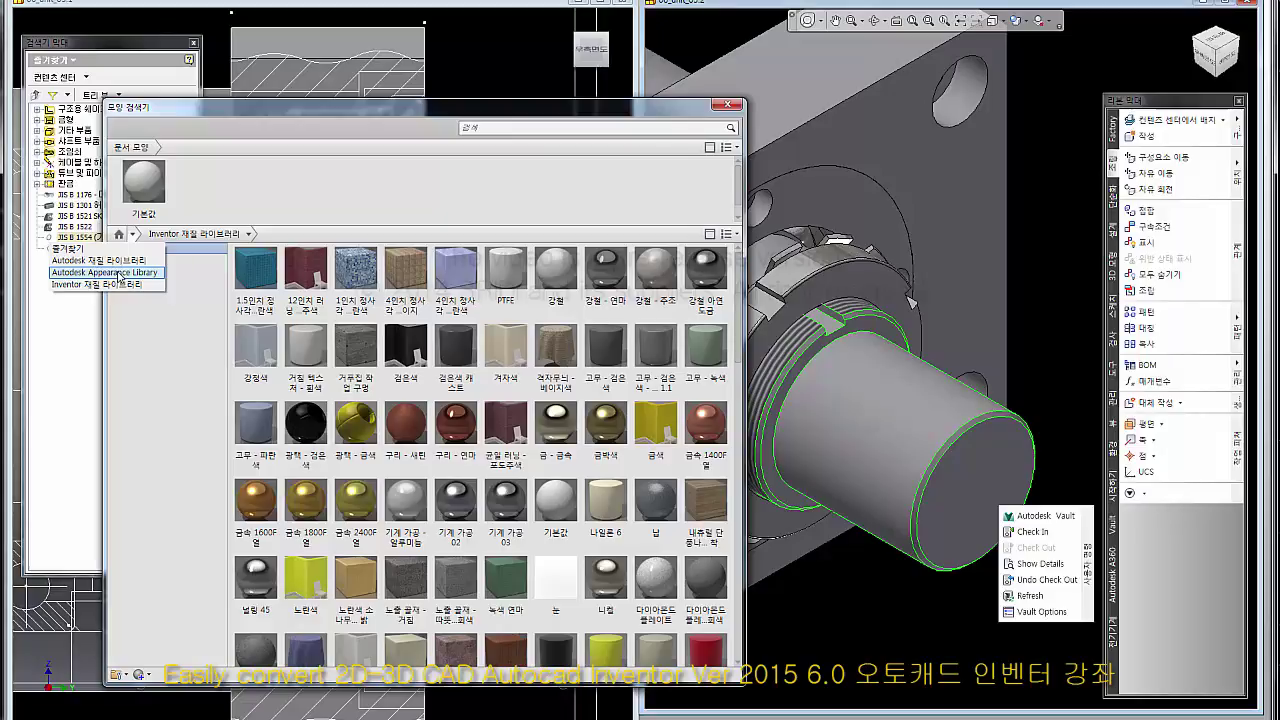
{"action": "left_click", "coordinate": [118, 273]}
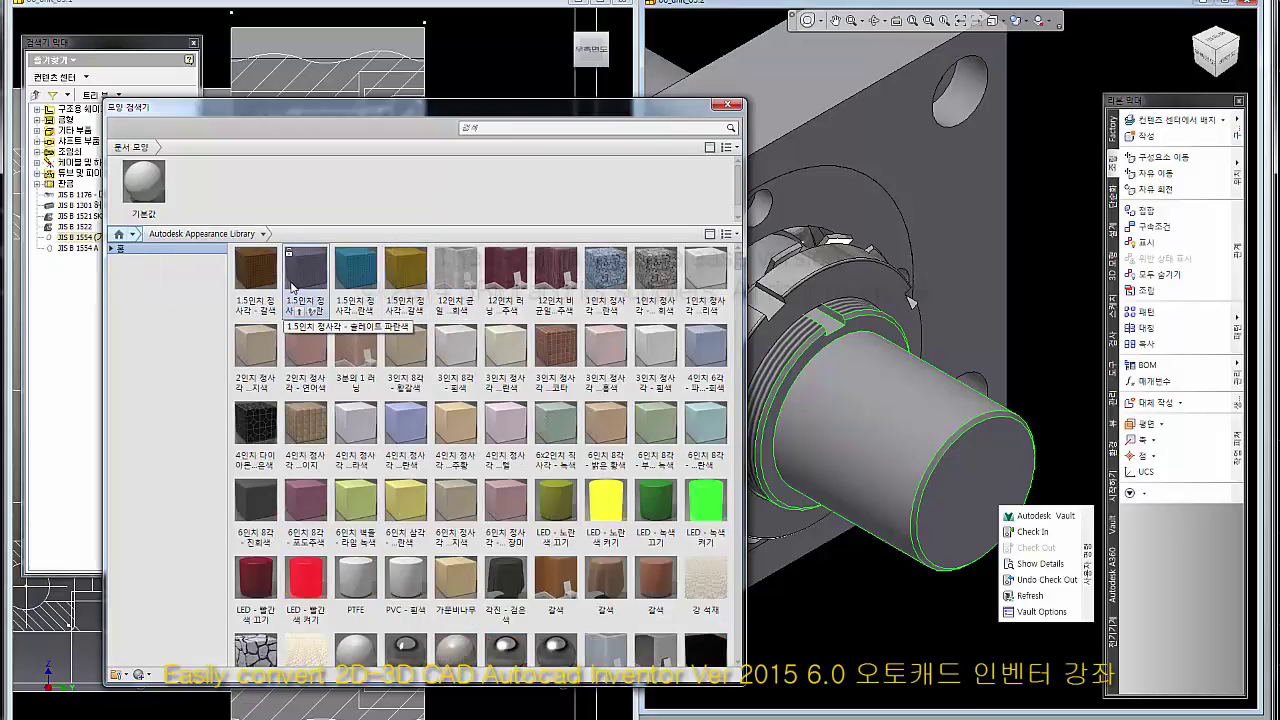
{"action": "left_click_drag", "start_coordinate": [505, 106], "coordinate": [500, 104]}
{"action": "left_click", "coordinate": [495, 127]}
{"action": "type", "text": "투명"}
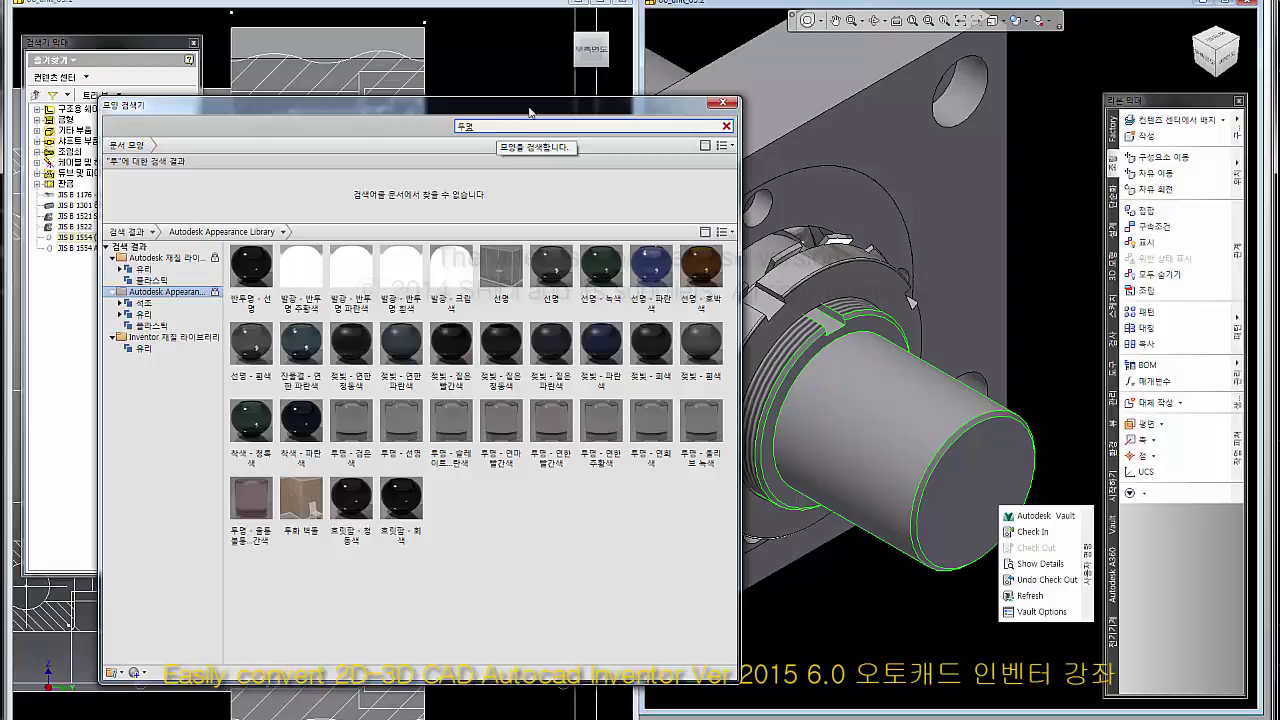
Add the '선명 - 파란색' glass appearance to Favorites.
{"action": "left_click_drag", "start_coordinate": [514, 110], "coordinate": [520, 86]}
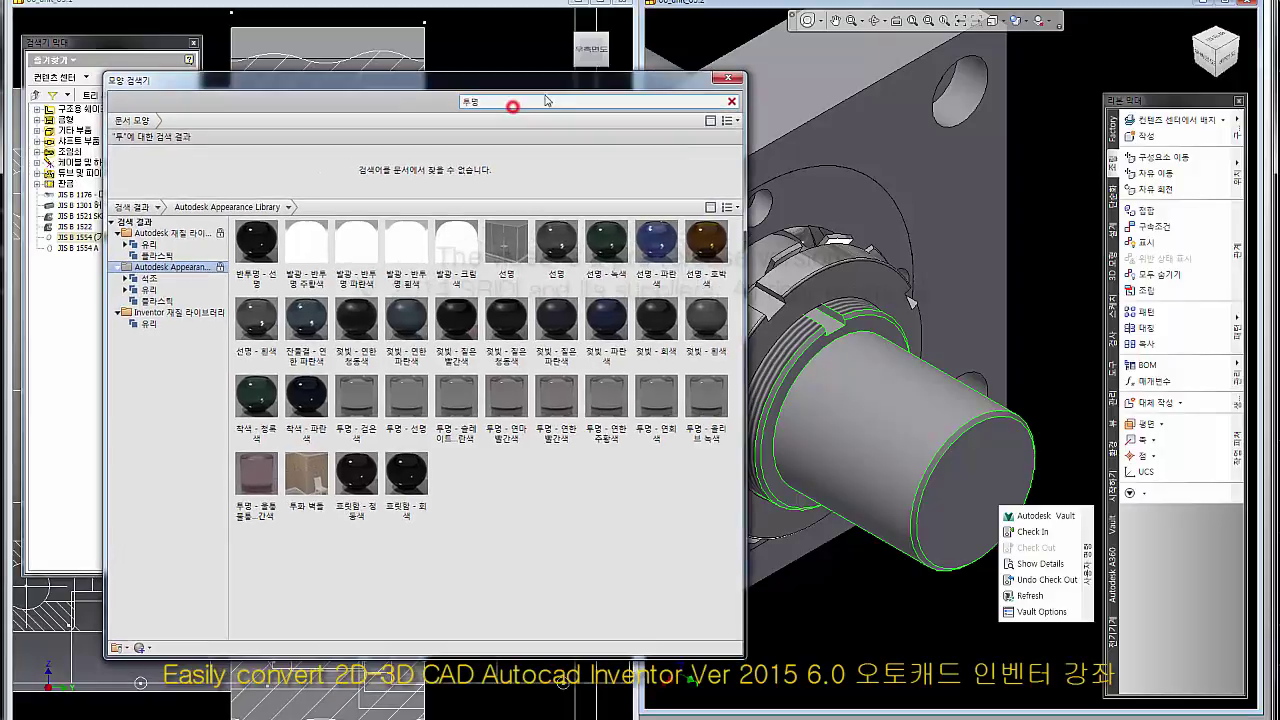
{"action": "right_click", "coordinate": [663, 249]}
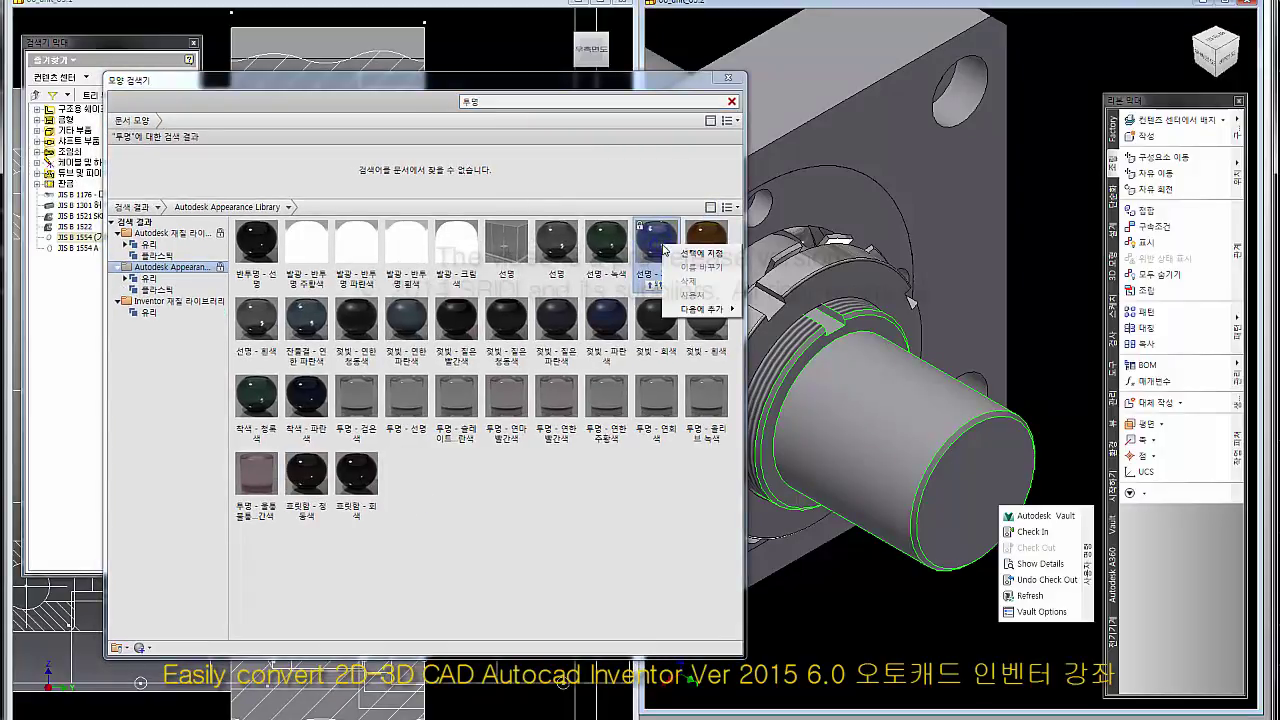
{"action": "mouse_move", "coordinate": [701, 309]}
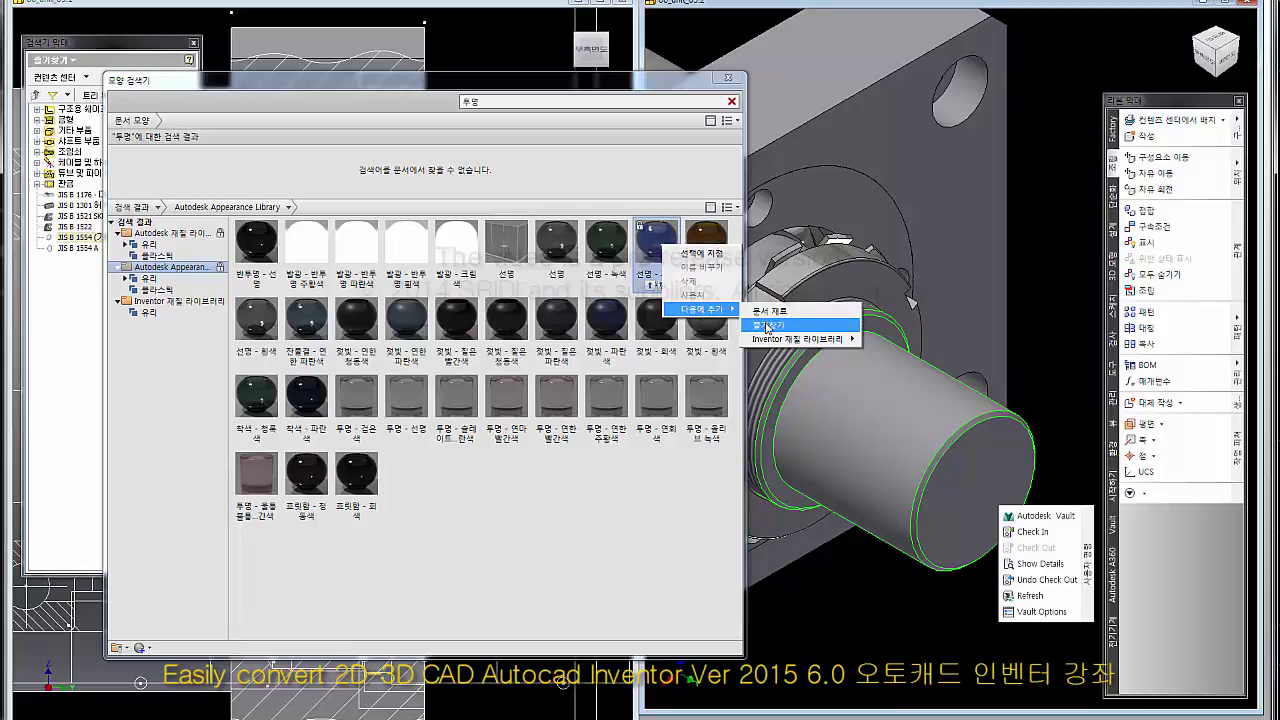
{"action": "left_click", "coordinate": [767, 325]}
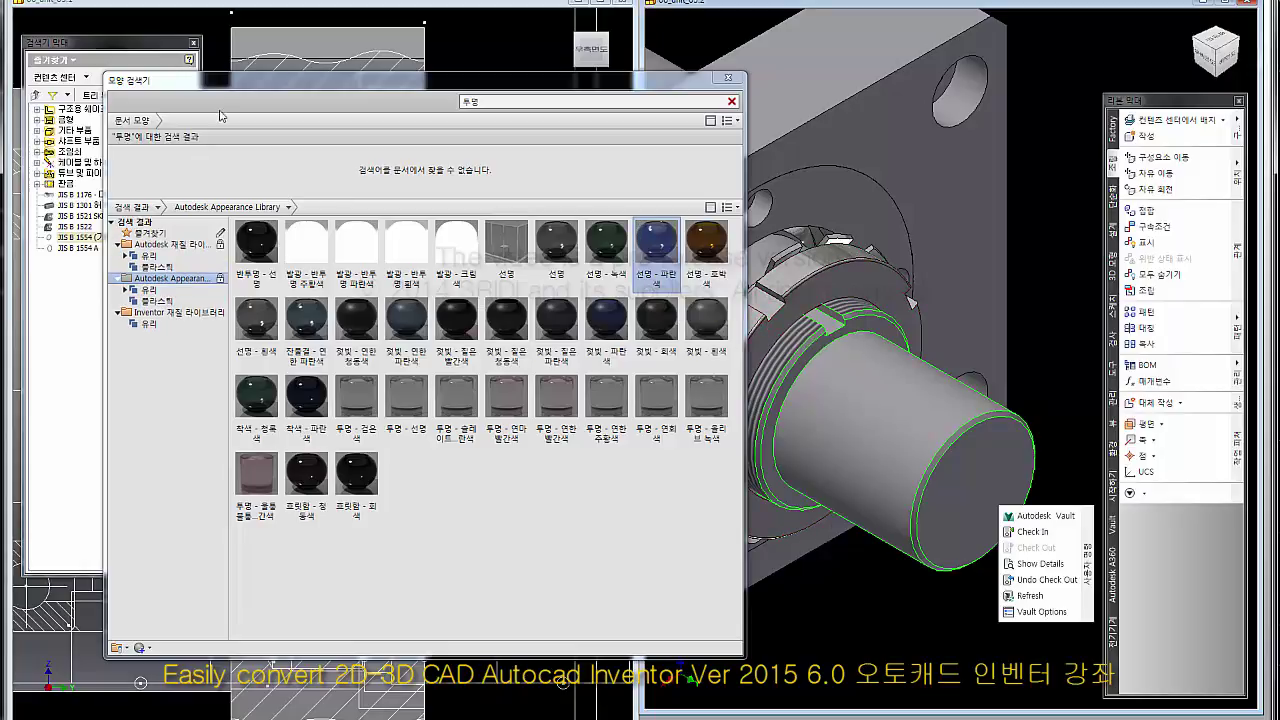
Clear the search and show the Favorites library.
{"action": "left_click_drag", "start_coordinate": [236, 88], "coordinate": [293, 83]}
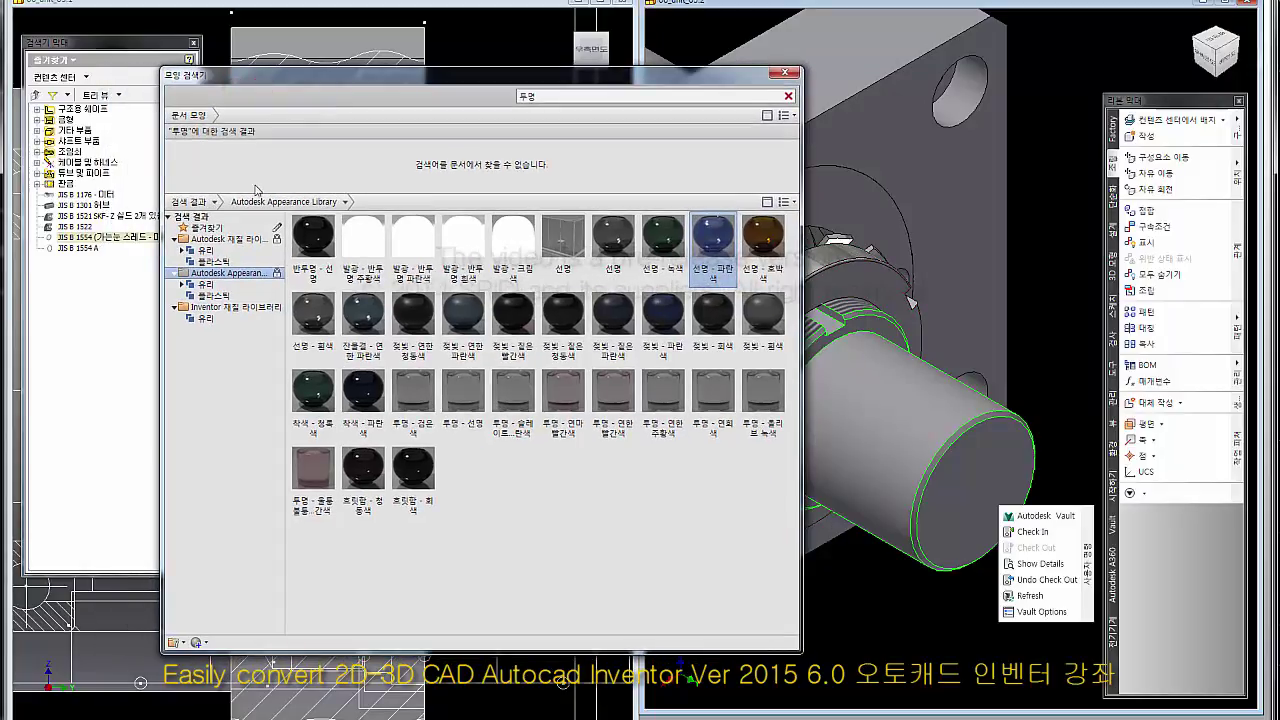
{"action": "mouse_move", "coordinate": [745, 80]}
{"action": "left_mouse_down"}
{"action": "mouse_move", "coordinate": [693, 87]}
{"action": "mouse_move", "coordinate": [707, 93]}
{"action": "left_mouse_up"}
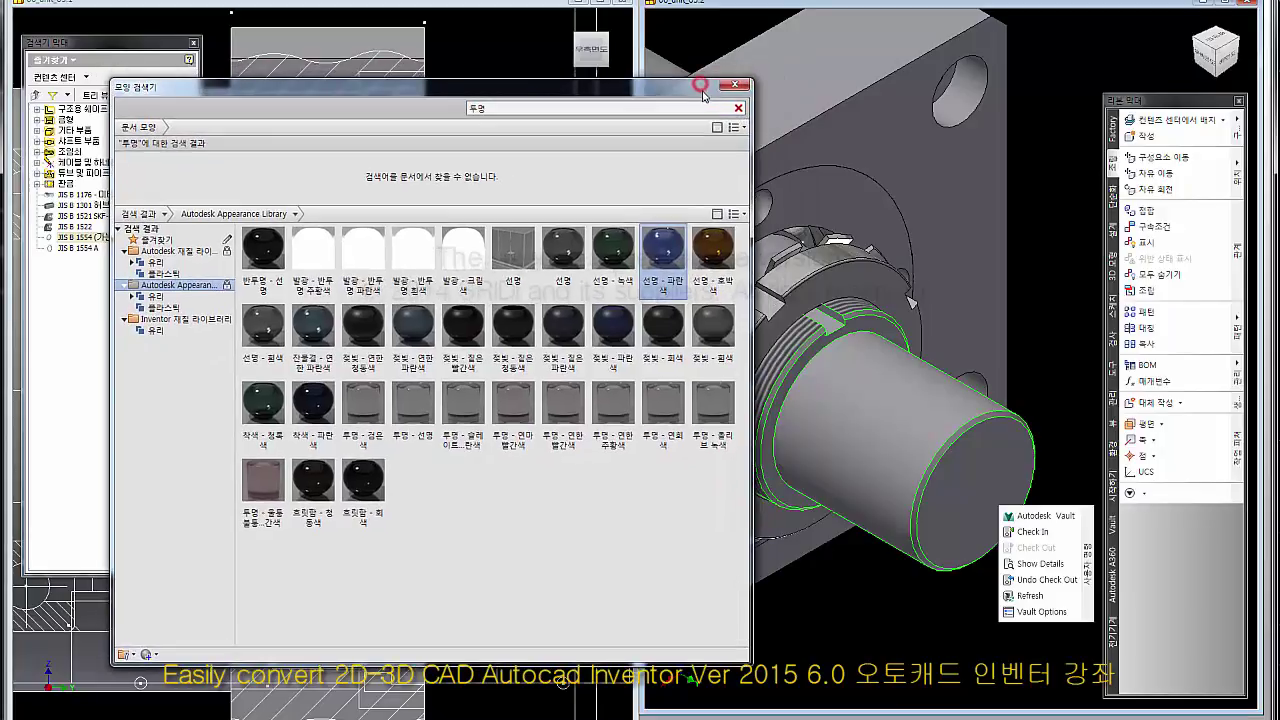
{"action": "left_click", "coordinate": [738, 108]}
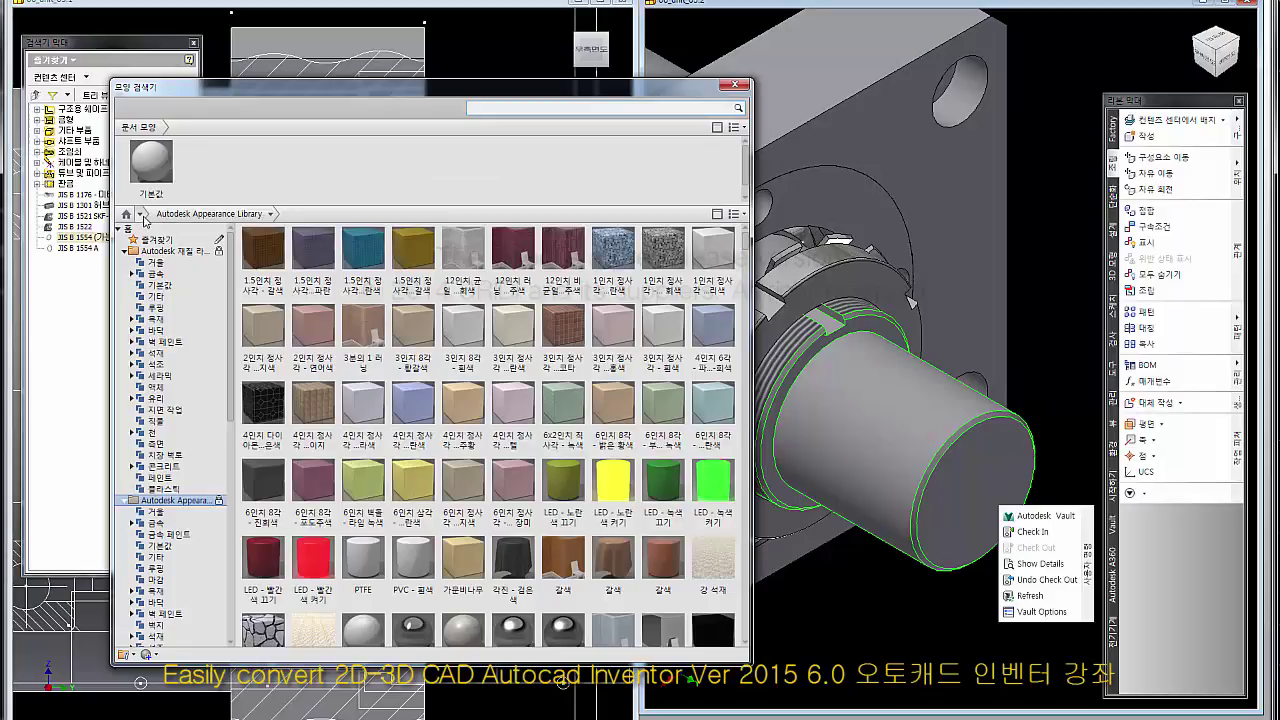
{"action": "left_click", "coordinate": [142, 214]}
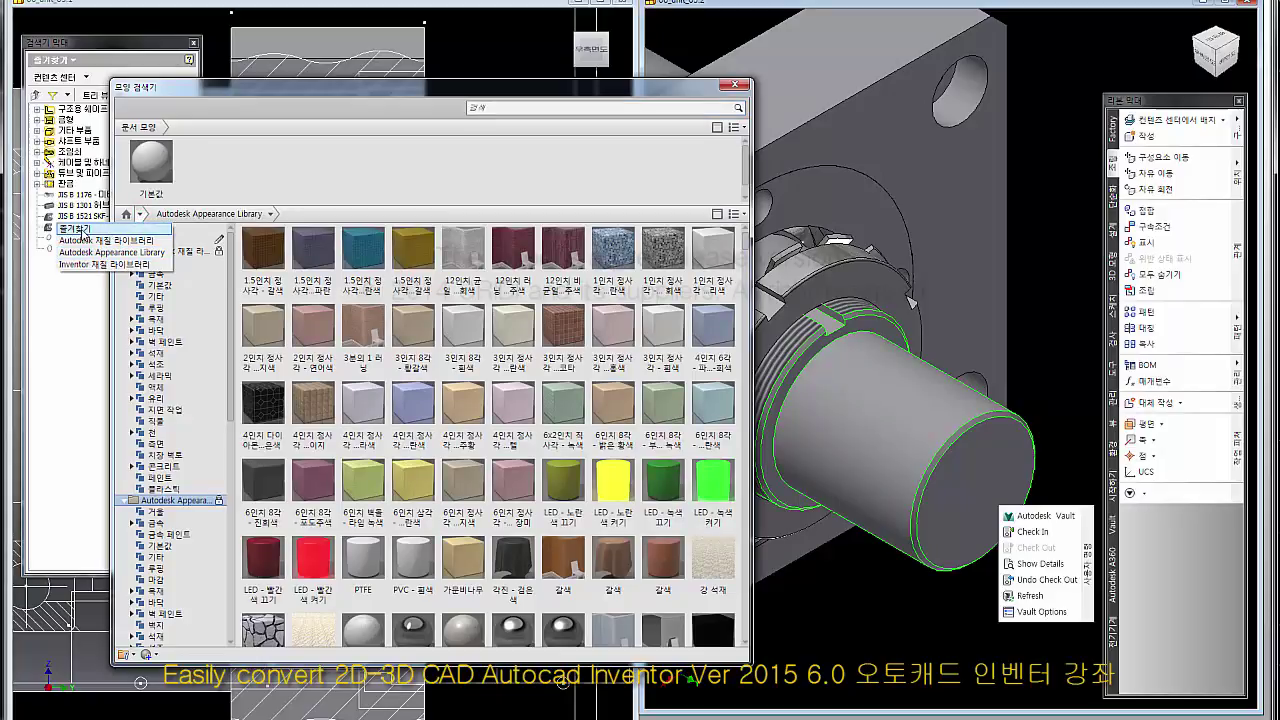
{"action": "left_click", "coordinate": [74, 229]}
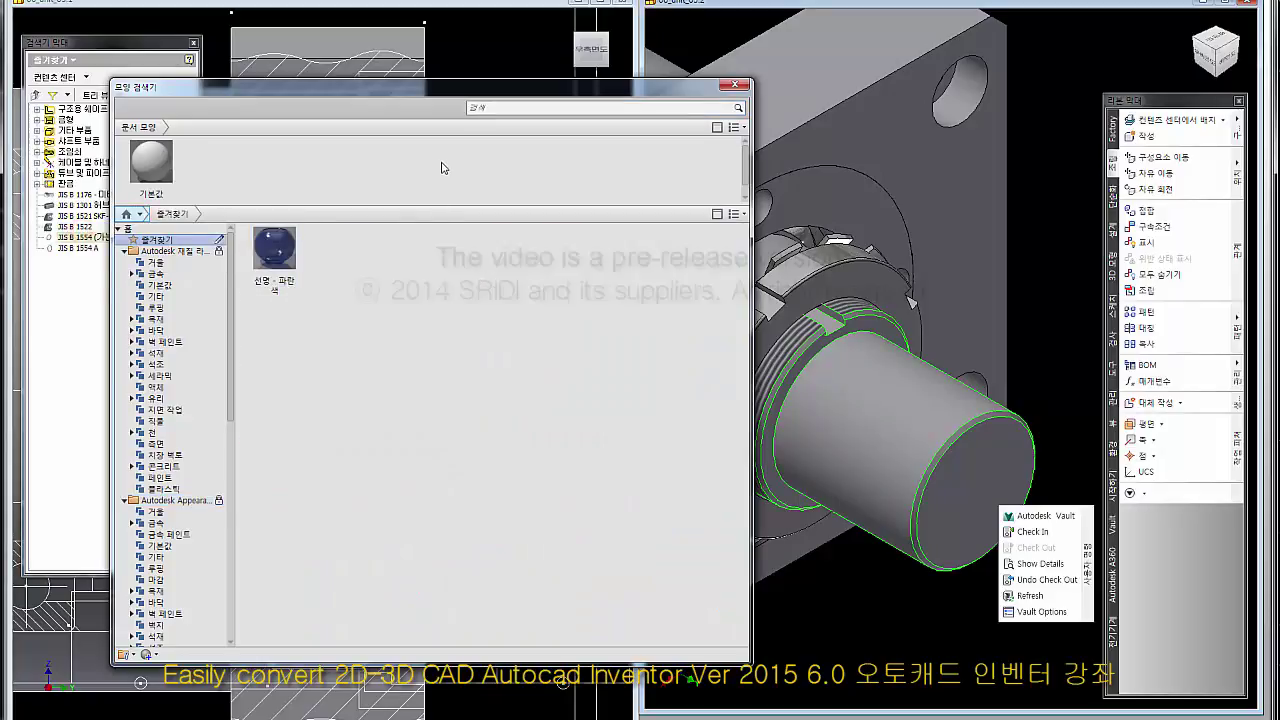
Assign the '선명 - 파란색' blue glass appearance to the selected shaft.
{"action": "mouse_move", "coordinate": [449, 81]}
{"action": "left_mouse_down"}
{"action": "mouse_move", "coordinate": [455, 212]}
{"action": "mouse_move", "coordinate": [407, 220]}
{"action": "left_mouse_up"}
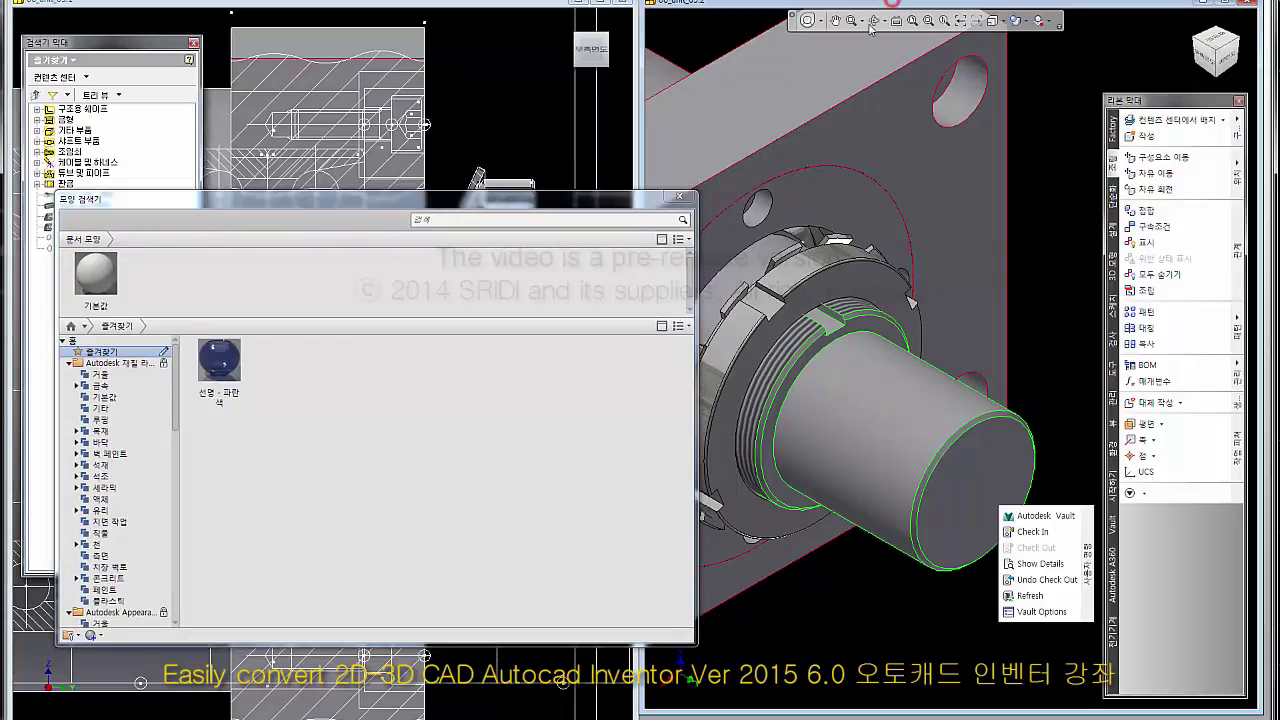
{"action": "mouse_move", "coordinate": [627, 216]}
{"action": "left_mouse_down"}
{"action": "mouse_move", "coordinate": [645, 191]}
{"action": "mouse_move", "coordinate": [601, 158]}
{"action": "left_mouse_up"}
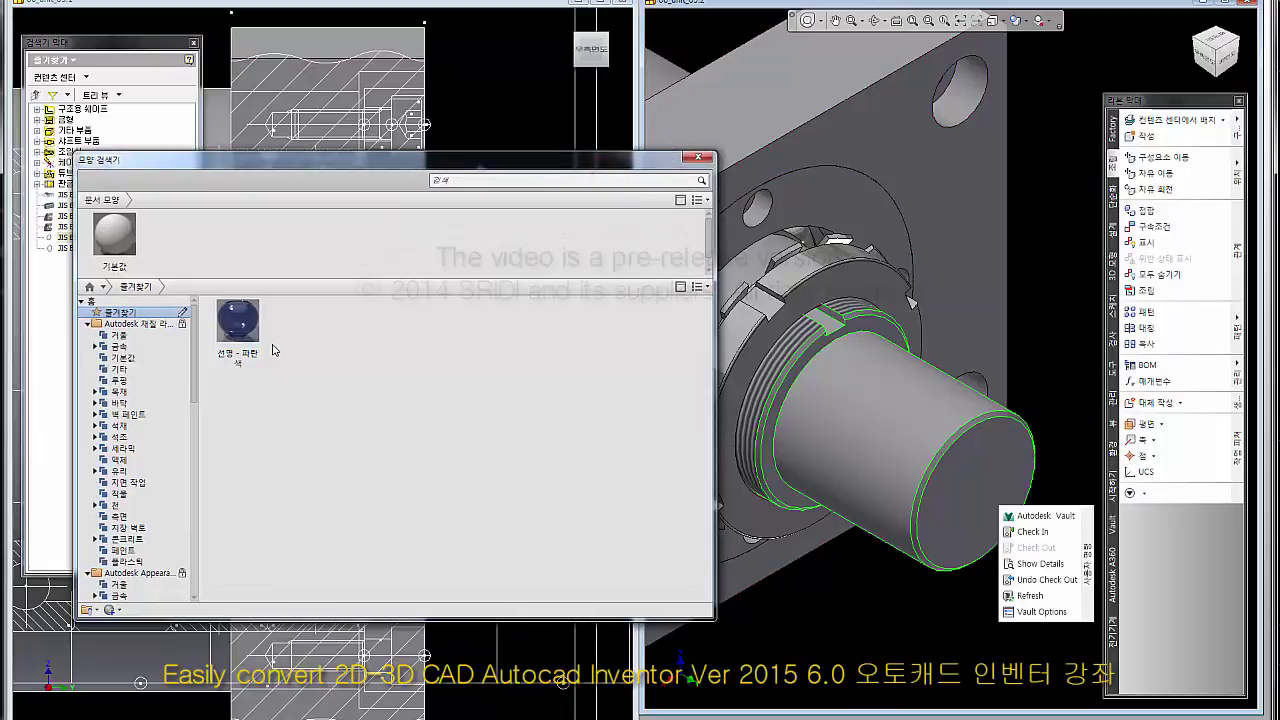
{"action": "right_click", "coordinate": [244, 332]}
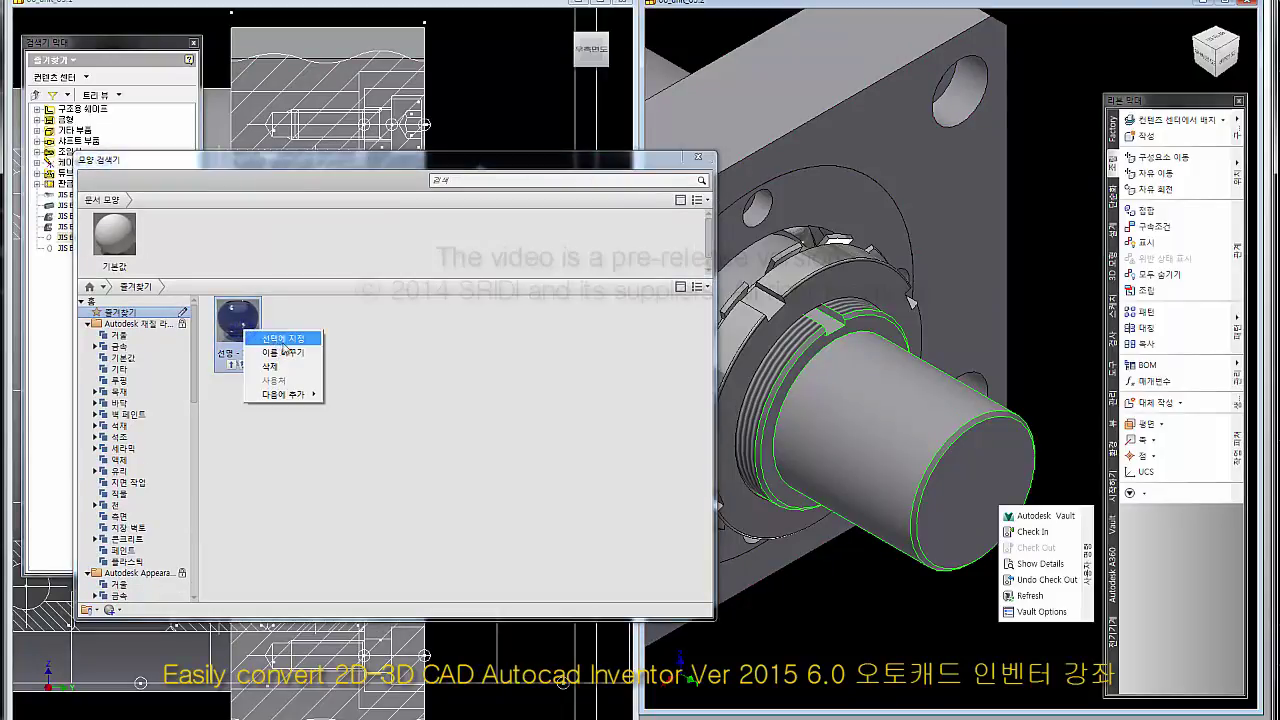
{"action": "left_click", "coordinate": [284, 340]}
{"action": "left_click_drag", "start_coordinate": [565, 172], "coordinate": [583, 152]}
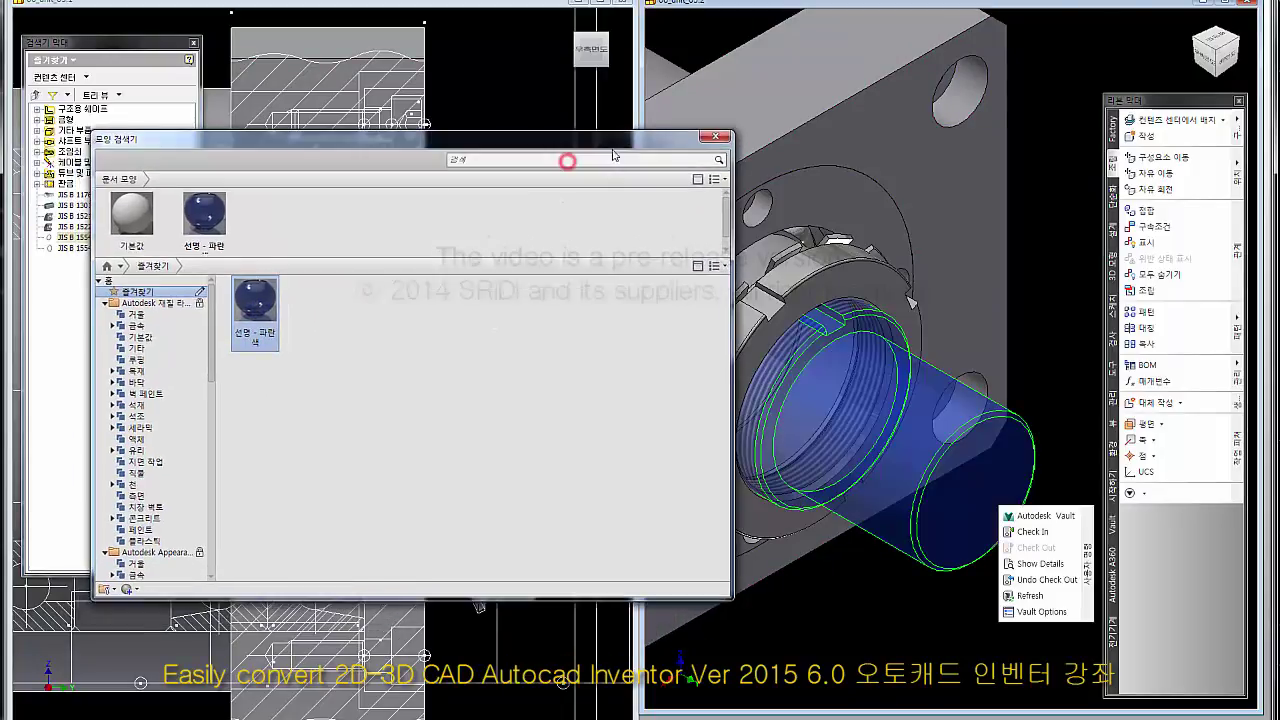
Close the appearance browser and free-rotate the locknut until a slot nears the blue tab.
{"action": "left_click", "coordinate": [716, 138]}
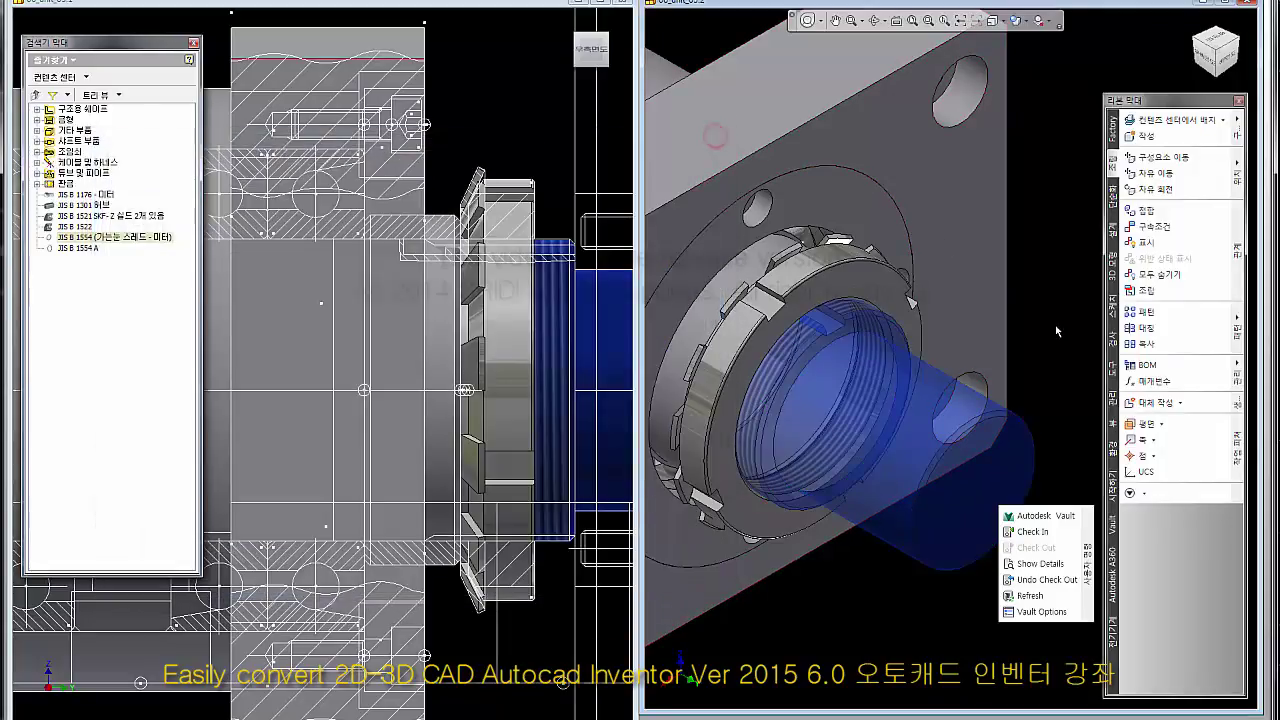
{"action": "middle_click_drag", "start_coordinate": [1056, 330], "coordinate": [1003, 338], "text": "shift"}
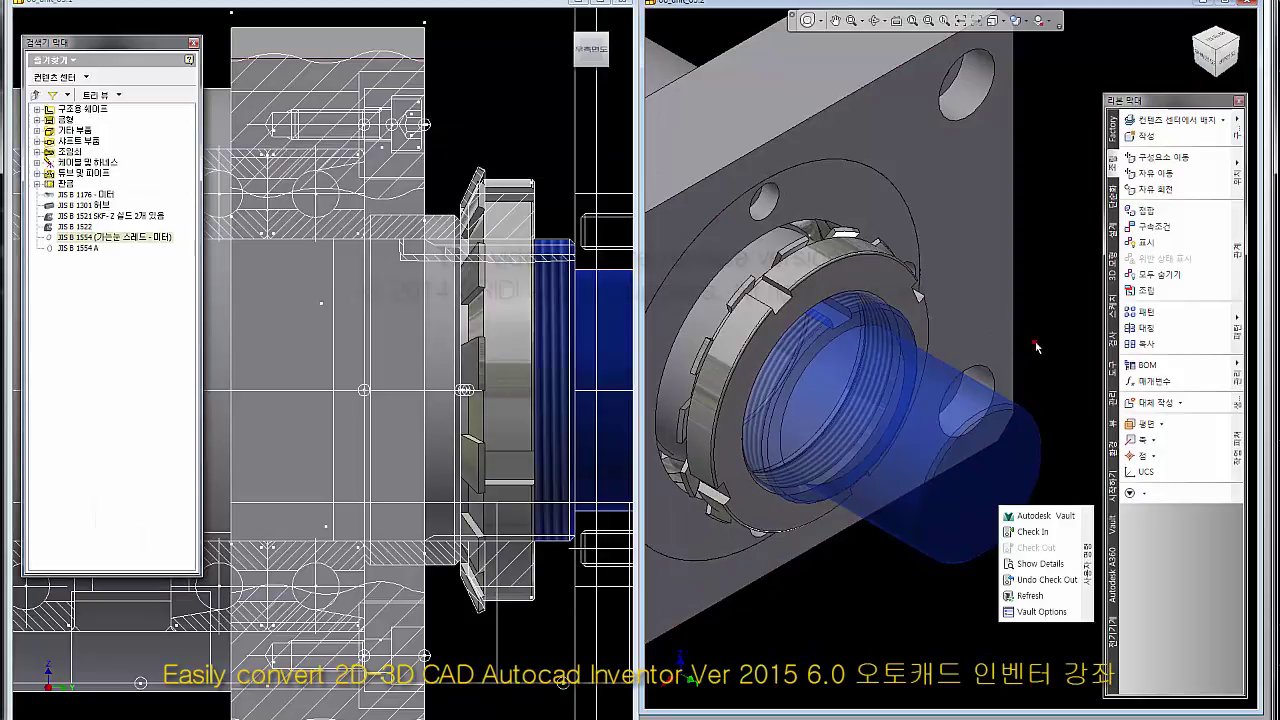
{"action": "left_click", "coordinate": [820, 300]}
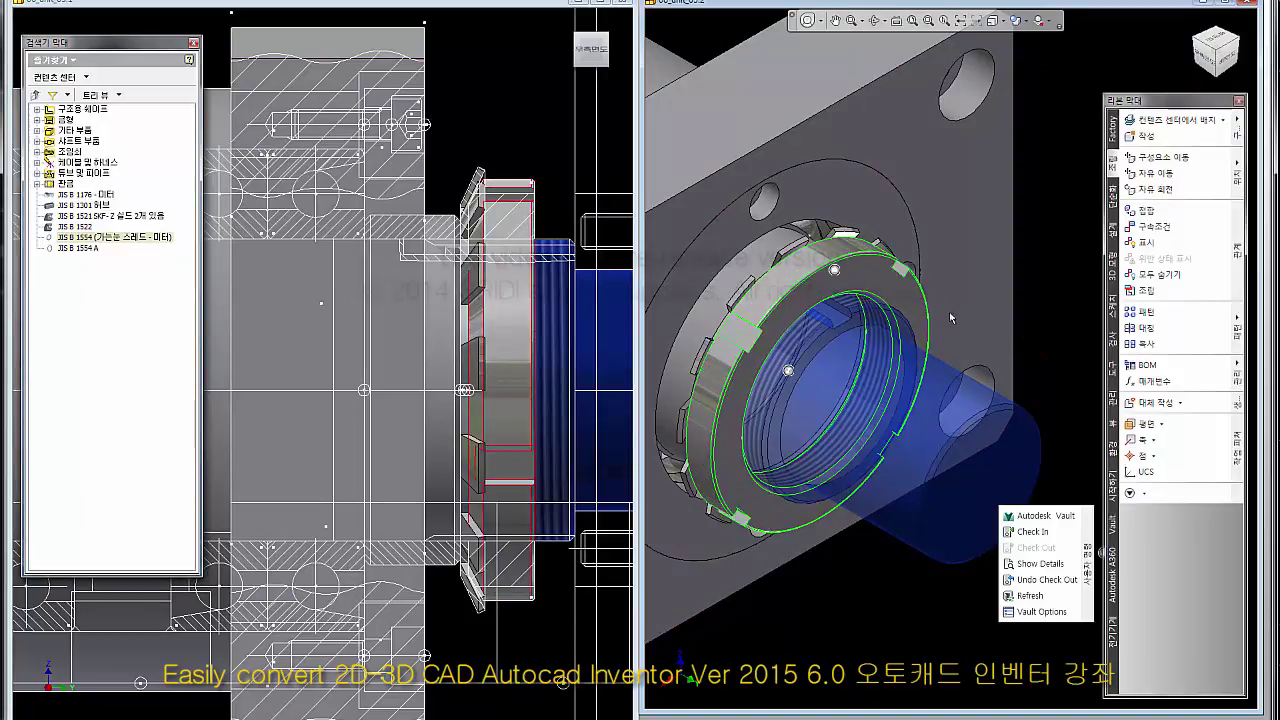
{"action": "mouse_move", "coordinate": [951, 318]}
{"action": "left_mouse_down"}
{"action": "mouse_move", "coordinate": [753, 473]}
{"action": "mouse_move", "coordinate": [710, 433]}
{"action": "mouse_move", "coordinate": [716, 392]}
{"action": "left_mouse_up"}
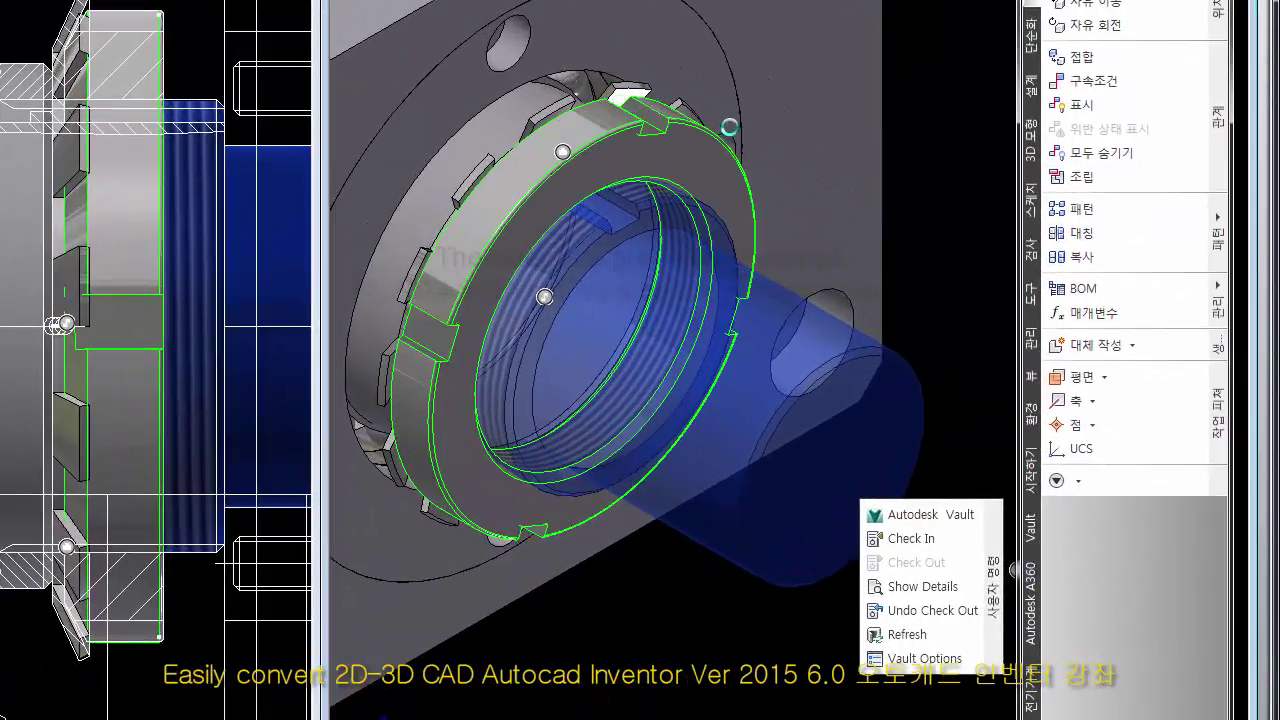
{"action": "left_click_drag", "start_coordinate": [729, 127], "coordinate": [537, 303]}
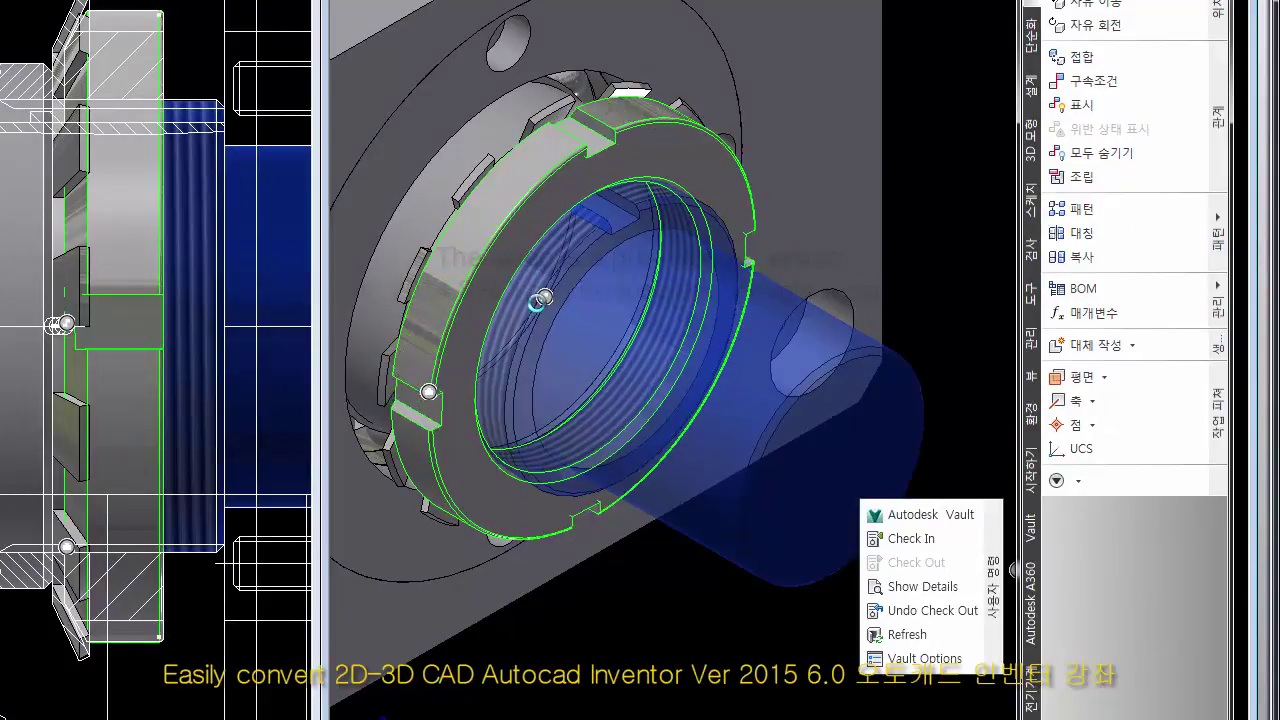
{"action": "scroll", "coordinate": [573, 179], "scroll_direction": "up", "scroll_amount": 3}
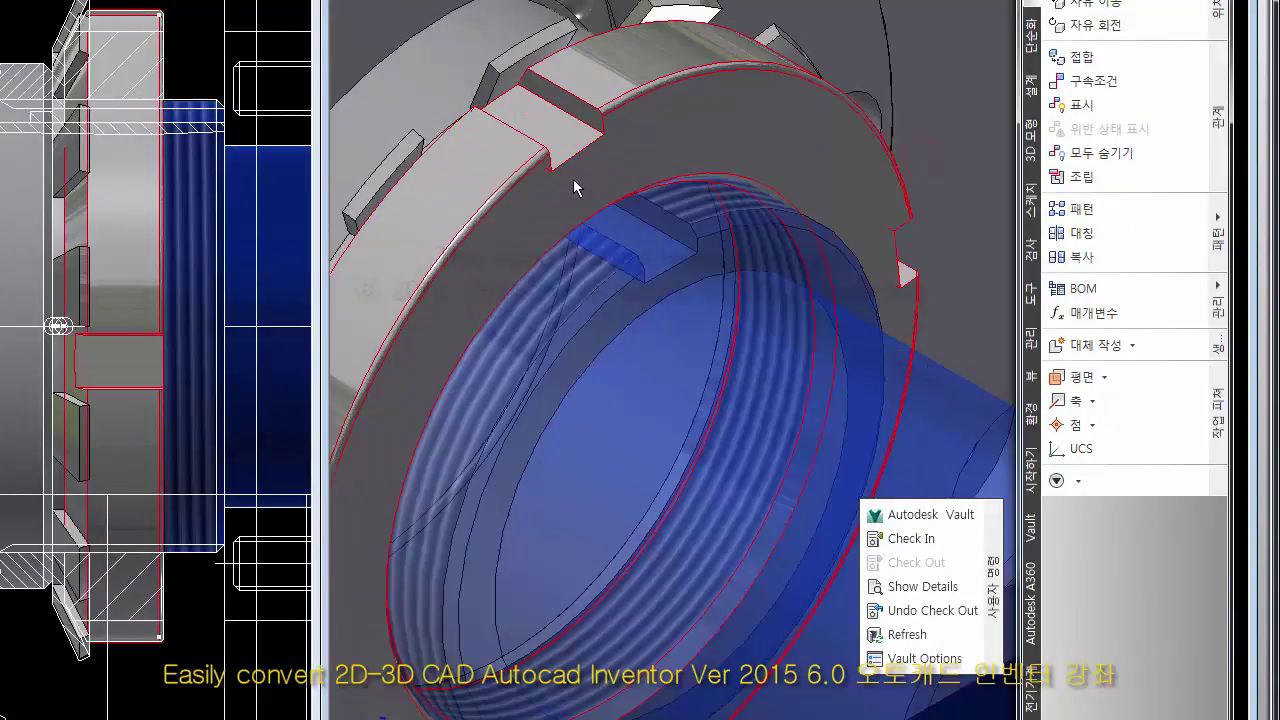
{"action": "key", "text": "Escape"}
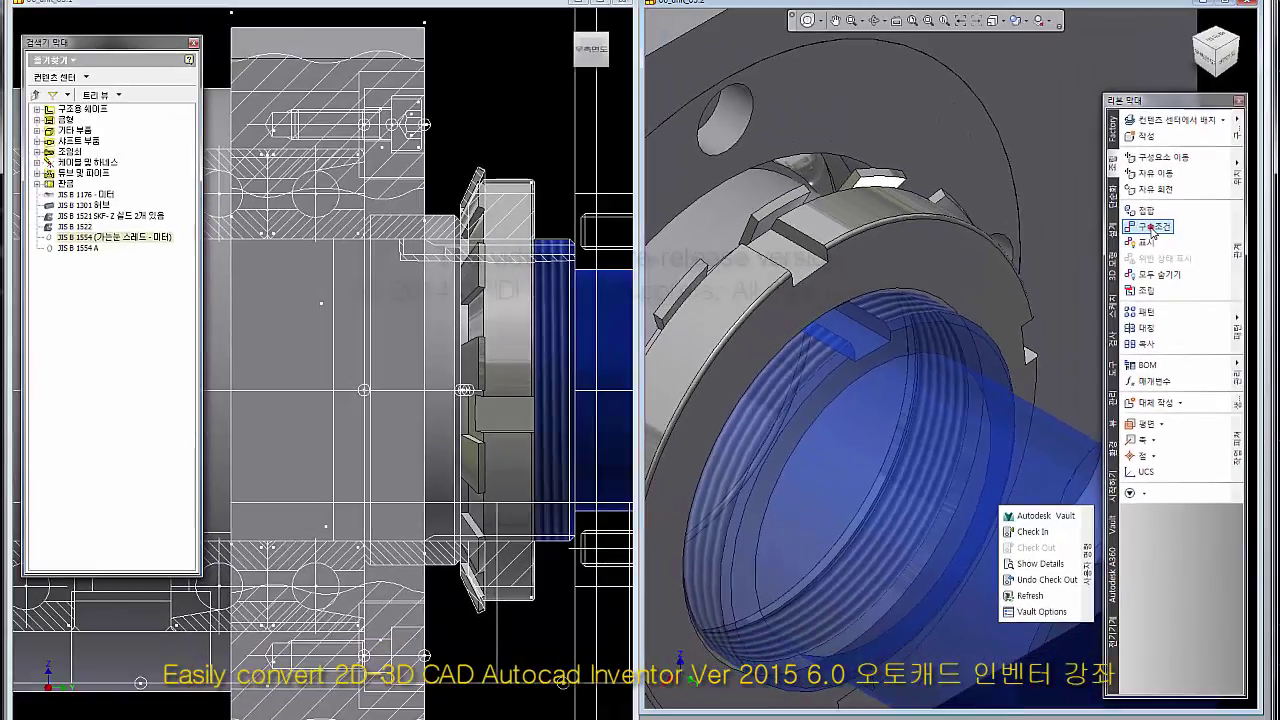
Constrain the locknut slot face to the blue tab face with a 0.00 deg directed angle.
{"action": "left_click", "coordinate": [1150, 227]}
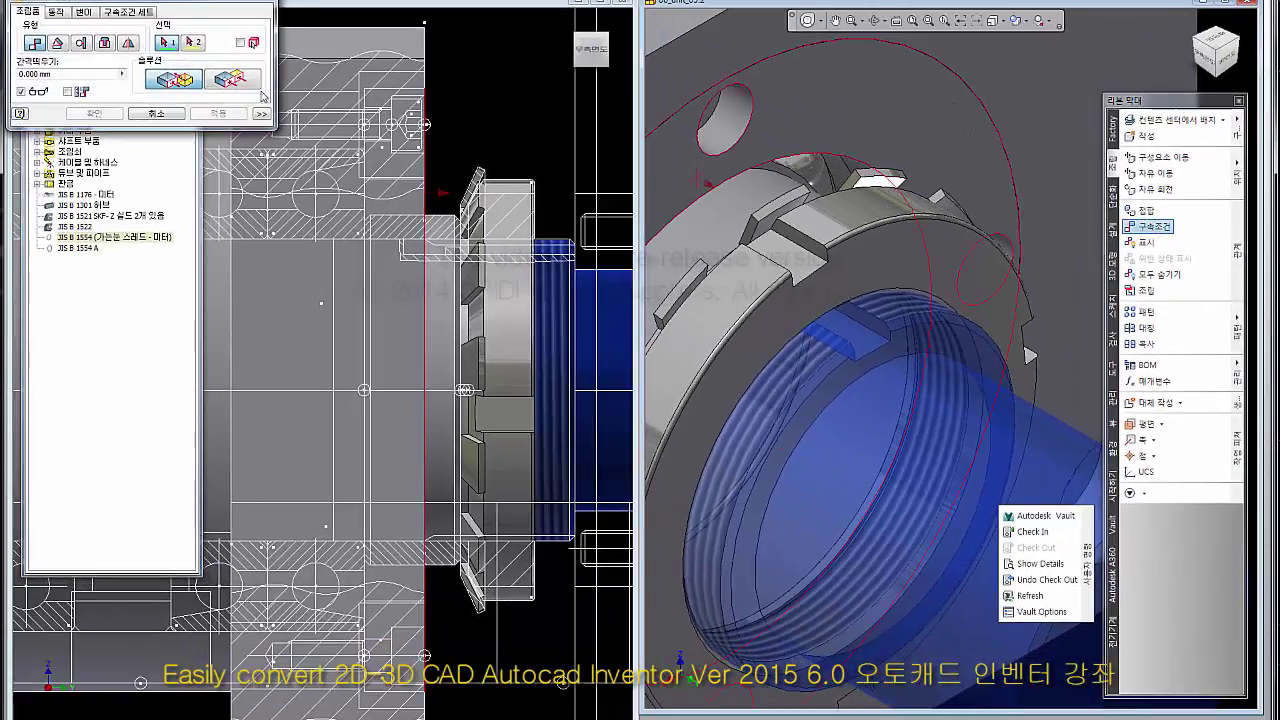
{"action": "mouse_move", "coordinate": [202, 8]}
{"action": "left_mouse_down"}
{"action": "mouse_move", "coordinate": [576, 172]}
{"action": "mouse_move", "coordinate": [581, 159]}
{"action": "left_mouse_up"}
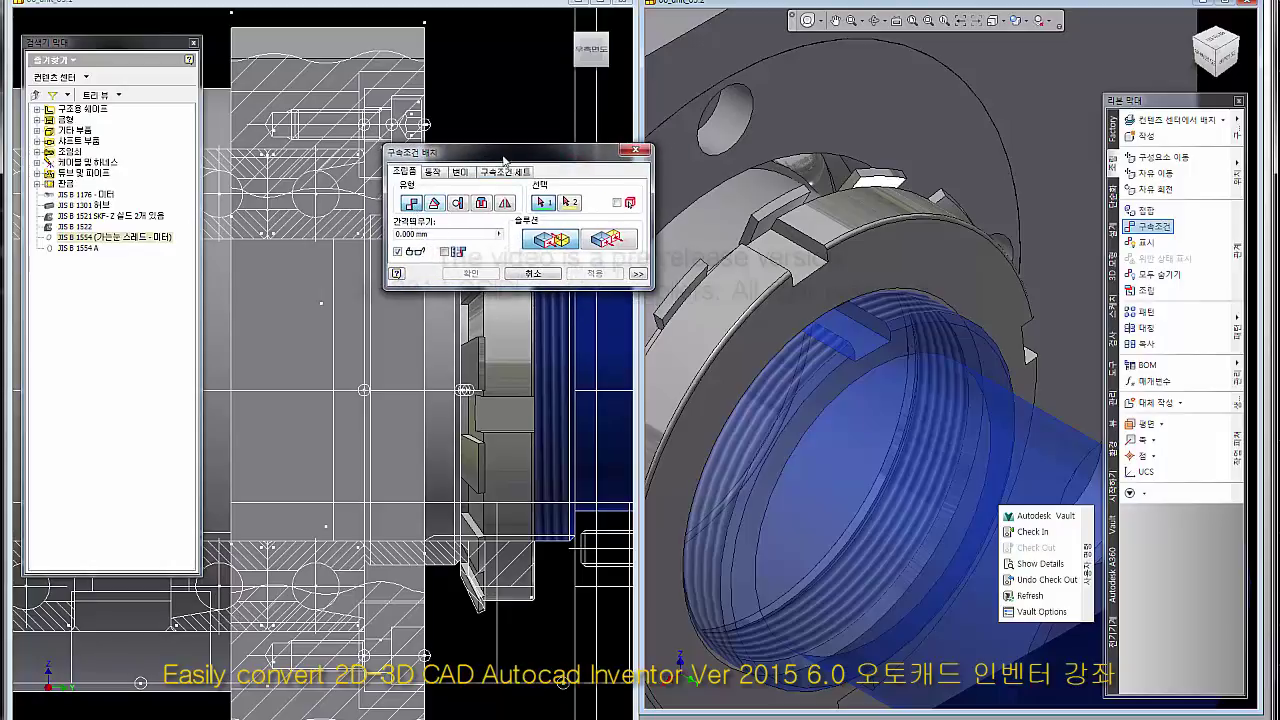
{"action": "left_click_drag", "start_coordinate": [503, 160], "coordinate": [523, 200]}
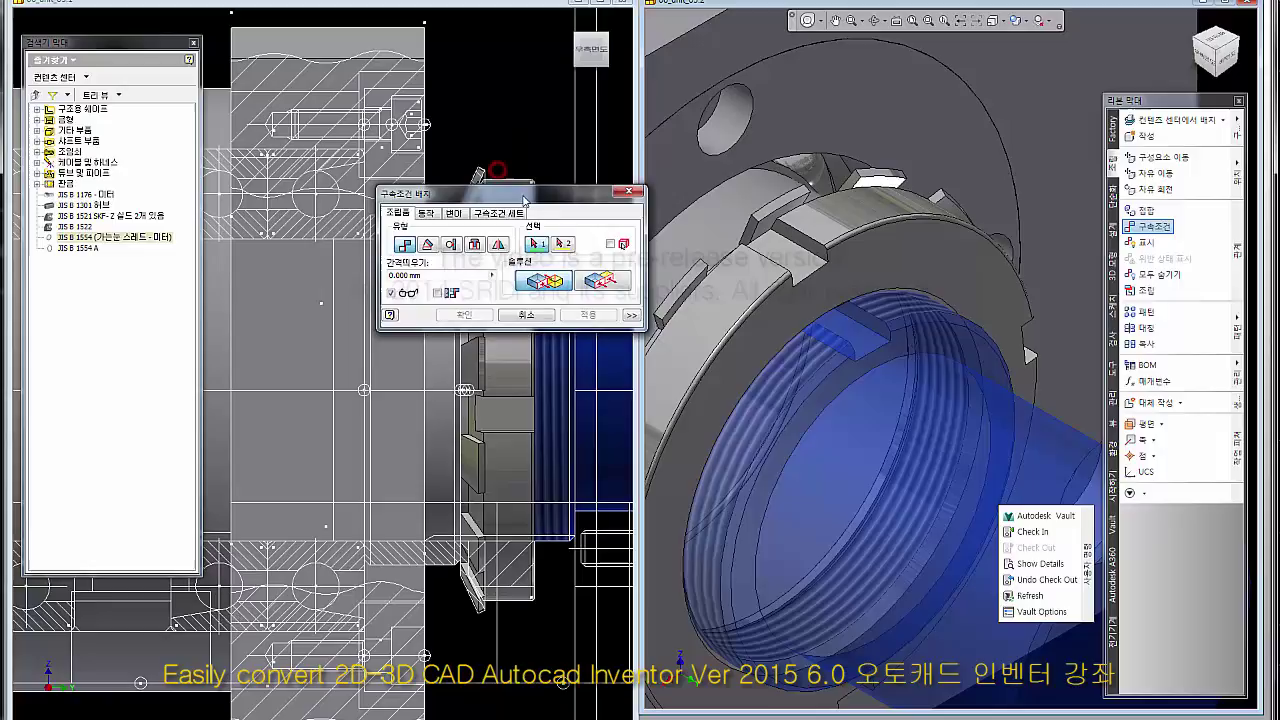
{"action": "left_click", "coordinate": [816, 254]}
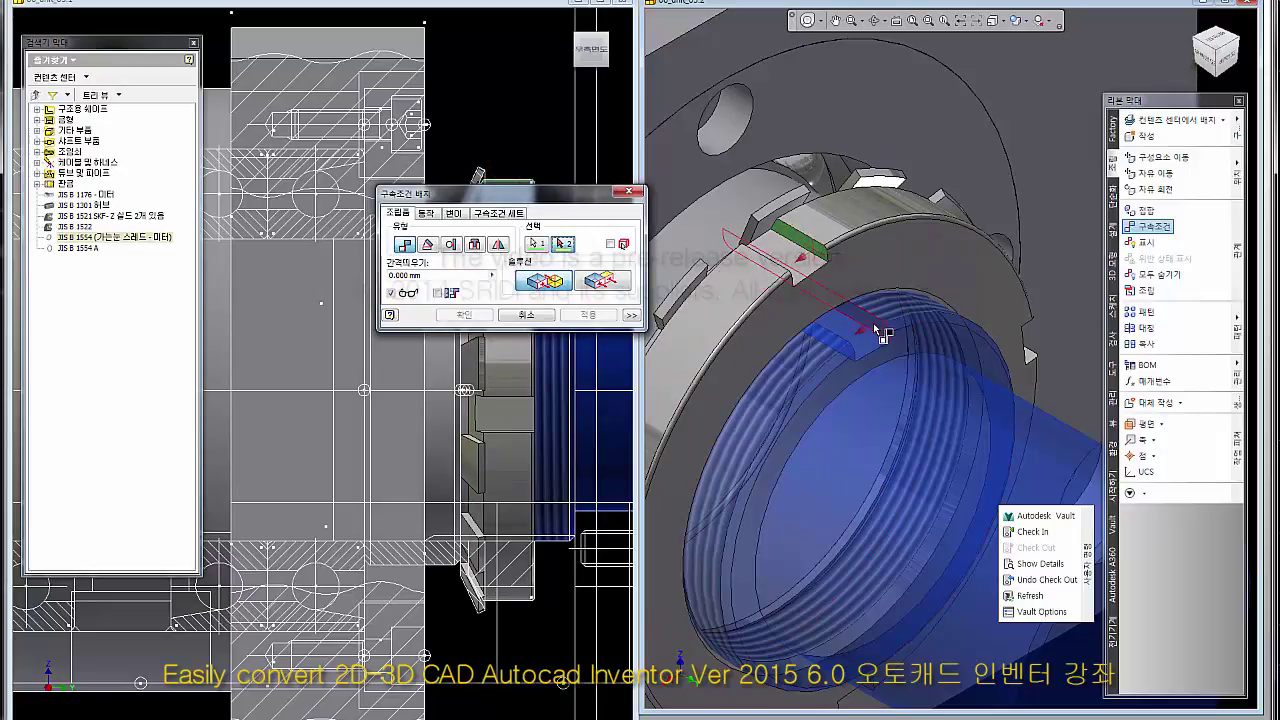
{"action": "left_click", "coordinate": [877, 330]}
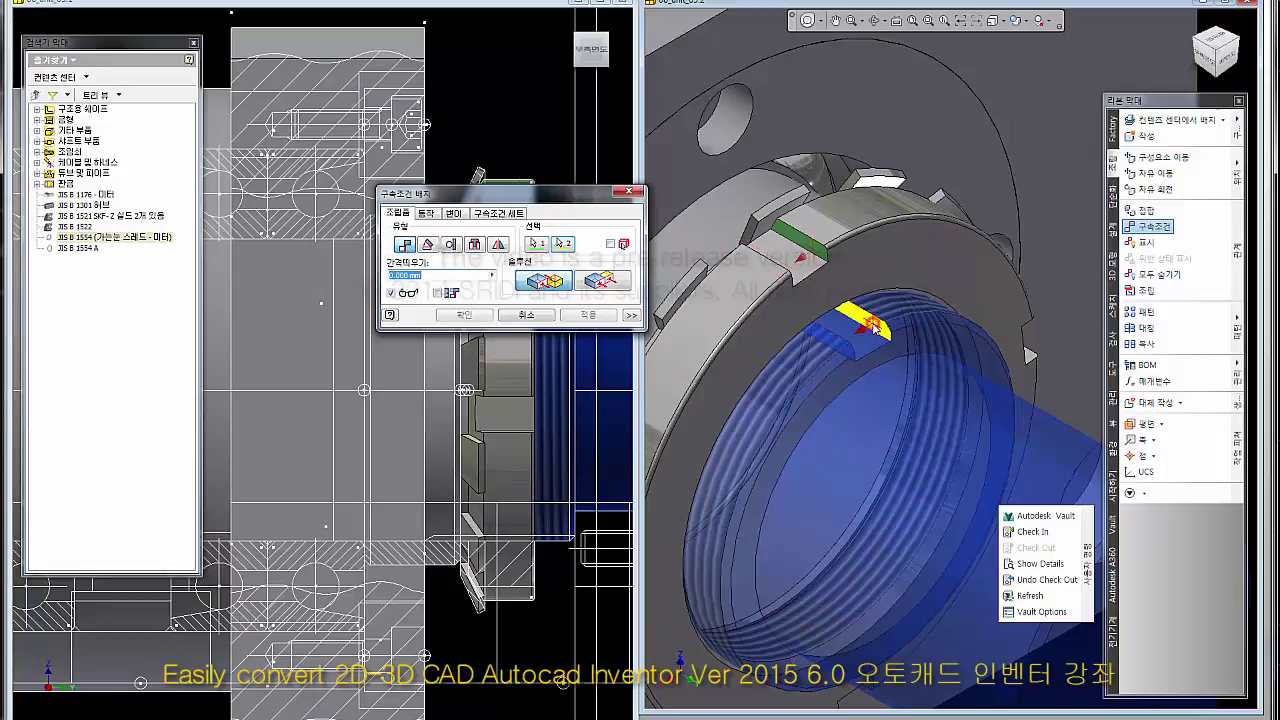
{"action": "left_click_drag", "start_coordinate": [570, 204], "coordinate": [568, 186]}
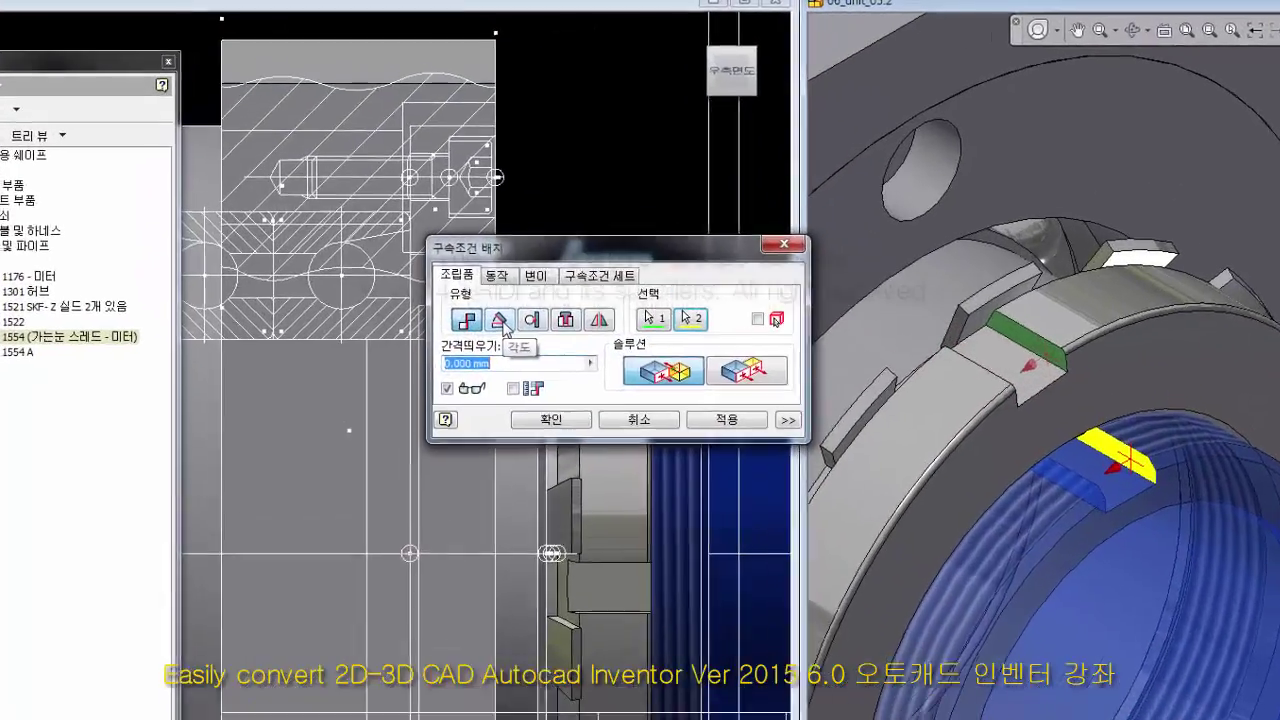
{"action": "left_click", "coordinate": [502, 318]}
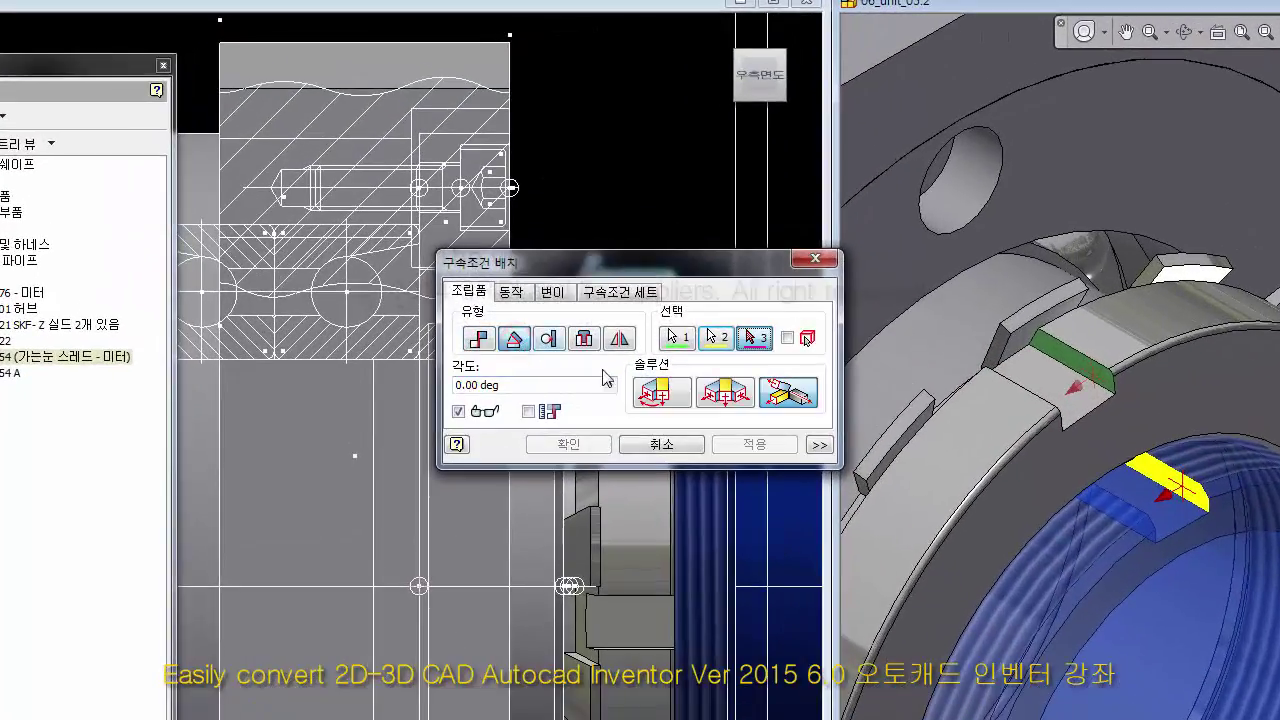
{"action": "left_click", "coordinate": [665, 404]}
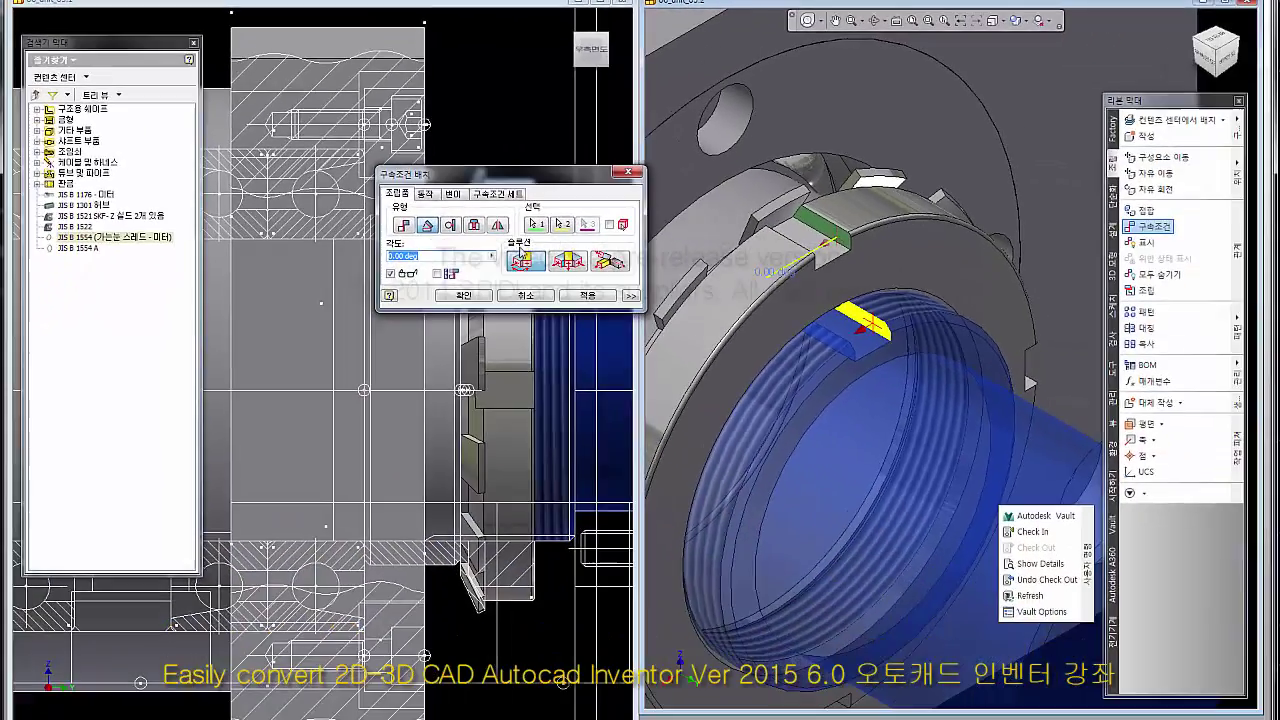
{"action": "left_click", "coordinate": [571, 294]}
{"action": "left_click", "coordinate": [540, 300]}
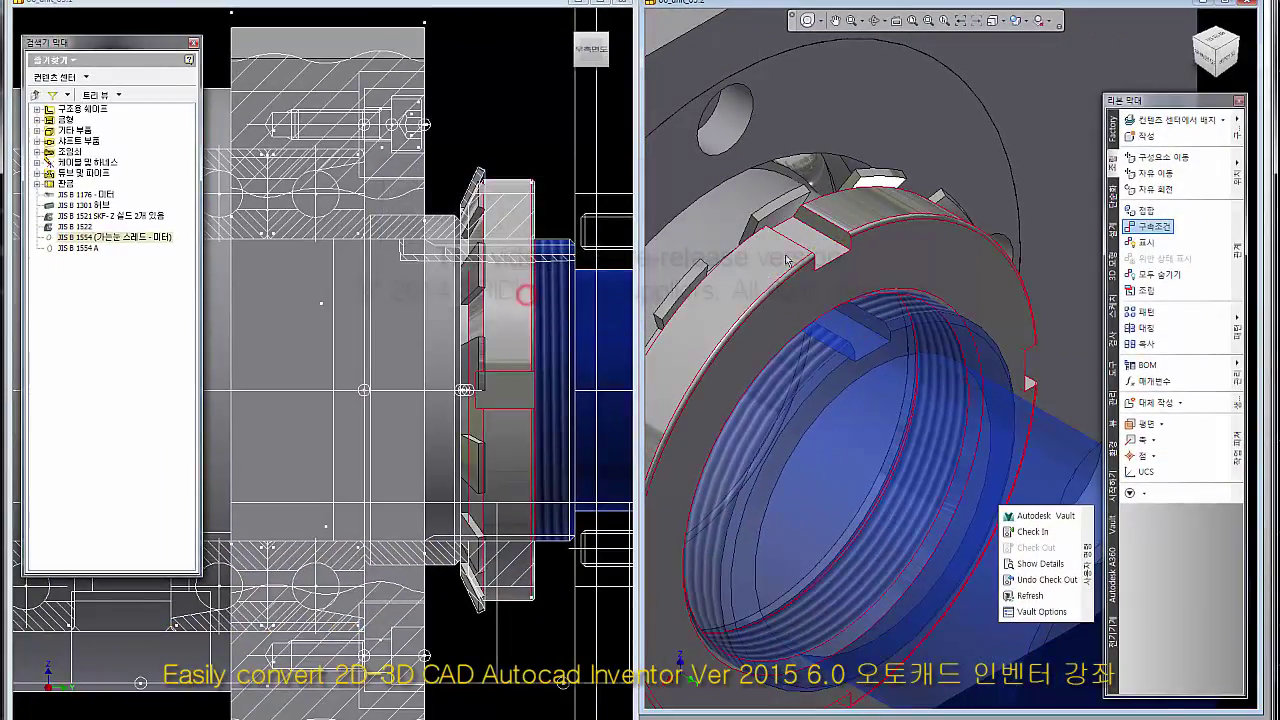
{"action": "scroll", "coordinate": [1027, 323], "scroll_direction": "down", "scroll_amount": 3}
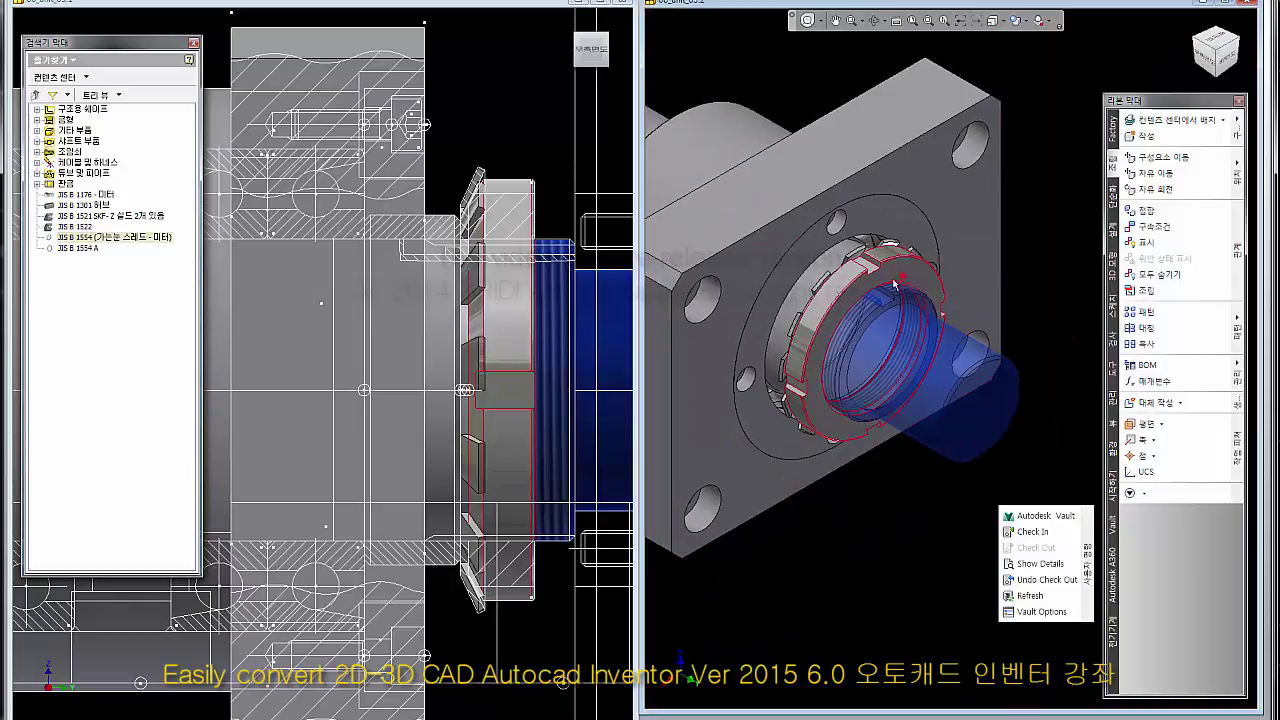
{"action": "left_click", "coordinate": [891, 284]}
{"action": "left_click", "coordinate": [1038, 341]}
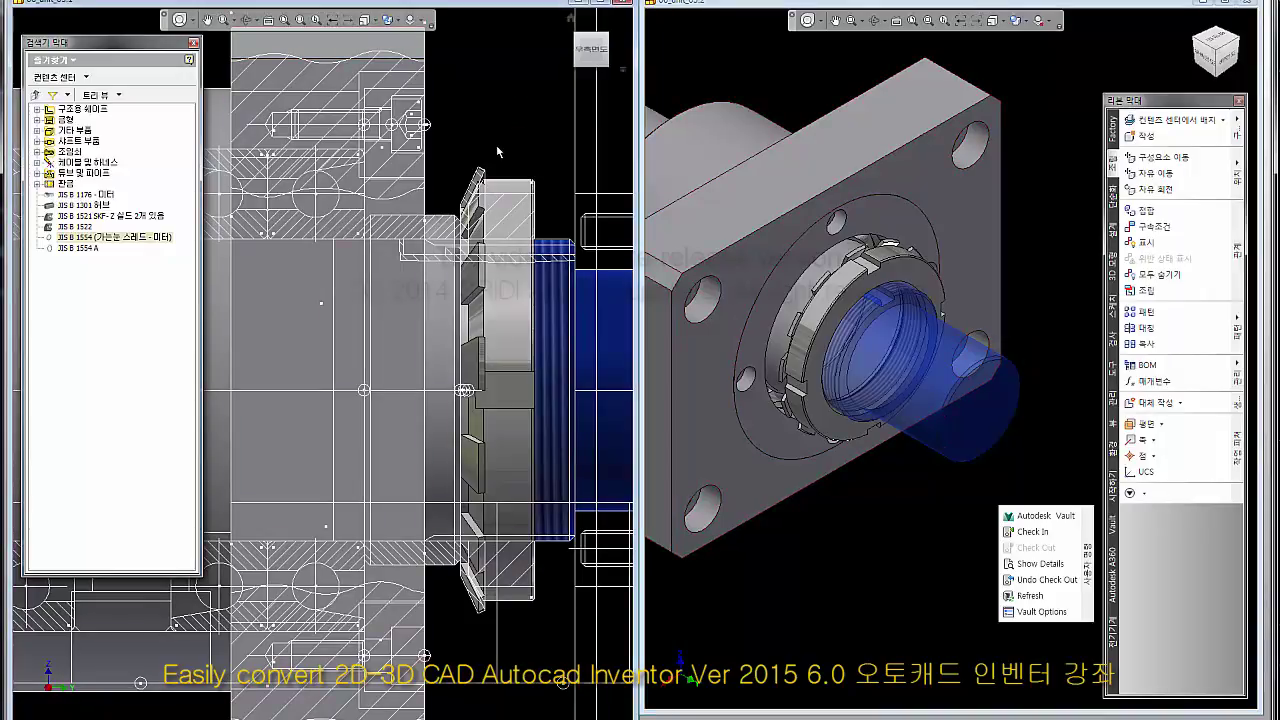
{"action": "scroll", "coordinate": [515, 160], "scroll_direction": "down", "scroll_amount": 3}
{"action": "scroll", "coordinate": [512, 185], "scroll_direction": "down", "scroll_amount": 1}
{"action": "scroll", "coordinate": [485, 196], "scroll_direction": "down", "scroll_amount": 1}
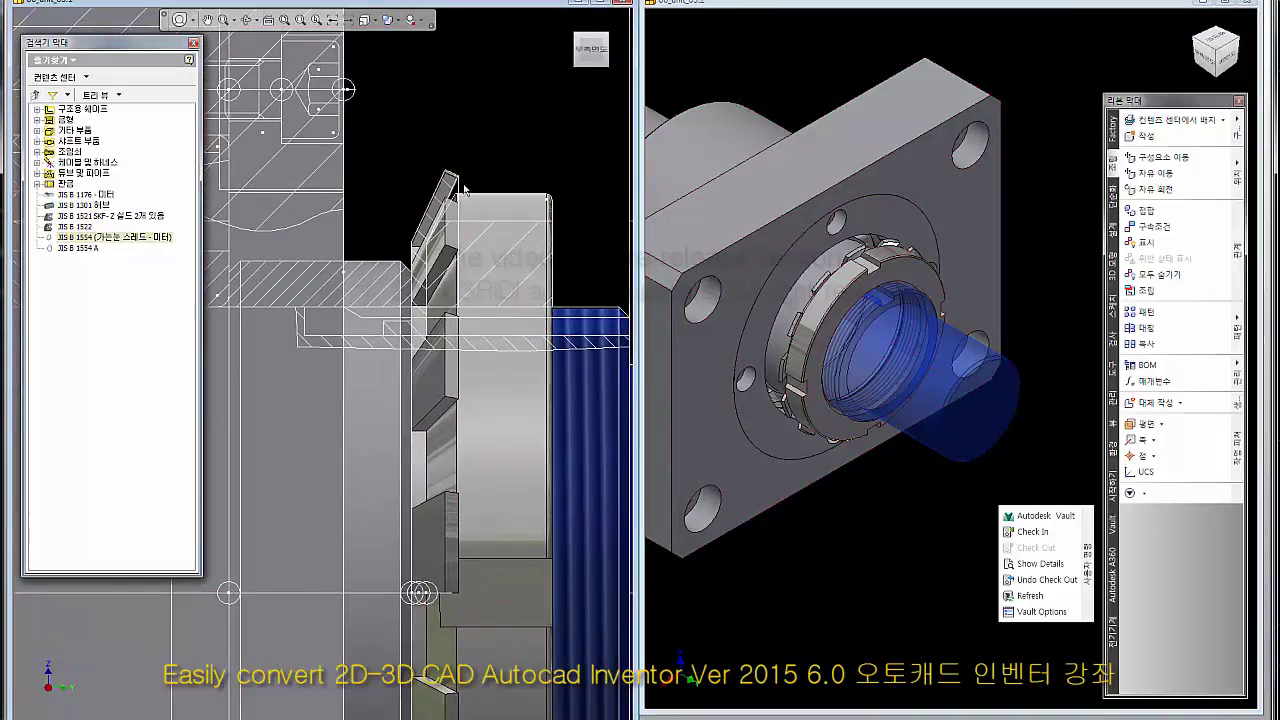
{"action": "scroll", "coordinate": [465, 193], "scroll_direction": "down", "scroll_amount": 1}
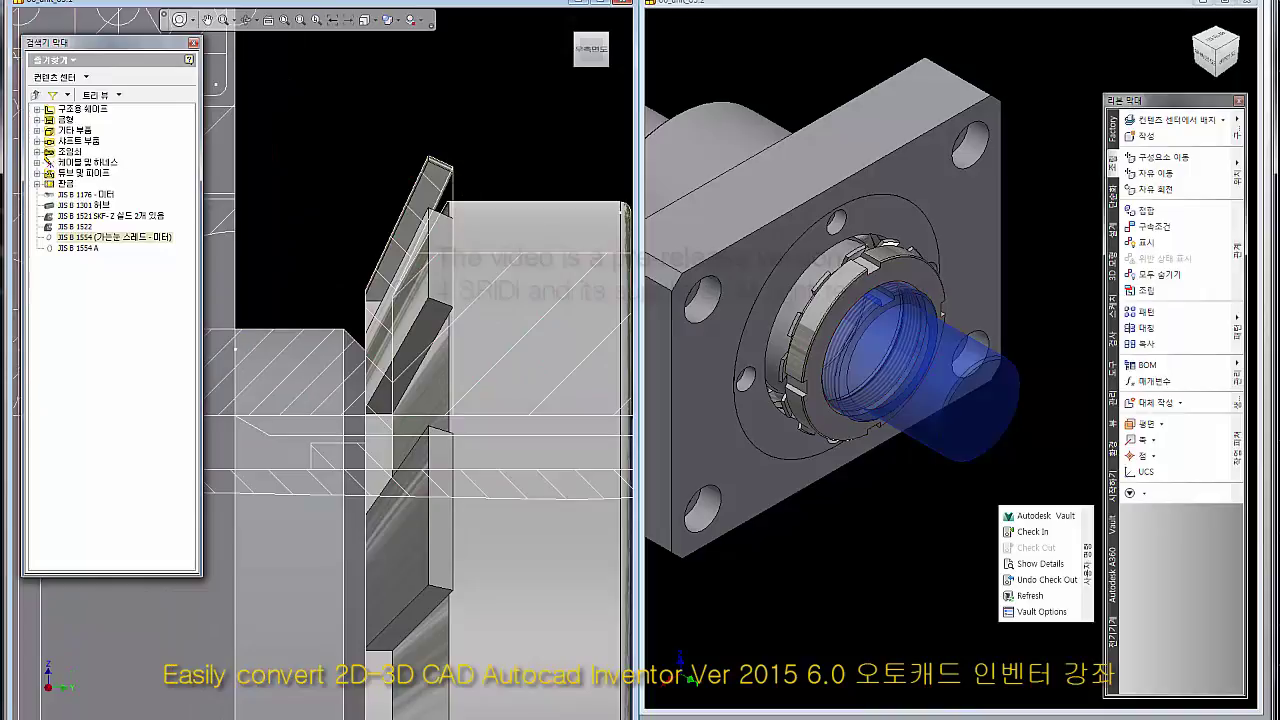
{"action": "middle_click_drag", "start_coordinate": [455, 180], "coordinate": [372, 170]}
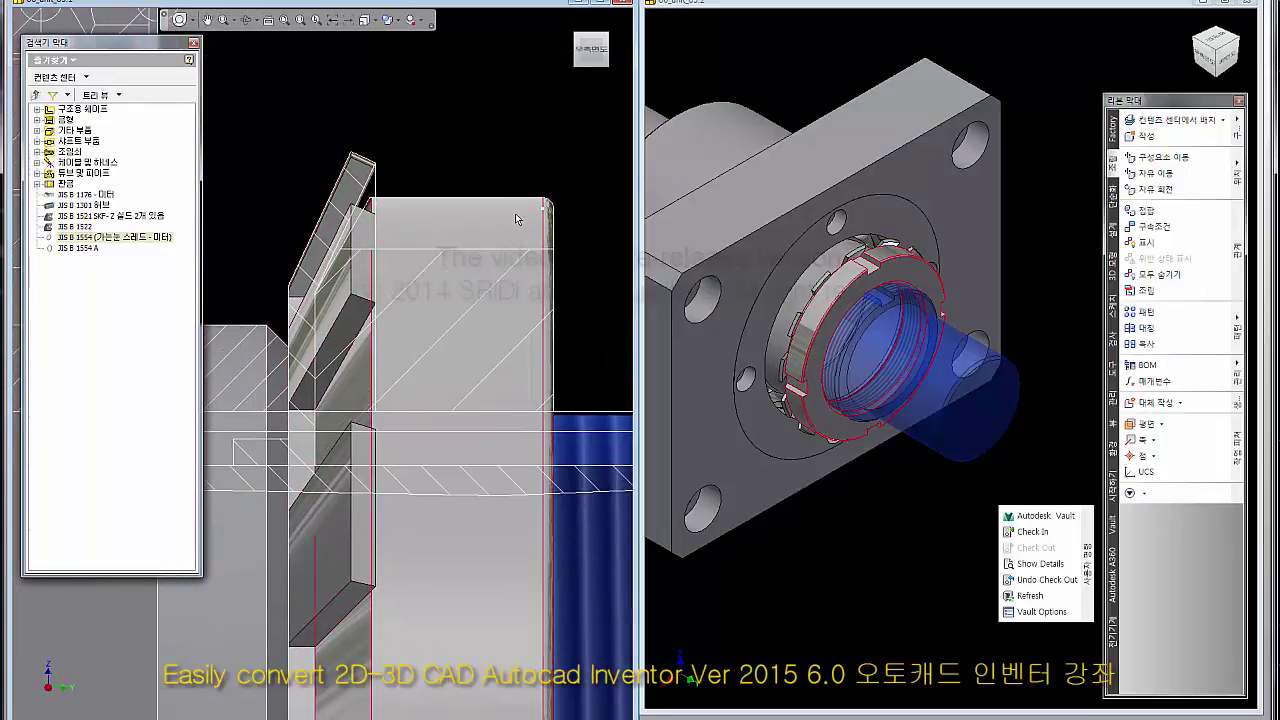
{"action": "scroll", "coordinate": [507, 210], "scroll_direction": "down", "scroll_amount": 5}
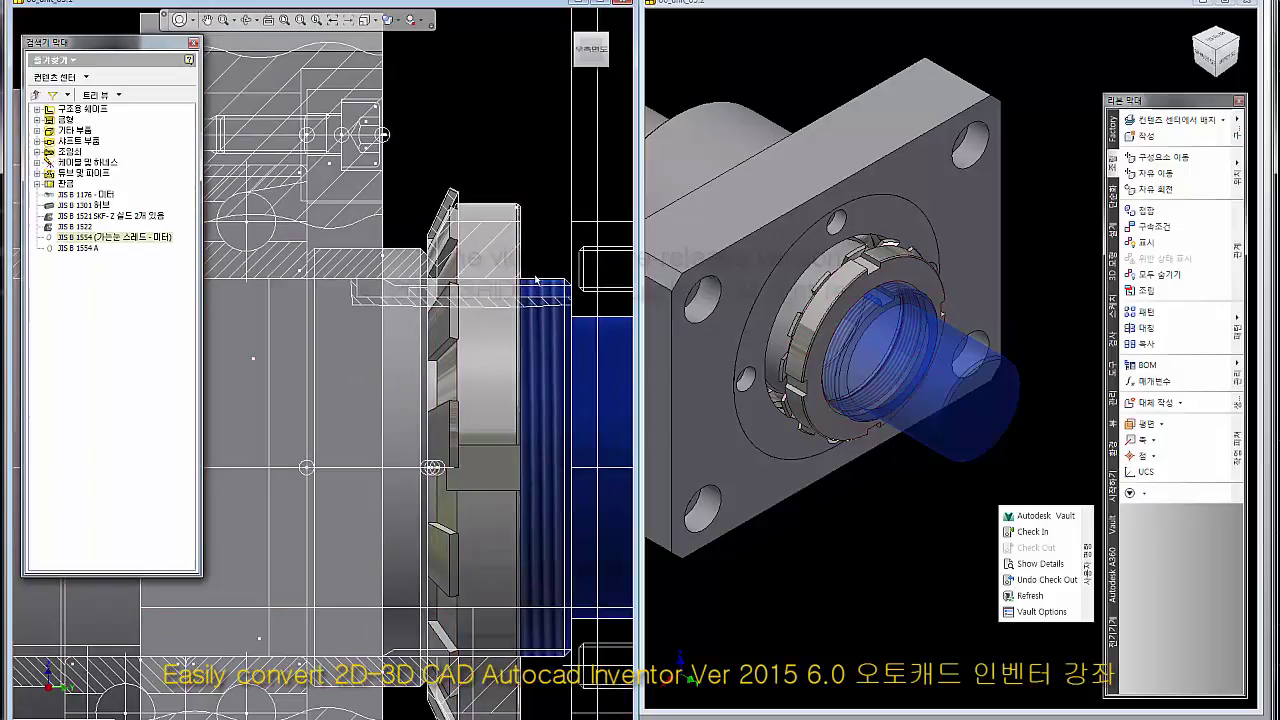
{"action": "scroll", "coordinate": [530, 297], "scroll_direction": "down", "scroll_amount": 2}
{"action": "scroll", "coordinate": [450, 303], "scroll_direction": "up", "scroll_amount": 2}
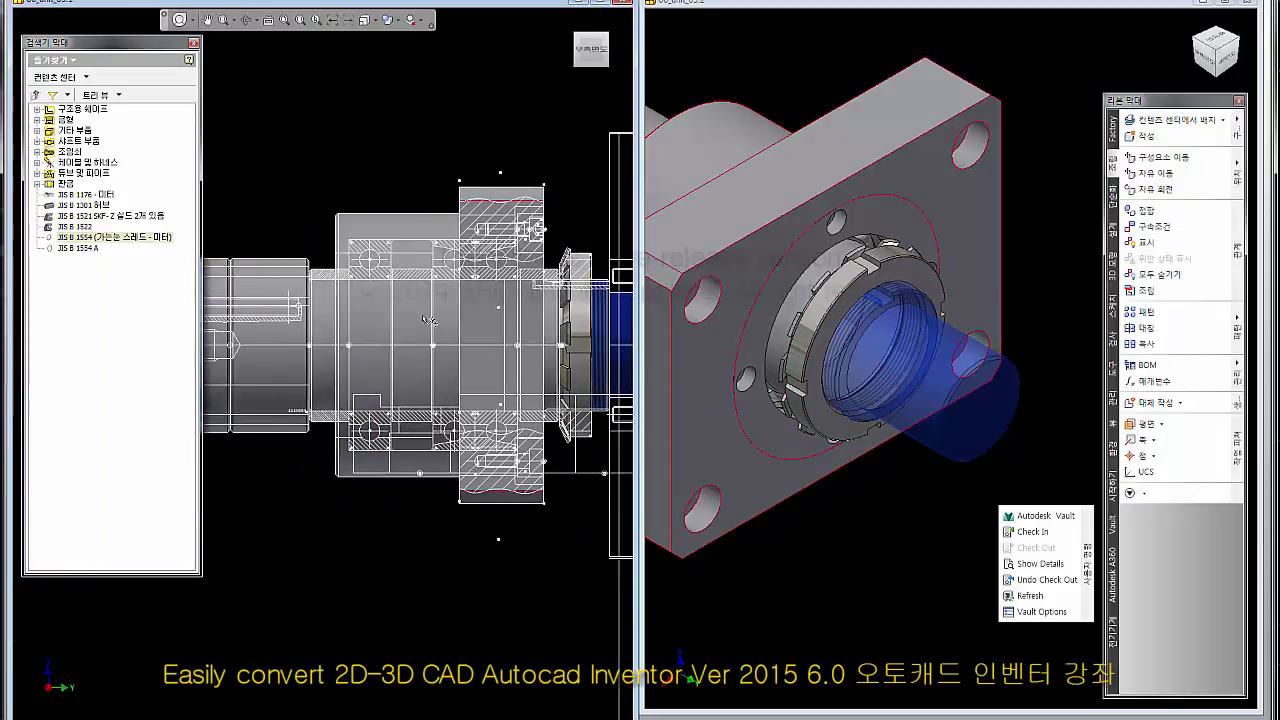